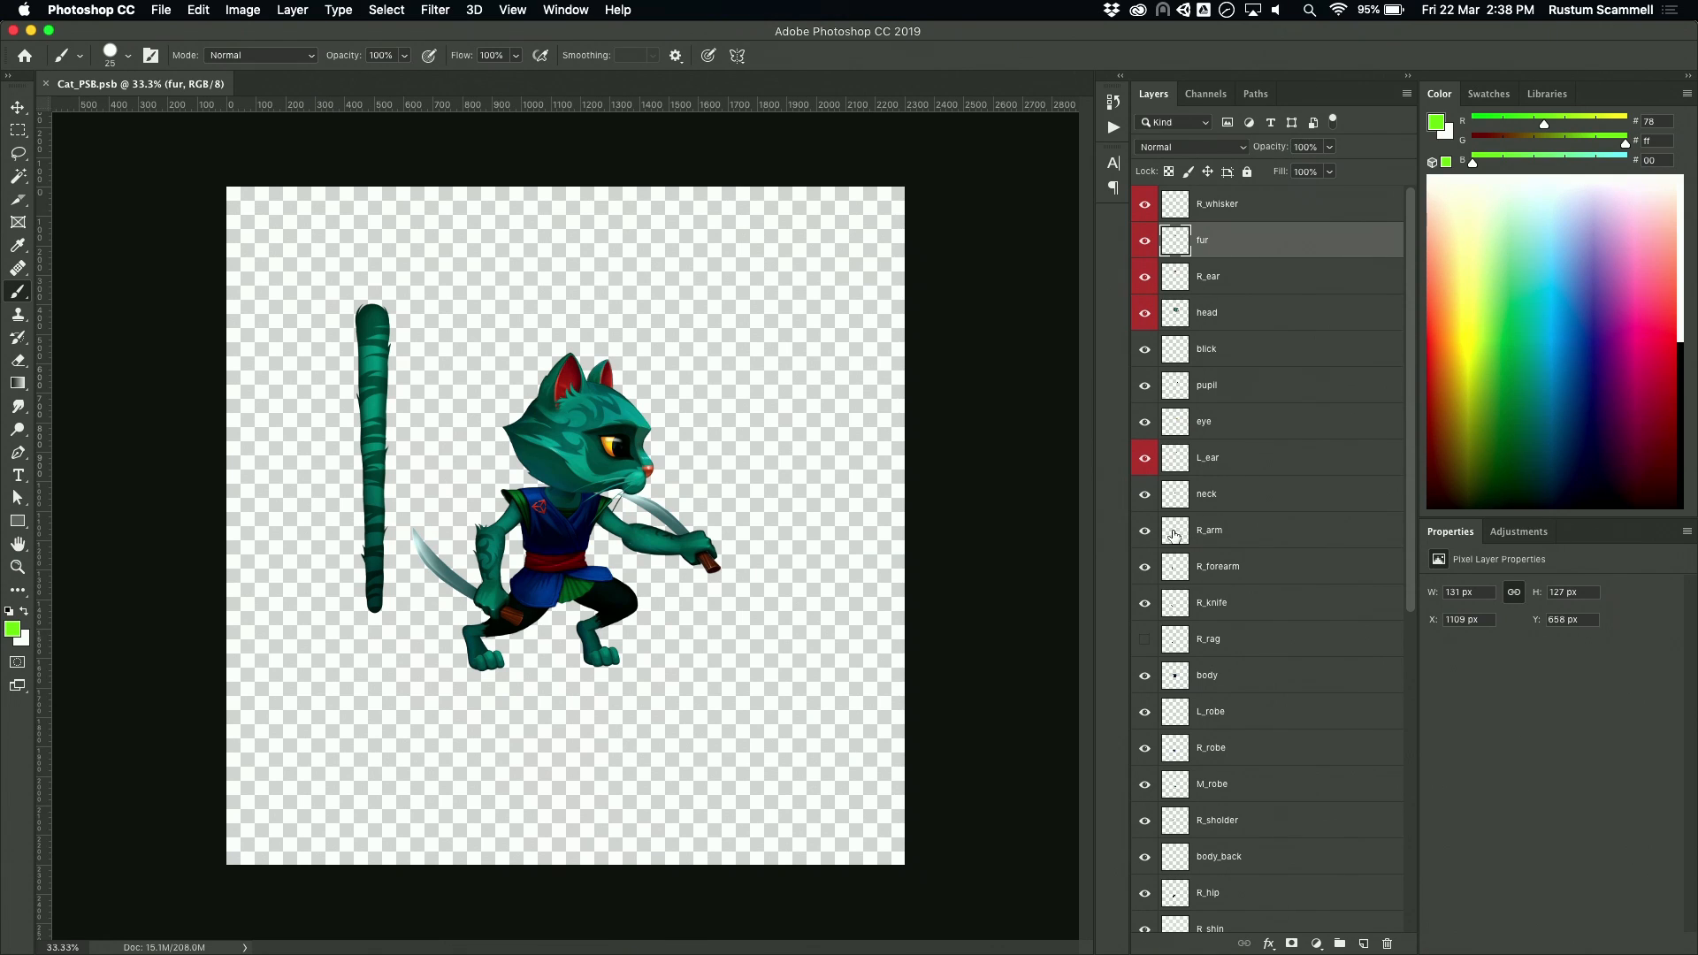
Step: Check which artwork the R_arm, eye and body layers hold by hiding and reshowing each of them
left_click(1145, 530)
left_click(1145, 530)
left_click(1146, 421)
left_click(1145, 421)
scroll(1148, 405, "down", 1)
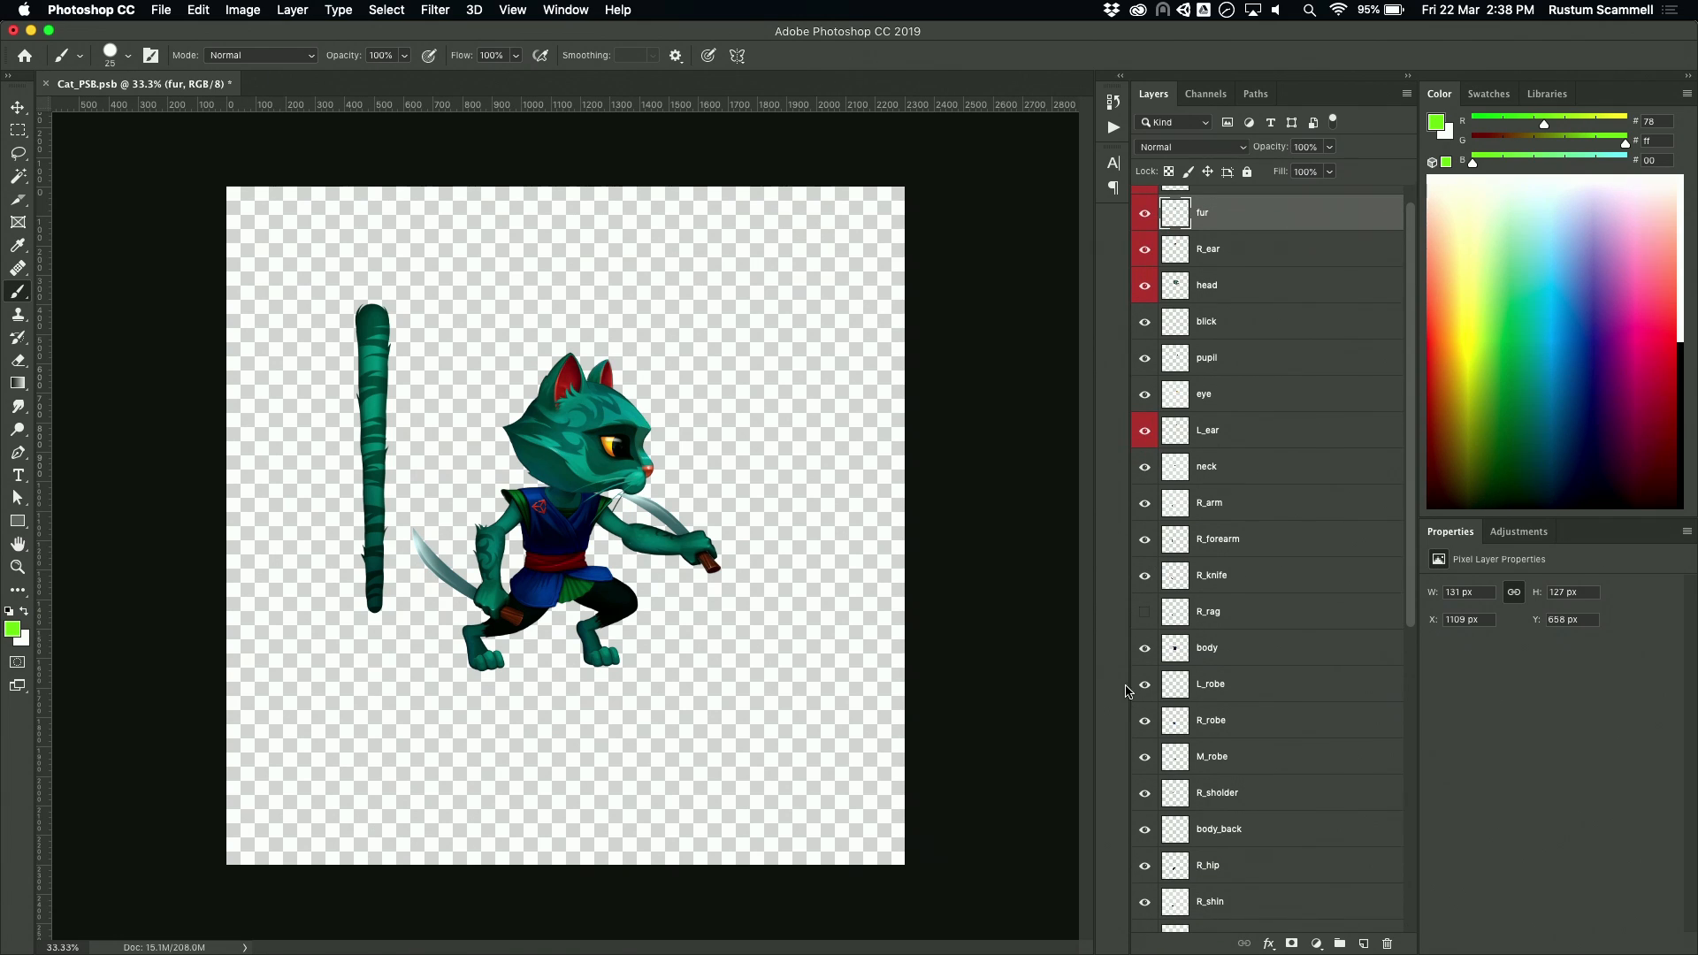
left_click(1143, 653)
left_click(1144, 651)
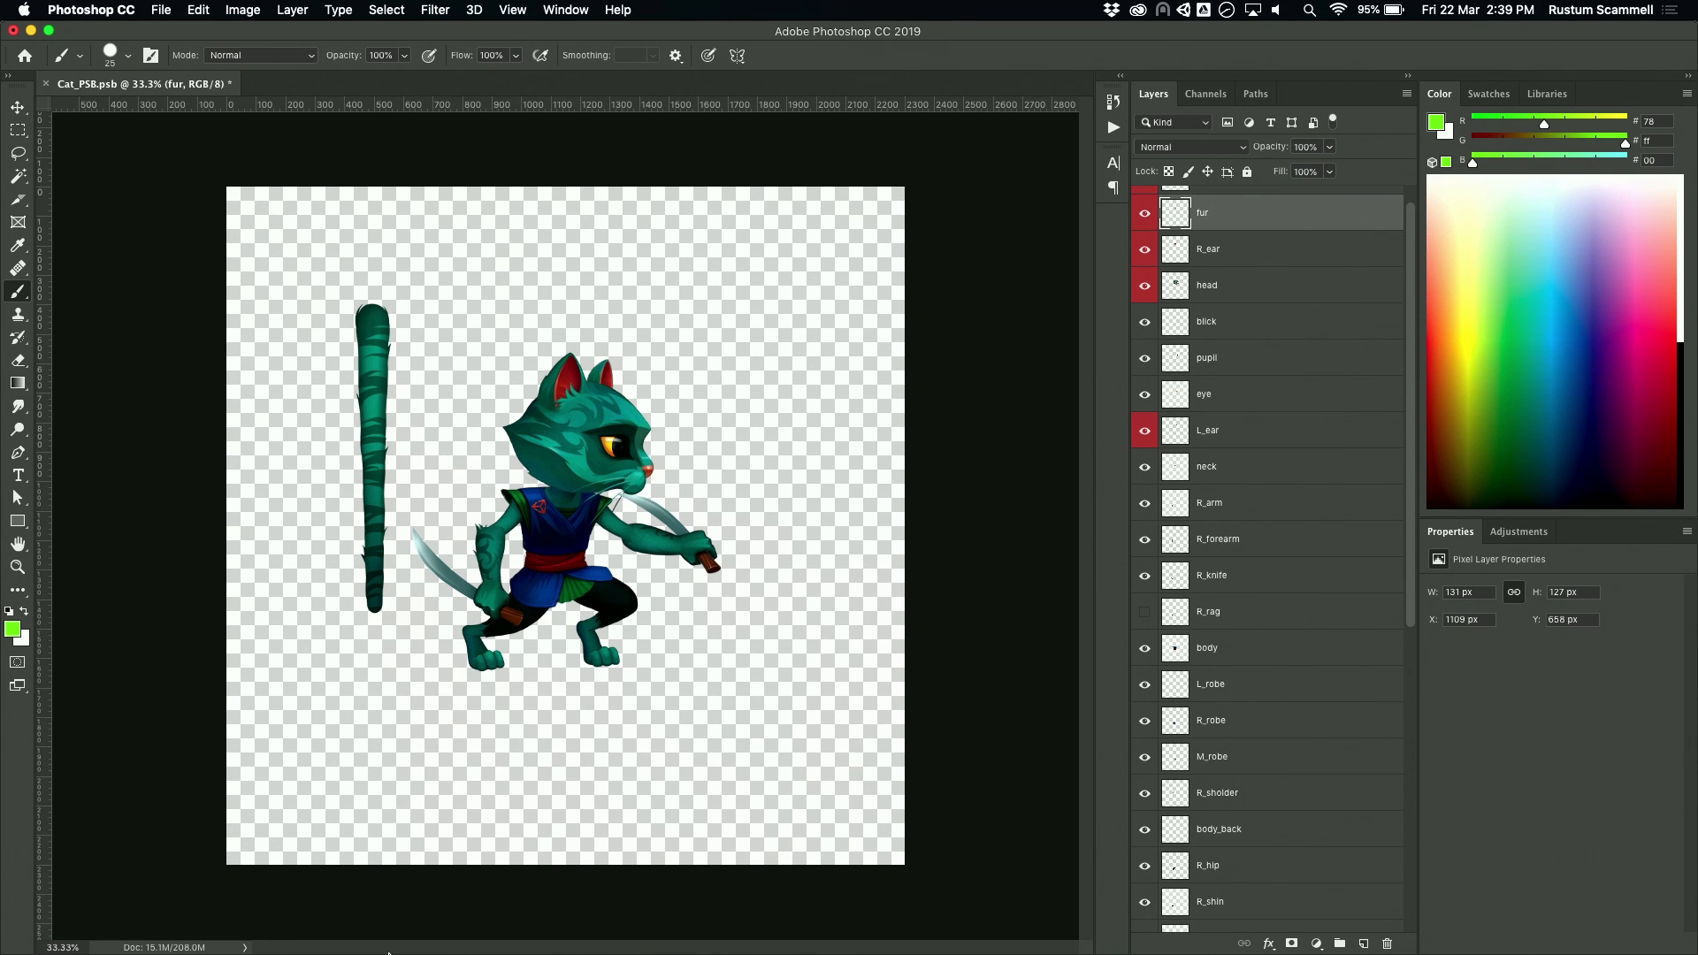
Step: Switch to Unity and compare the import settings of the Cat_PSD and Cat_PSB assets
key("super+Tab")
key("super+Tab")
key("super+Tab")
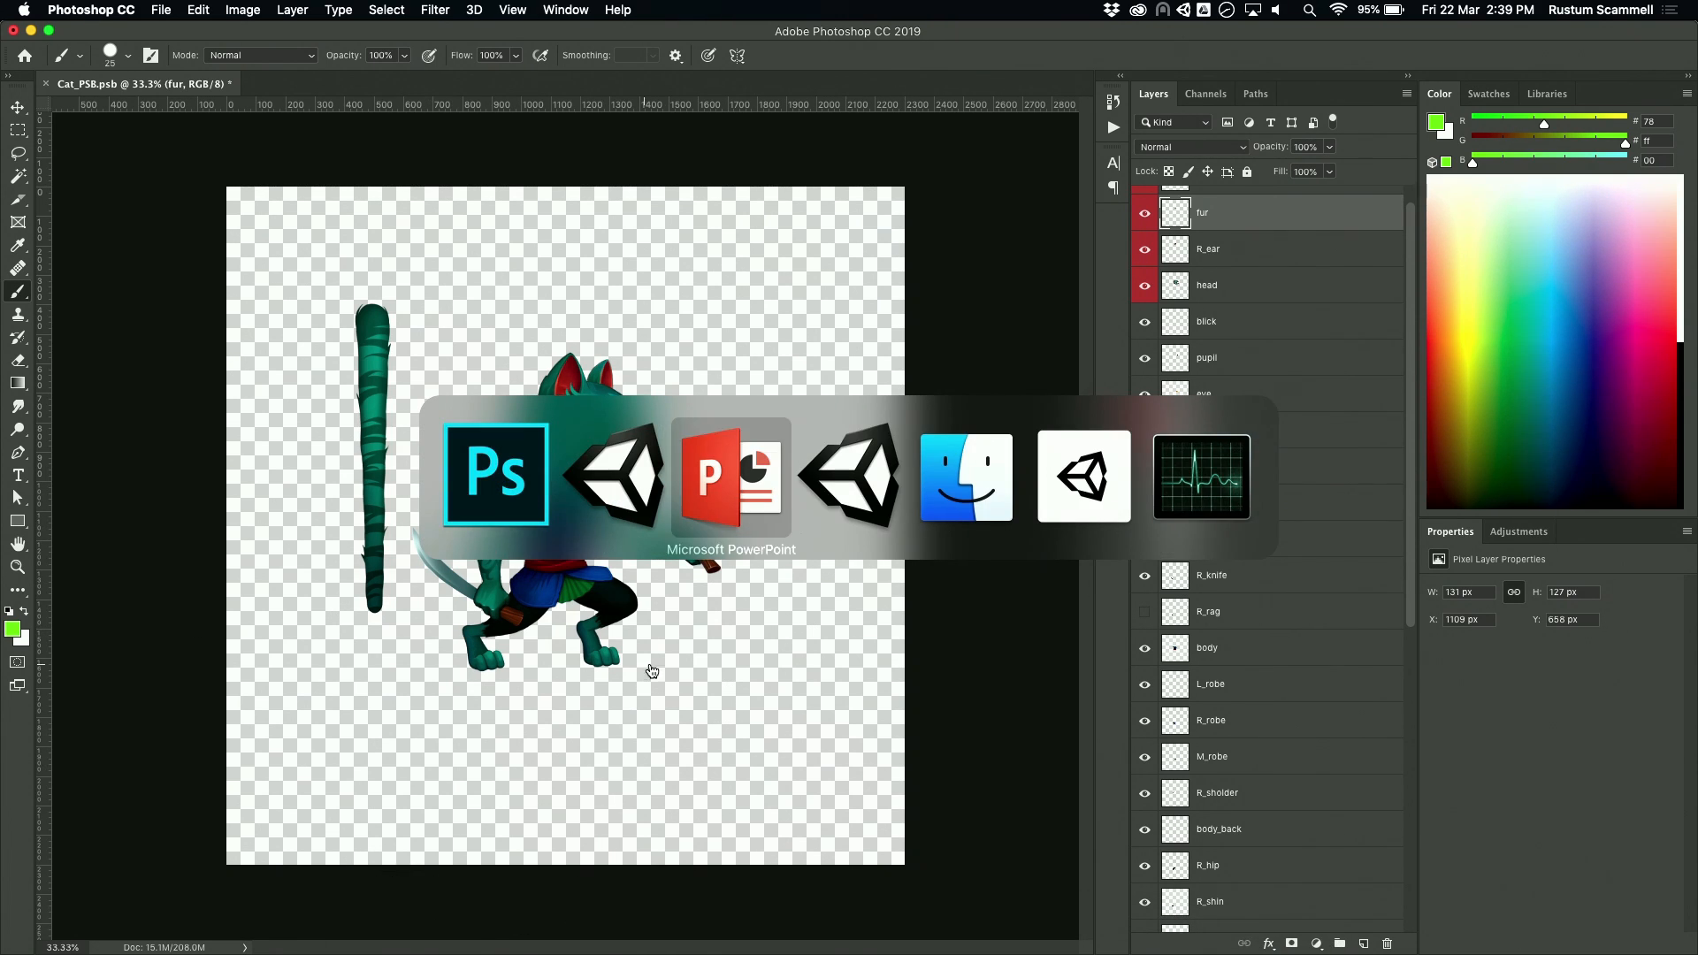
key("super+Tab")
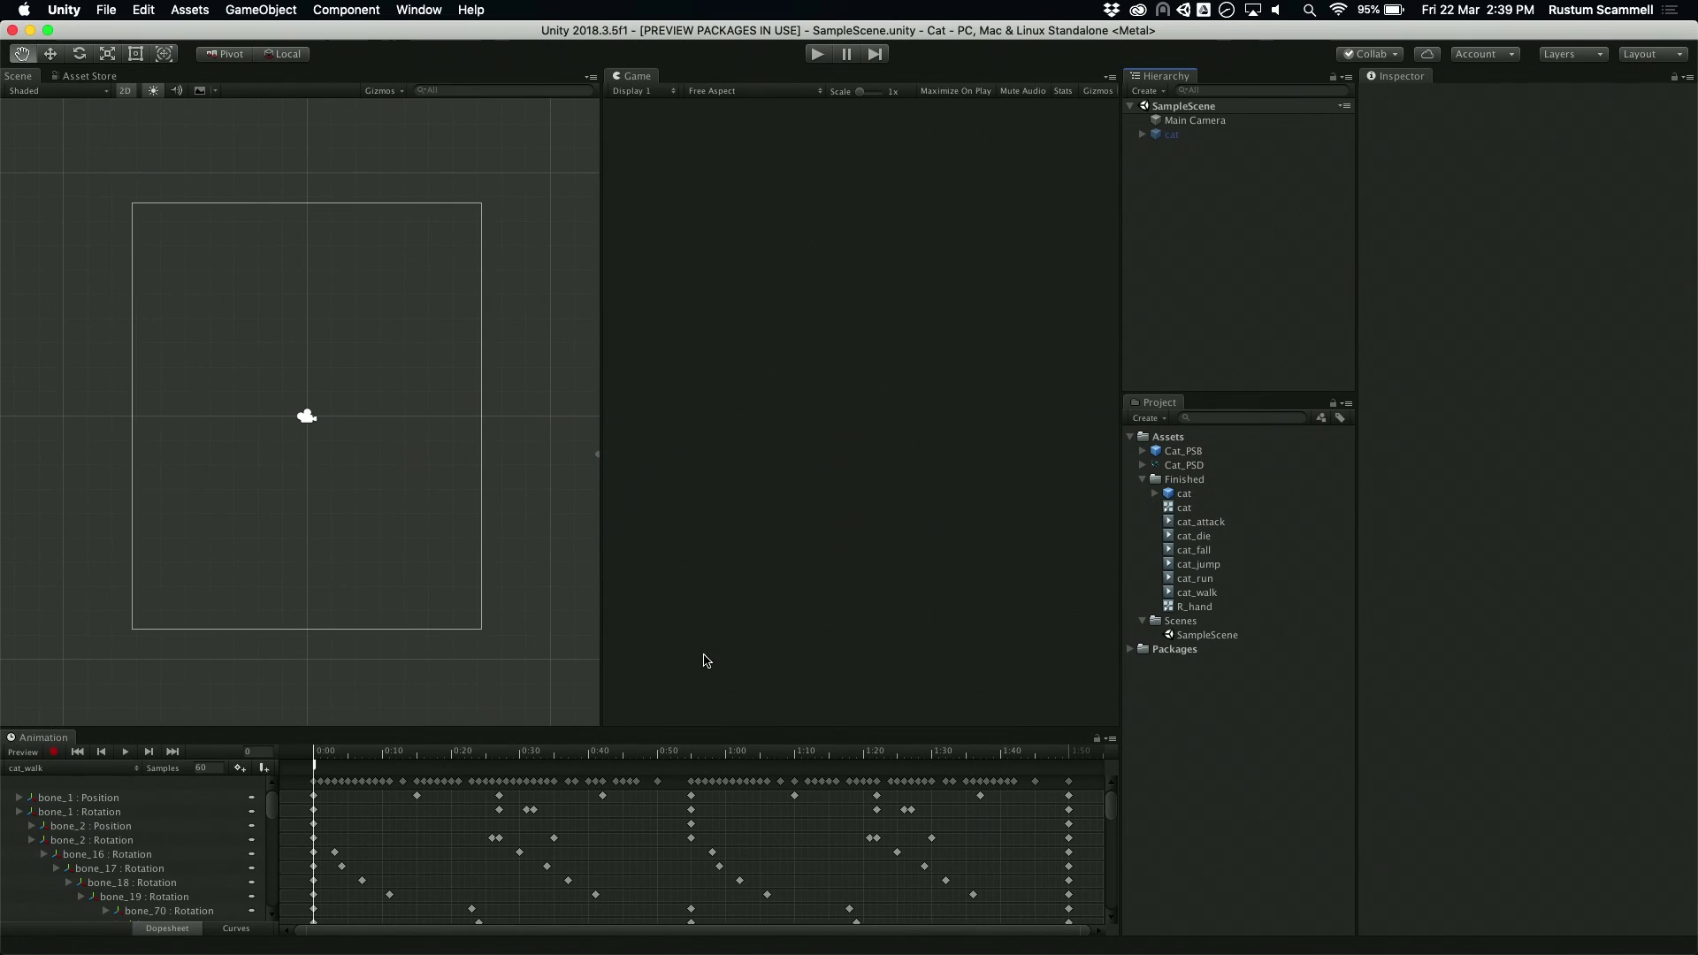
left_click(1184, 466)
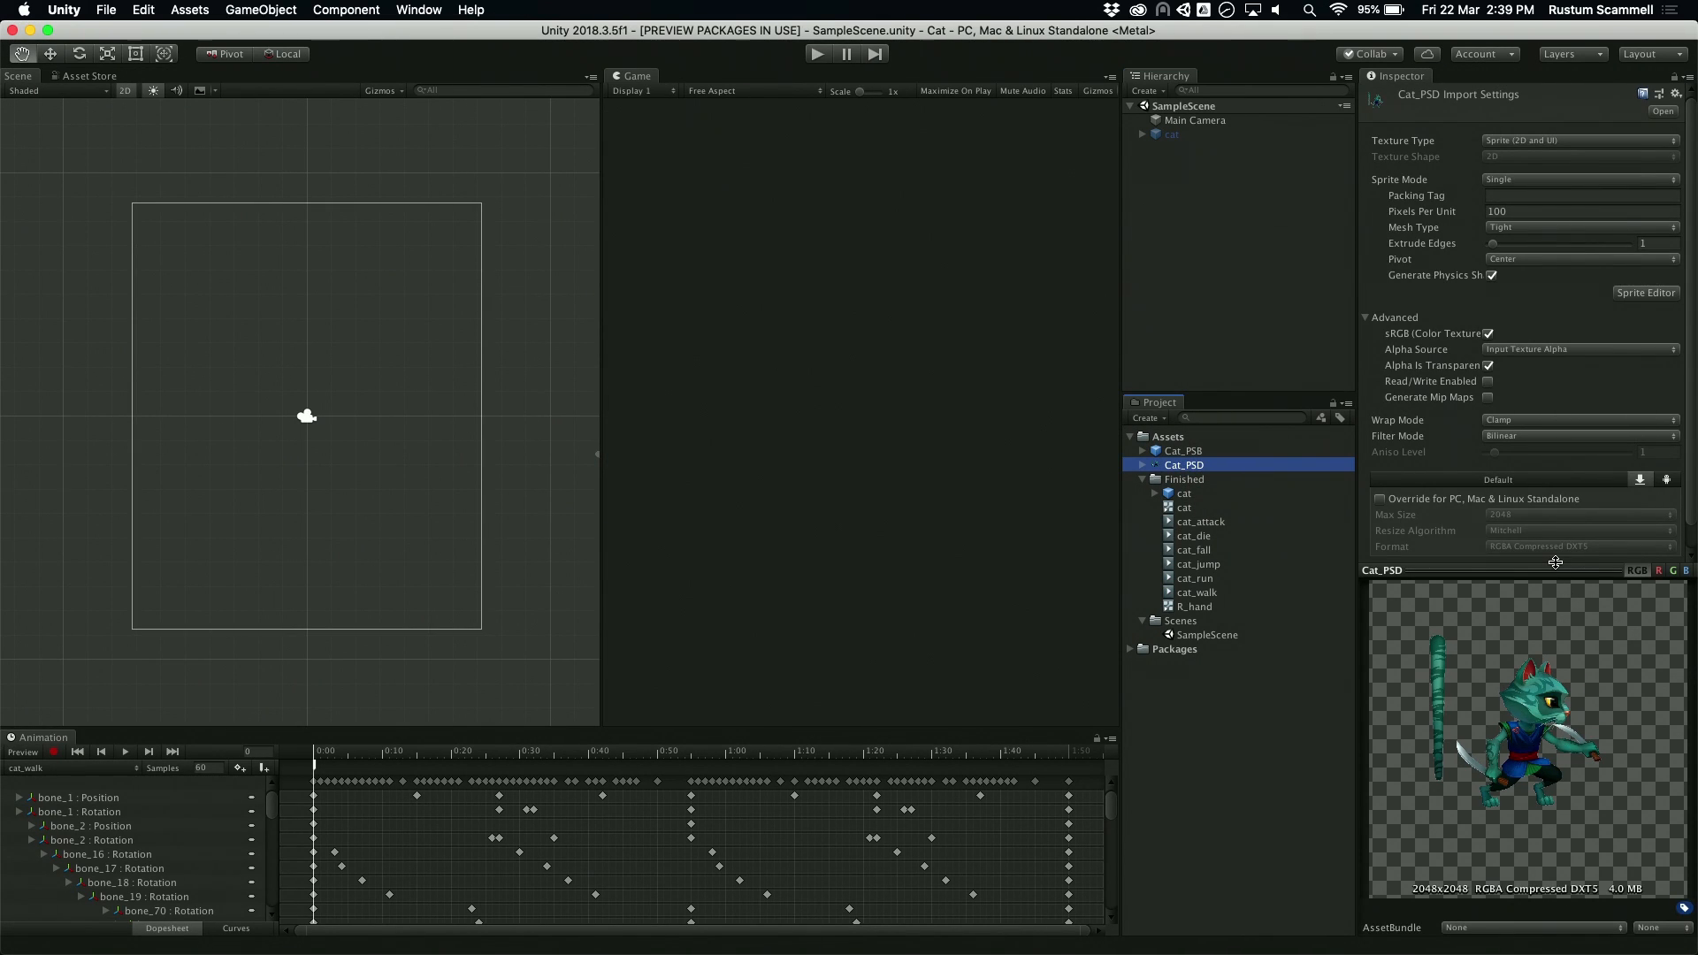
left_click(1203, 452)
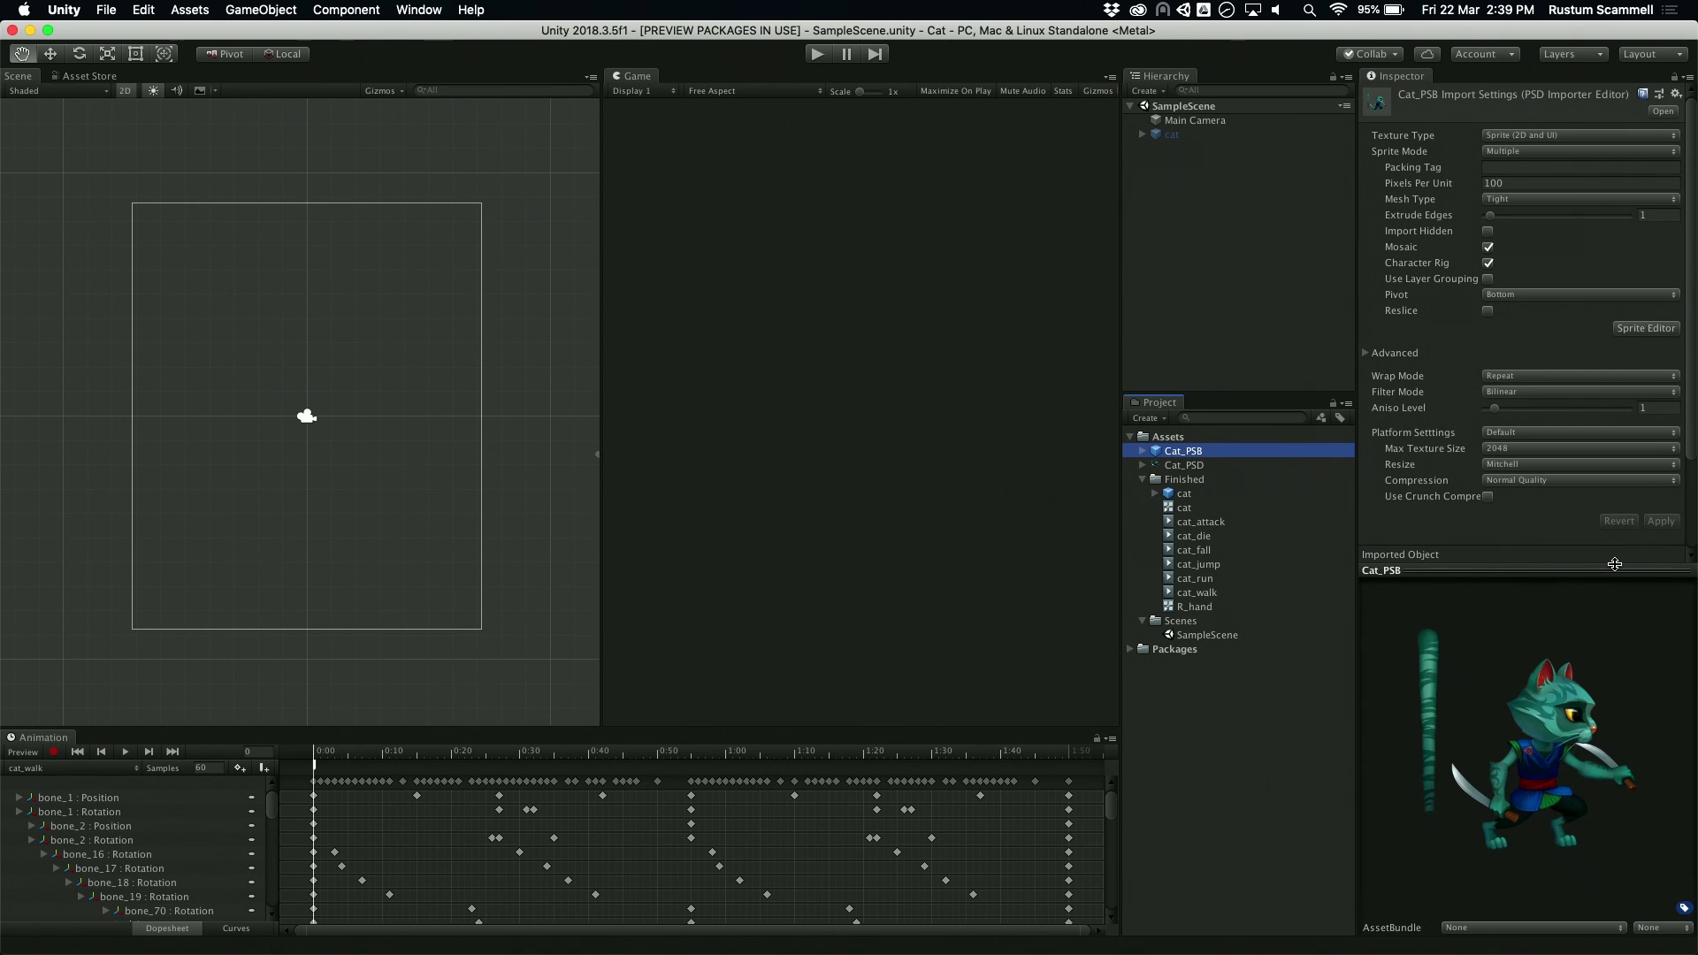
left_click_drag(1601, 569, 1570, 297)
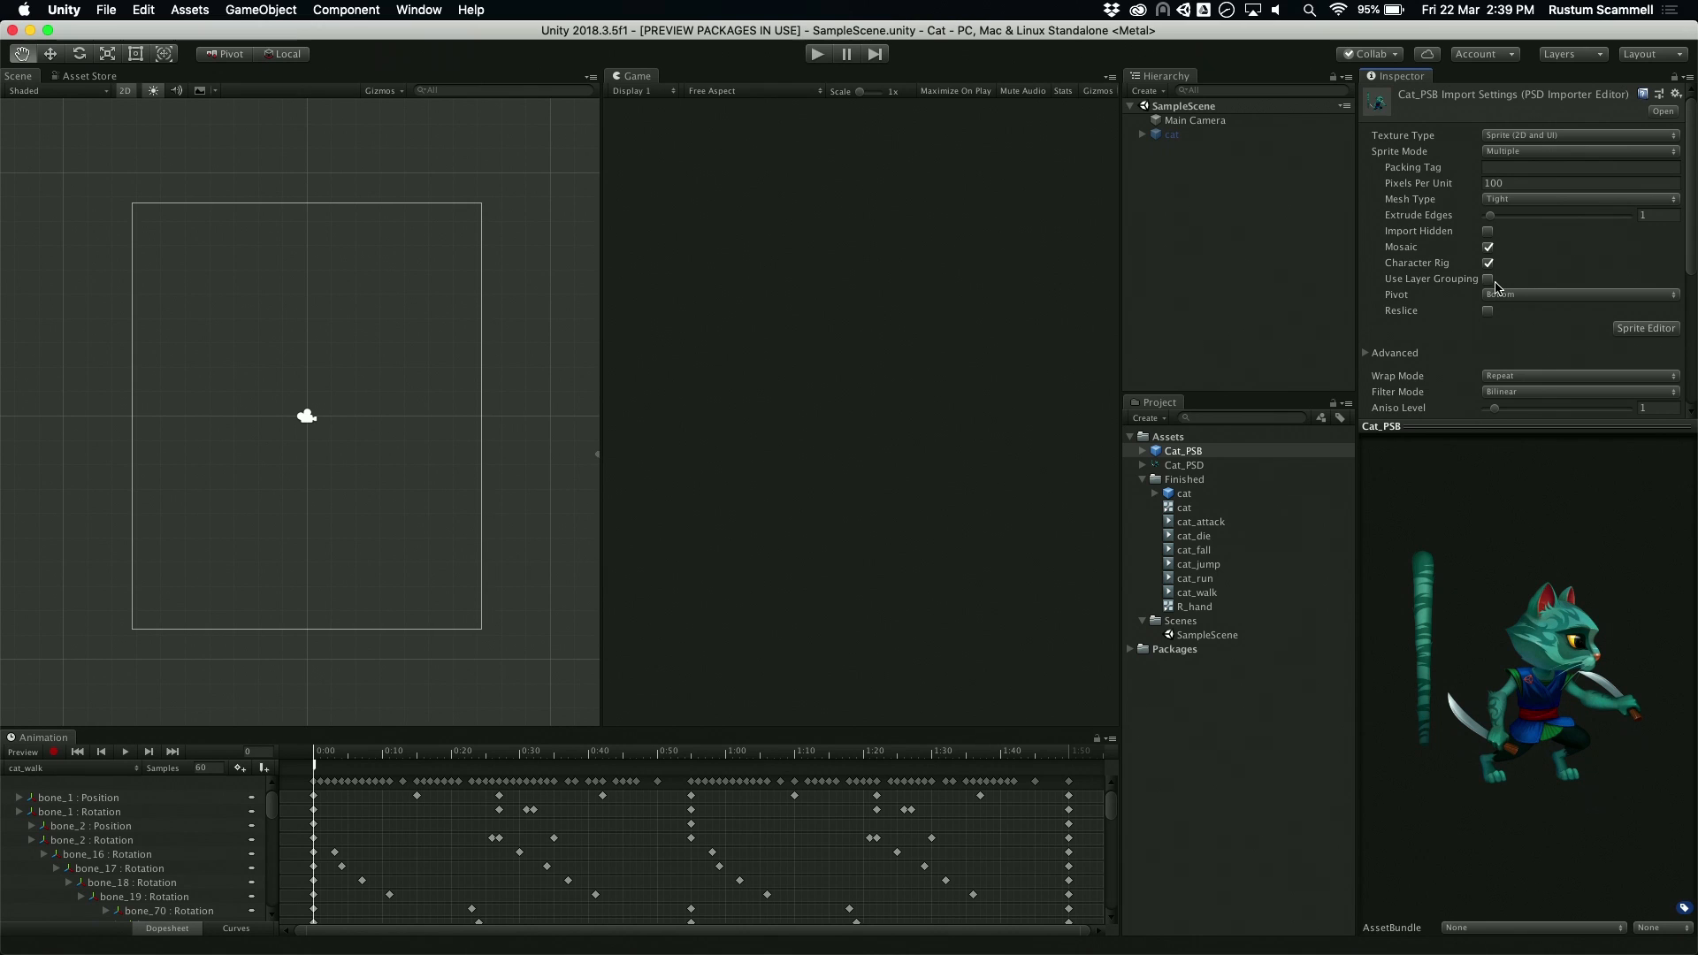
scroll(1495, 304, "down", 1)
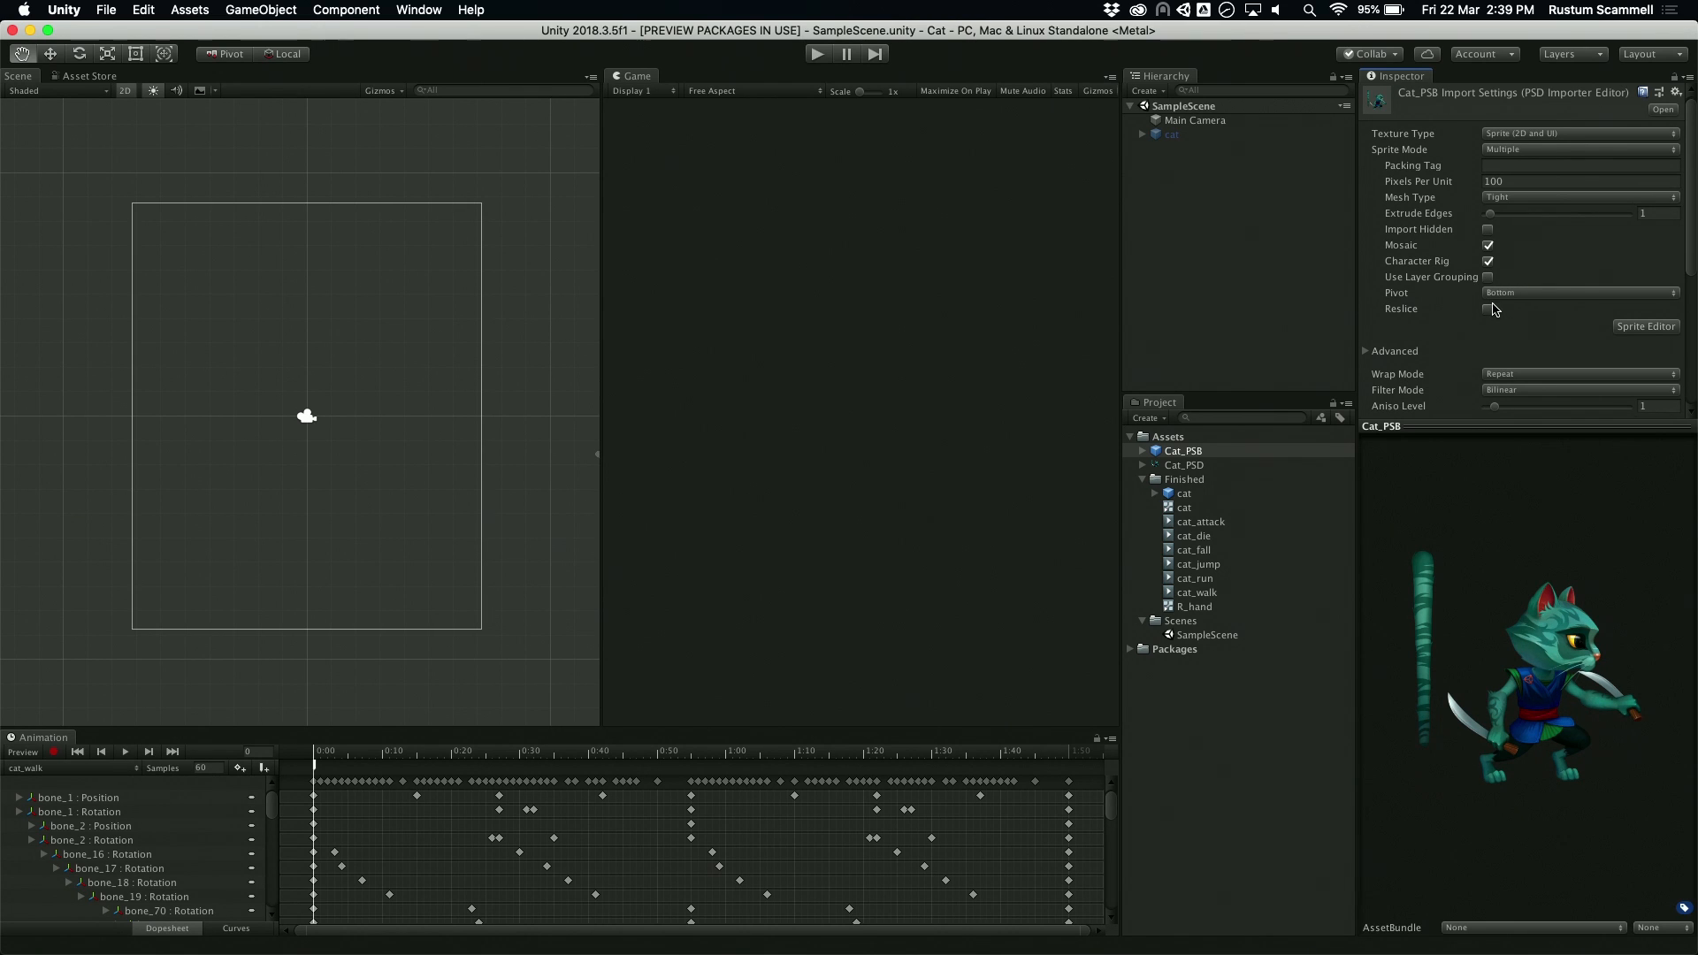
Step: Expand the Cat_PSD and Cat_PSB assets and preview individual body-part objects of Cat_PSB, such as L_hip and L_arm
left_click(1142, 465)
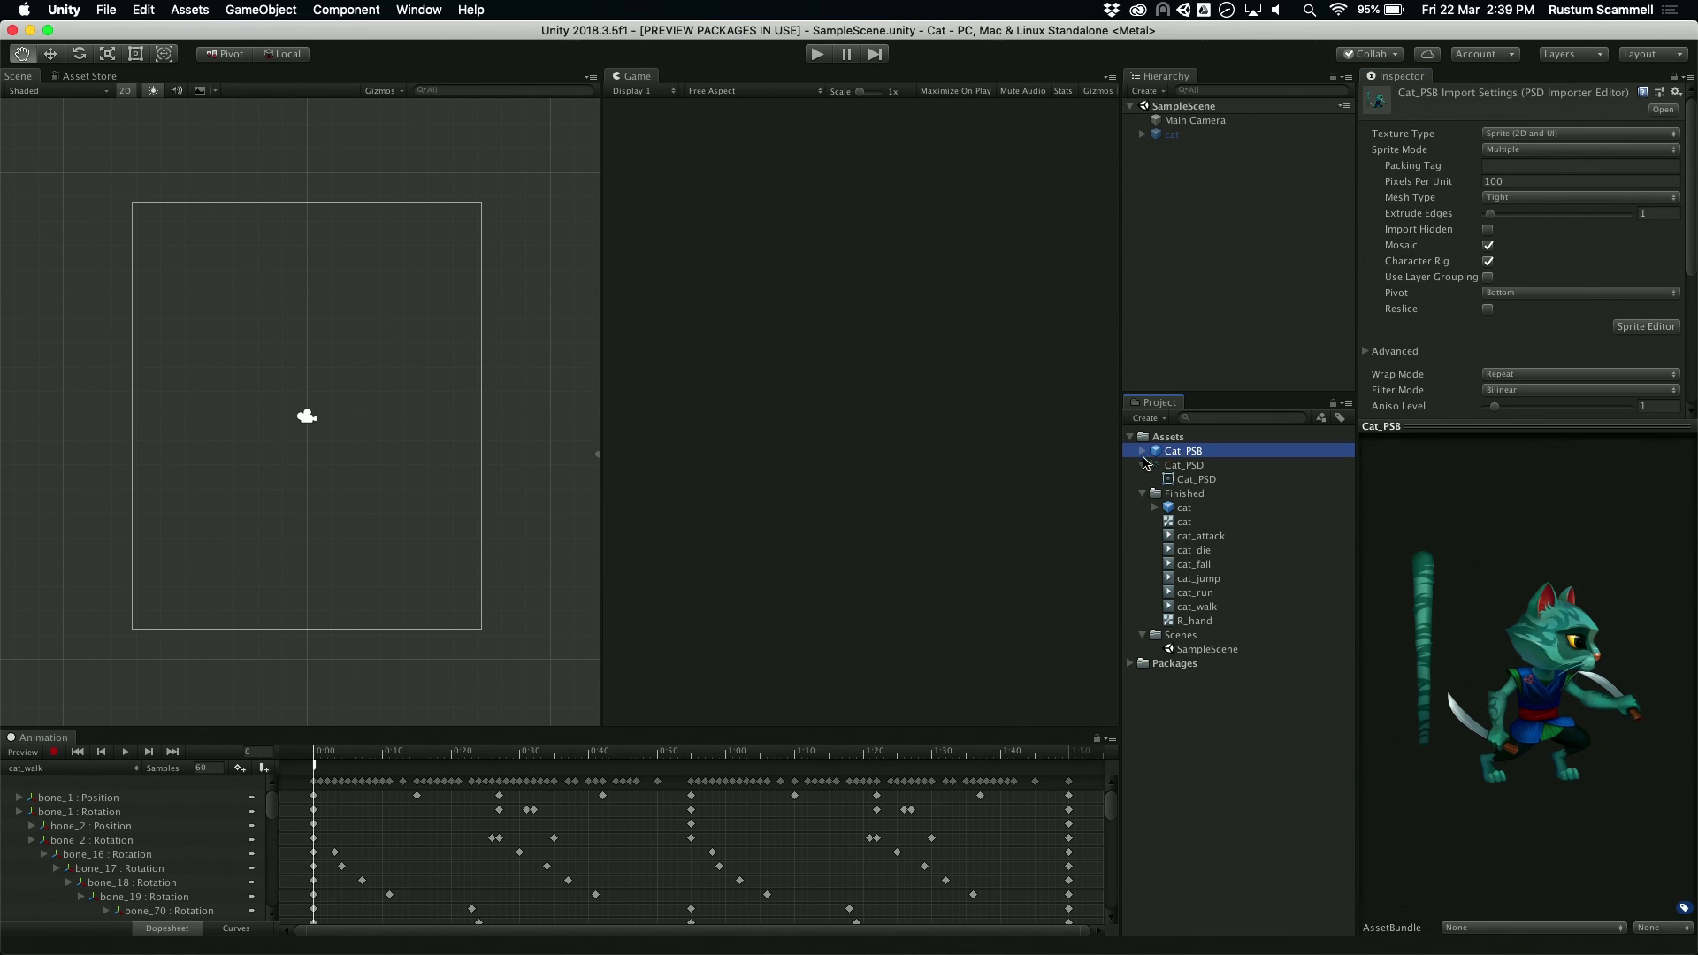
left_click(1141, 452)
left_click(1201, 563)
key("Down")
key("Down")
key("Down")
key("Down")
key("Down")
key("Down")
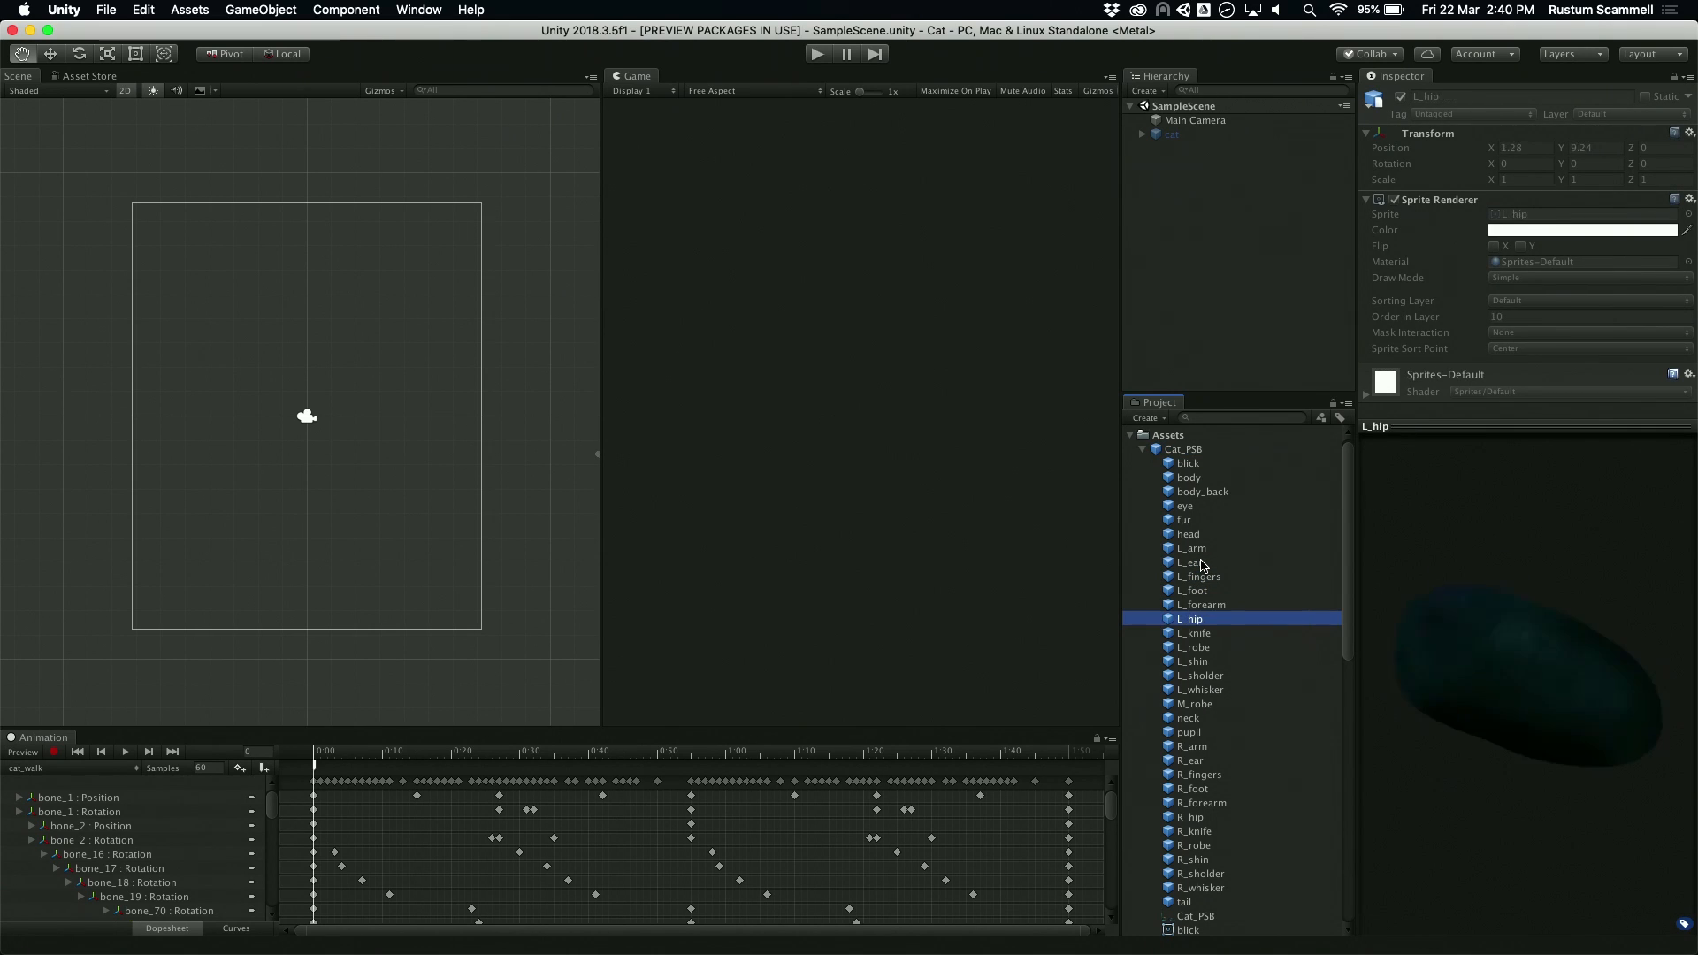
key("Up")
key("Up")
key("Up")
key("Up")
key("Up")
key("Up")
key("Up")
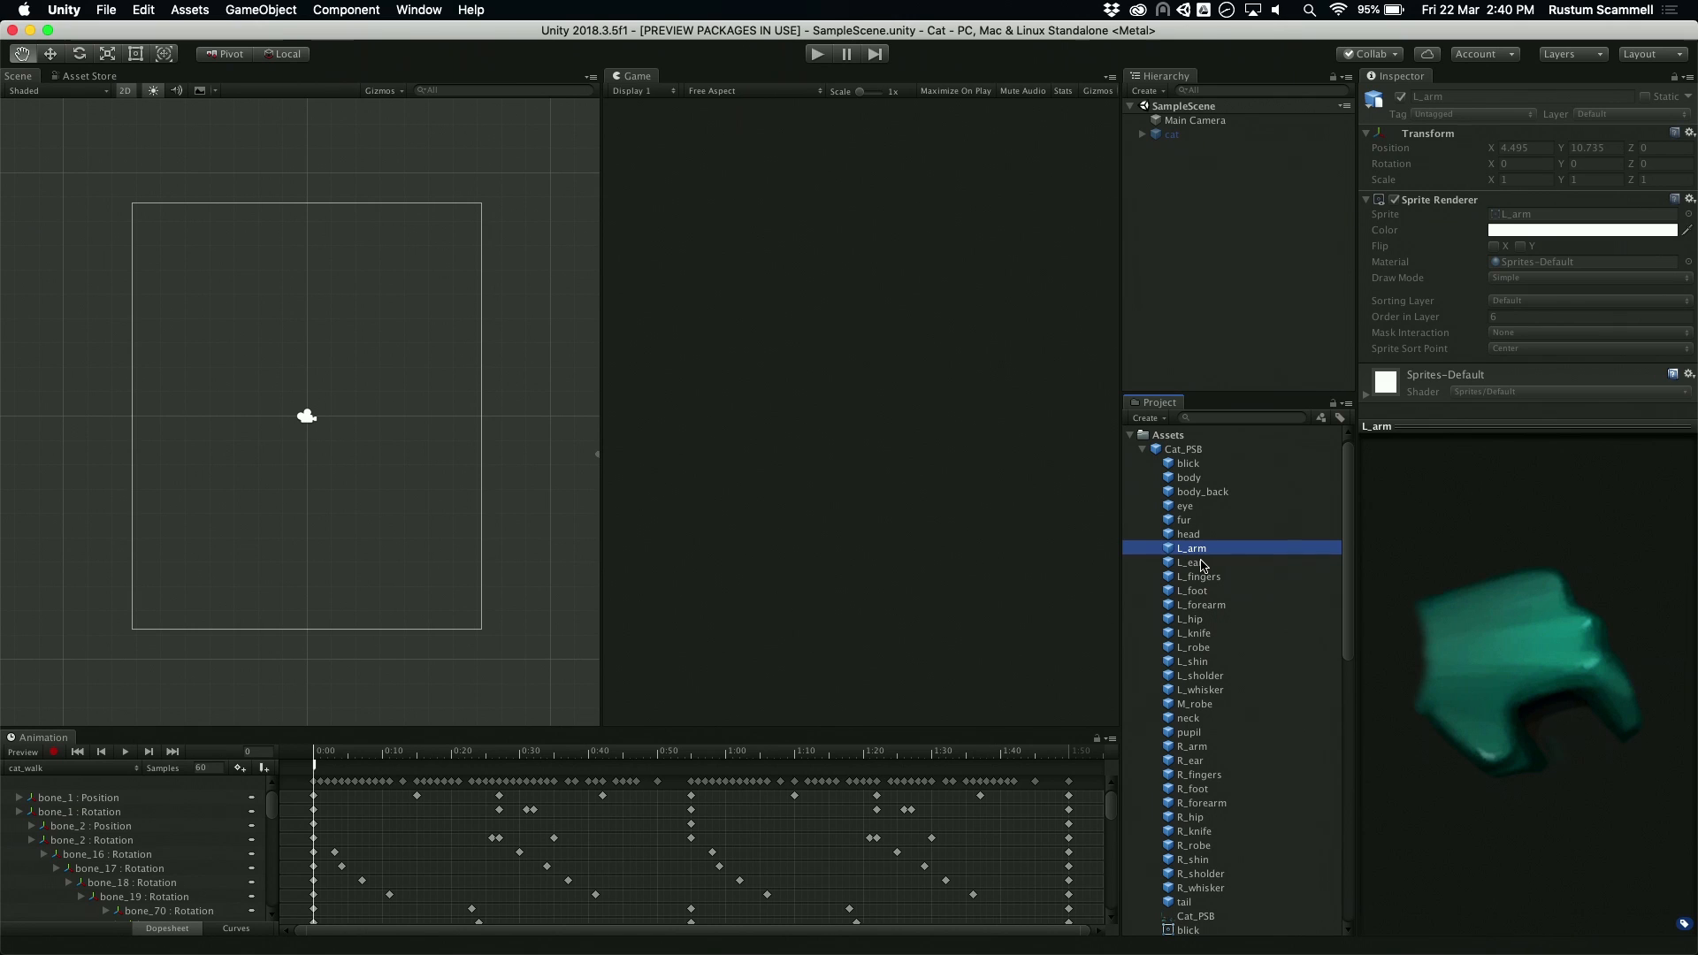
key("Up")
key("Up")
key("Up")
key("Up")
key("Up")
key("Up")
key("Up")
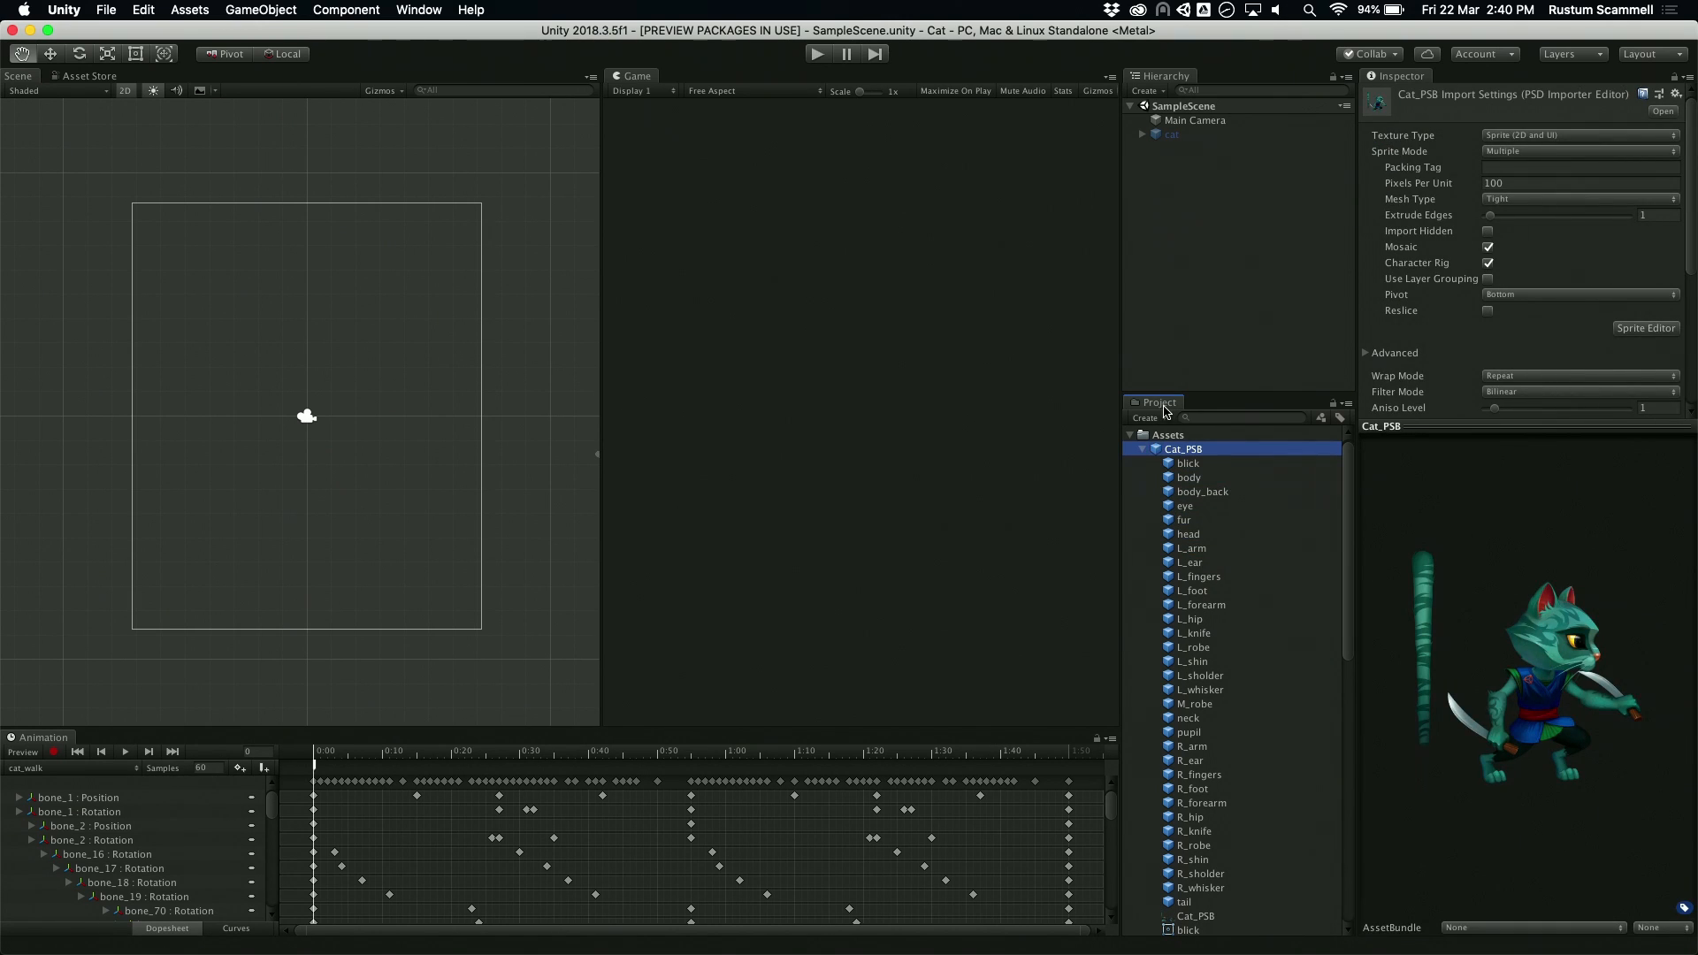
Step: Open Cat_PSB in an enlarged Sprite Editor window and select the R_hip sprite
left_click_drag(1579, 440, 1579, 570)
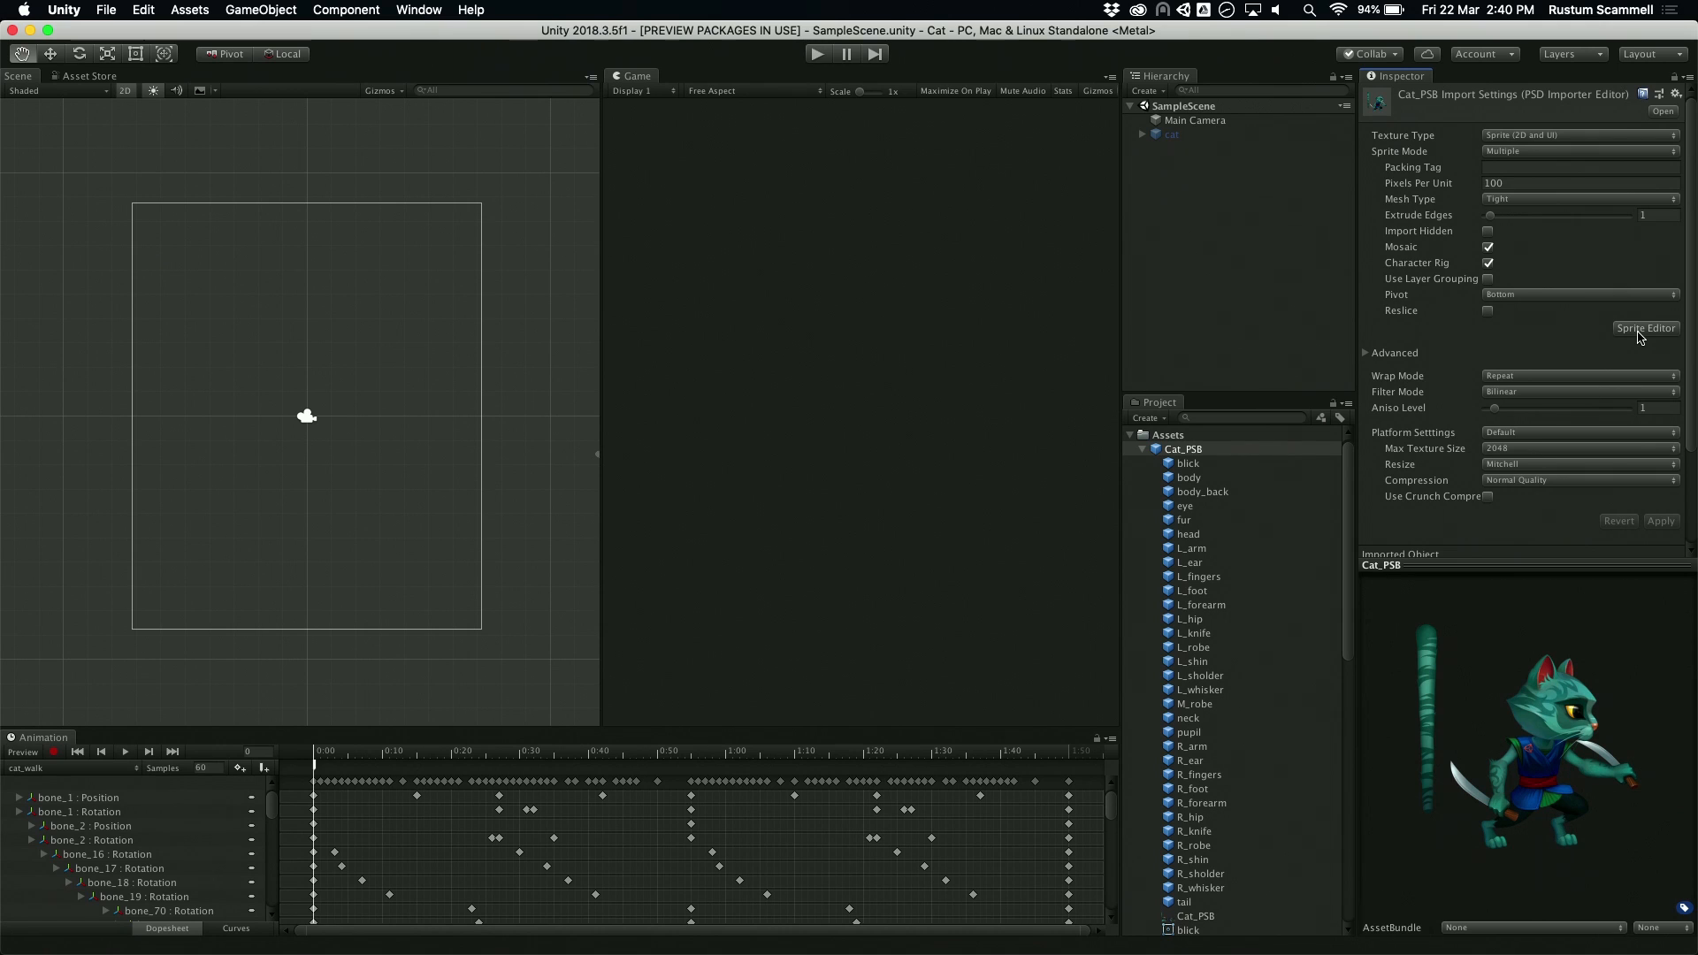
left_click(1640, 333)
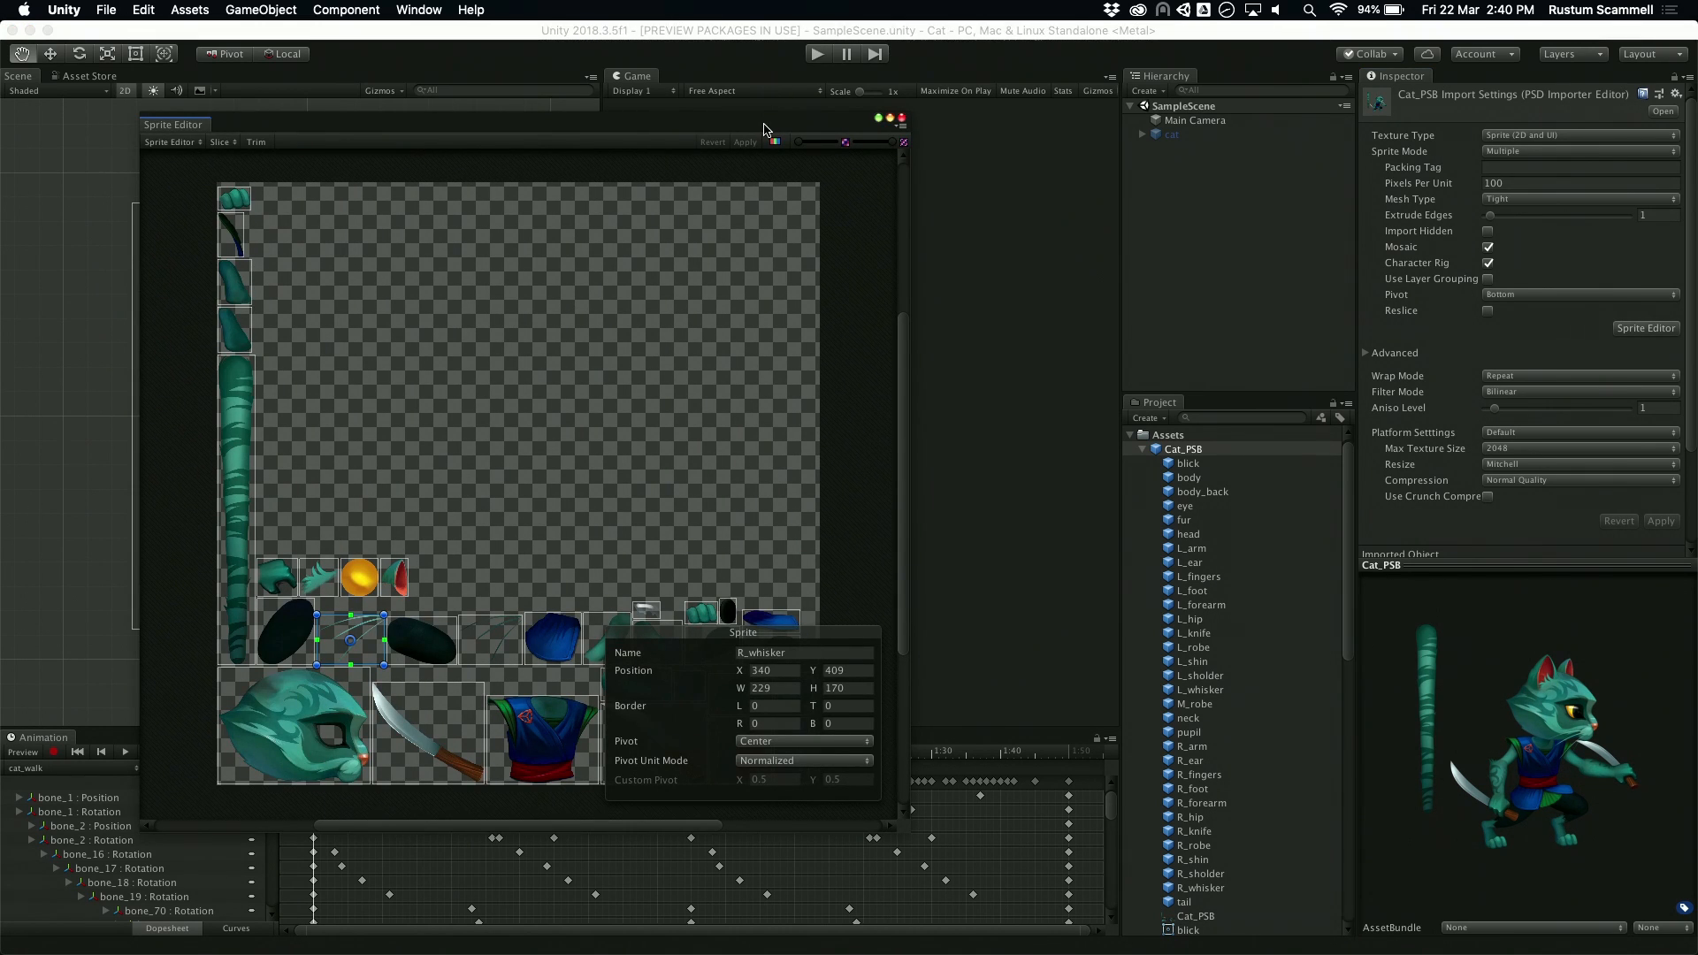
left_click_drag(766, 128, 759, 70)
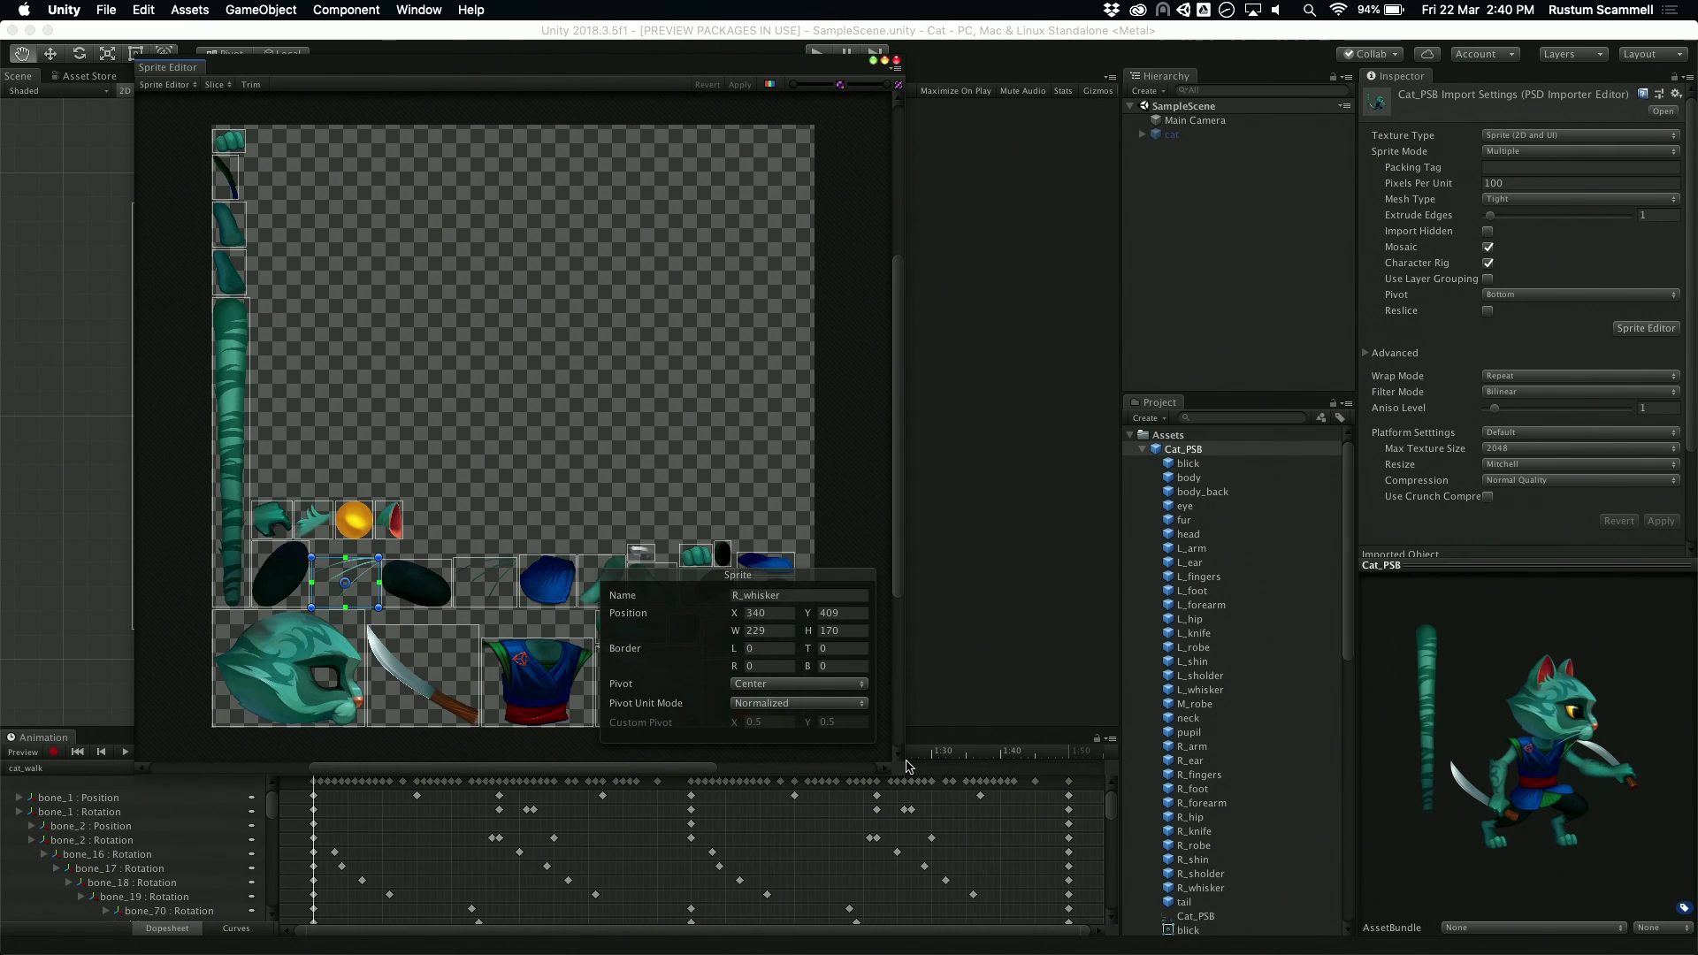
left_click_drag(902, 764, 1493, 891)
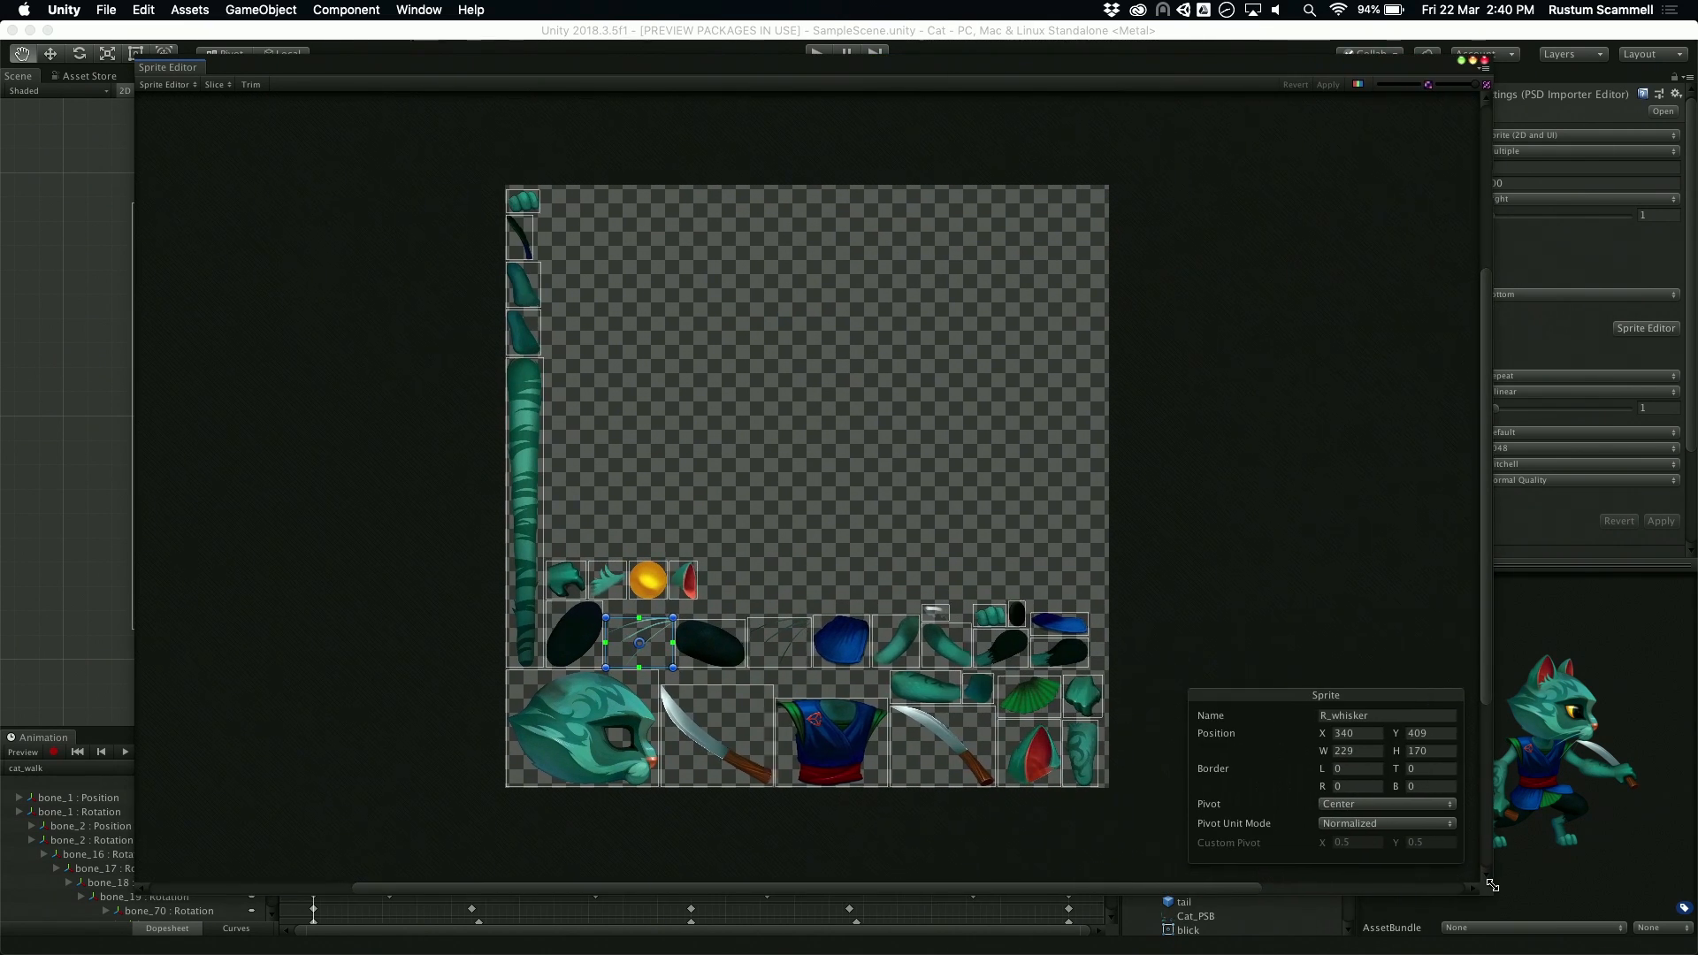
scroll(701, 538, "up", 2)
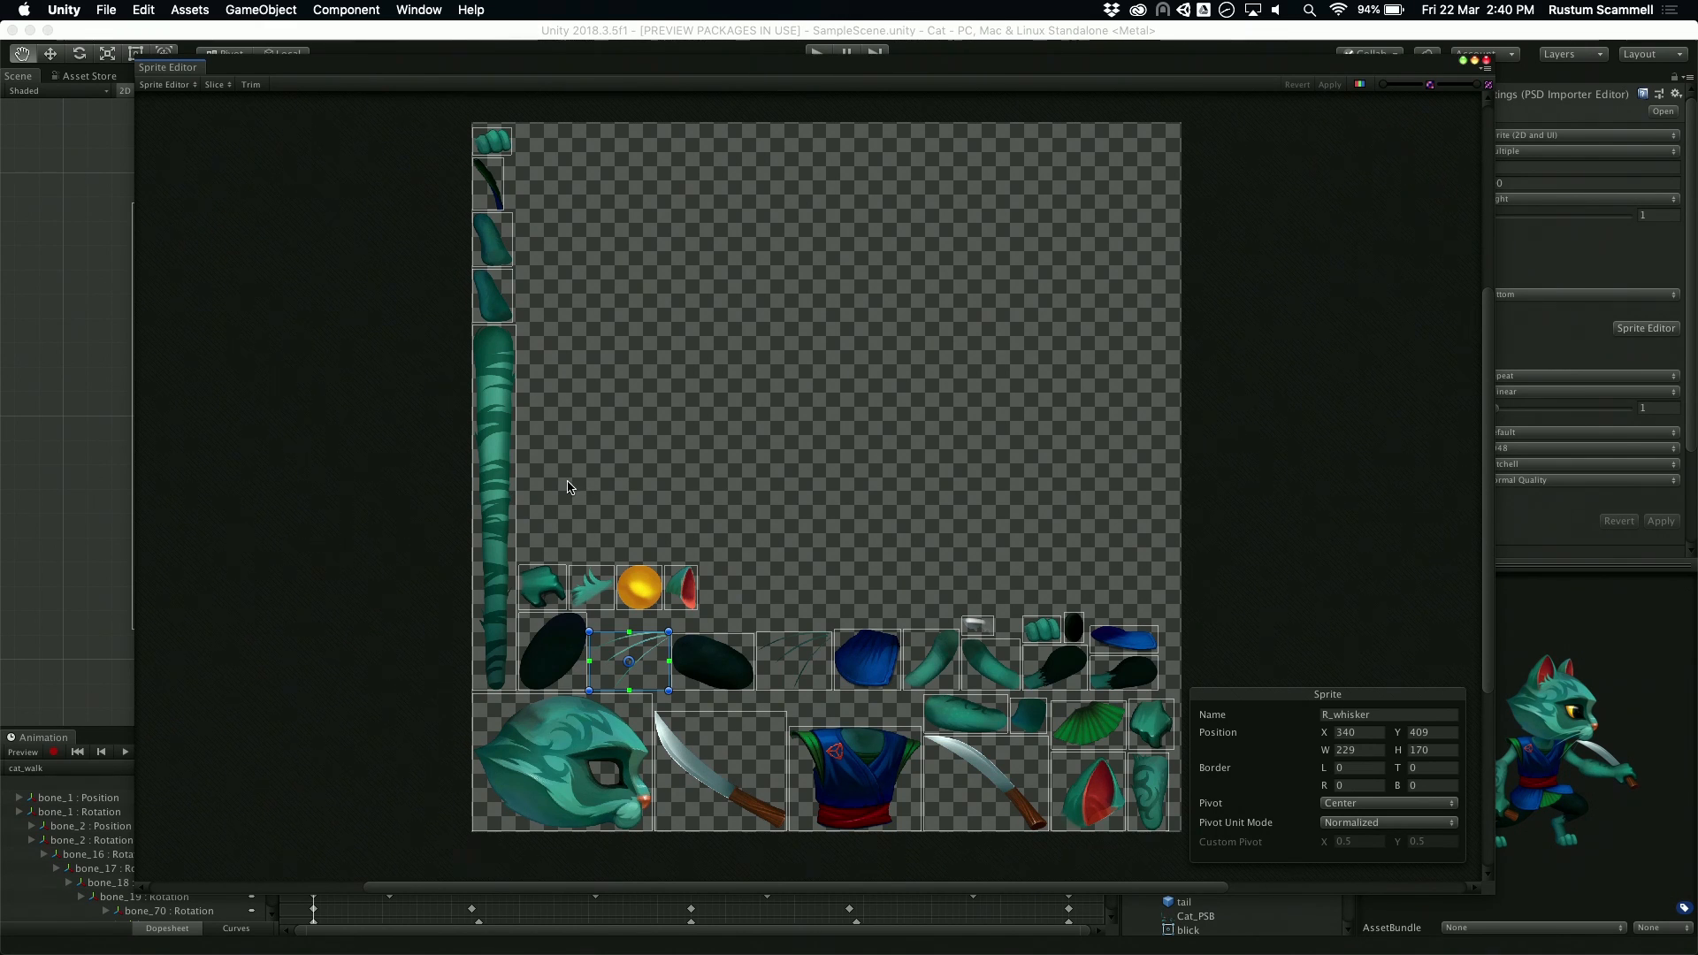
left_click(556, 632)
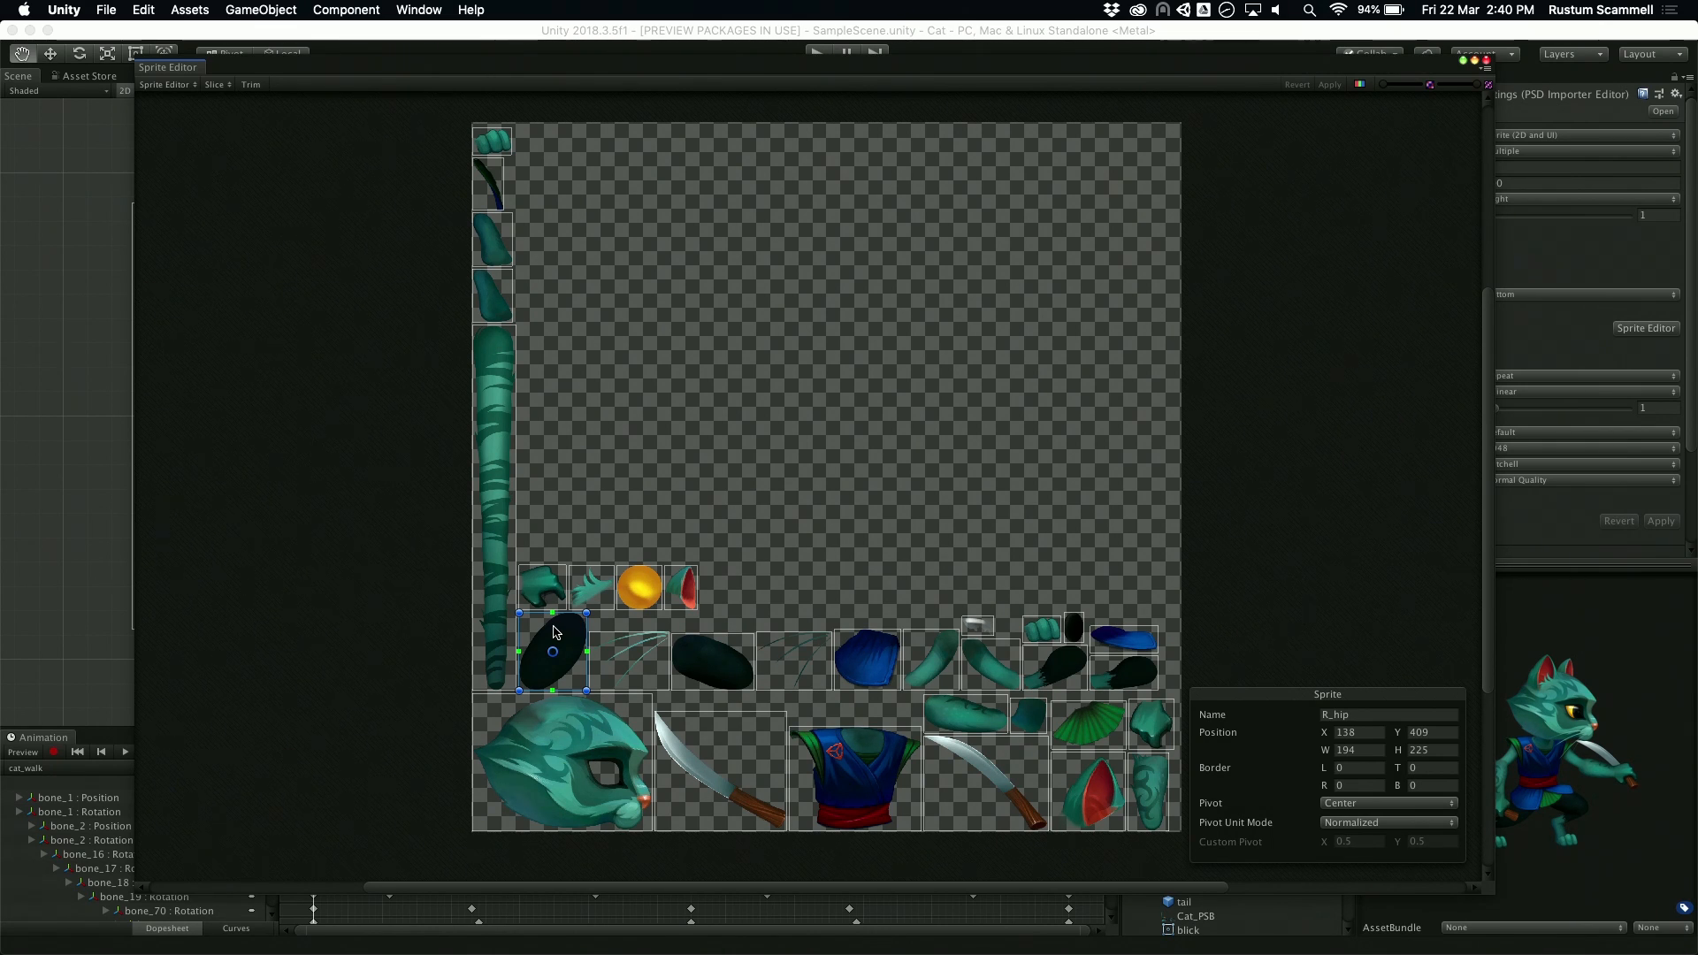
Step: Change the Sprite Editor mode to Skinning Editor to show the assembled cat character
left_click(185, 95)
left_click(168, 85)
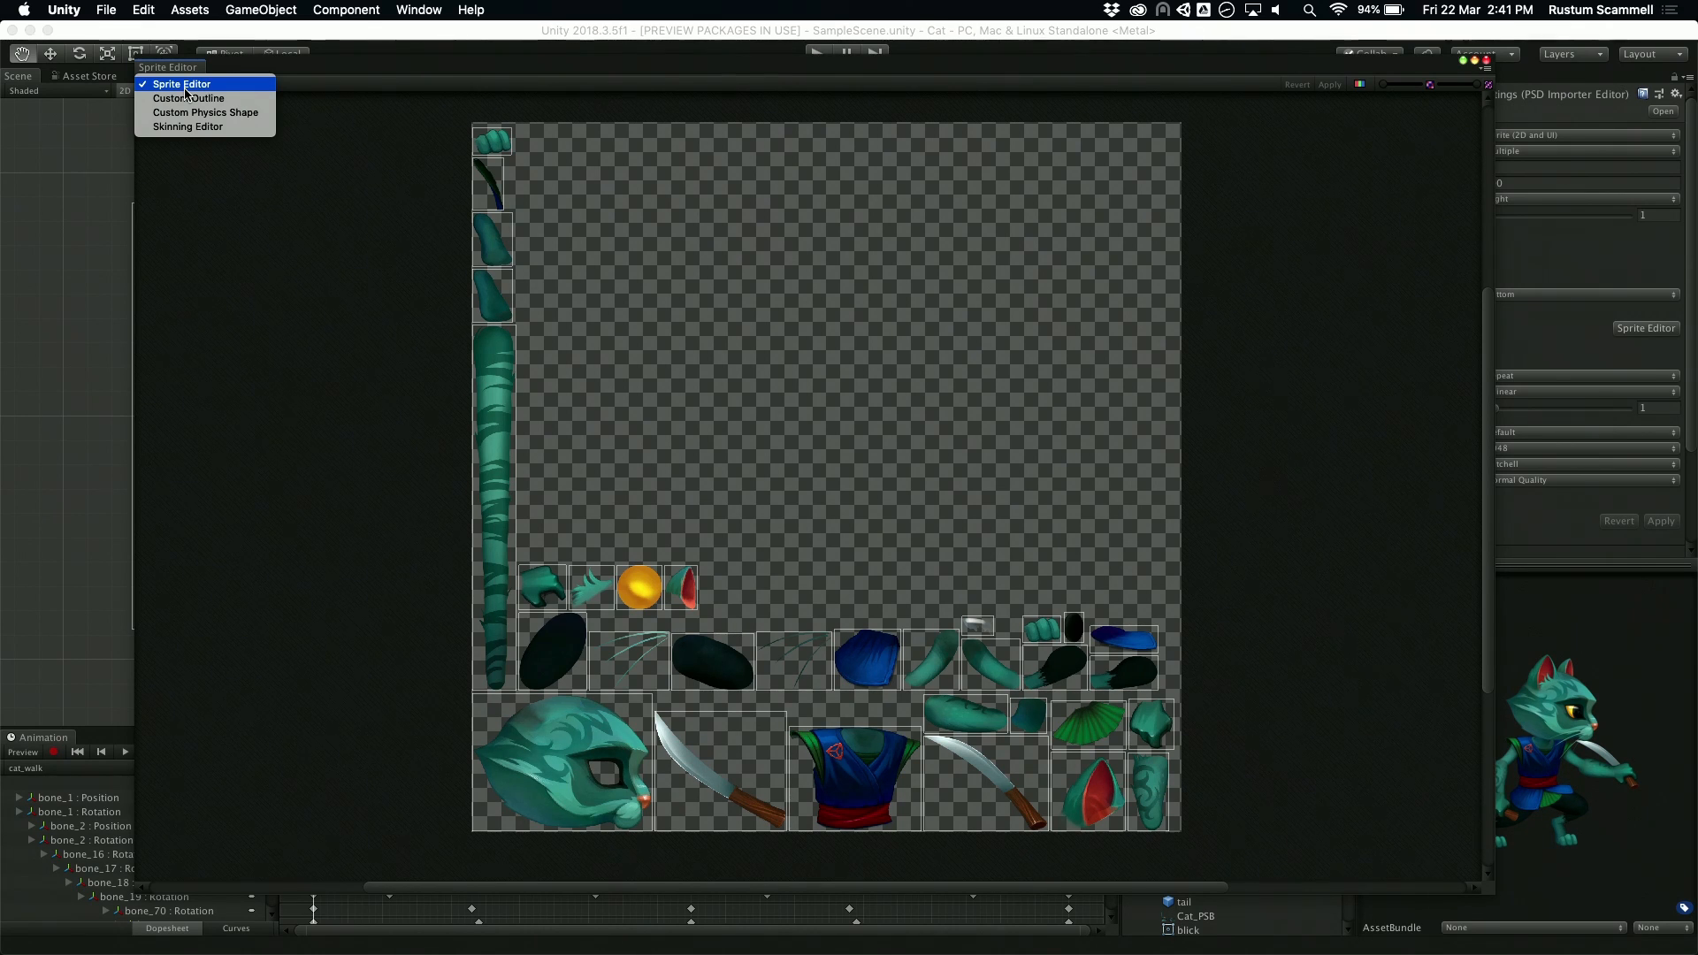
left_click(219, 128)
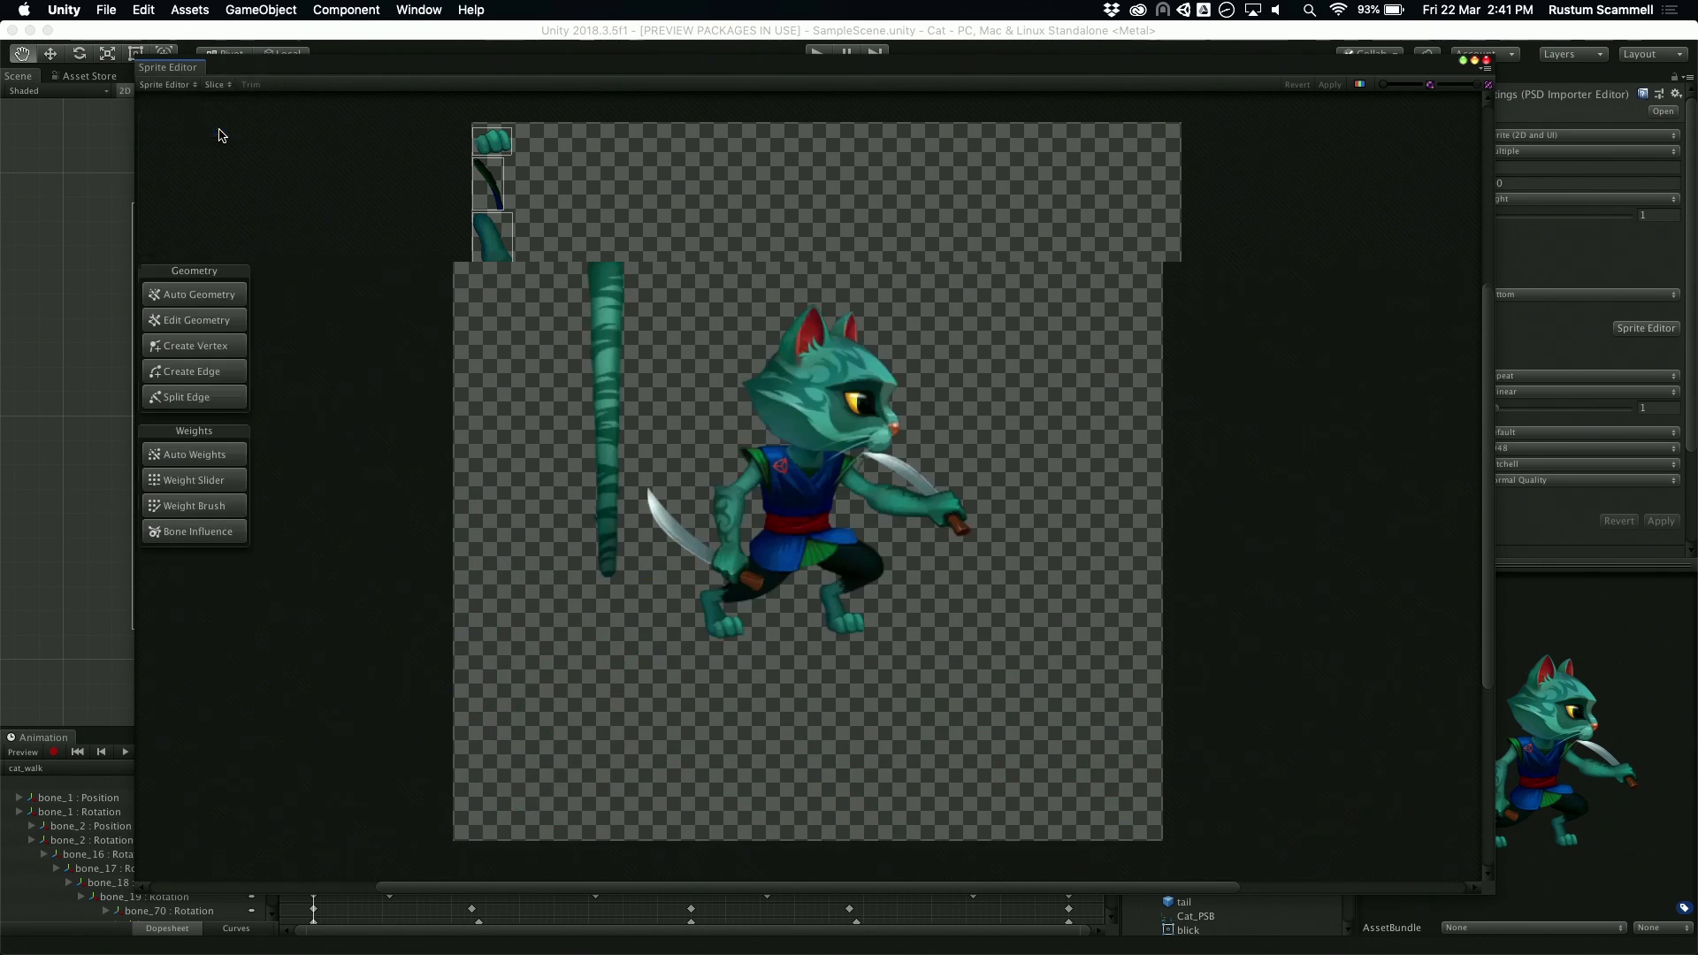
Step: Create a chain of bones running up the cat's torso from the hips to the base of the neck
scroll(718, 467, "up", 5)
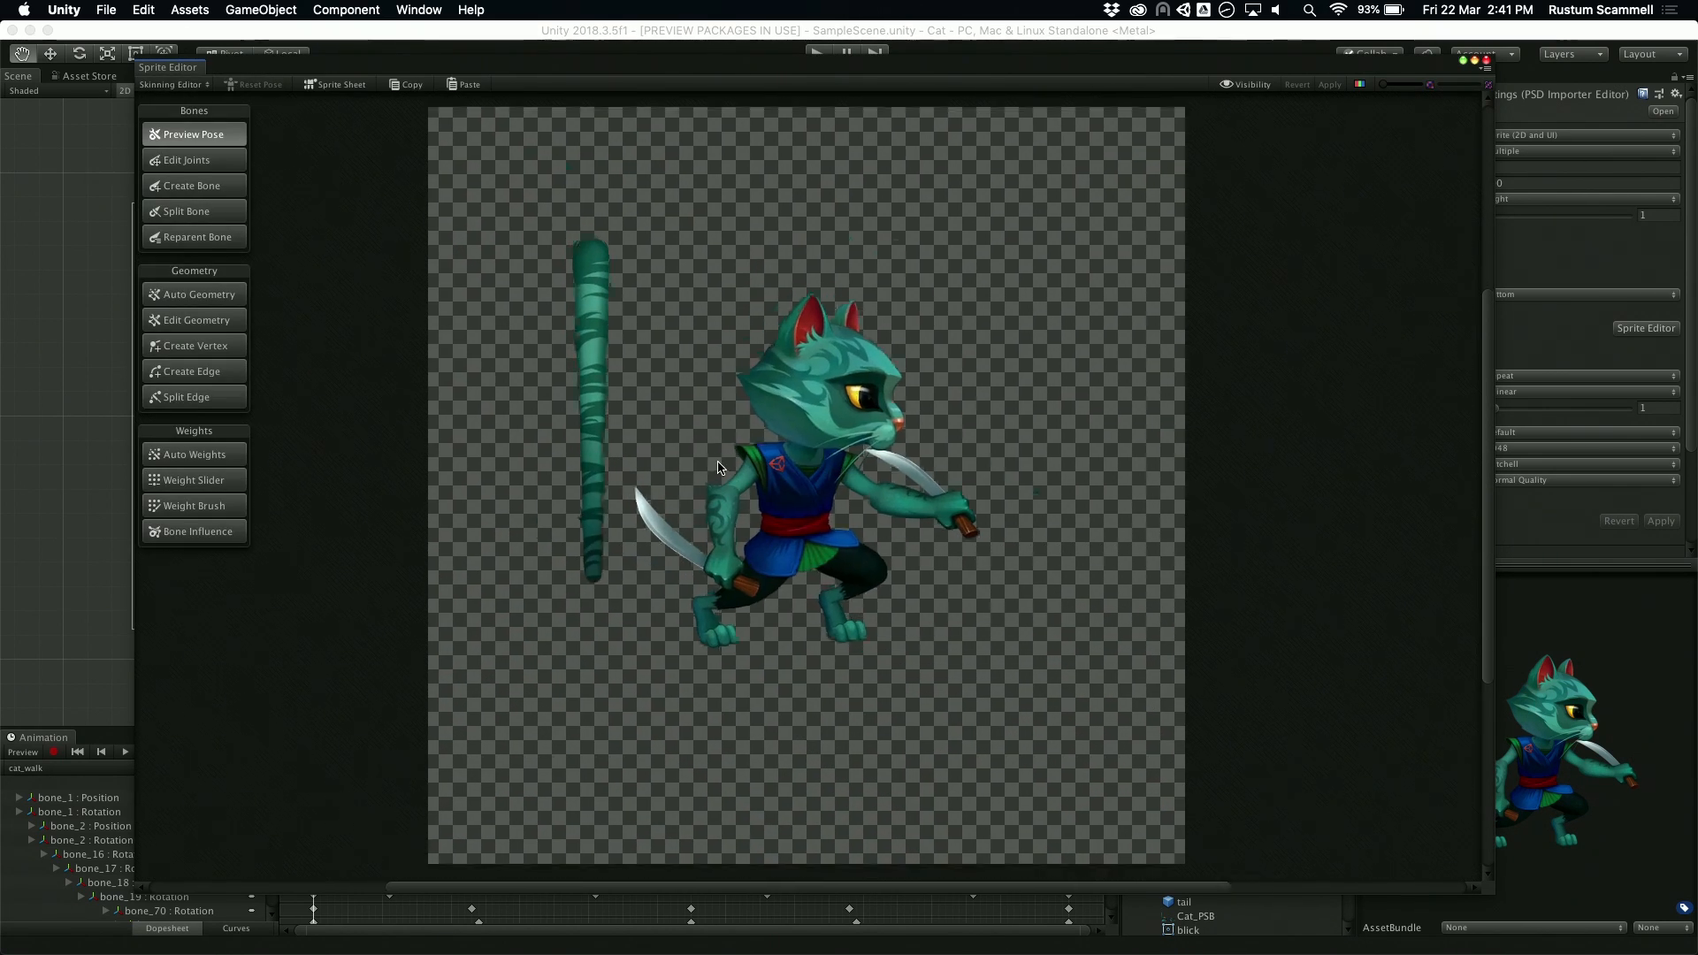
scroll(718, 467, "down", 1)
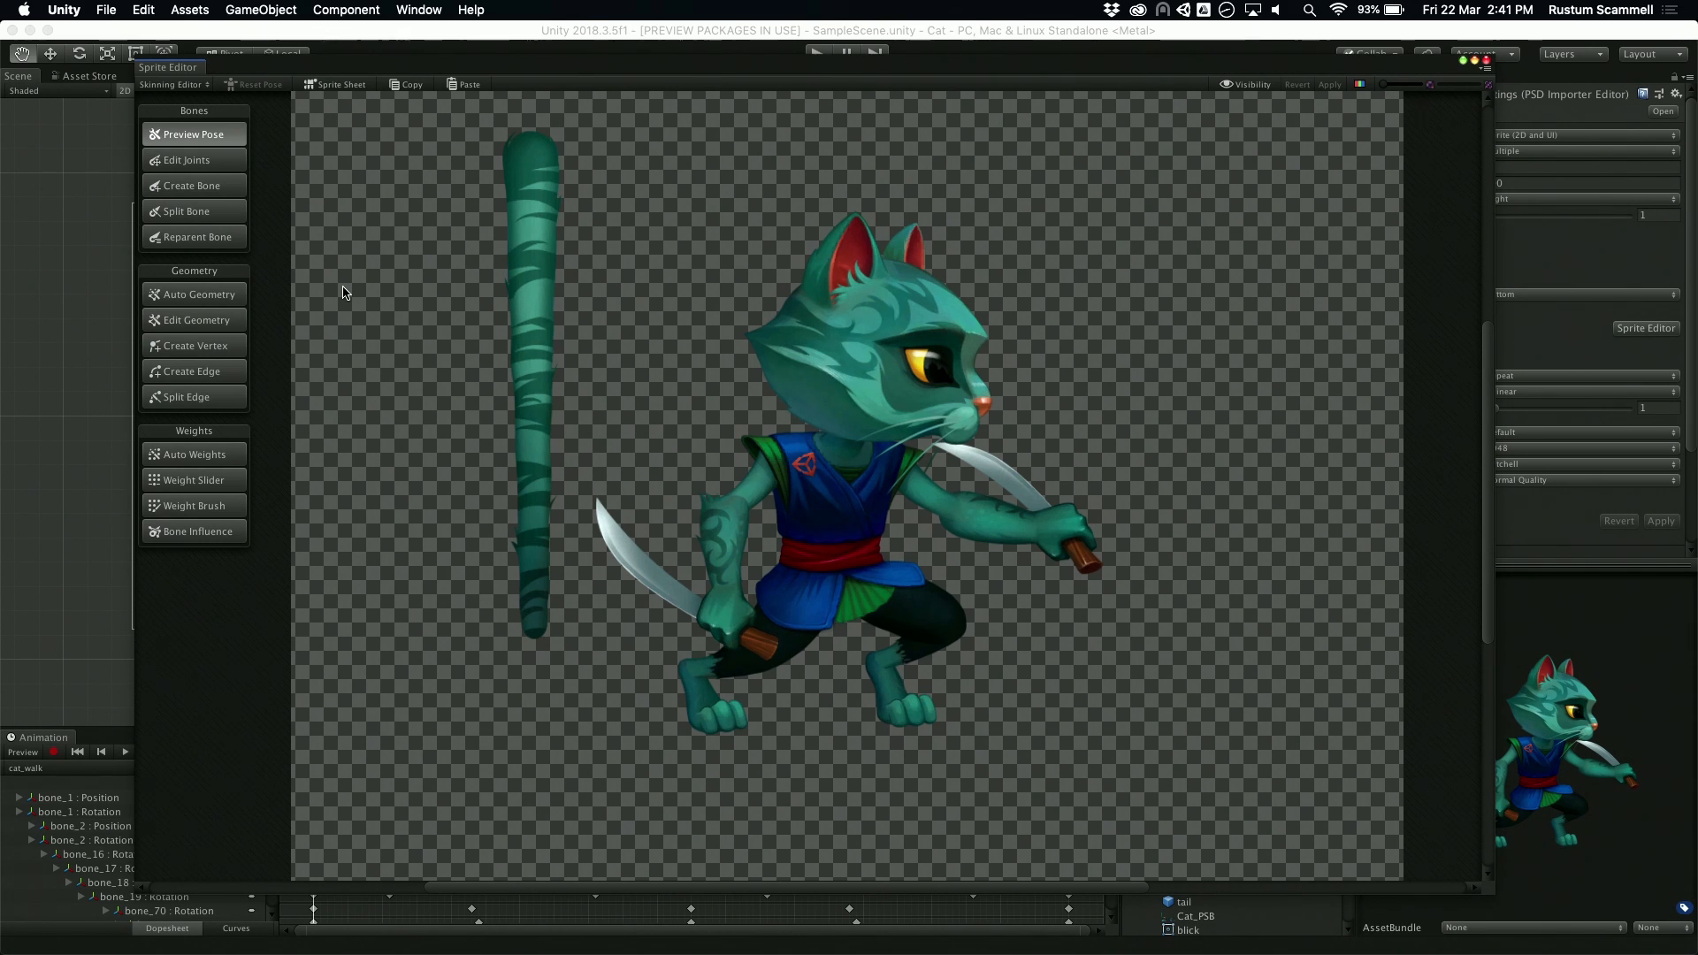
left_click(196, 193)
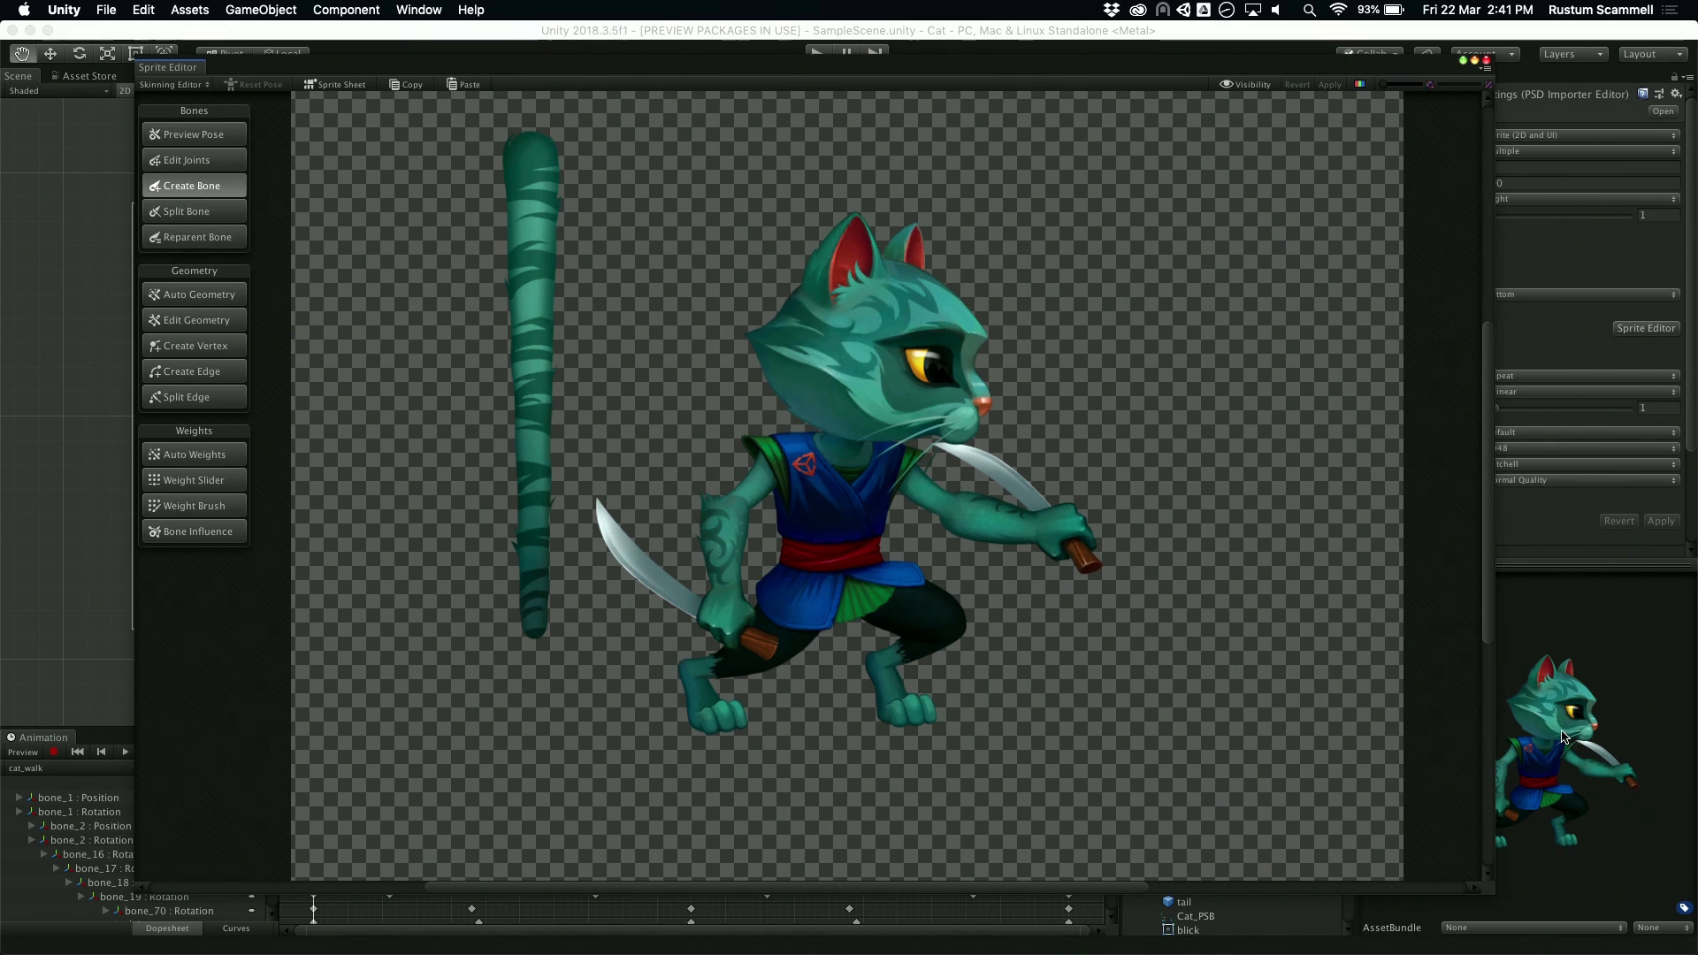
left_click(846, 601)
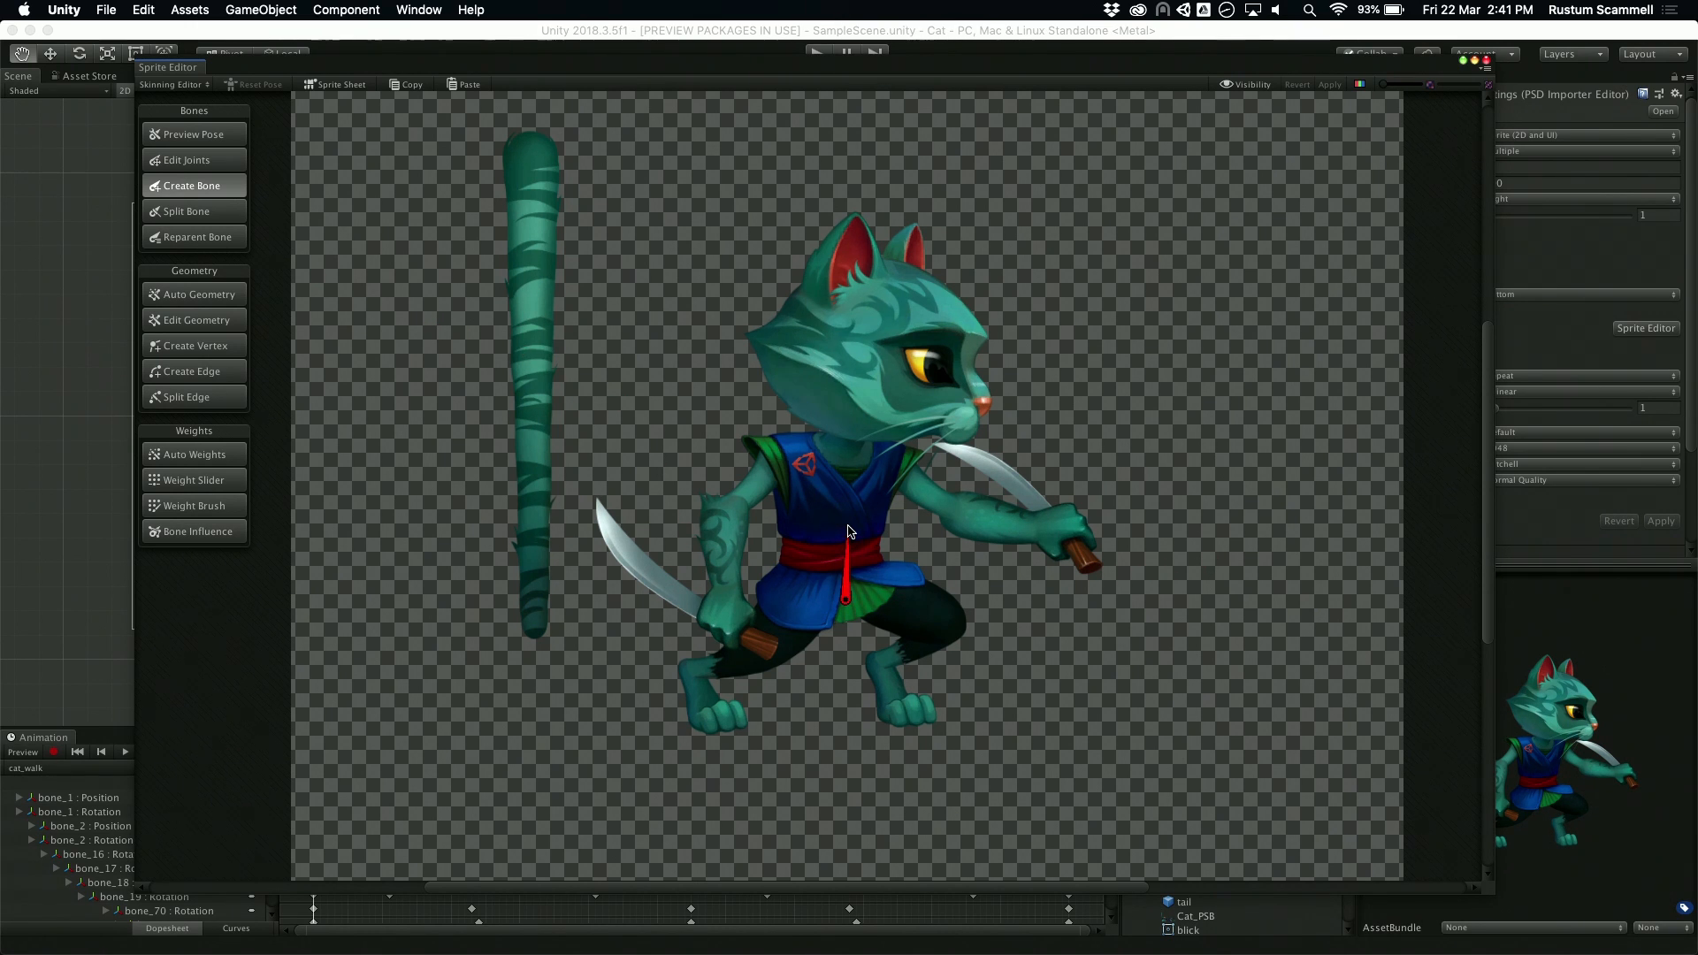
left_click(847, 528)
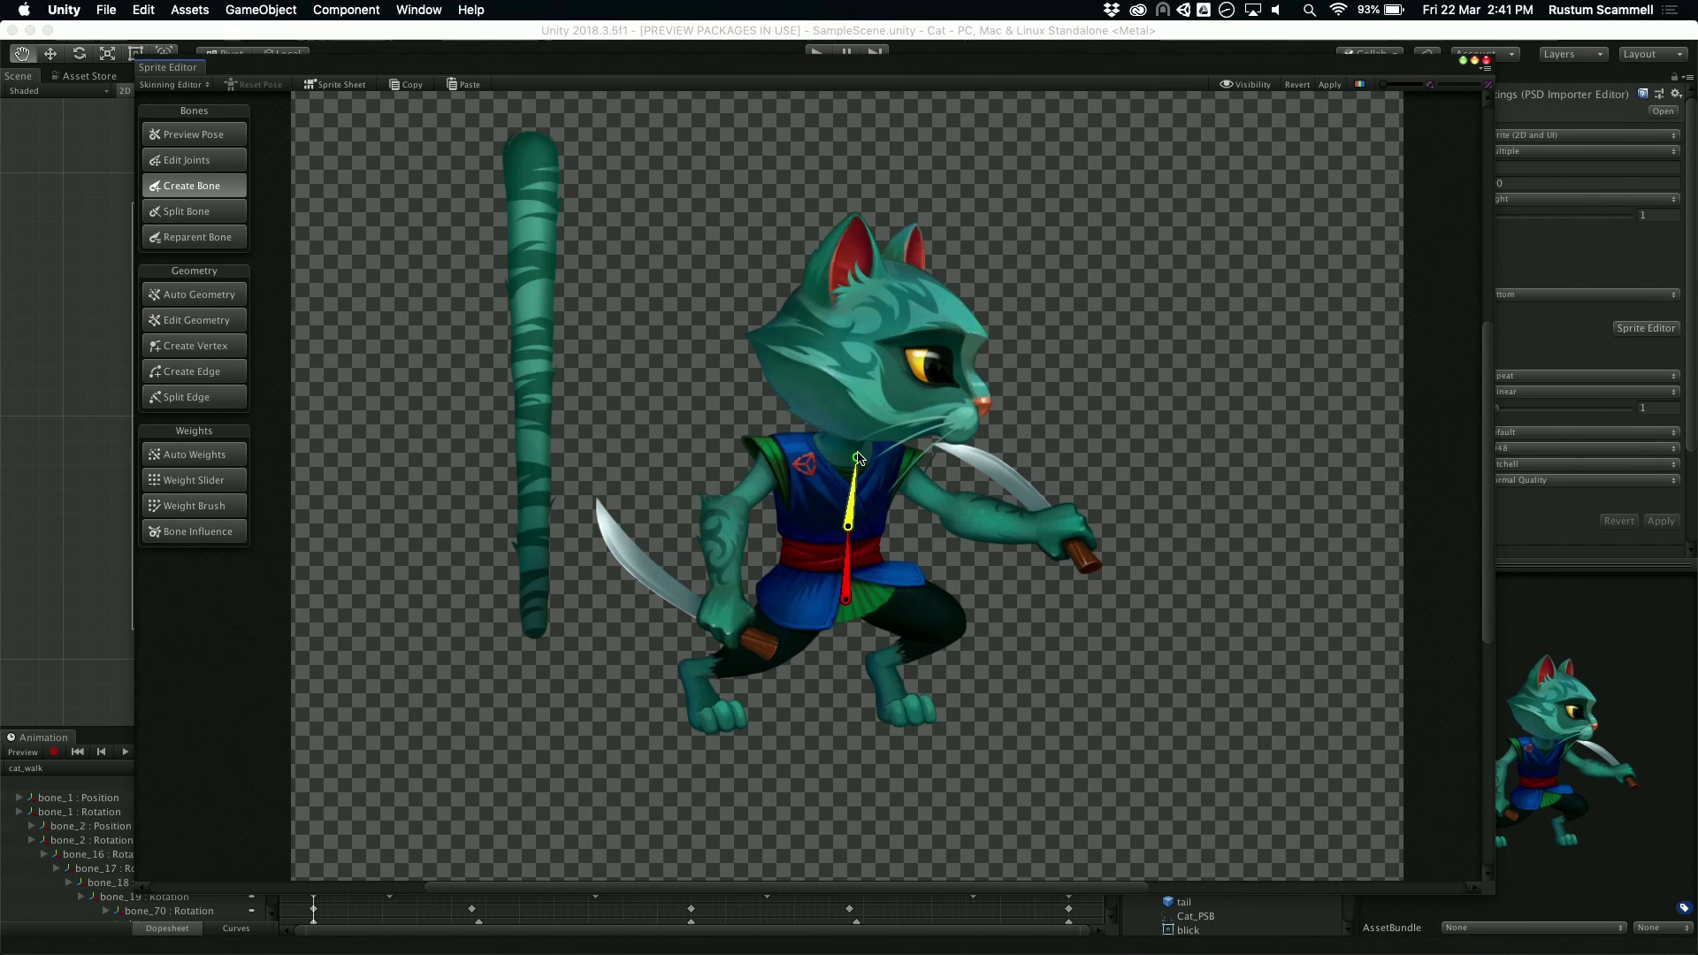
left_click(857, 456)
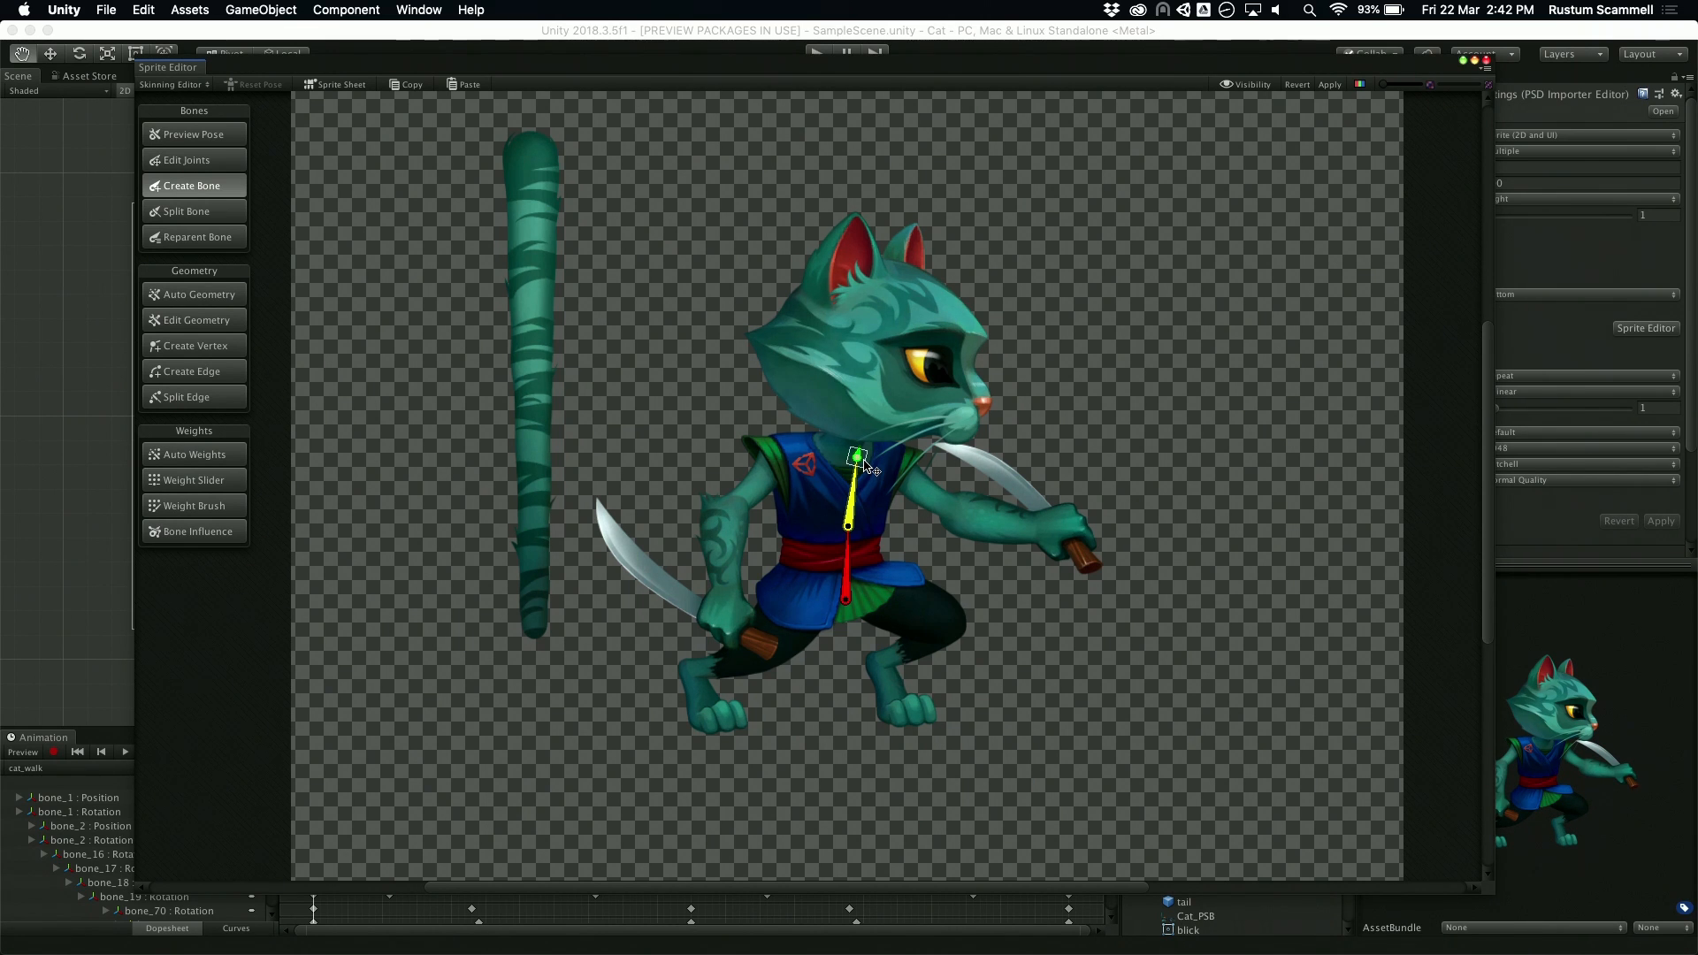
Step: Branch a bone chain from the neck bone up through the head into the smaller ear, and add a separate bone in the larger ear
left_click(864, 461)
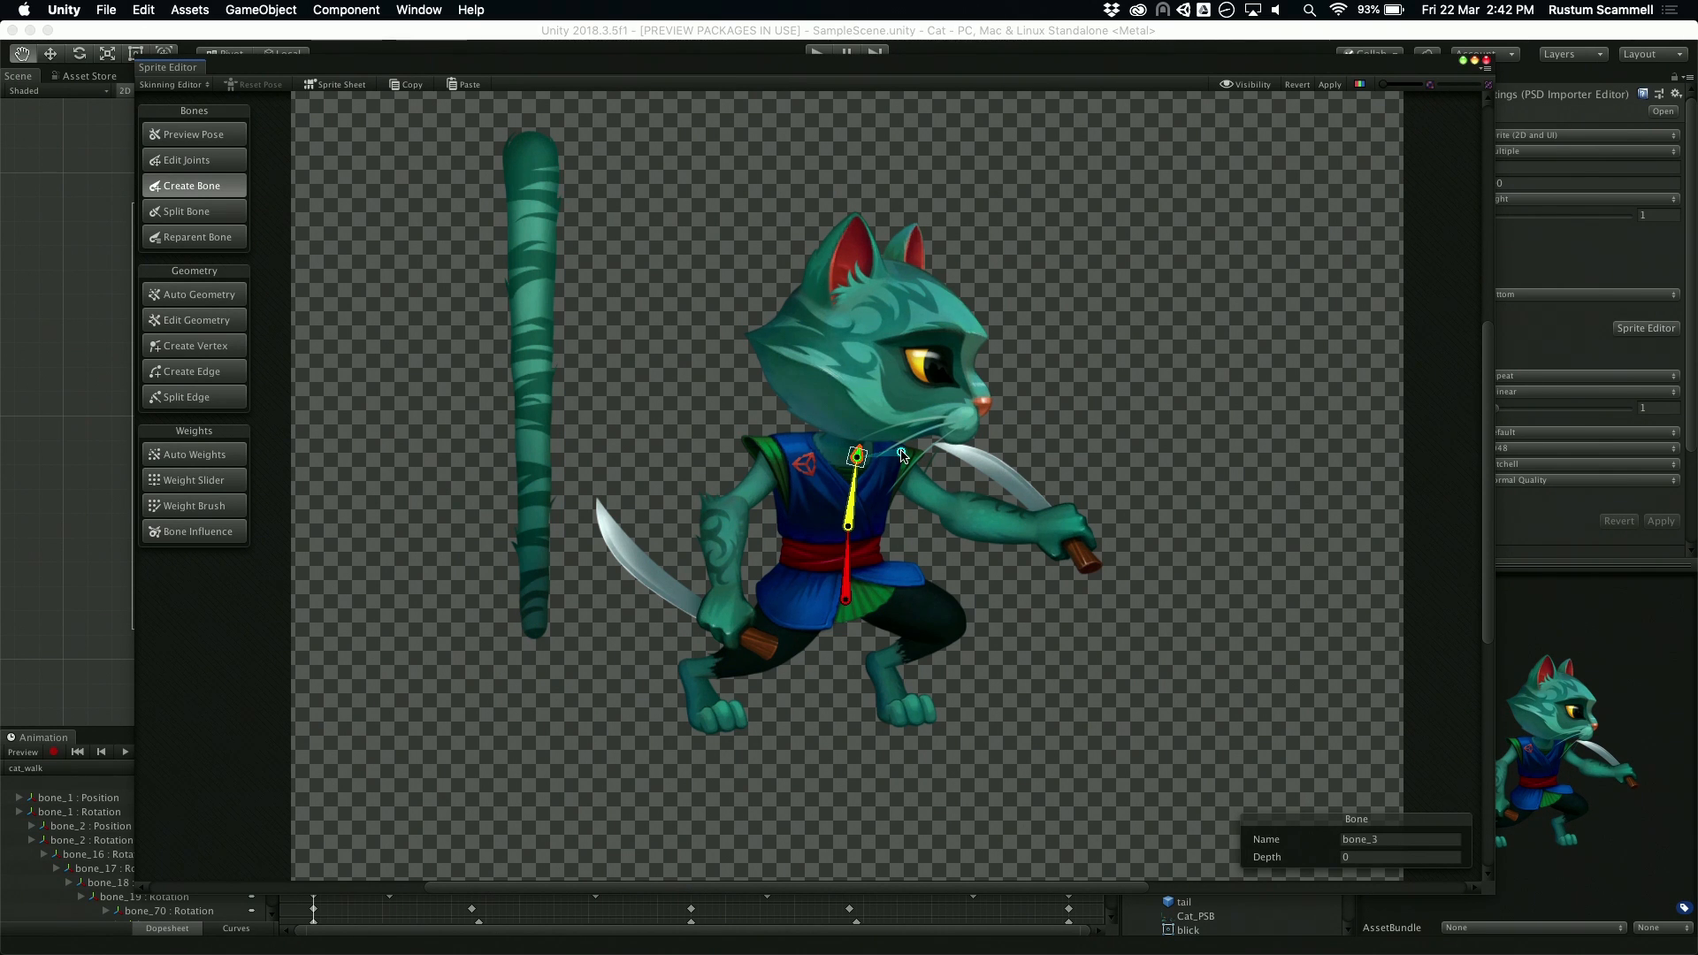
left_click(881, 423)
left_click(883, 360)
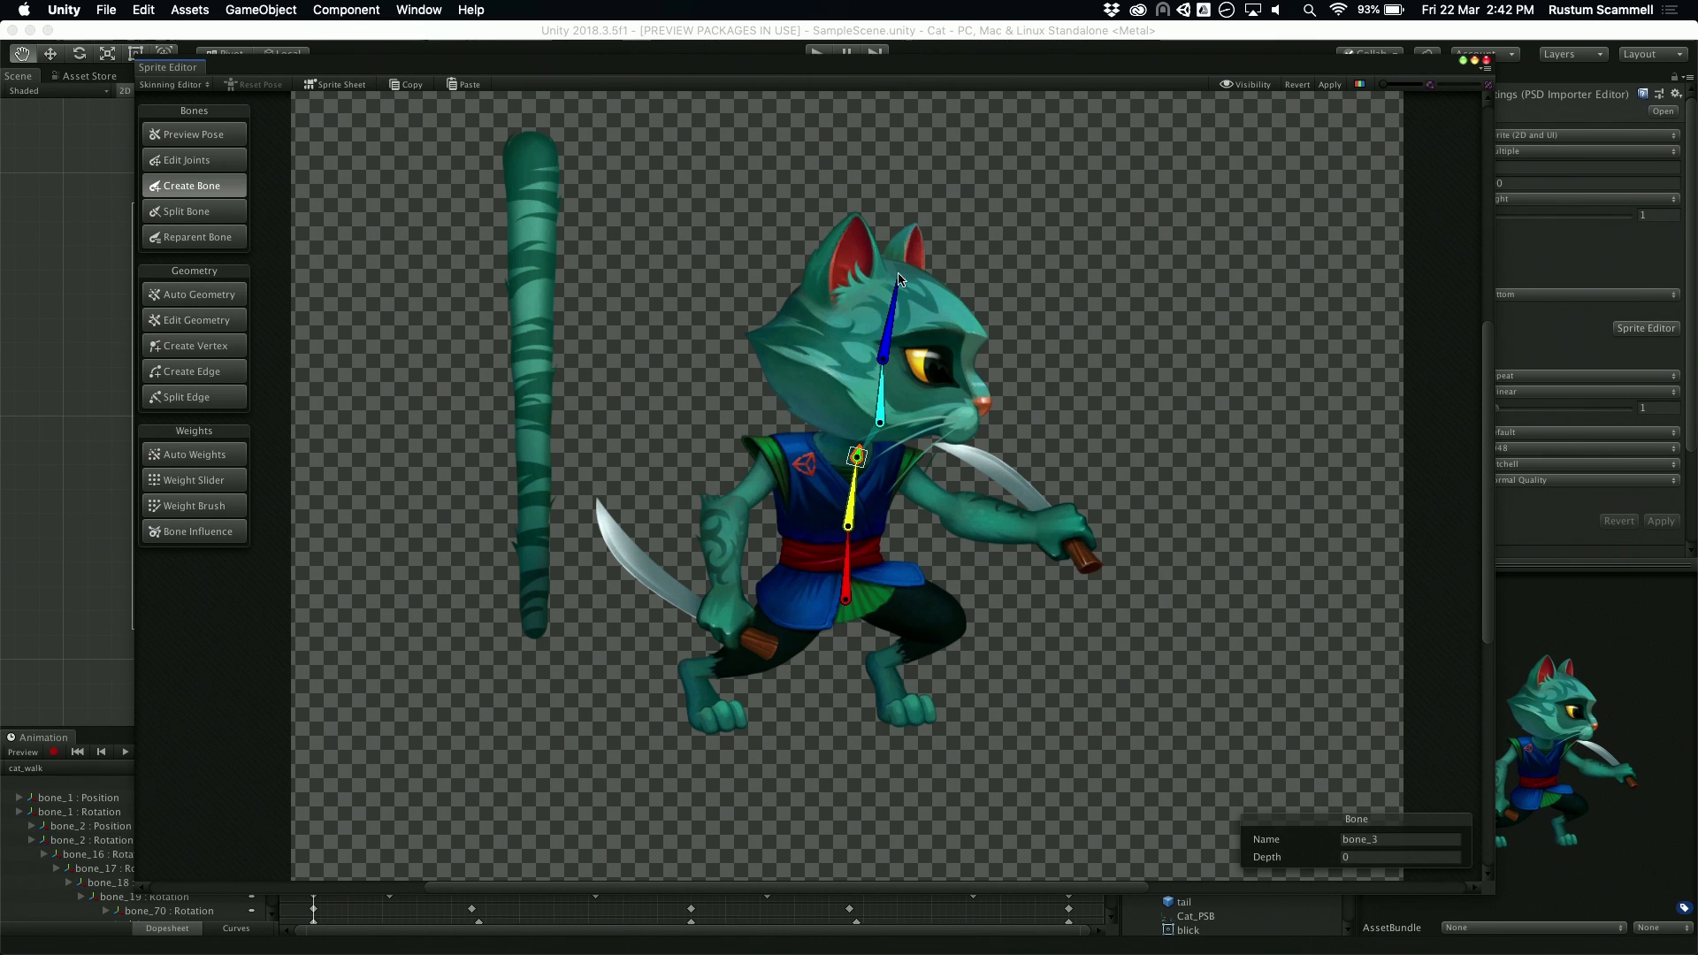
left_click(890, 284)
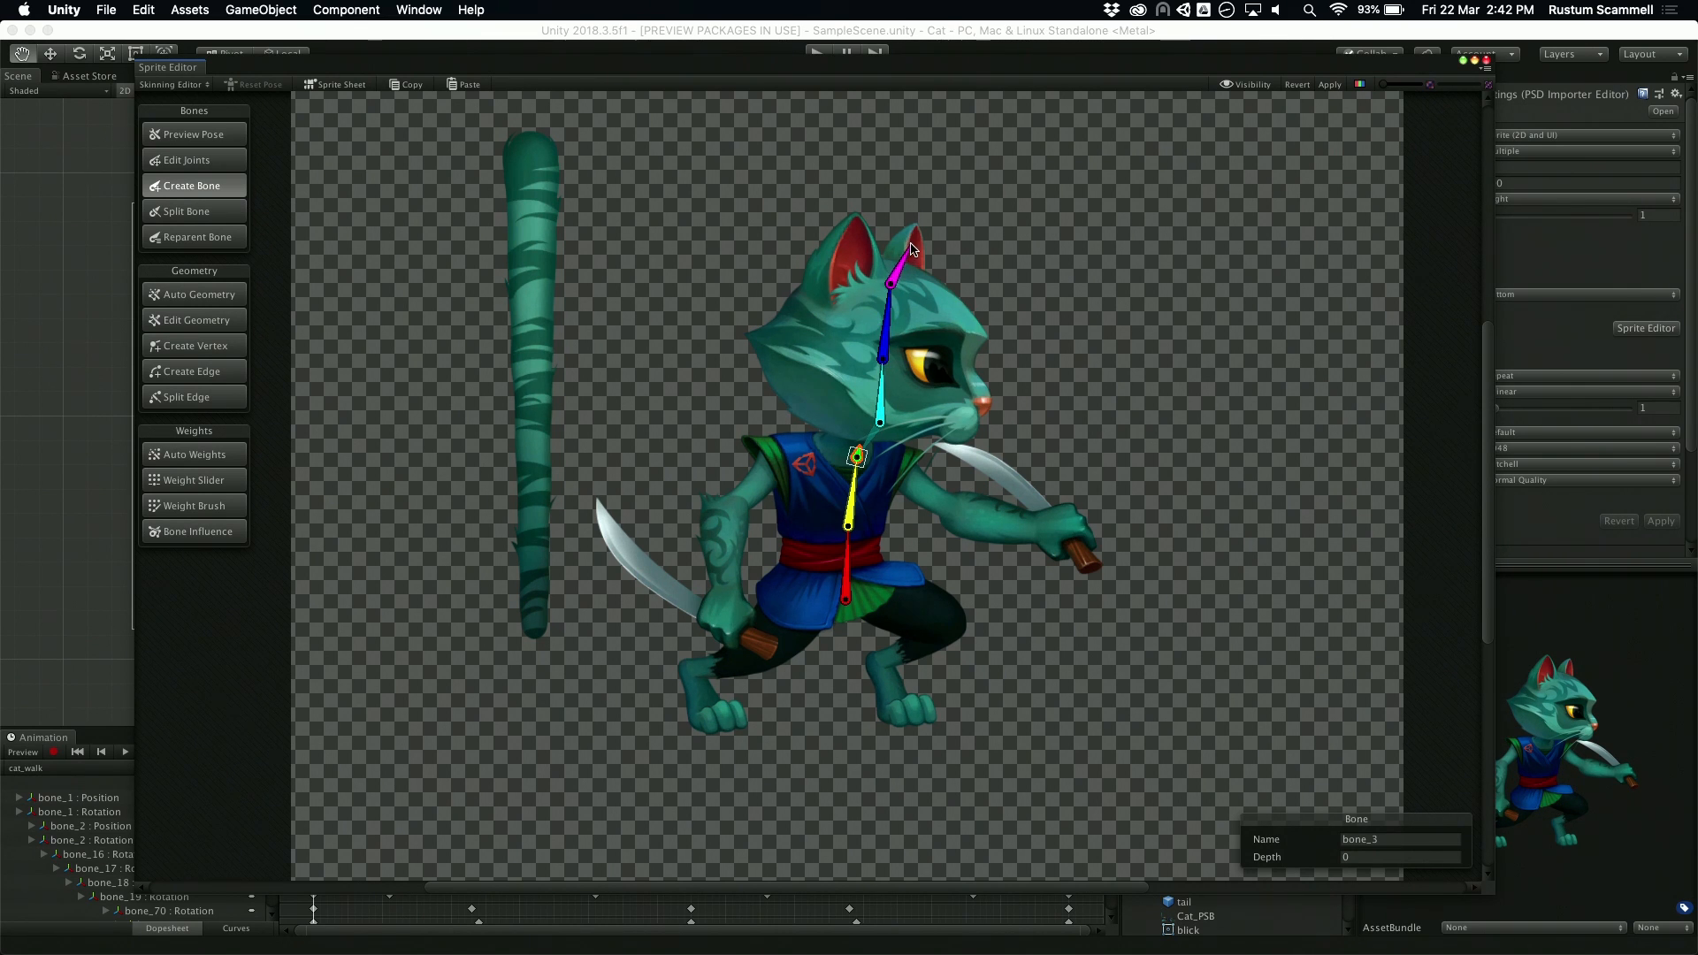
left_click(912, 246)
left_click(845, 290)
left_click(851, 241)
right_click(851, 242)
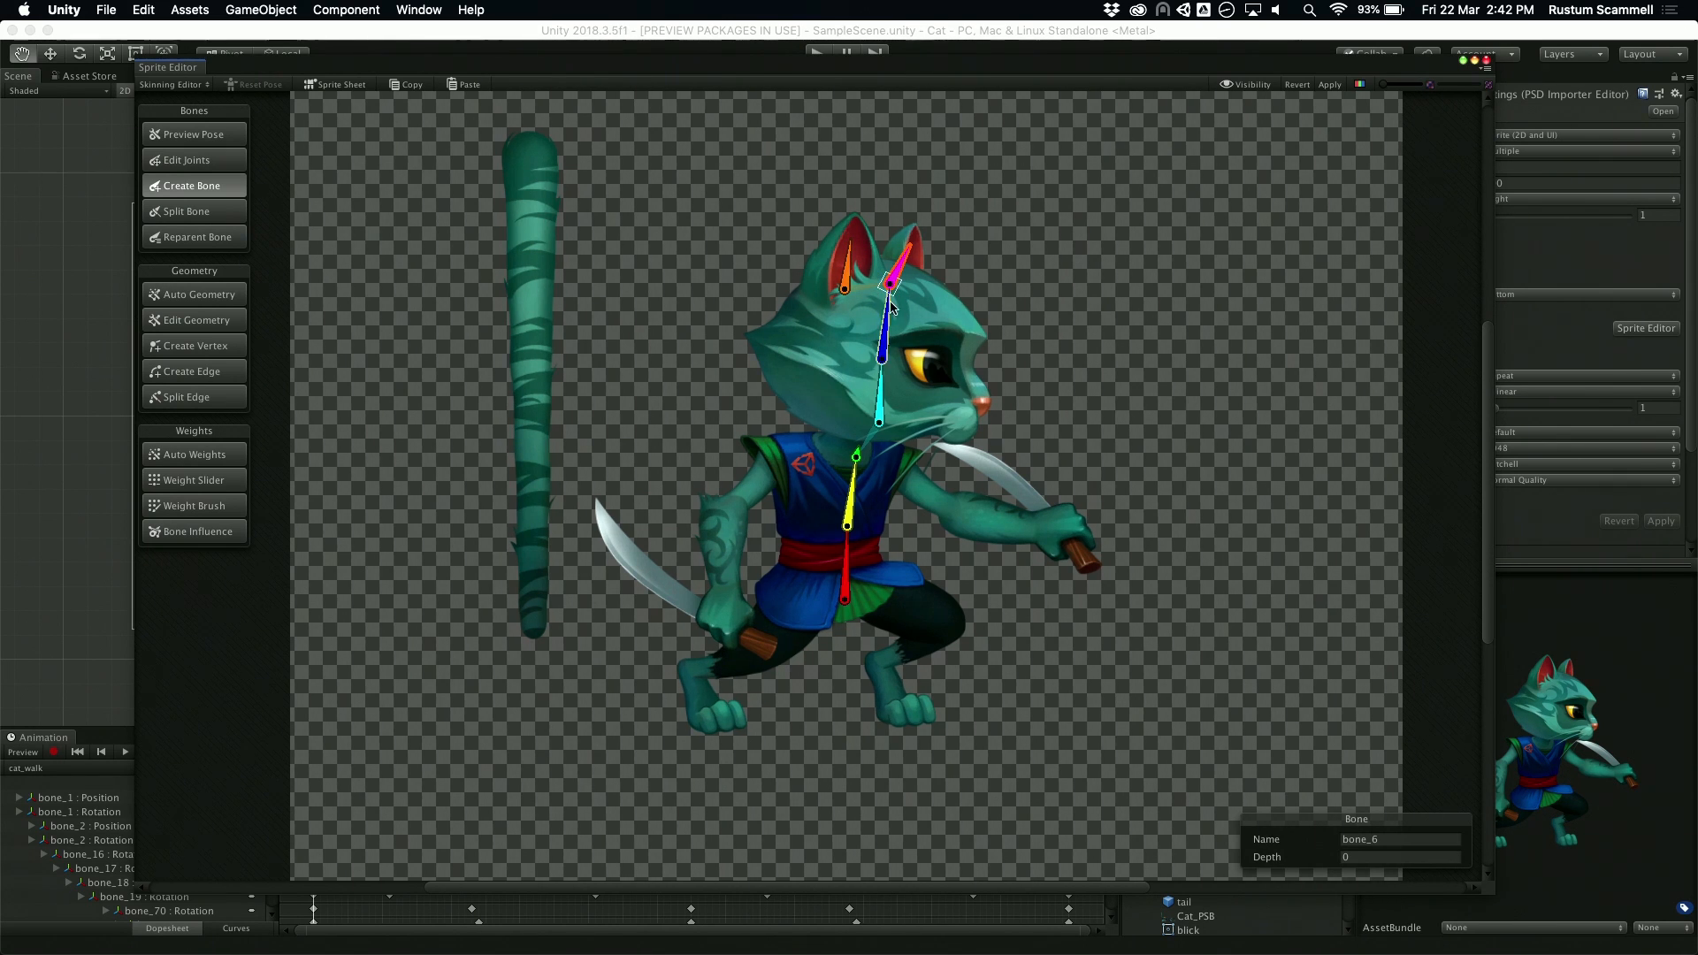
Step: Add a bone from the cat's eye toward its nose, branching from the upper head bone
left_click(882, 359)
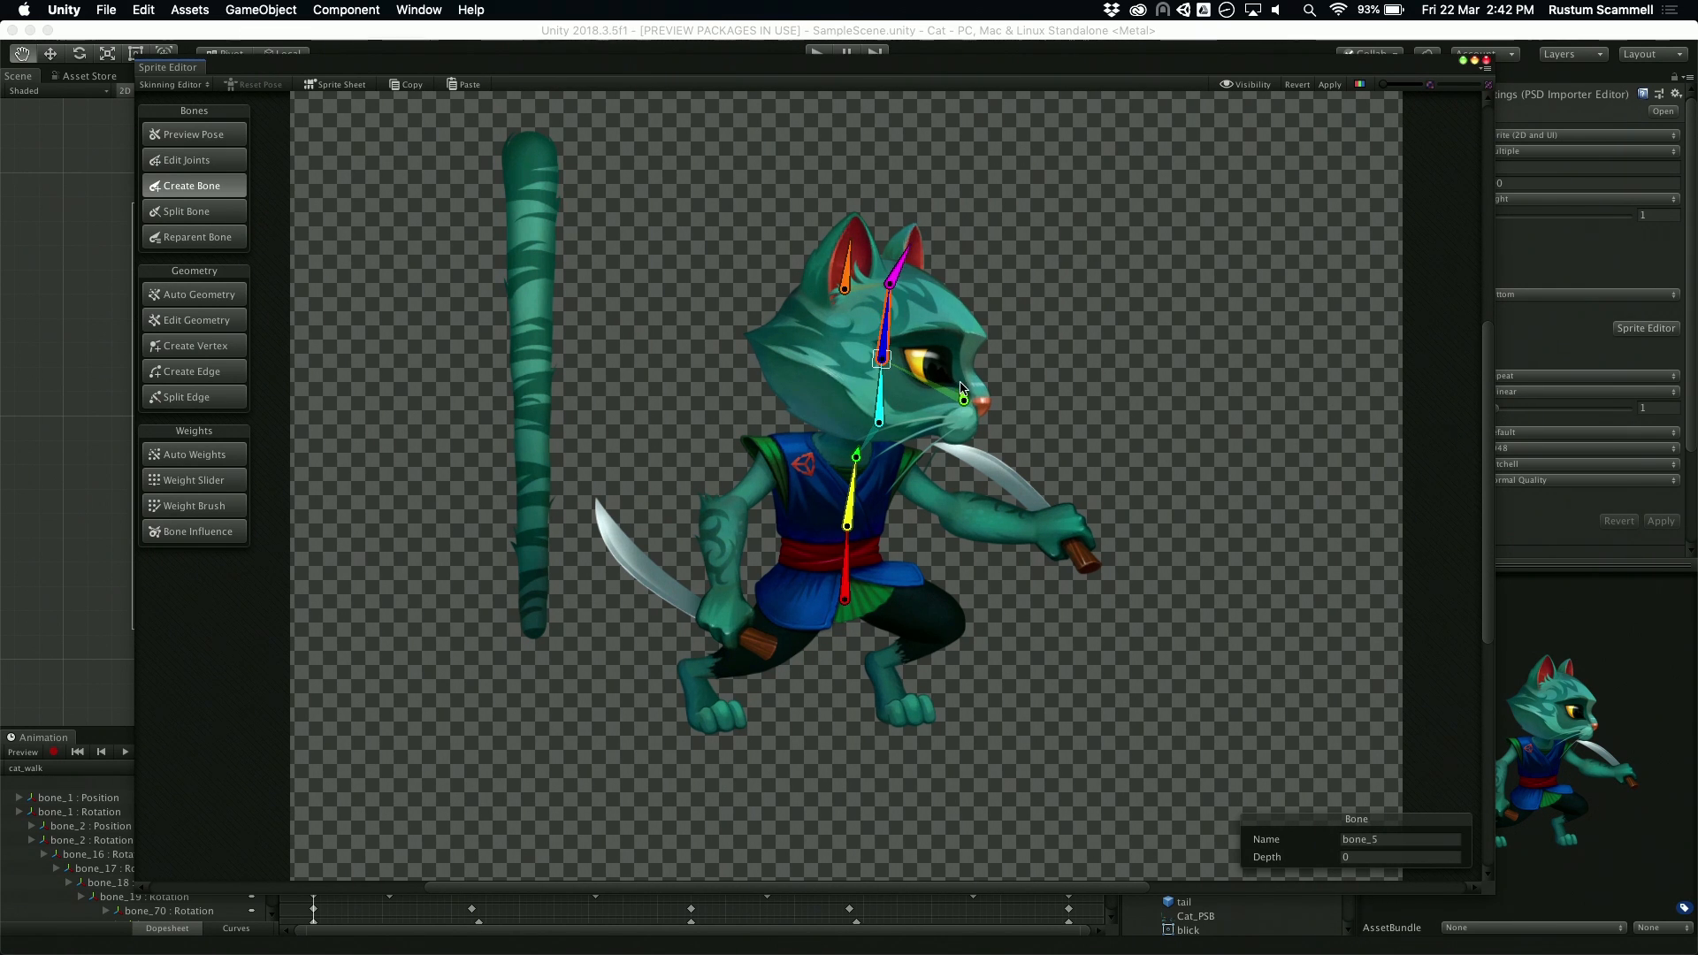
left_click(924, 360)
left_click(964, 410)
right_click(863, 467)
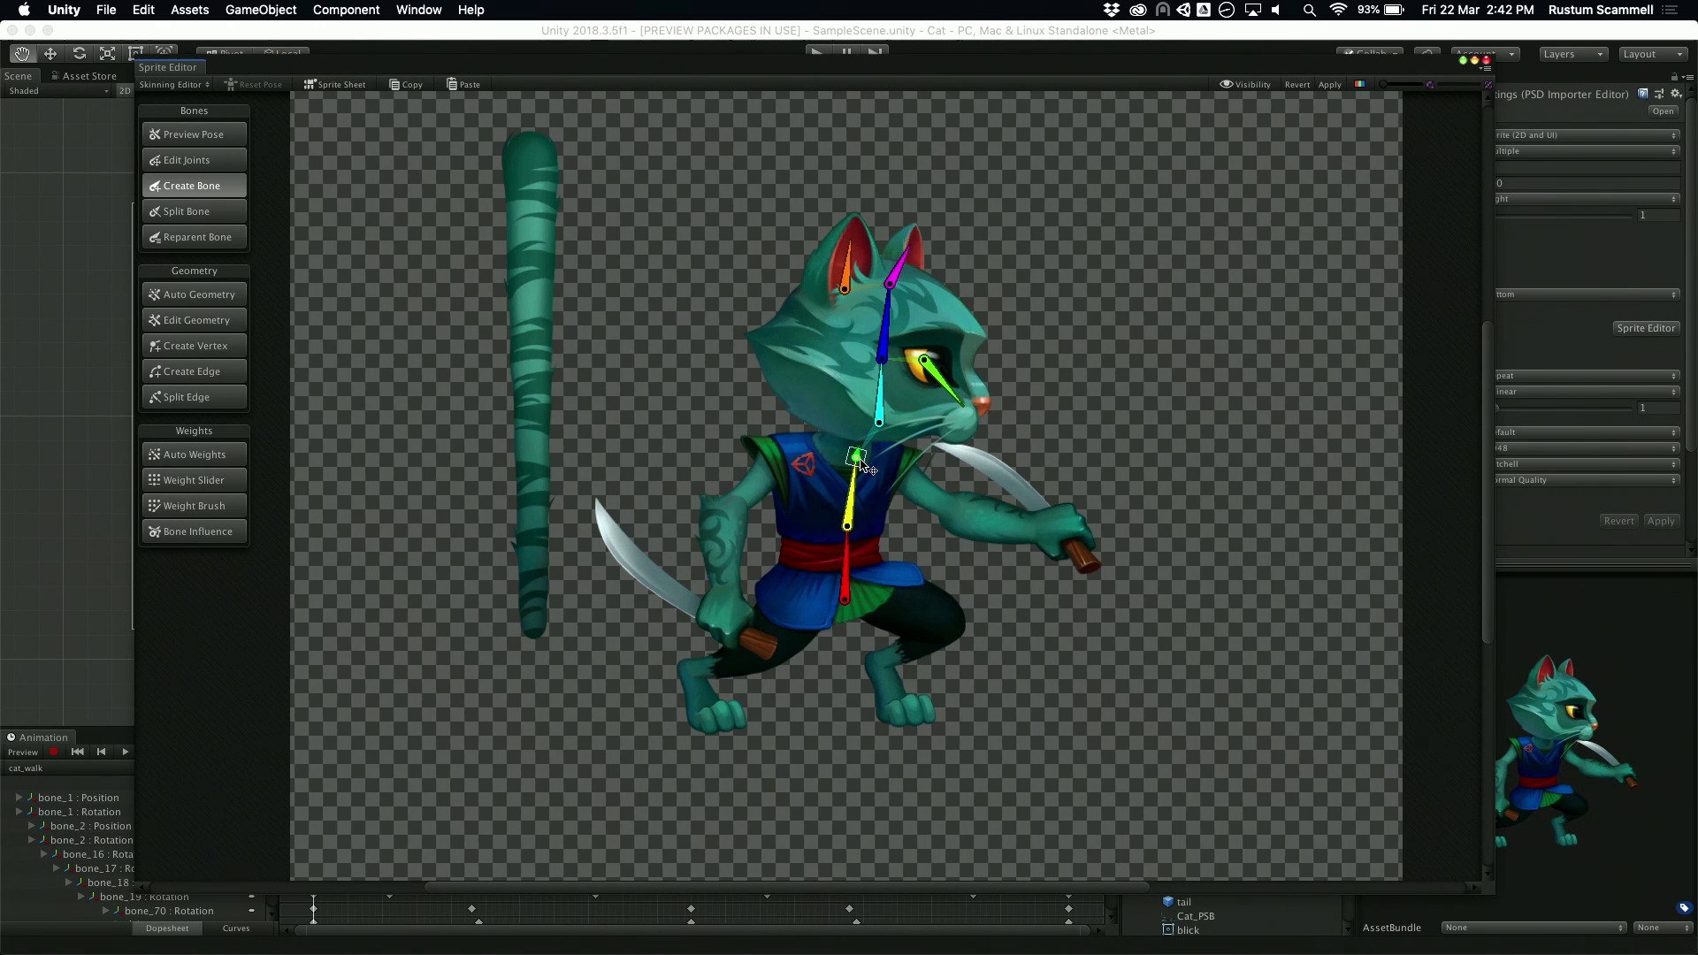
Step: Branch a three-bone chain from the neck bone along the outstretched arm, covering the upper arm, forearm and hand
left_click(858, 458)
left_click(899, 478)
left_click(947, 507)
left_click(1026, 531)
left_click(1072, 524)
right_click(1072, 524)
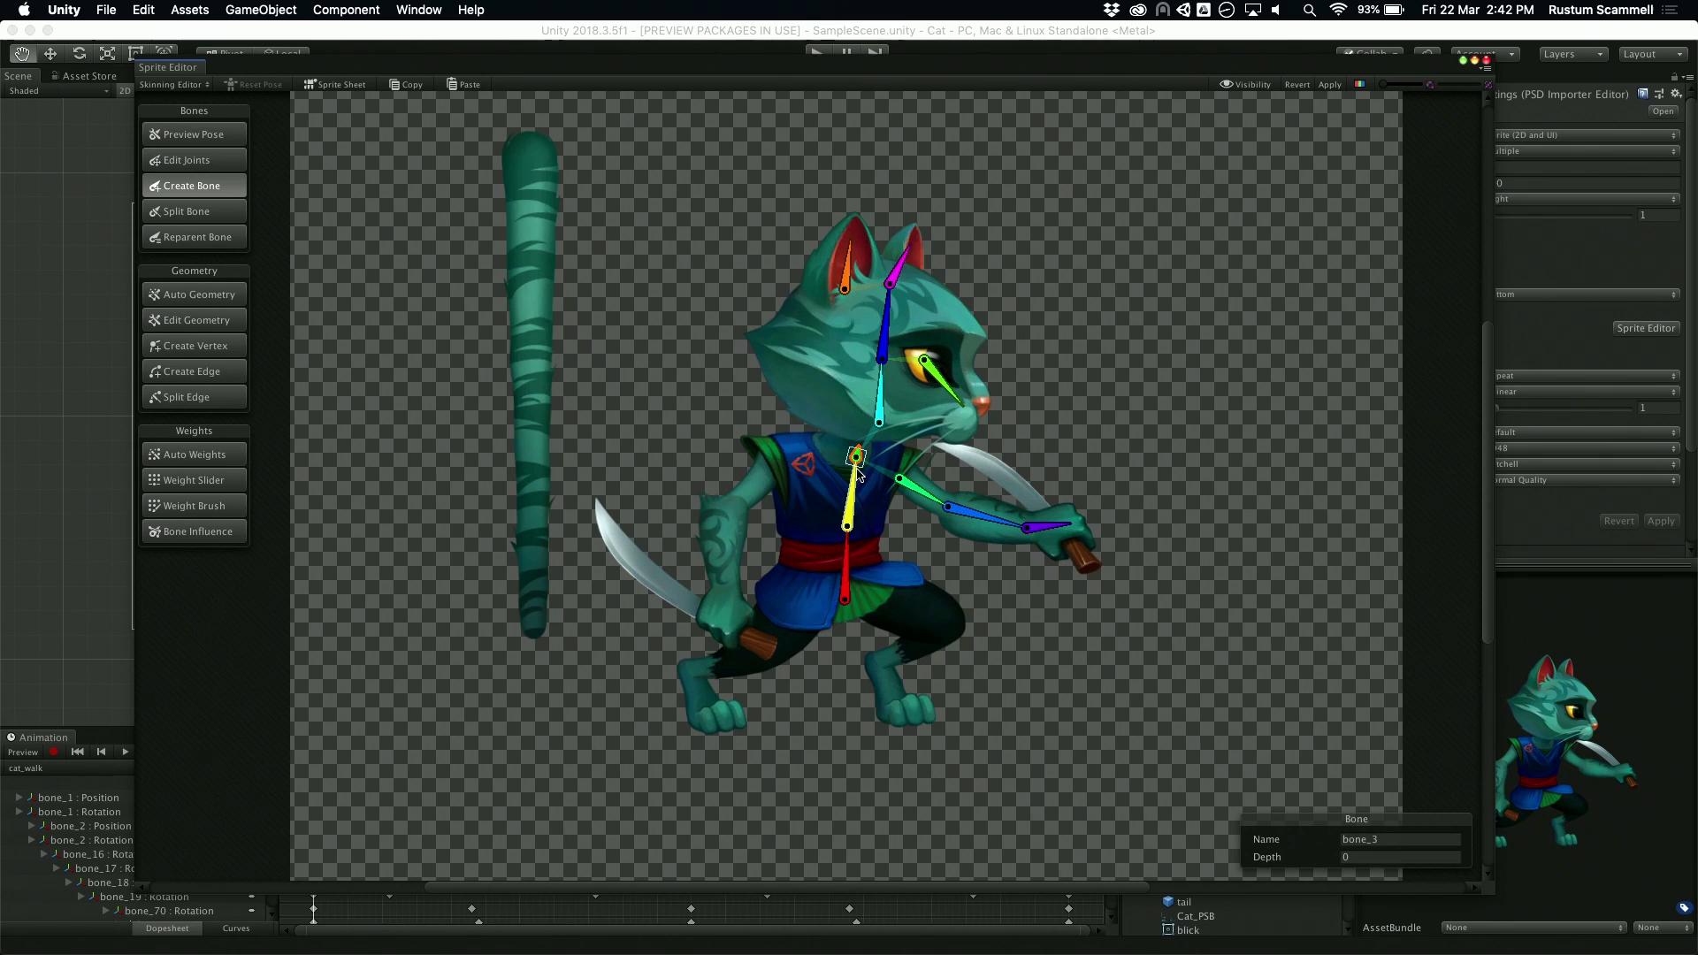
Step: Add a three-bone chain down the lowered arm from shoulder to elbow, wrist and hand, branching from the neck bone
left_click(773, 473)
left_click(725, 516)
left_click(727, 591)
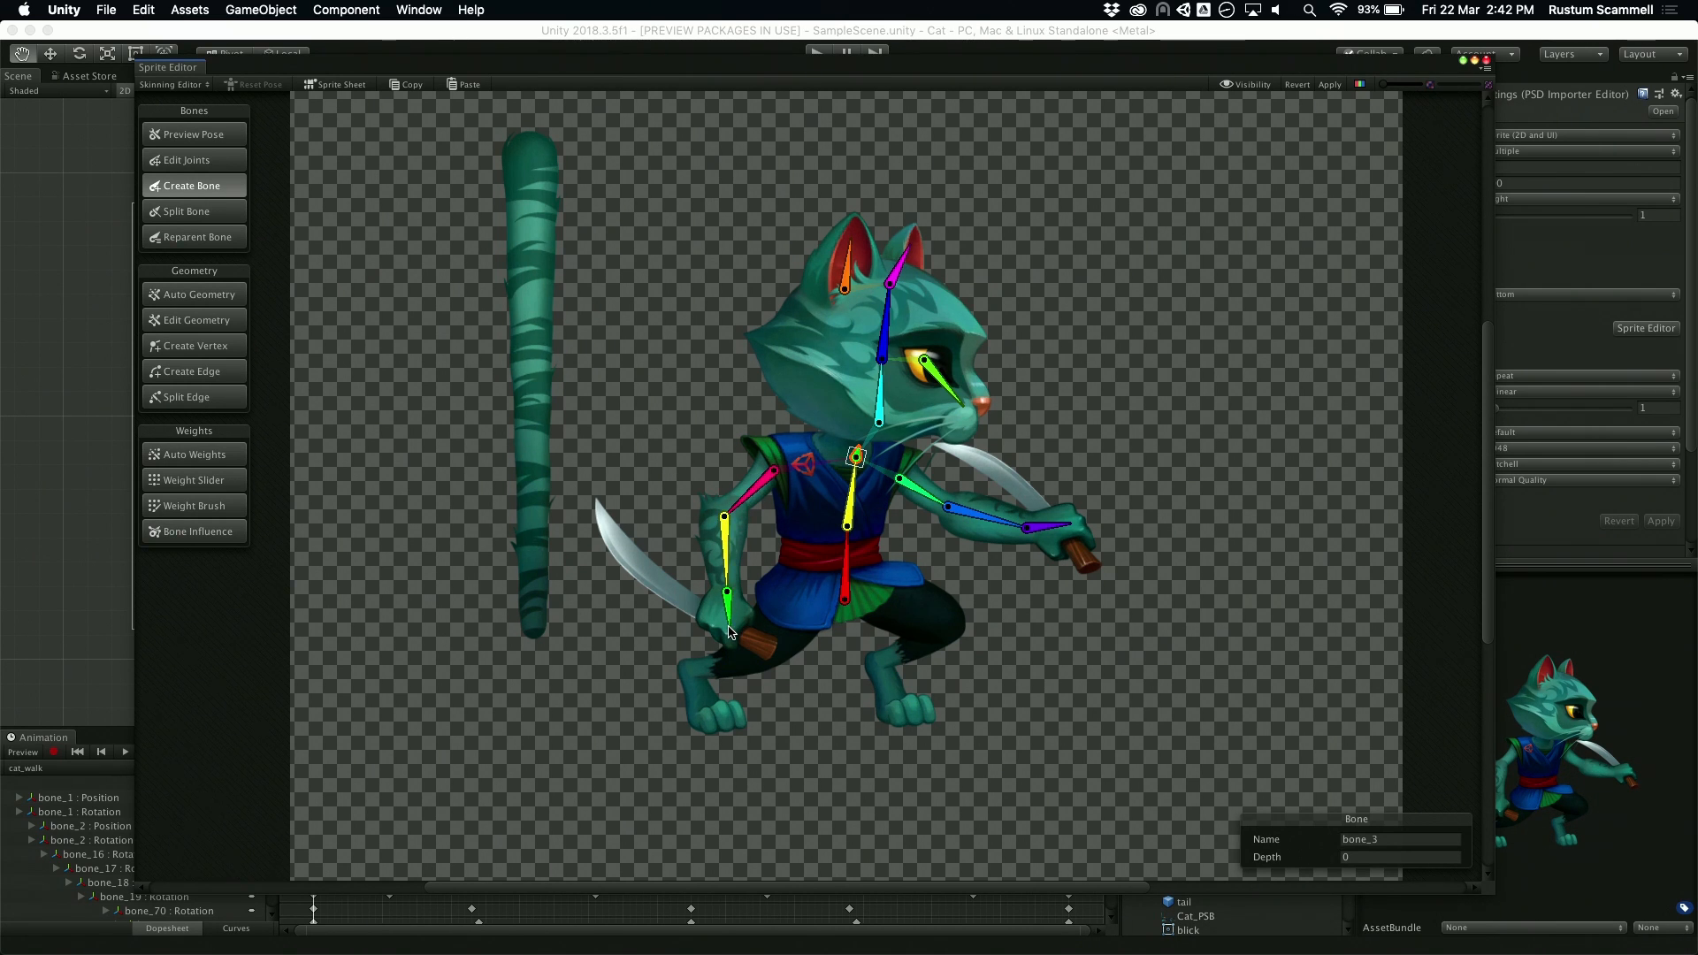
right_click(729, 629)
Step: Branch a three-bone chain from the root hip bone down the cat's front leg, covering the thigh, shin and foot
left_click(845, 601)
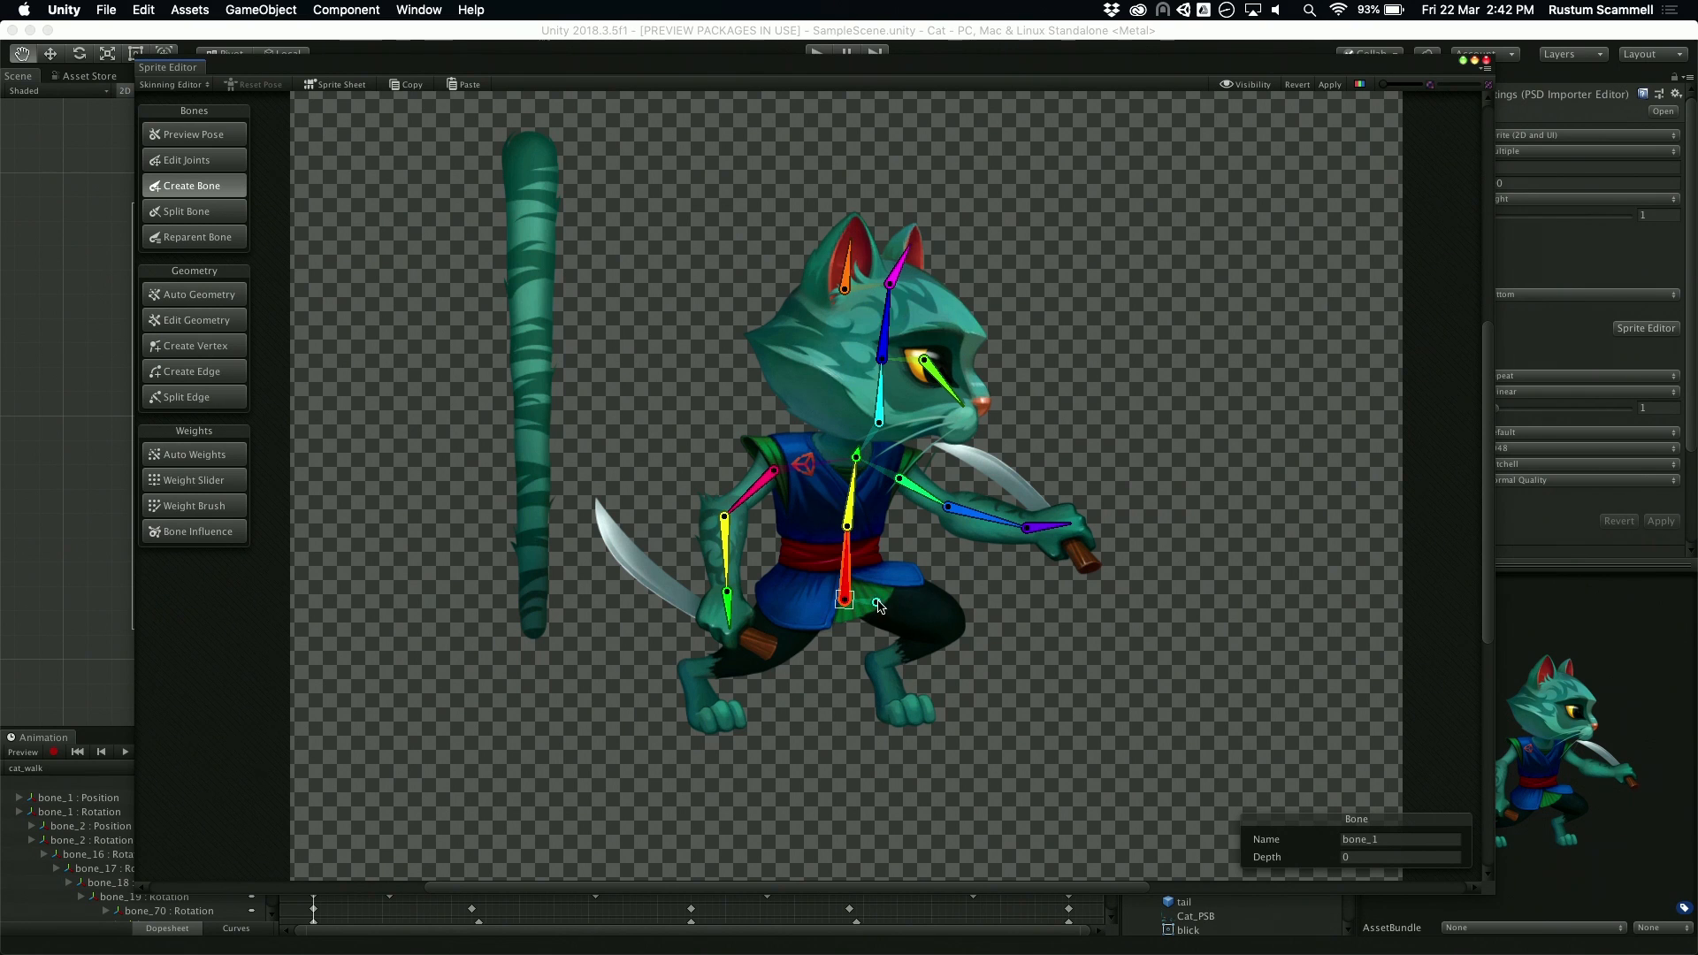
left_click(879, 593)
left_click(948, 629)
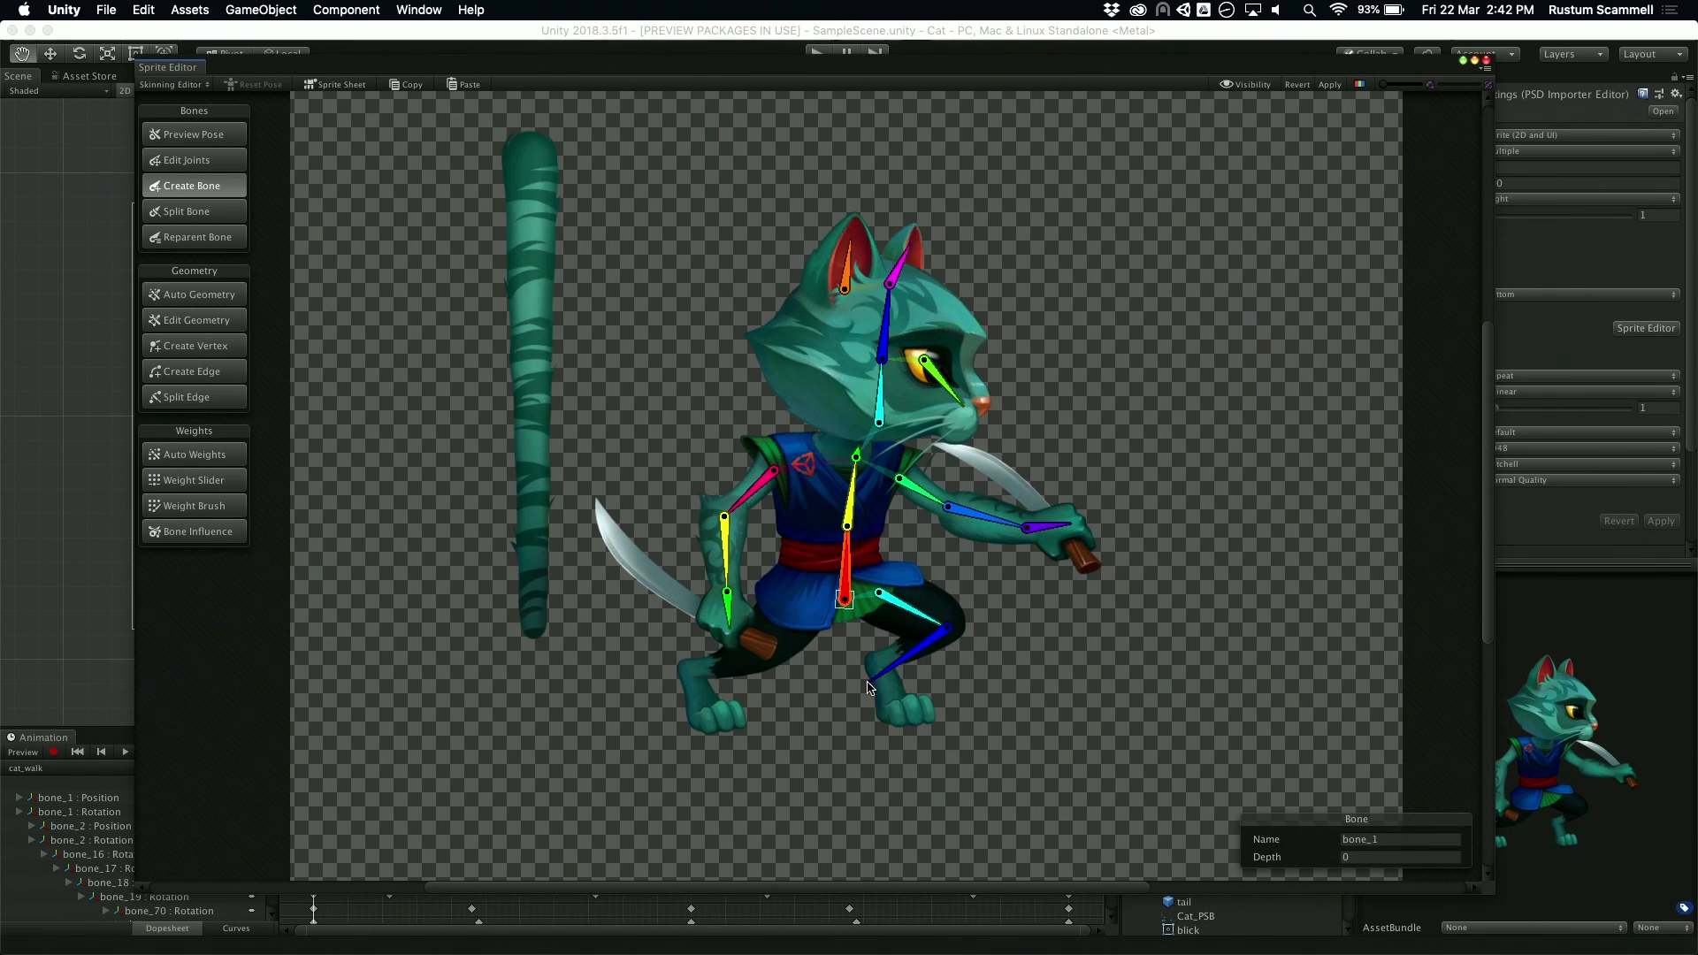
left_click(875, 663)
left_click(905, 716)
right_click(906, 718)
Step: Add a three-bone chain down the cat's rear leg from hip to knee, ankle and foot, branching from the root bone
left_click(793, 599)
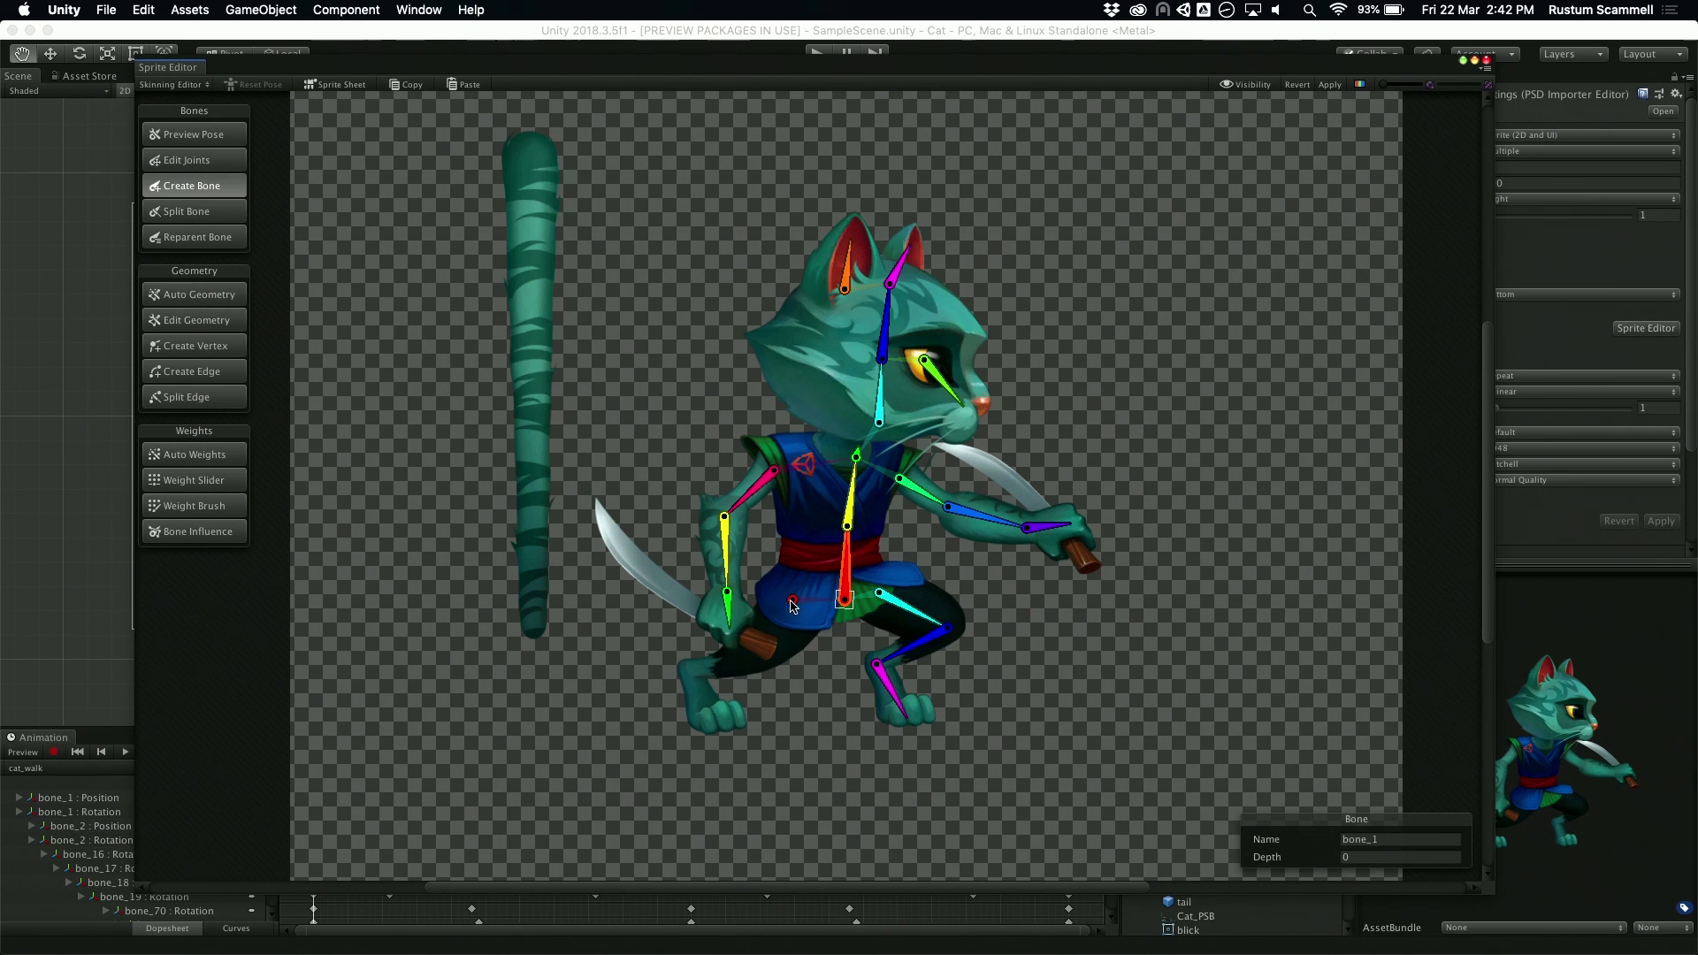
left_click(761, 657)
left_click(690, 672)
left_click(711, 717)
right_click(710, 718)
Step: Add a six-bone chain along the detached tail from its narrow end to its wide end, branching from the root bone
left_click(536, 630)
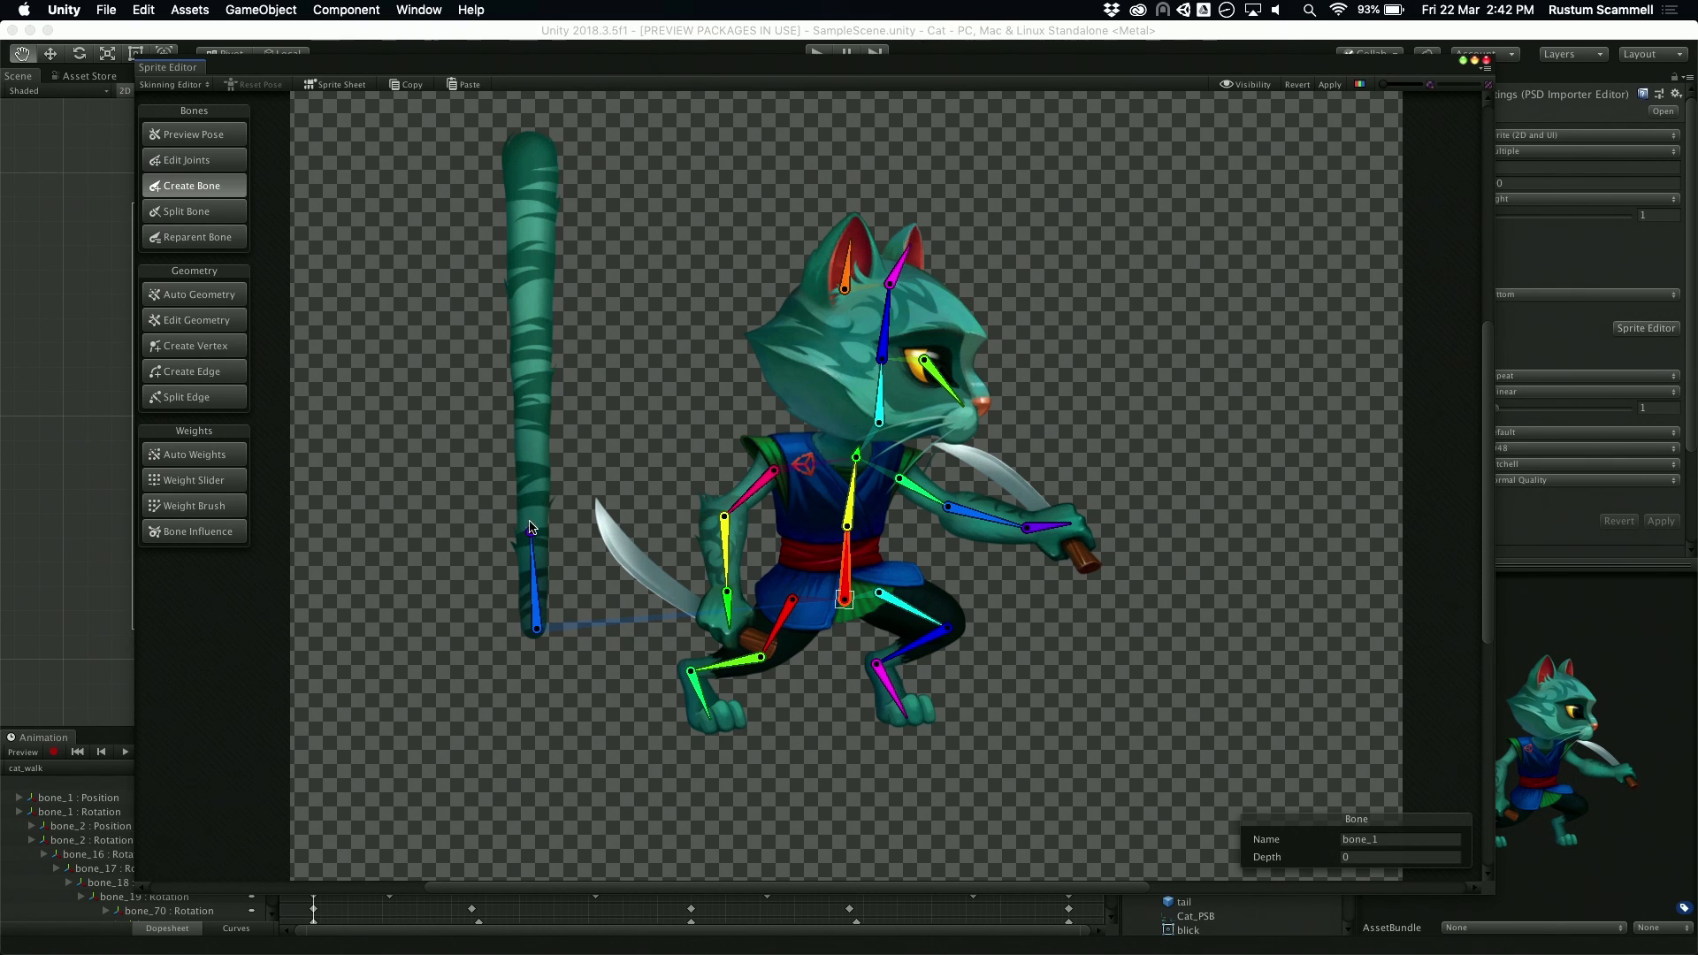
left_click(531, 531)
left_click(531, 447)
left_click(534, 362)
left_click(535, 285)
left_click(536, 207)
left_click(535, 152)
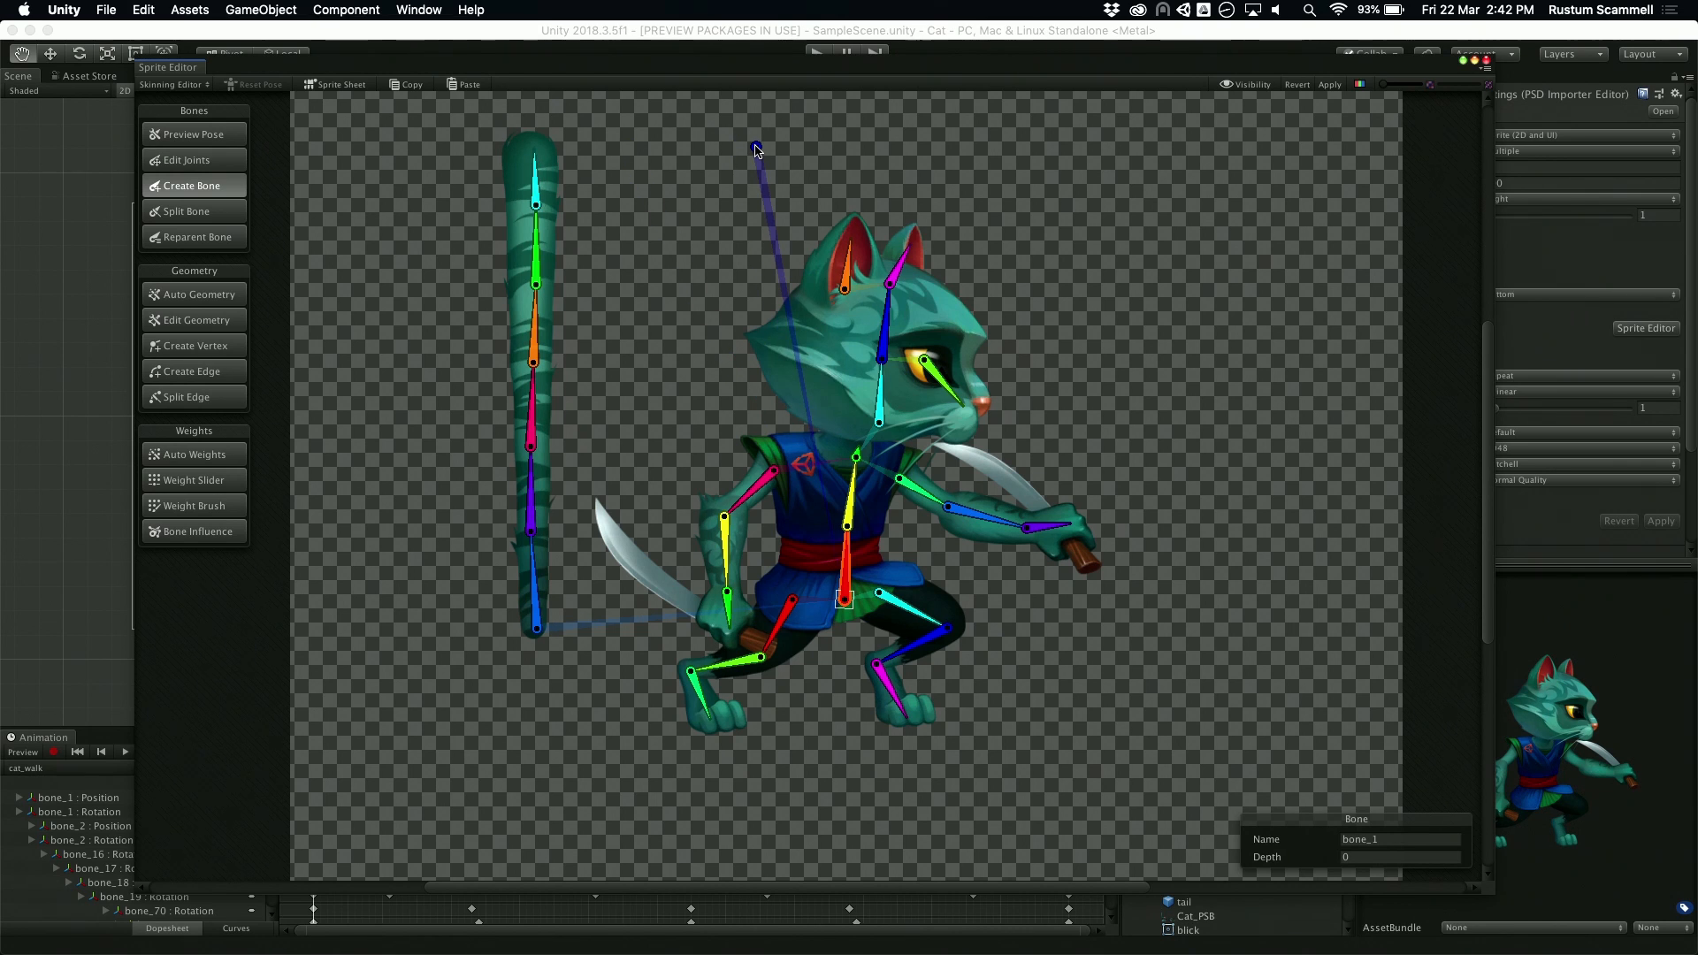
right_click(751, 148)
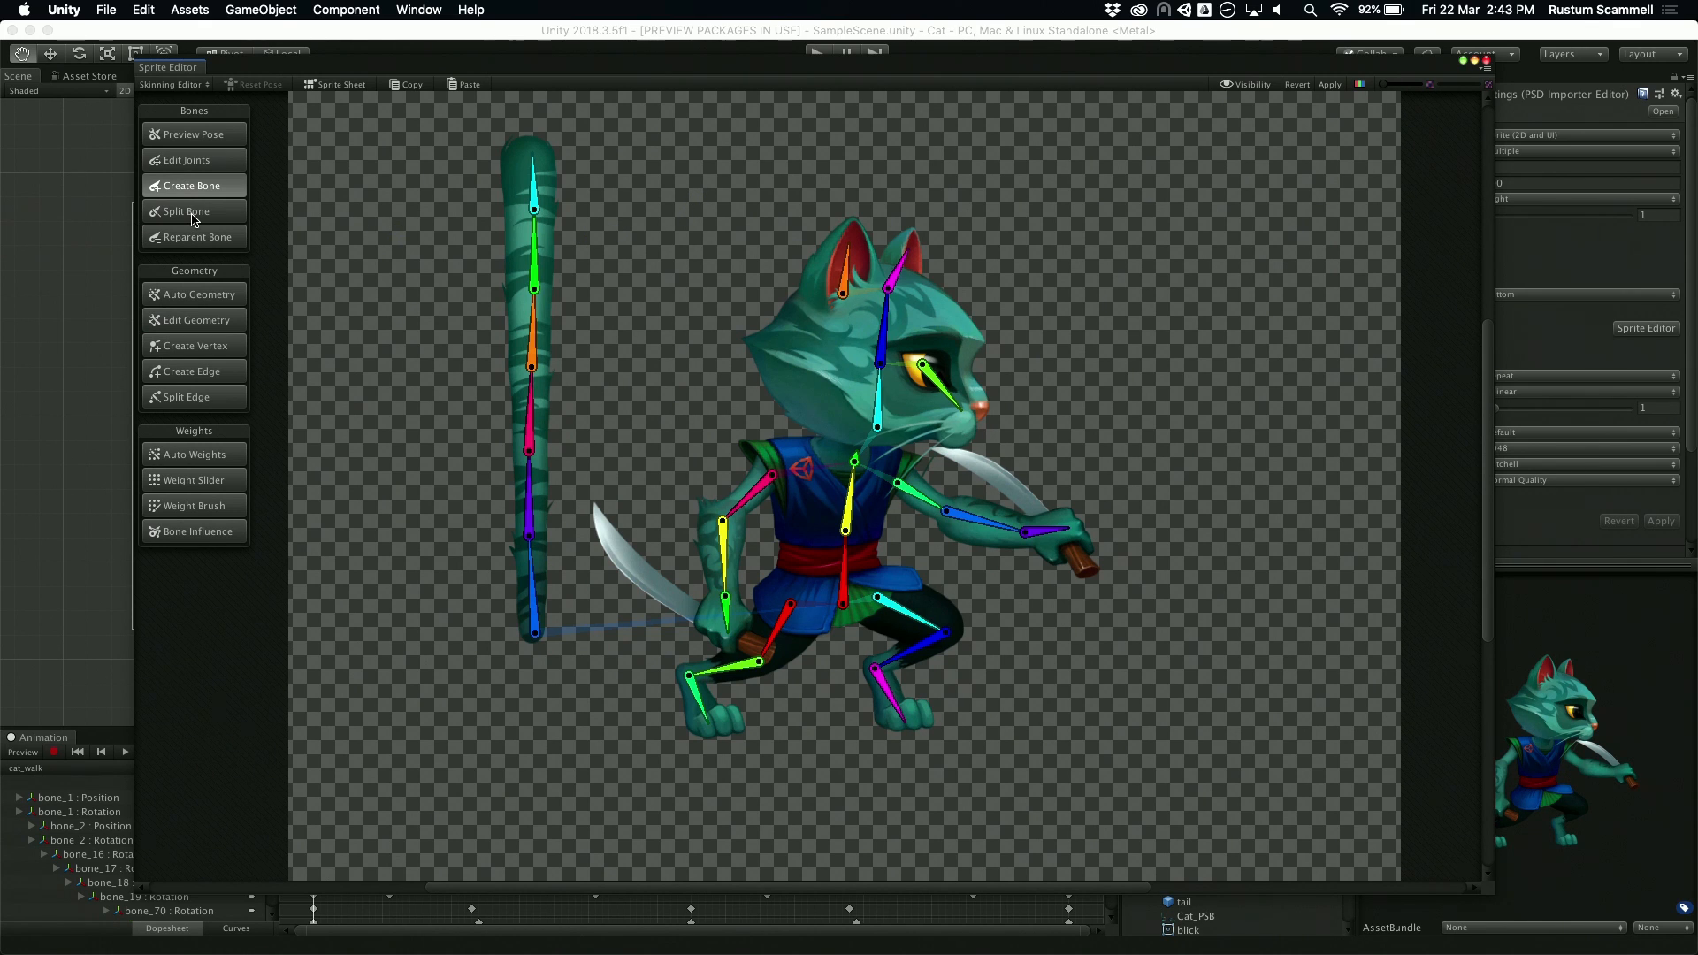
Step: Generate geometry with weights for all visible sprites, using outline detail 50, alpha tolerance 128 and subdivide 50
left_click(229, 299)
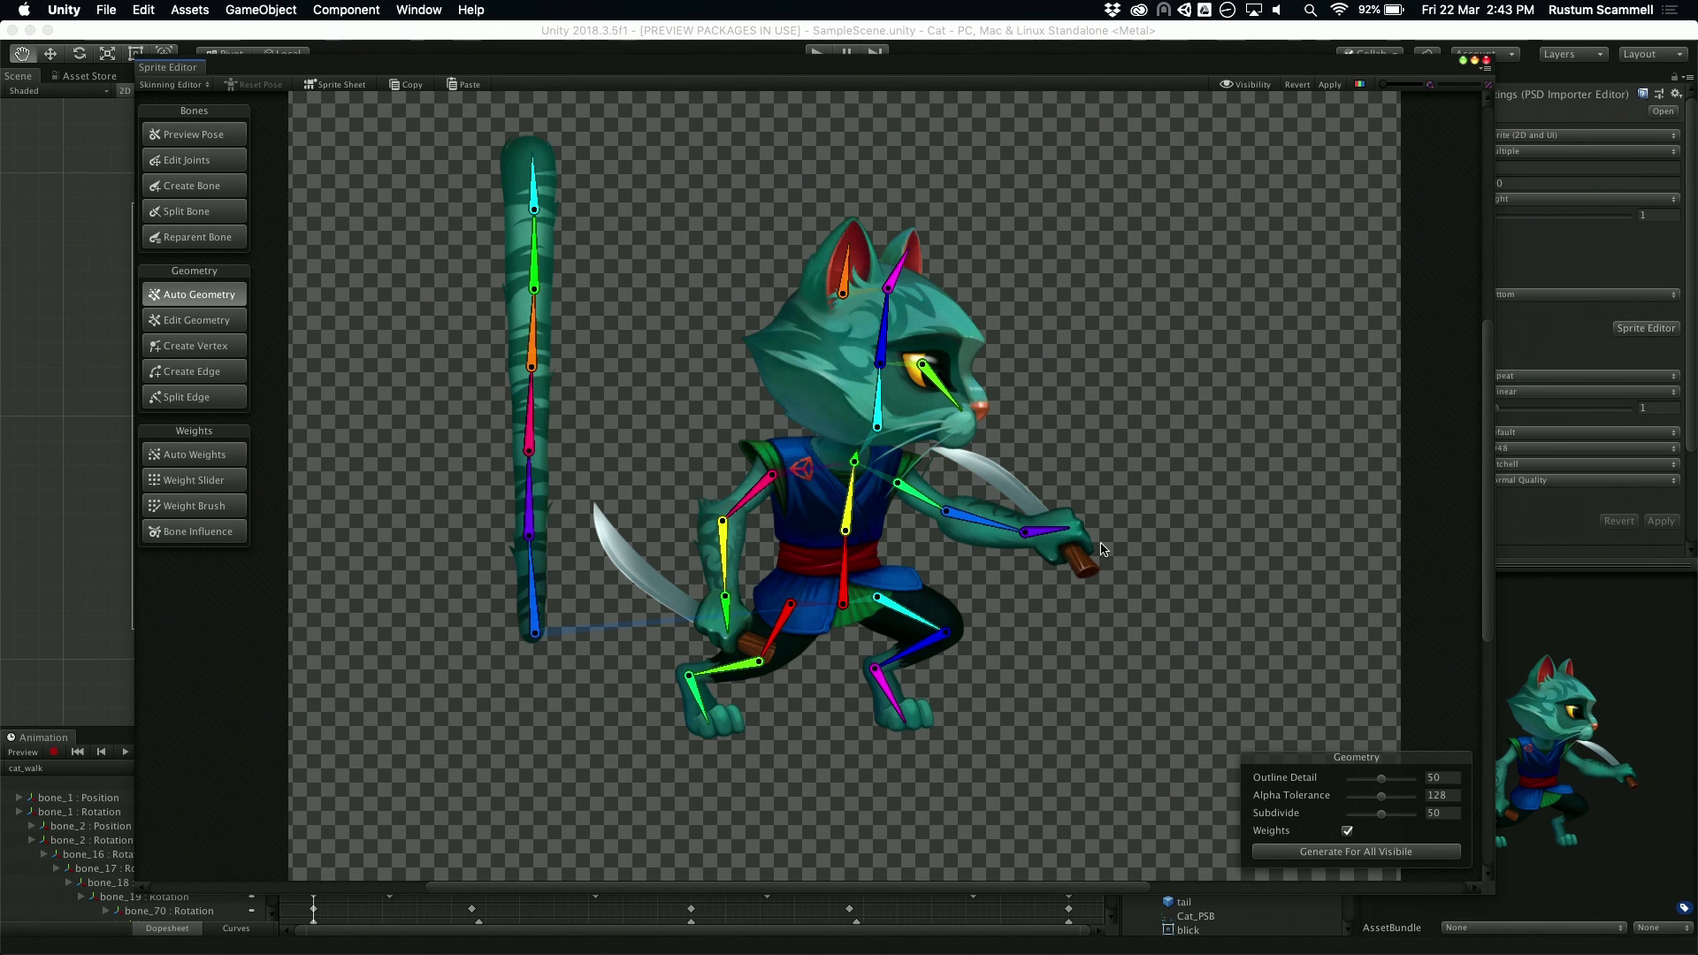
left_click(1342, 854)
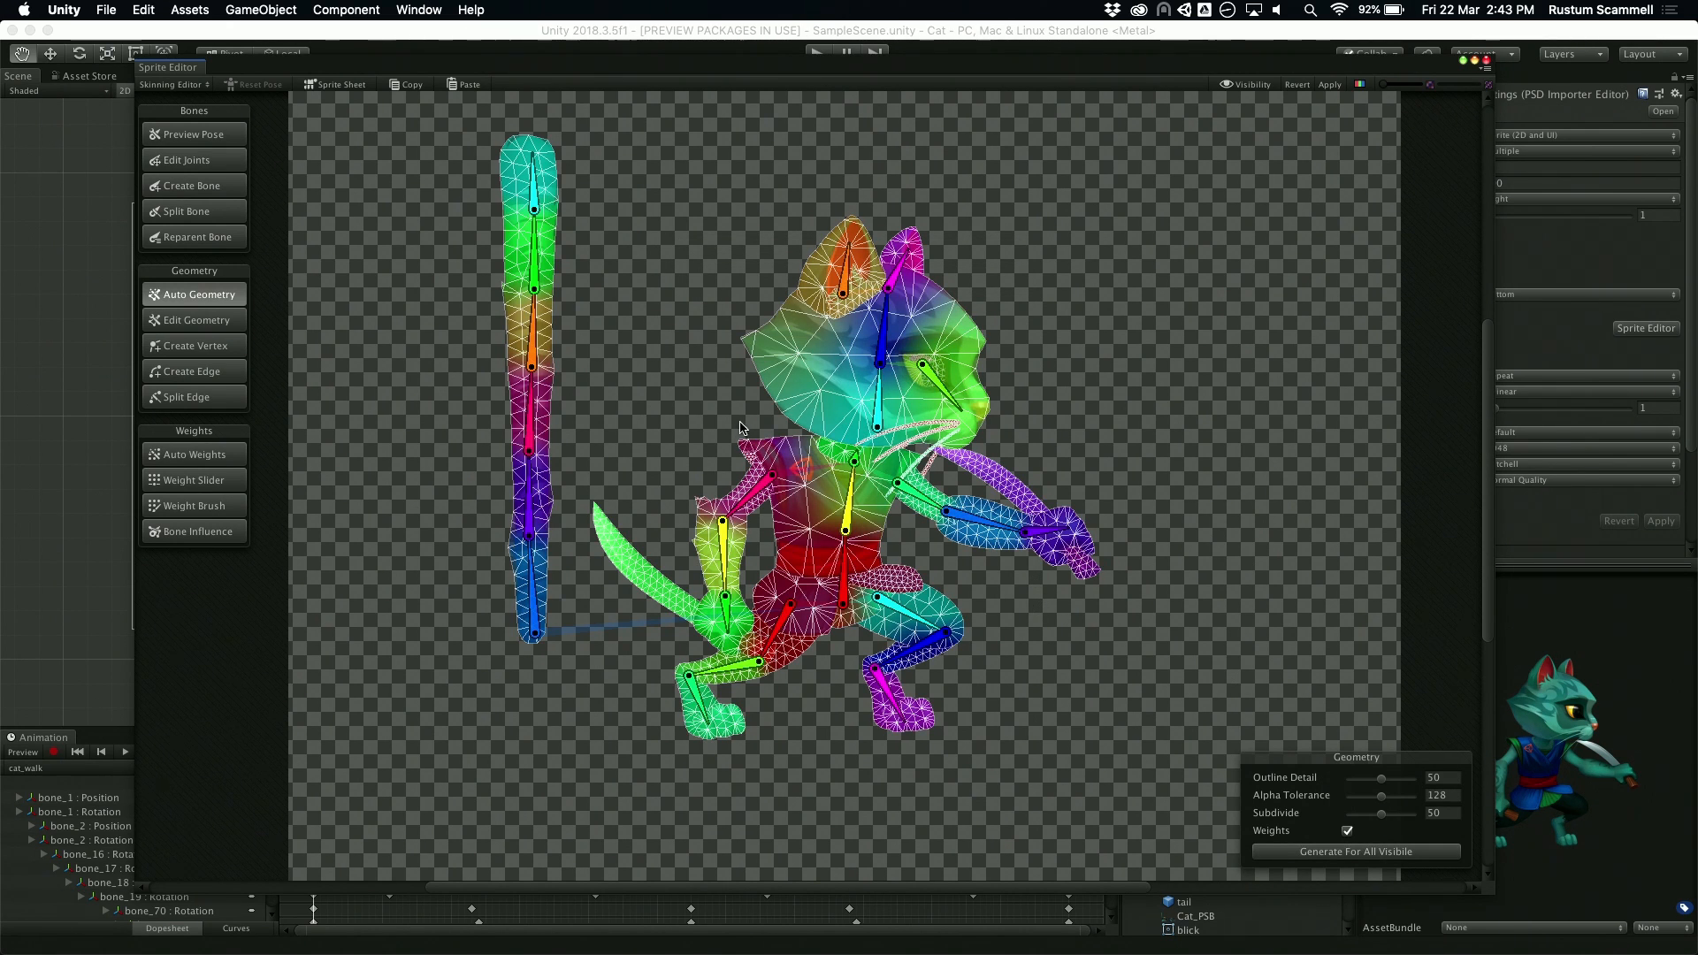
Step: Examine the generated mesh and bone weights across the cat's body and up close on the head
scroll(784, 465, "up", 1)
scroll(784, 465, "up", 2)
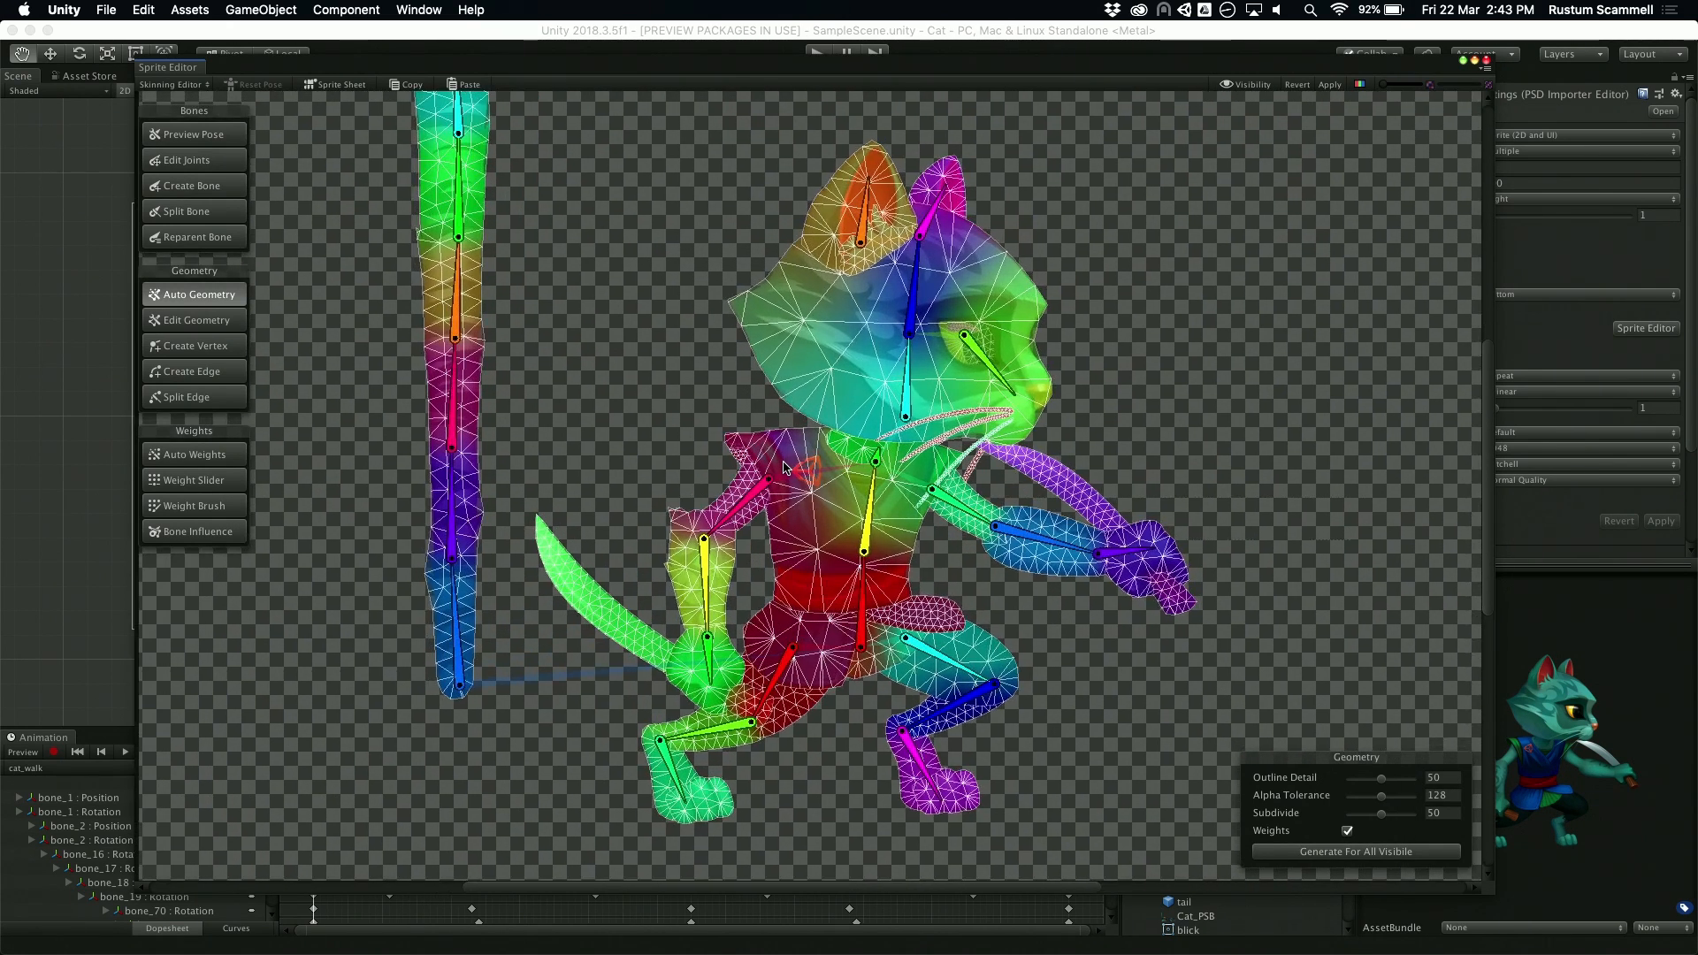
scroll(785, 468, "down", 3)
scroll(785, 473, "up", 2)
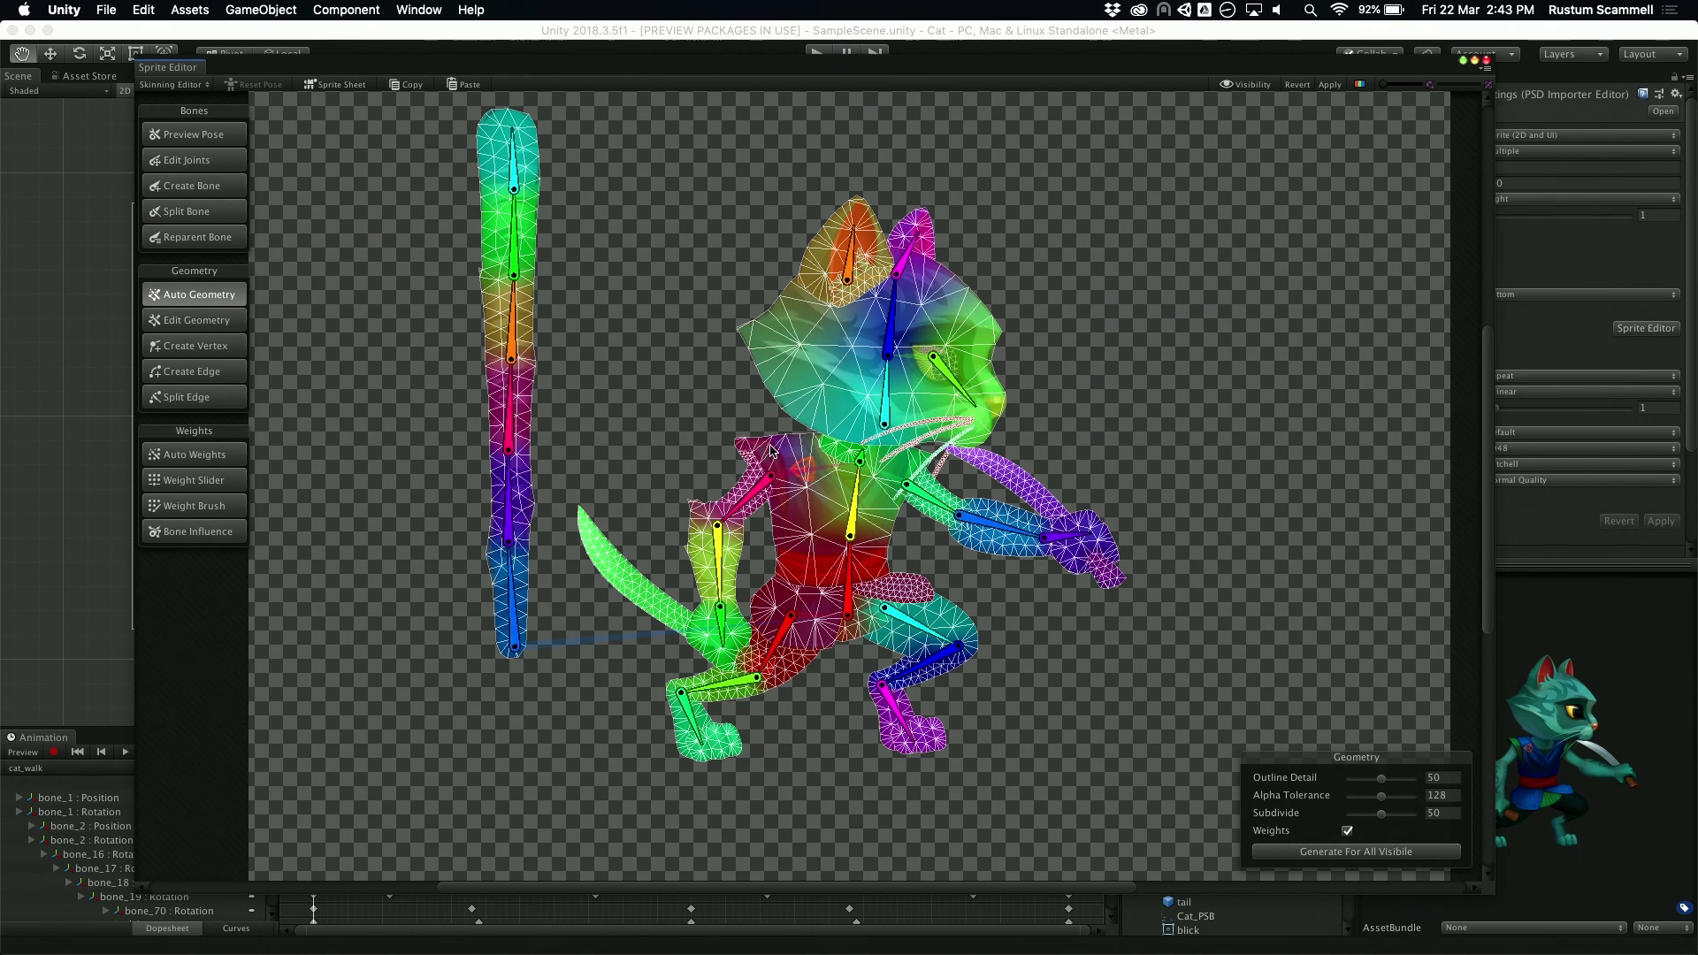
scroll(1048, 350, "up", 6)
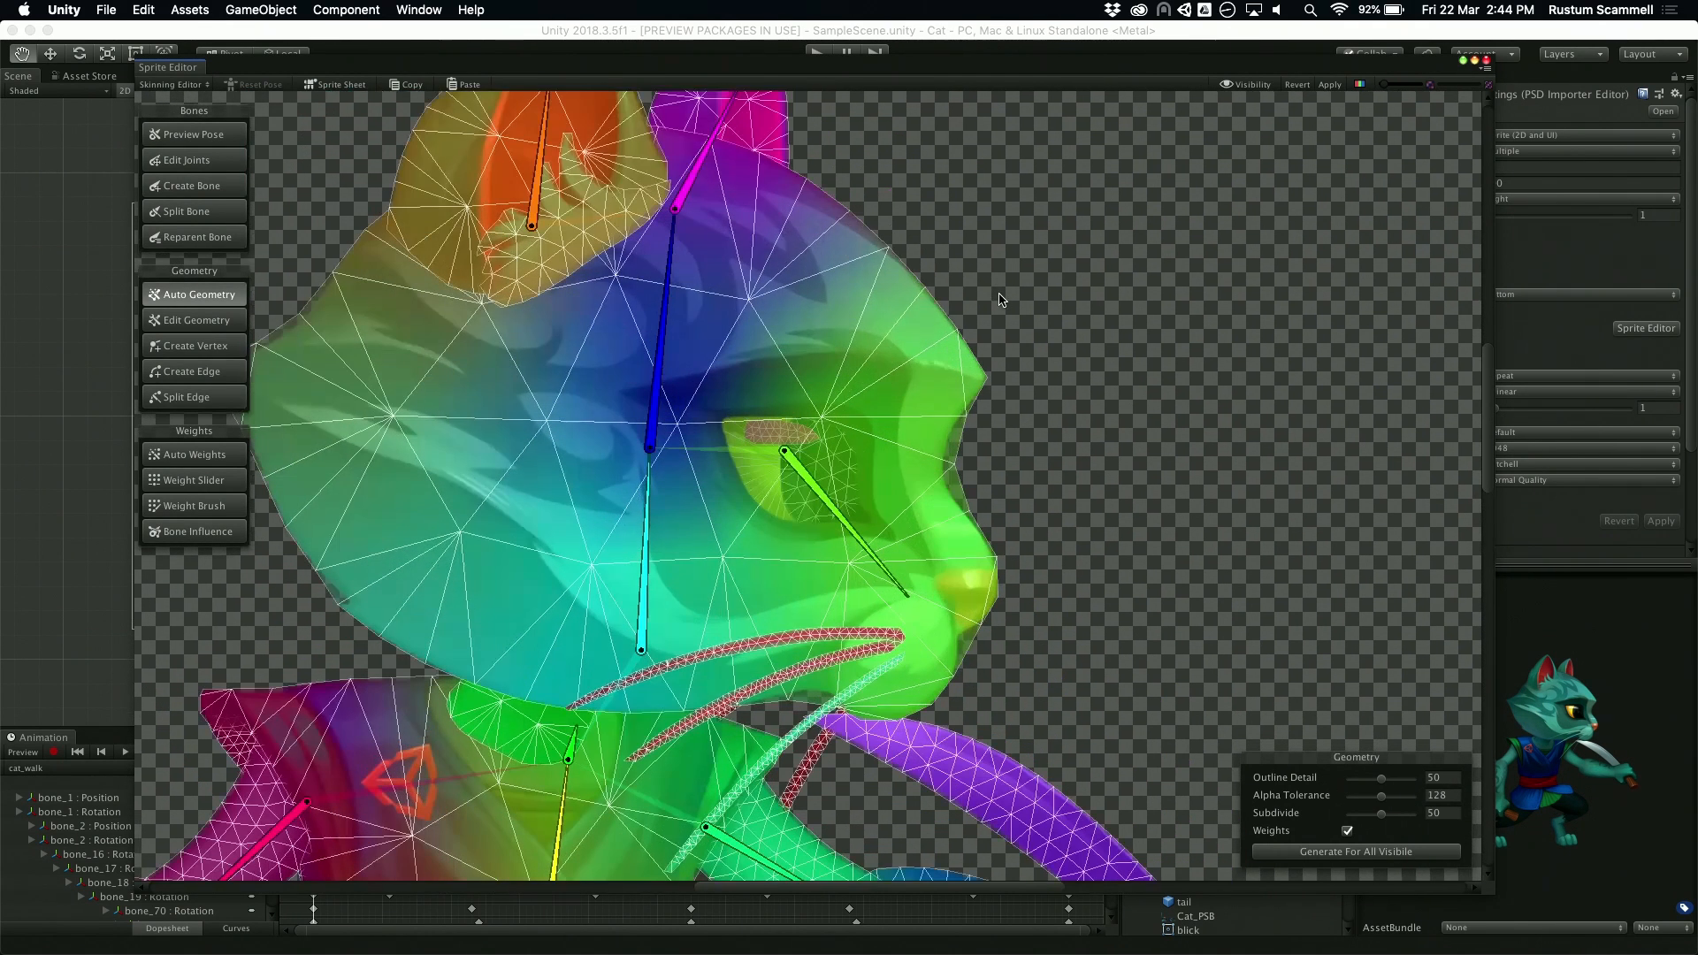
left_click_drag(1062, 392, 1137, 435)
scroll(1122, 353, "down", 5)
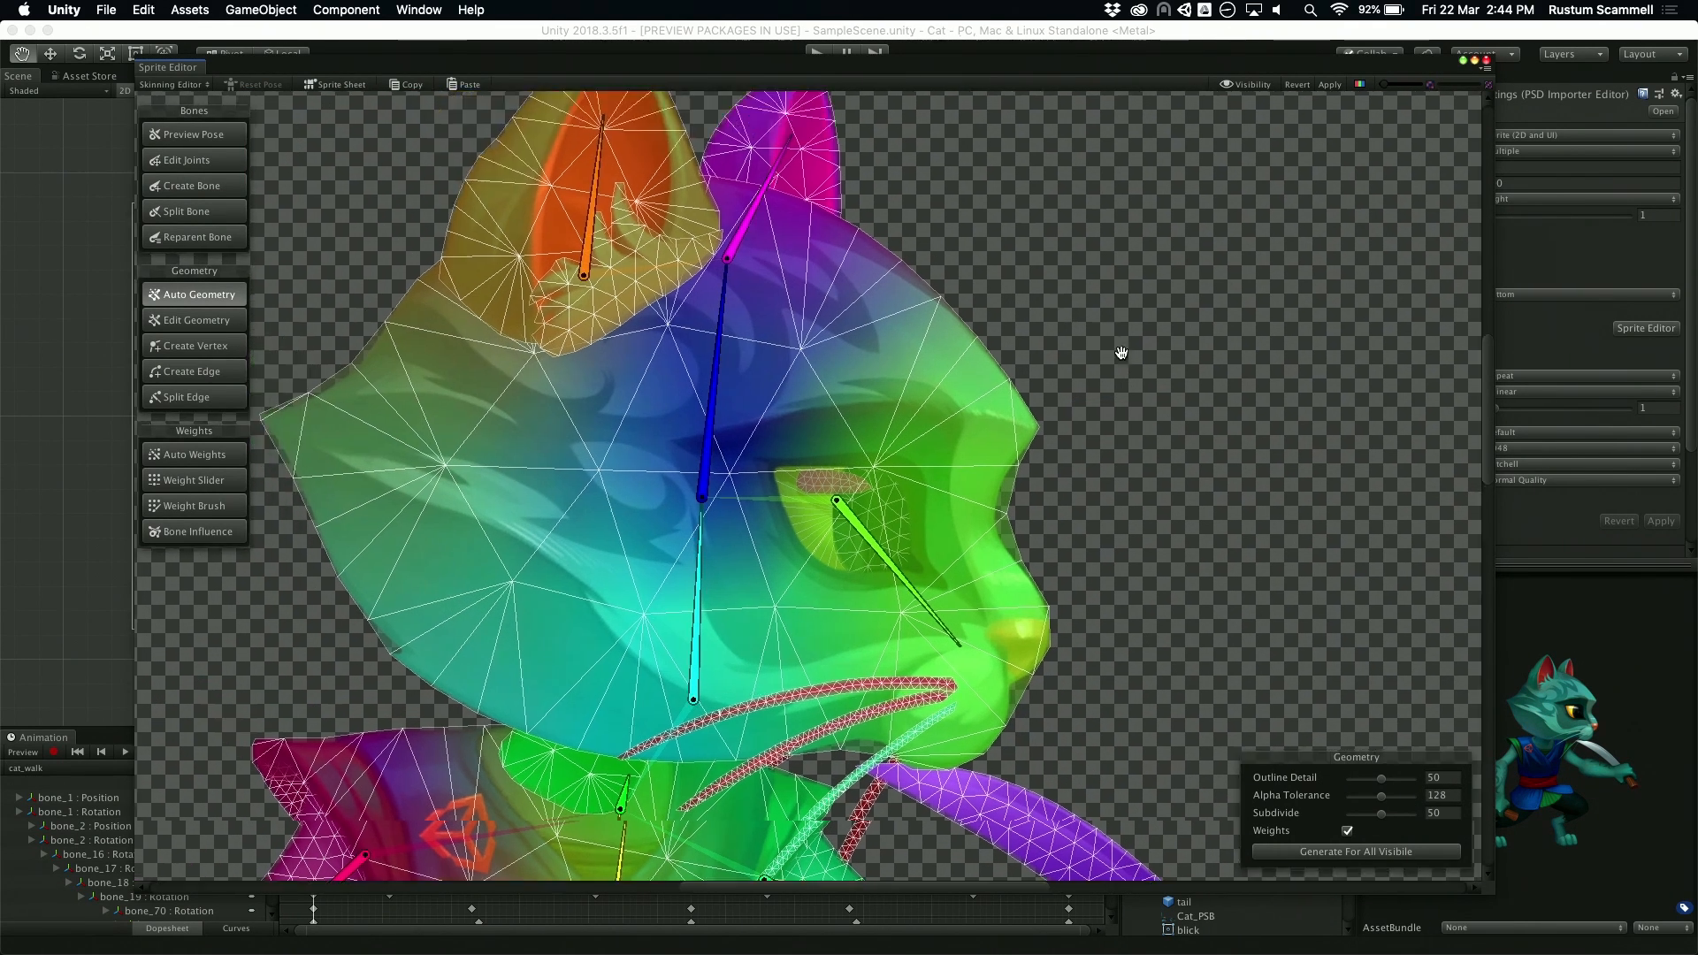
scroll(612, 531, "down", 3)
Step: Test the rig by rotating the upper head bone and bending the outstretched arm and hand downward, and reset the pose
mouse_move(767, 371)
left_mouse_down()
mouse_move(780, 389)
mouse_move(773, 368)
left_mouse_up()
mouse_move(758, 476)
left_mouse_down()
mouse_move(732, 480)
mouse_move(802, 484)
mouse_move(707, 484)
mouse_move(747, 477)
left_mouse_up()
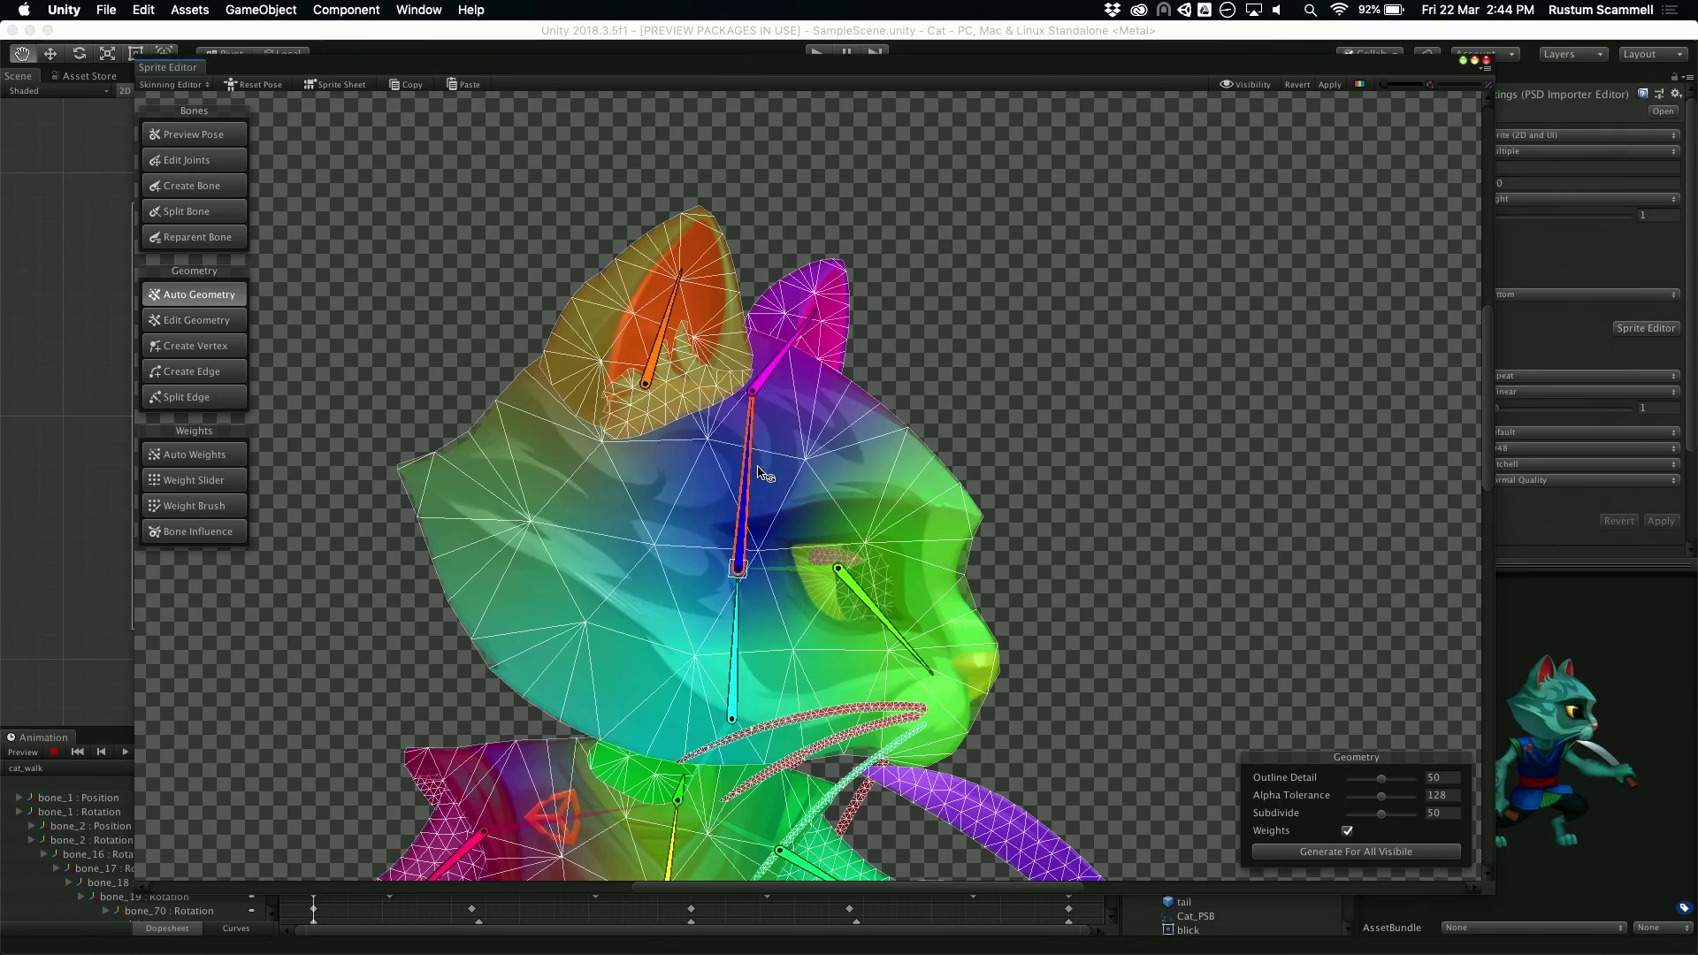
scroll(1197, 459, "down", 5)
scroll(959, 423, "up", 4)
scroll(1180, 511, "up", 8)
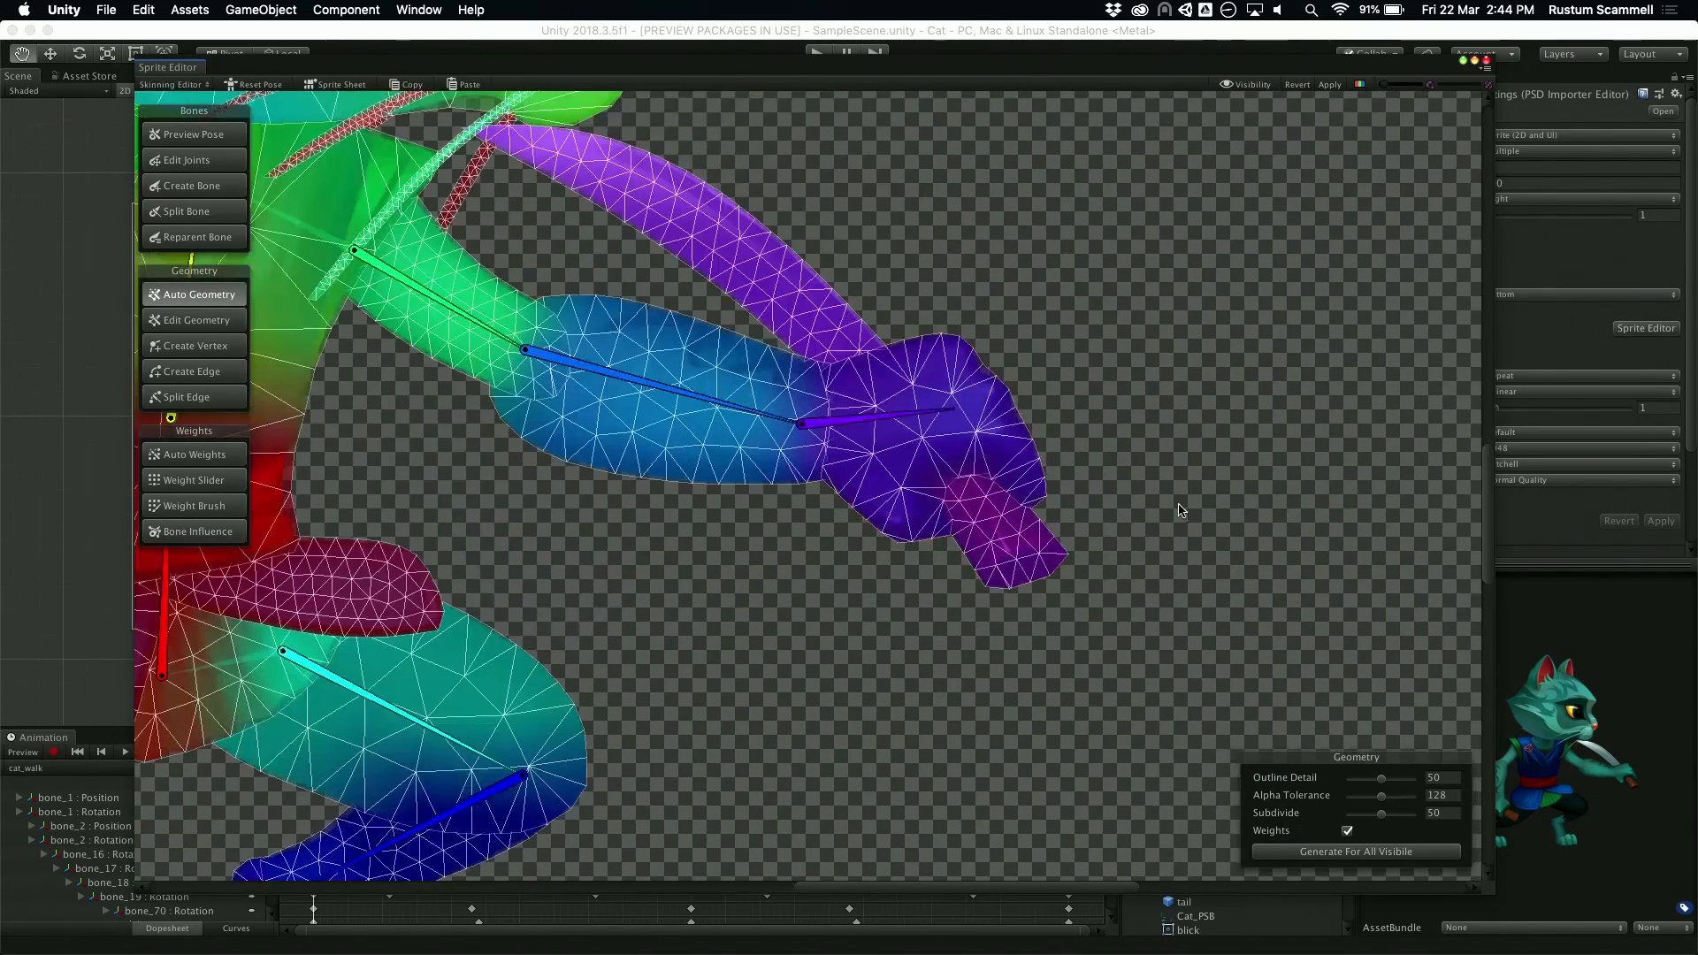
left_click_drag(708, 398, 674, 475)
left_click_drag(852, 575, 757, 659)
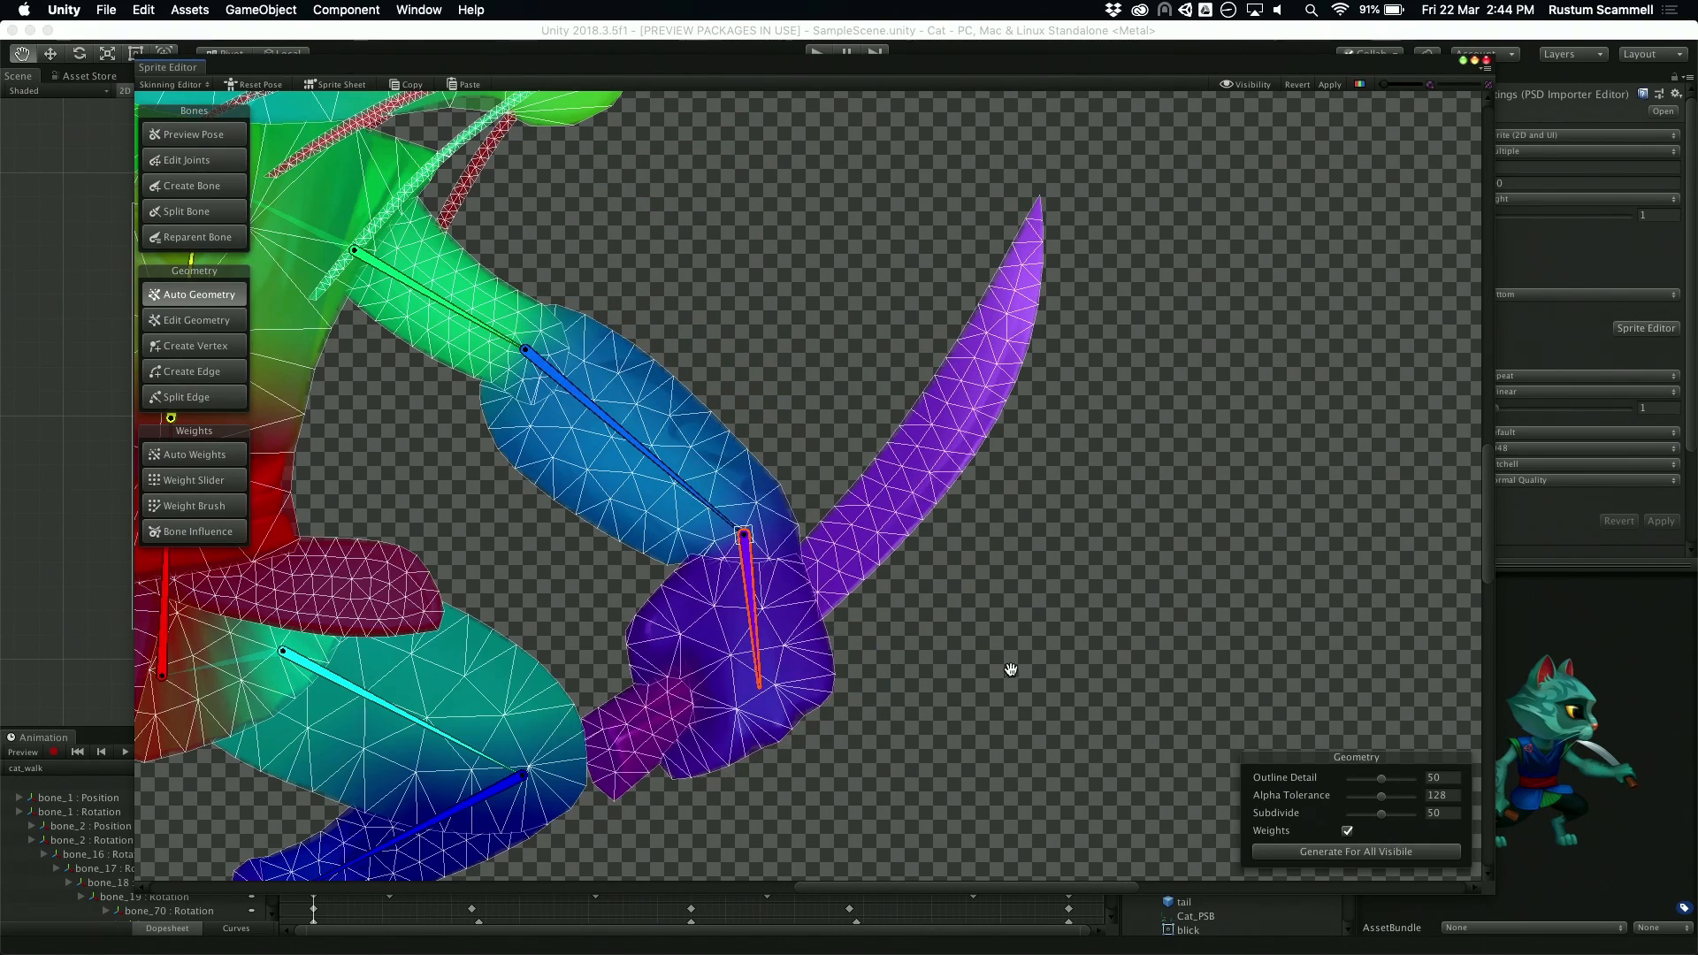
scroll(1026, 386, "down", 6)
middle_click_drag(1007, 343, 1038, 486)
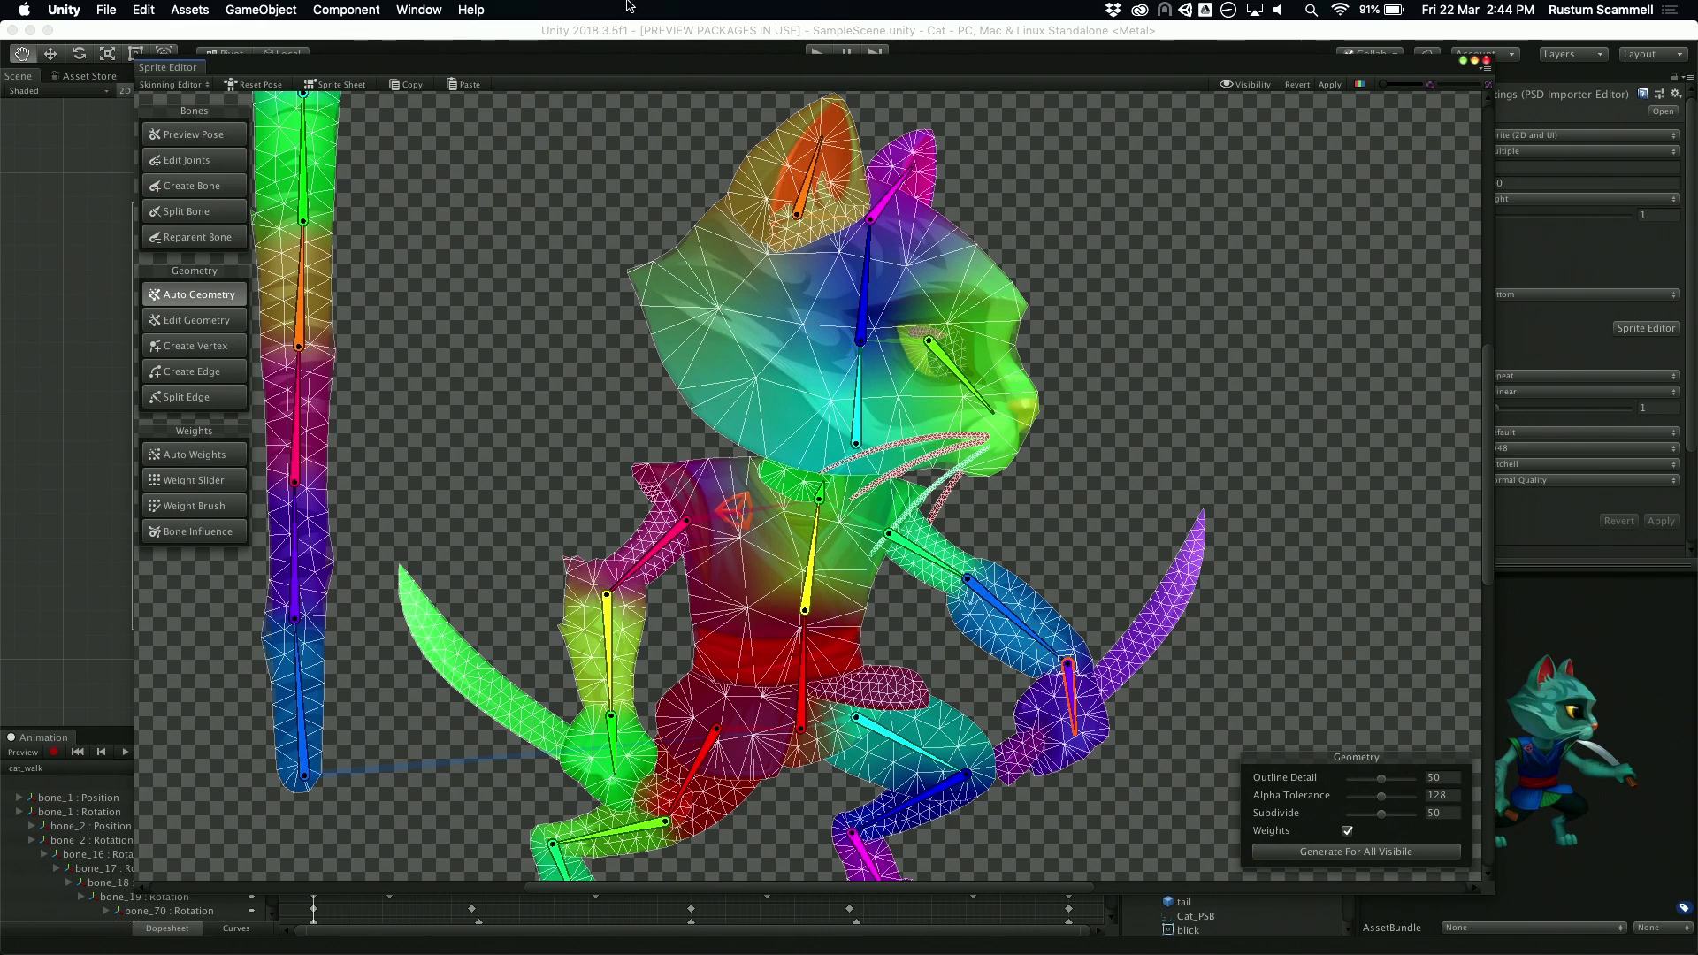
left_click(253, 85)
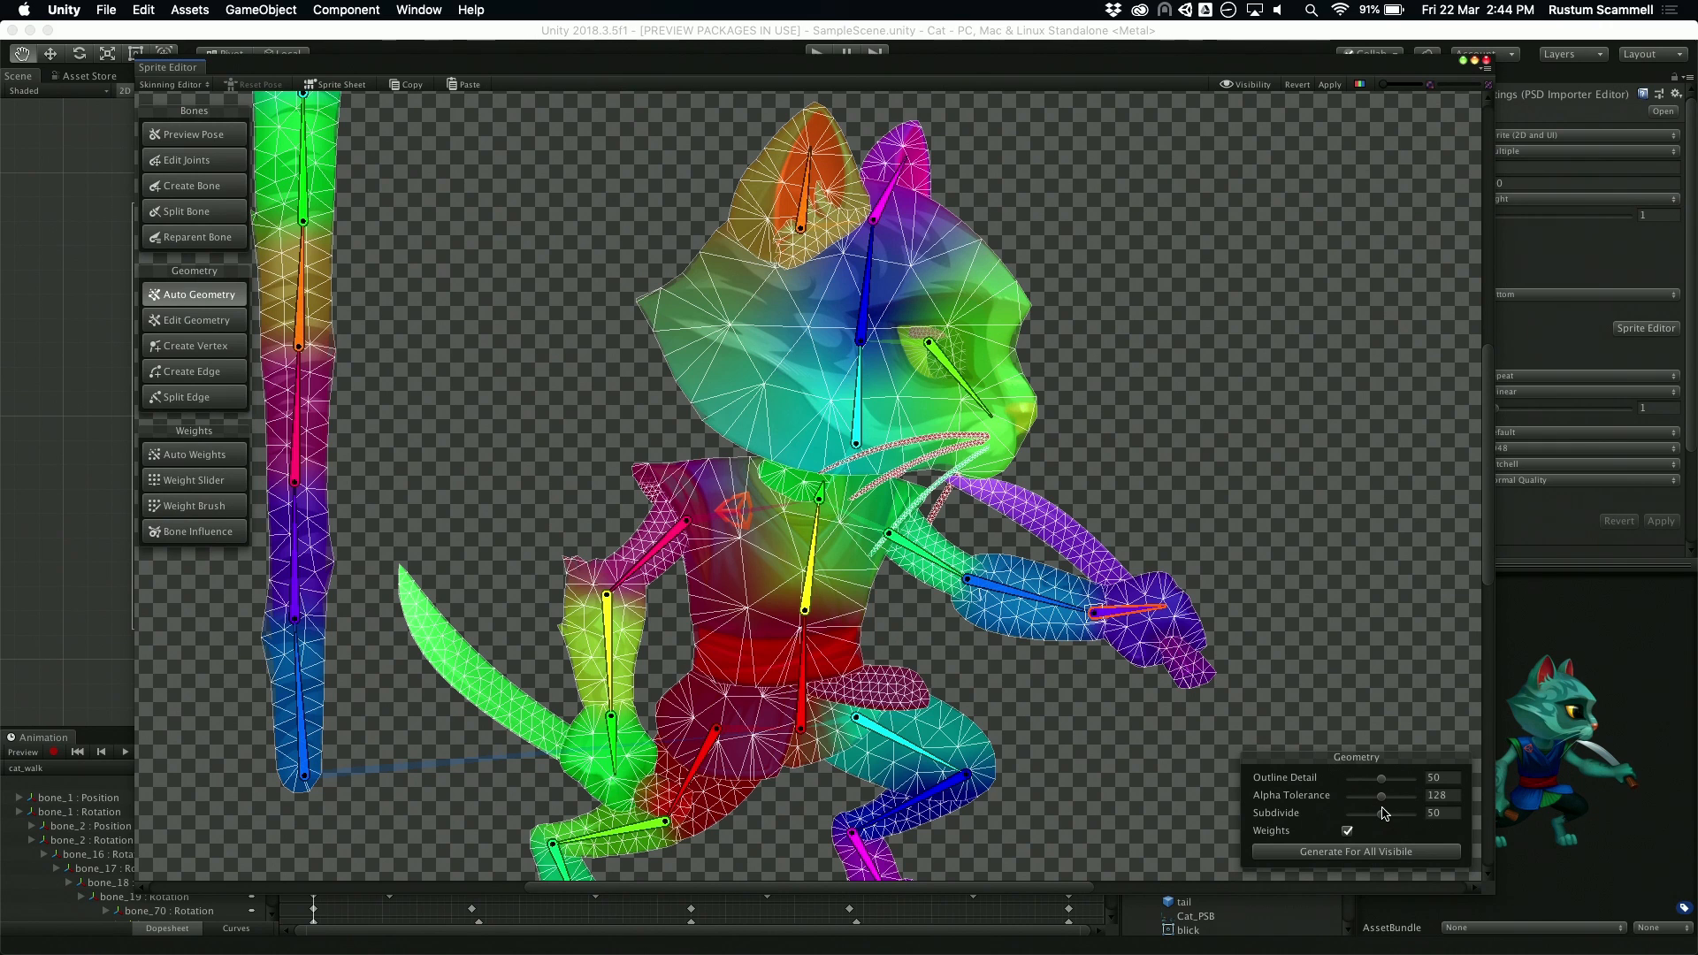
Step: Try bending the middle bones of the tail to test its deformation, and undo the rotations
scroll(1185, 460, "up", 3)
middle_click_drag(1039, 395, 1106, 353)
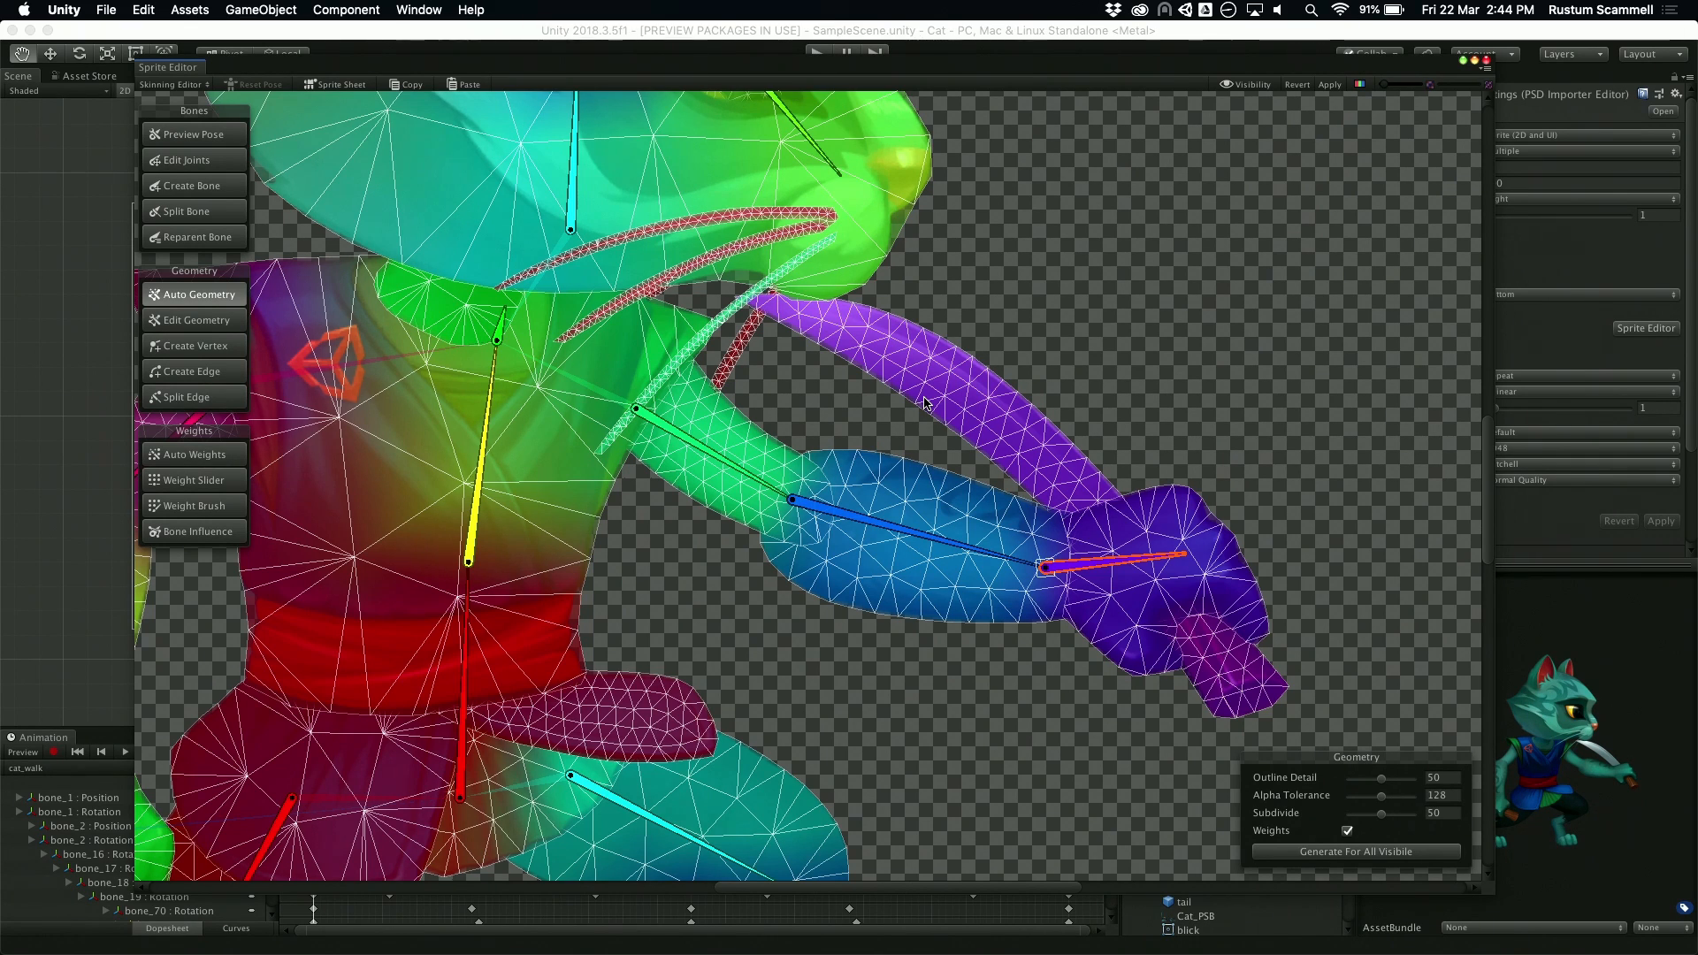
scroll(925, 402, "down", 8)
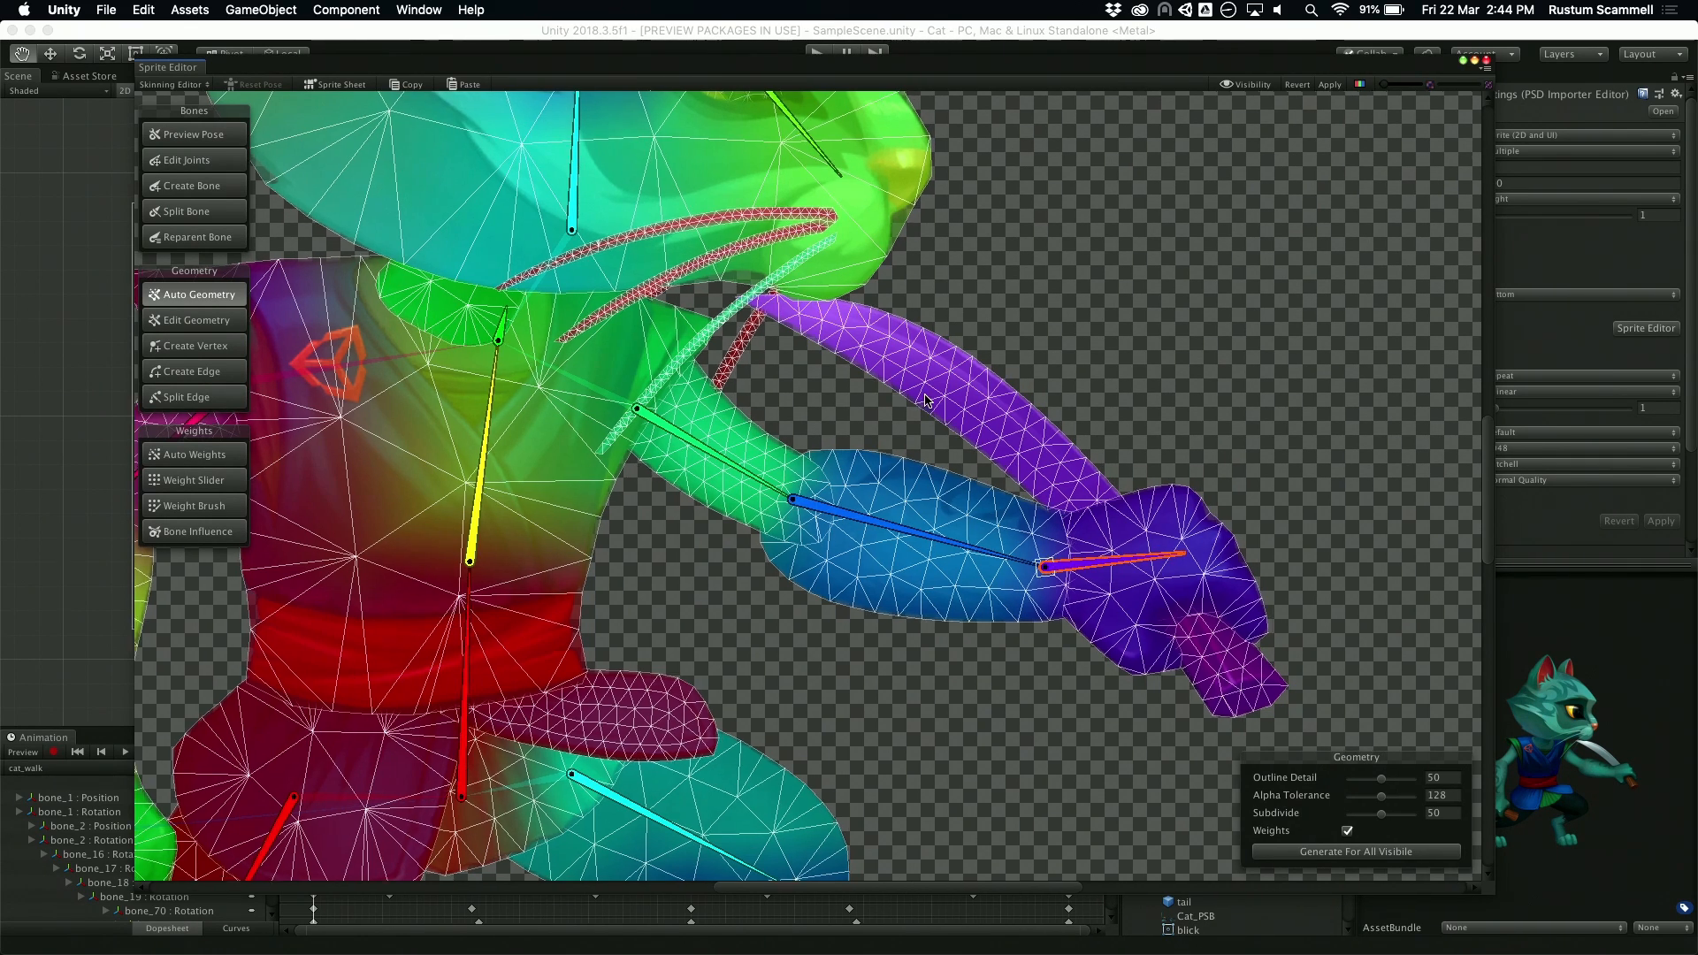
scroll(925, 283, "up", 5)
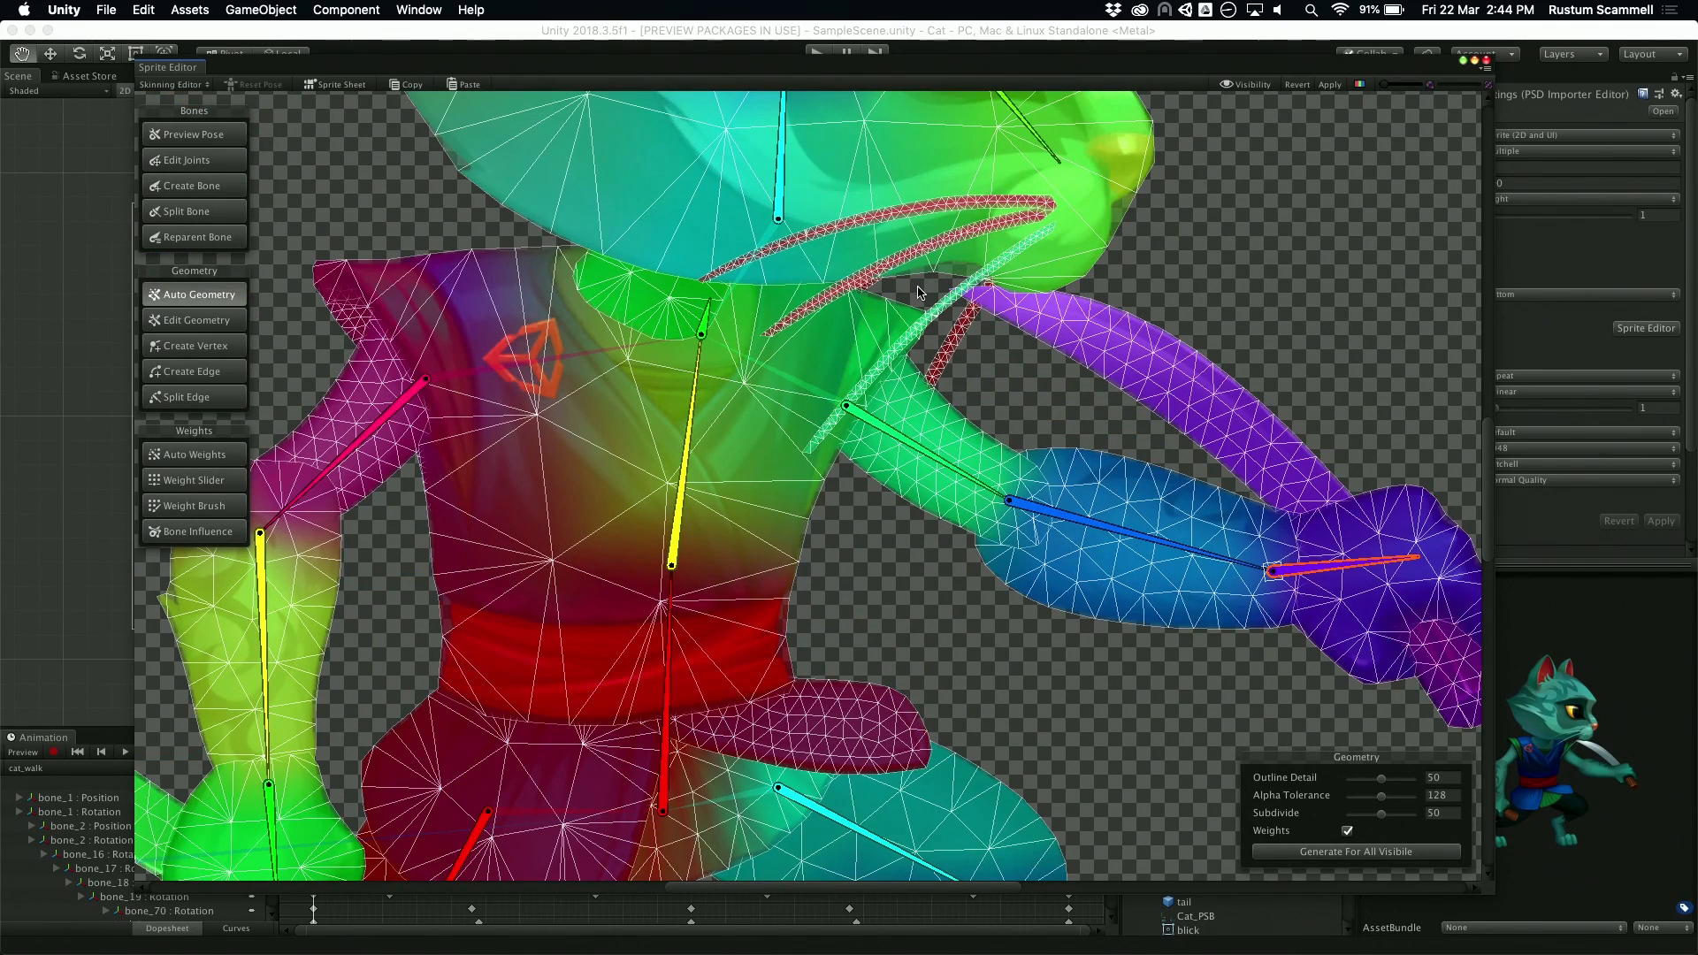
scroll(920, 292, "down", 4)
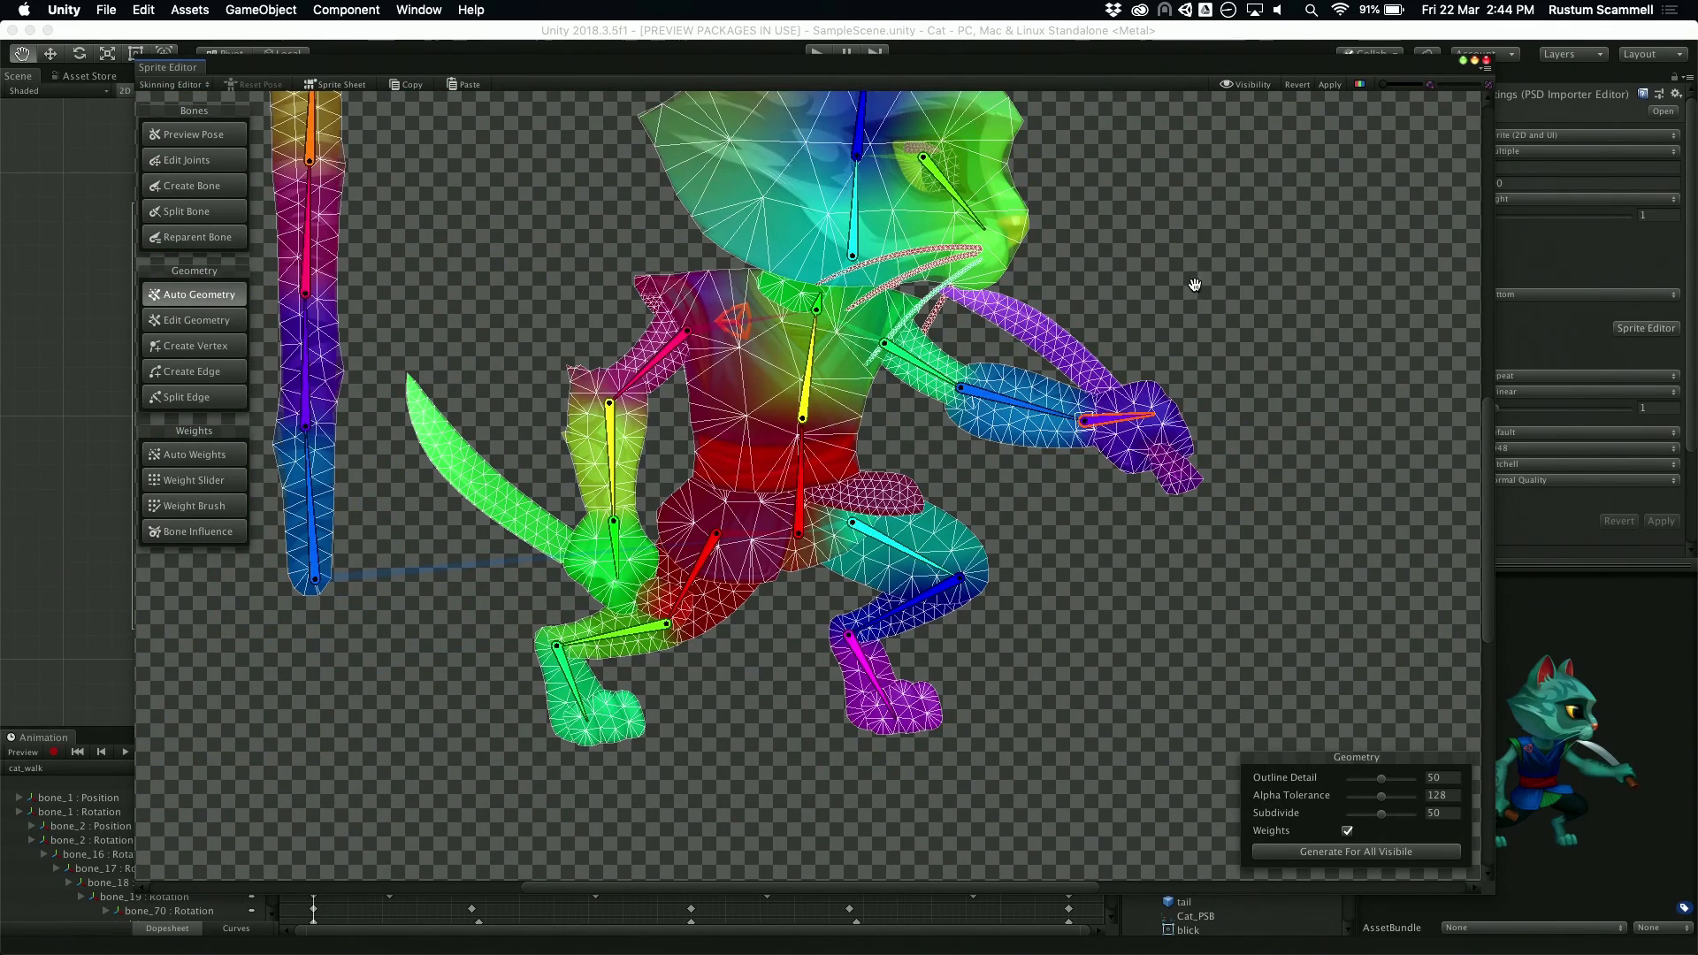
scroll(1193, 281, "up", 5)
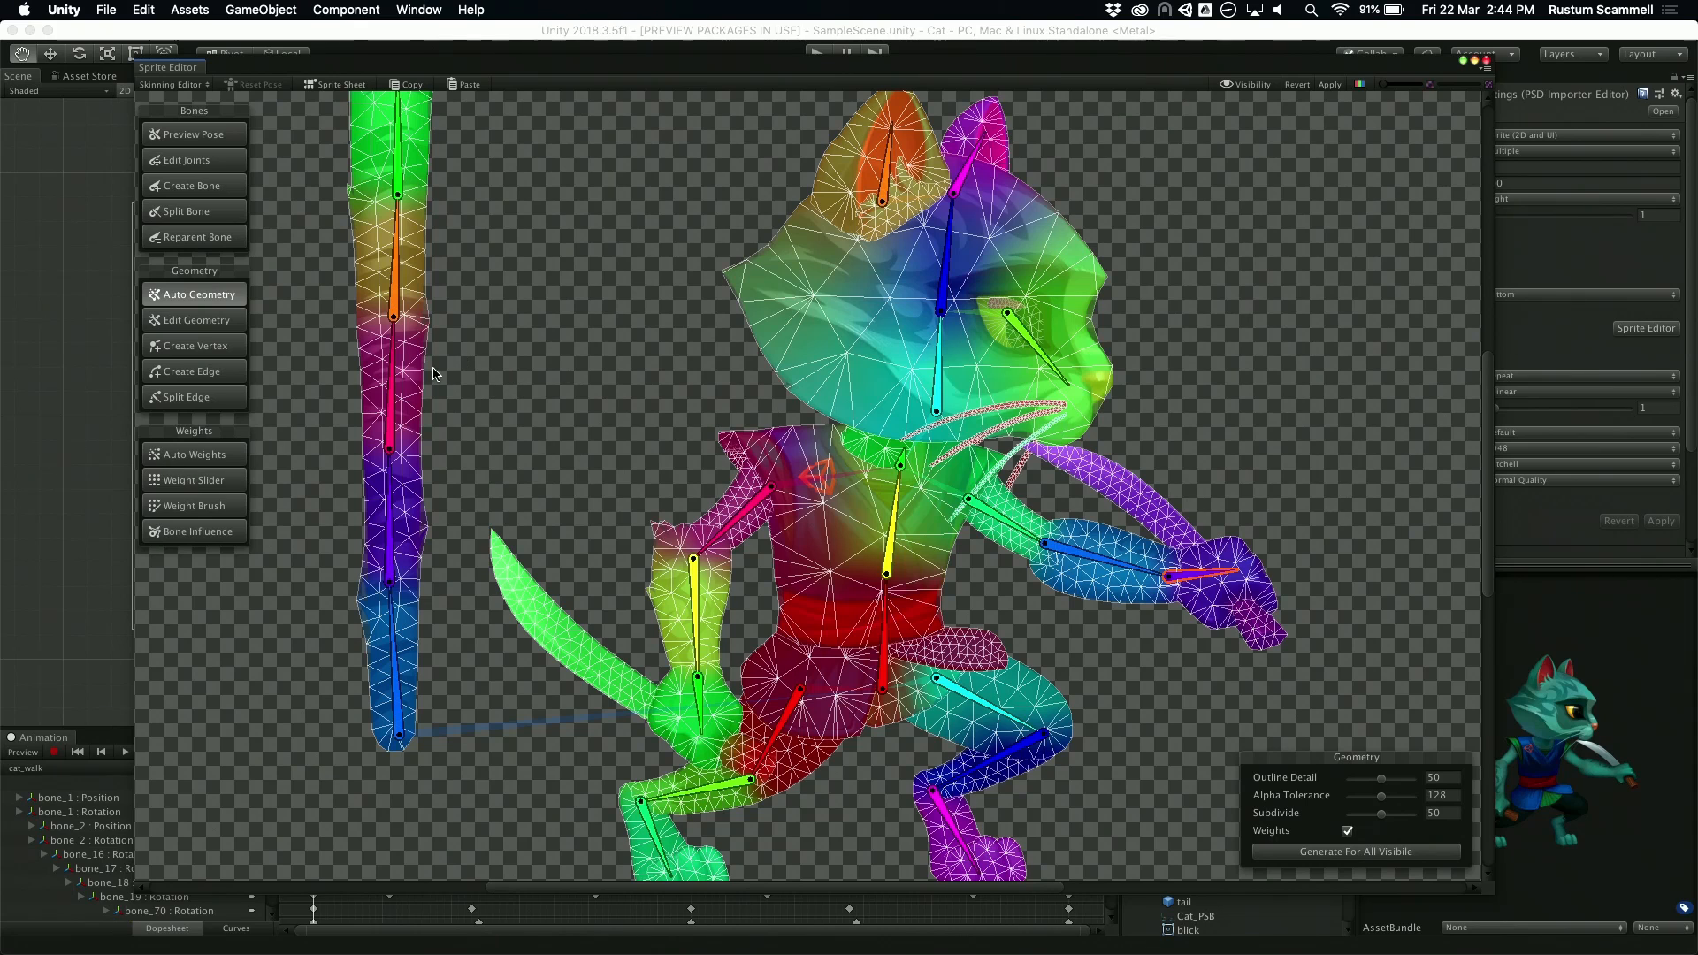
left_click_drag(398, 285, 360, 301)
left_click_drag(386, 360, 337, 379)
middle_click_drag(509, 348, 840, 278)
left_click_drag(724, 382, 718, 333)
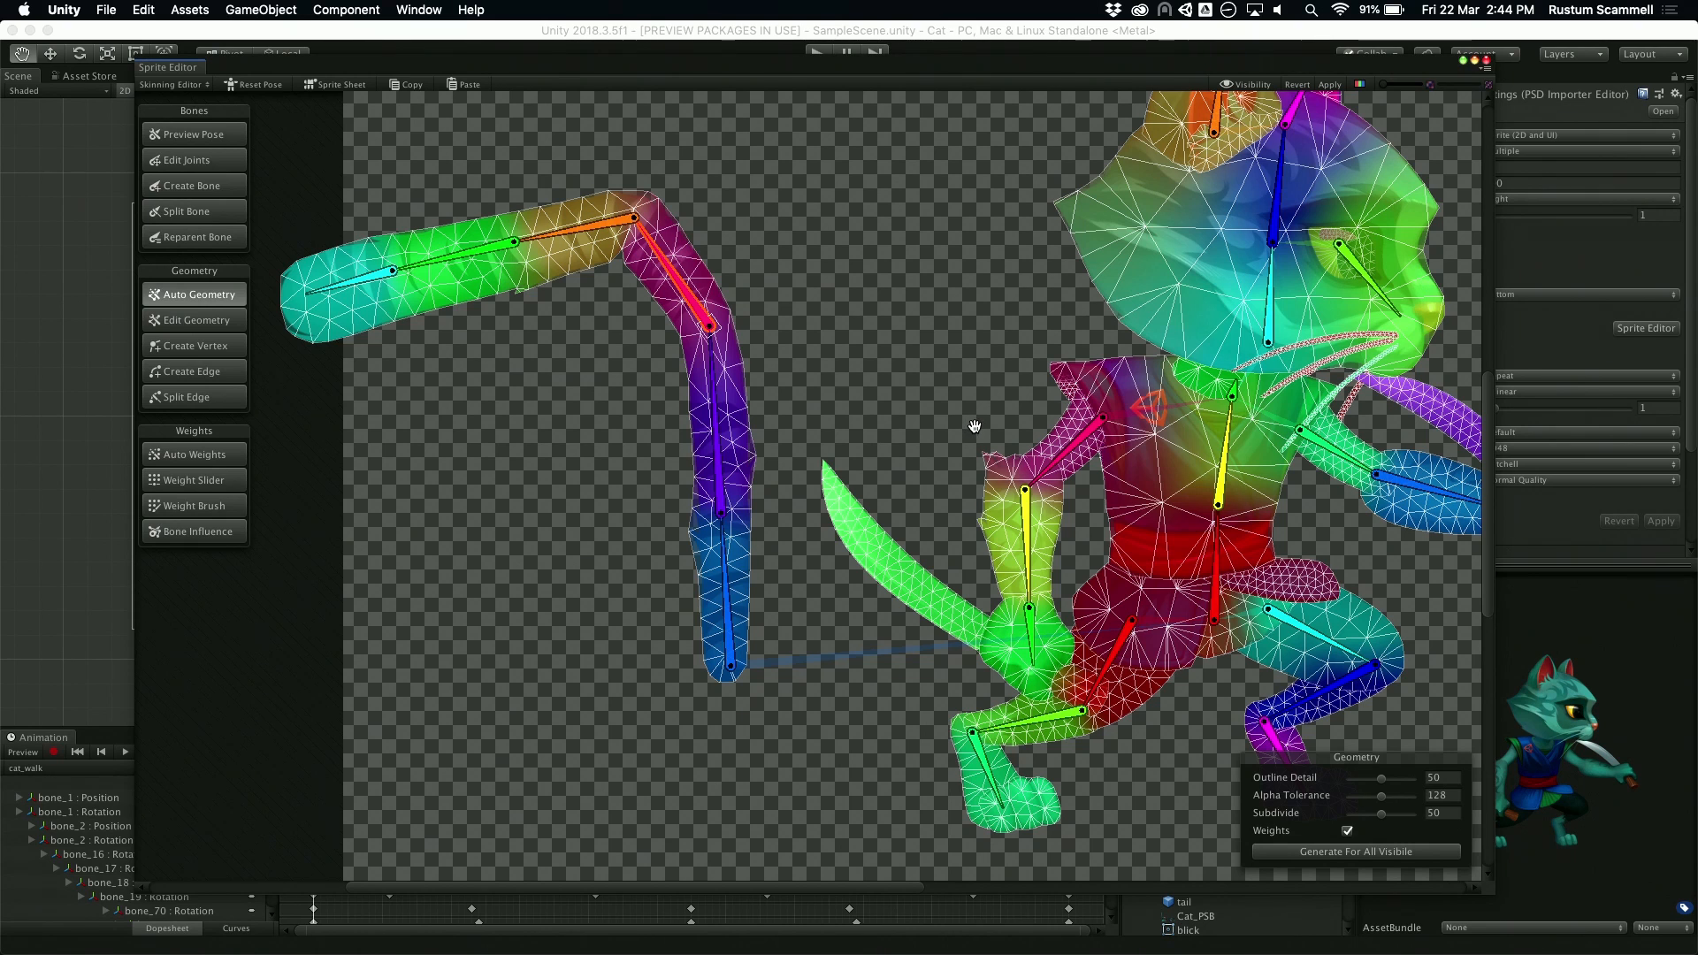
key("super+z")
key("super+z")
key("super+z")
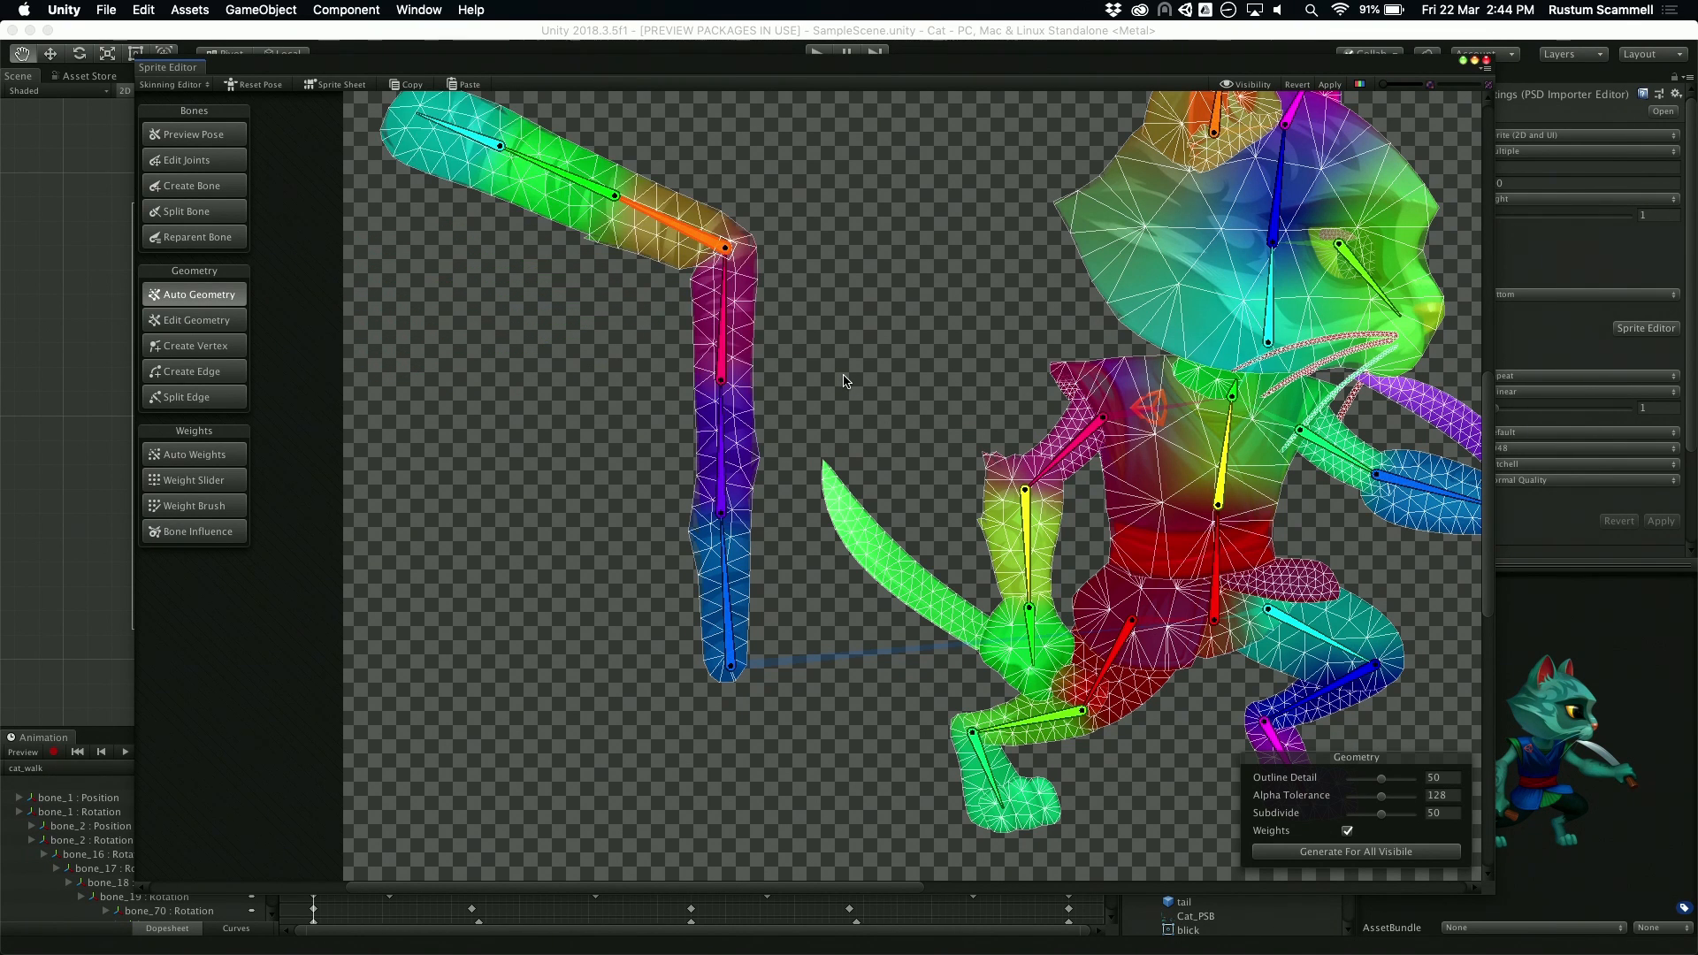
Step: Test how rotating the larger ear's bone backward deforms the head, and reset the pose
middle_click_drag(891, 343, 555, 454)
scroll(697, 451, "down", 1)
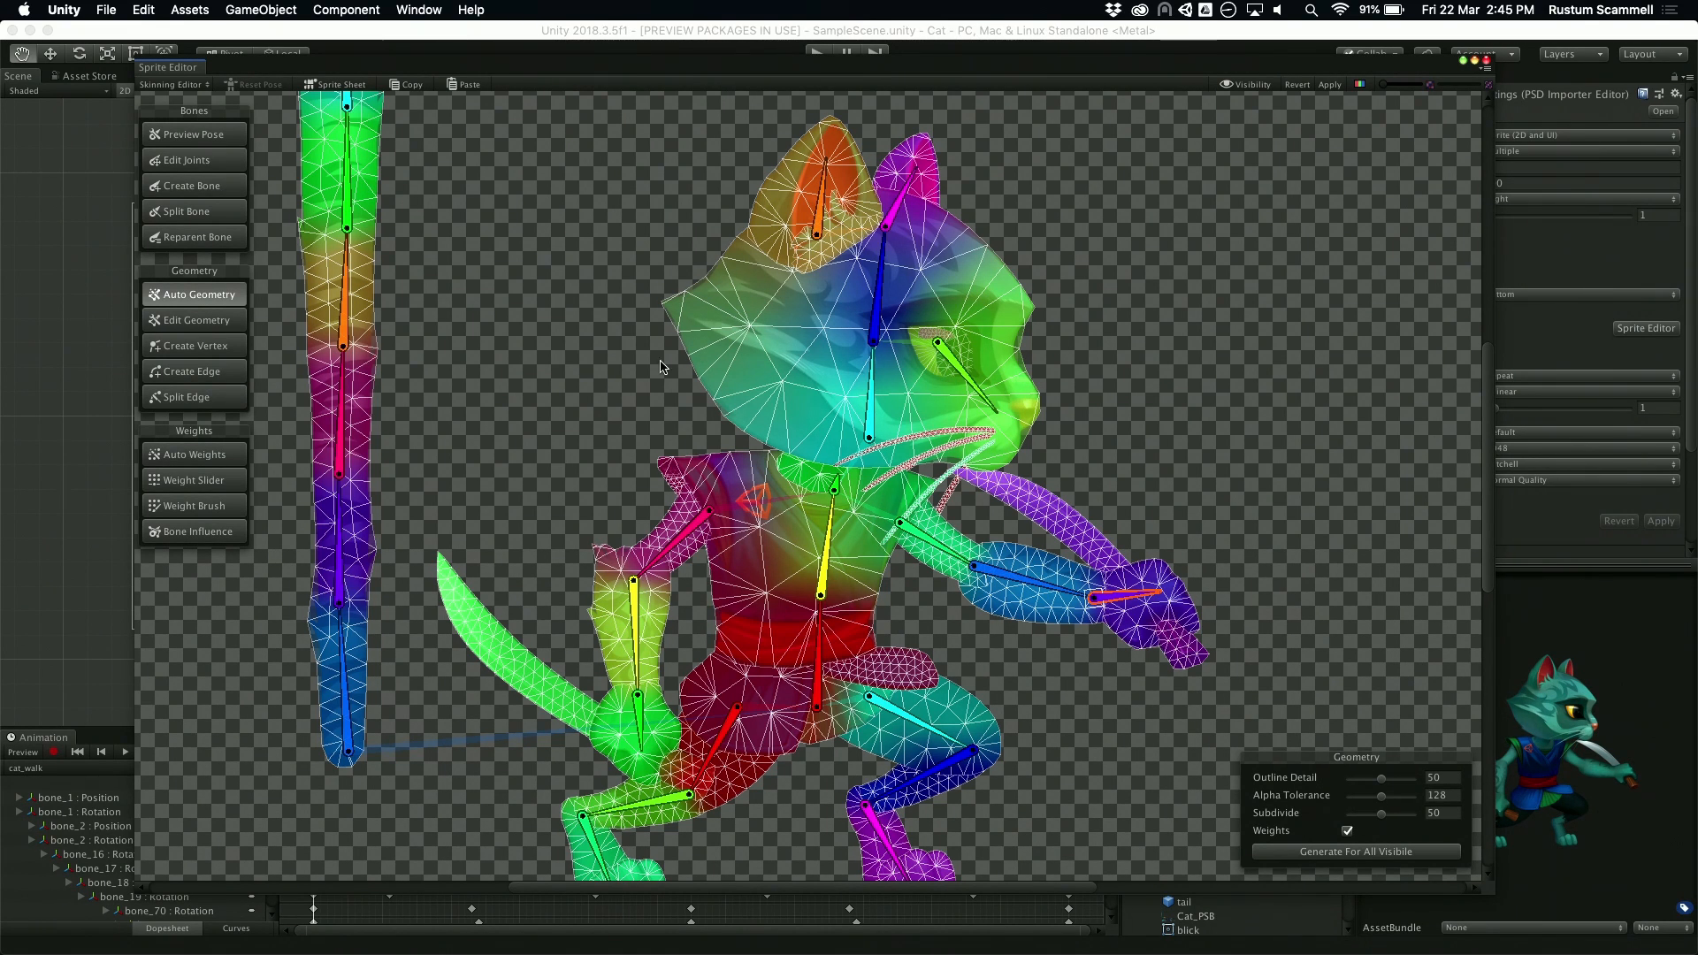
scroll(1045, 162, "up", 5)
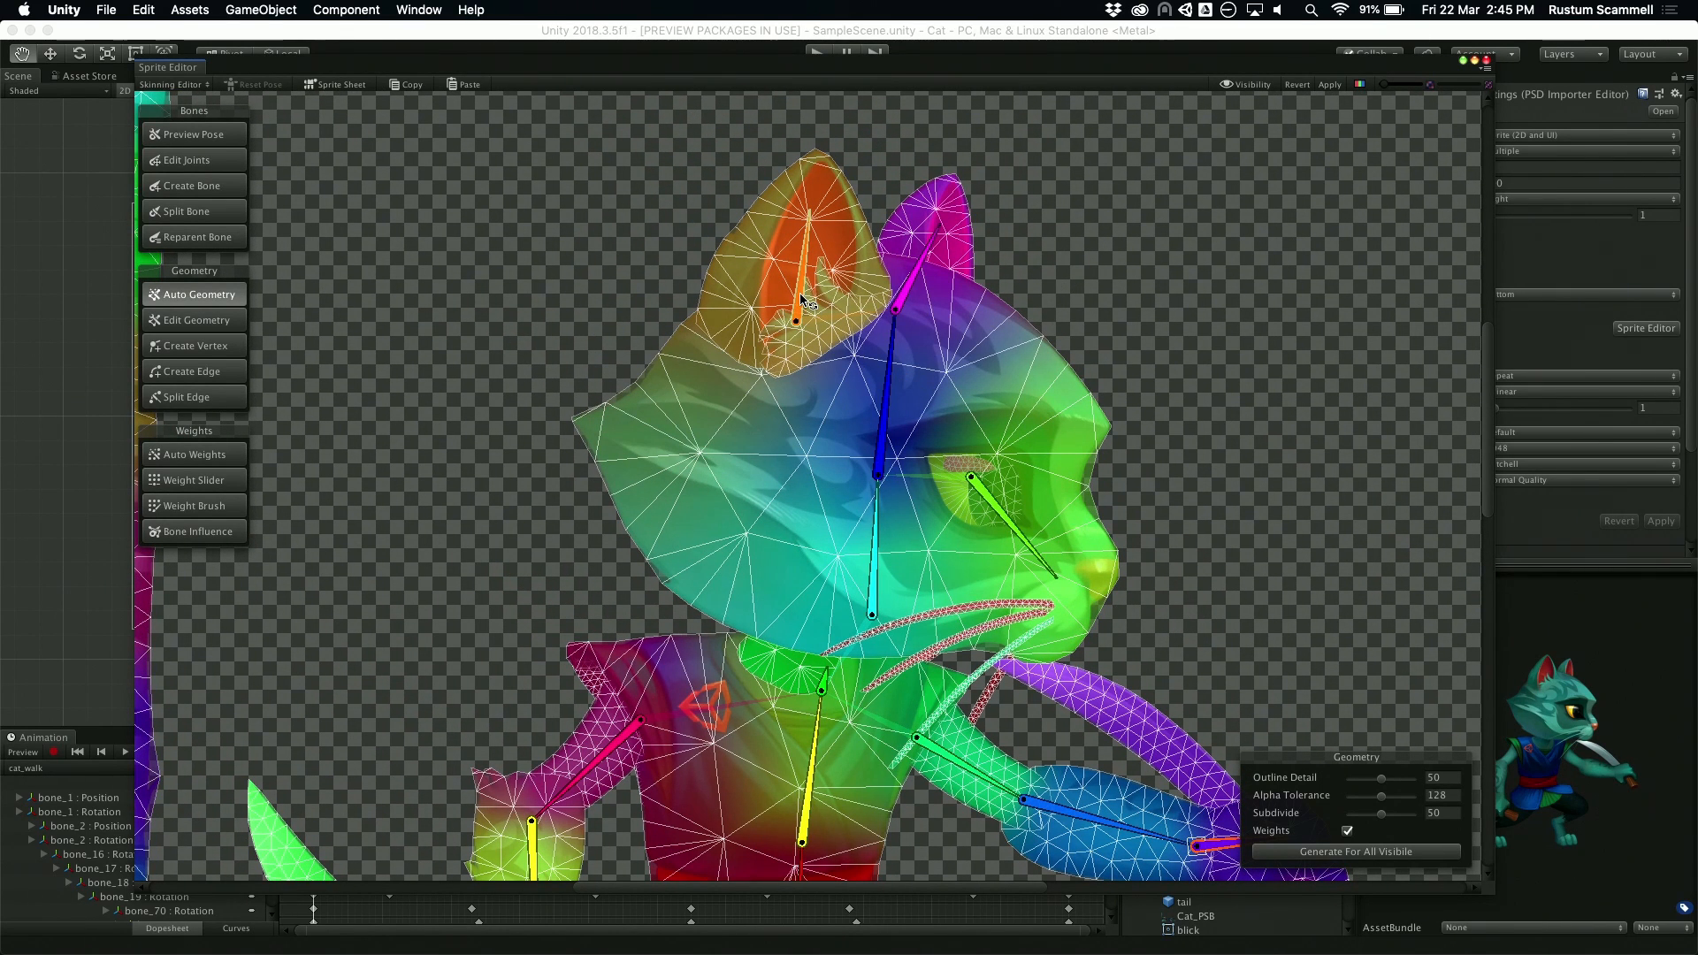
mouse_move(800, 296)
left_mouse_down()
mouse_move(782, 299)
mouse_move(815, 300)
mouse_move(788, 292)
mouse_move(803, 295)
left_mouse_up()
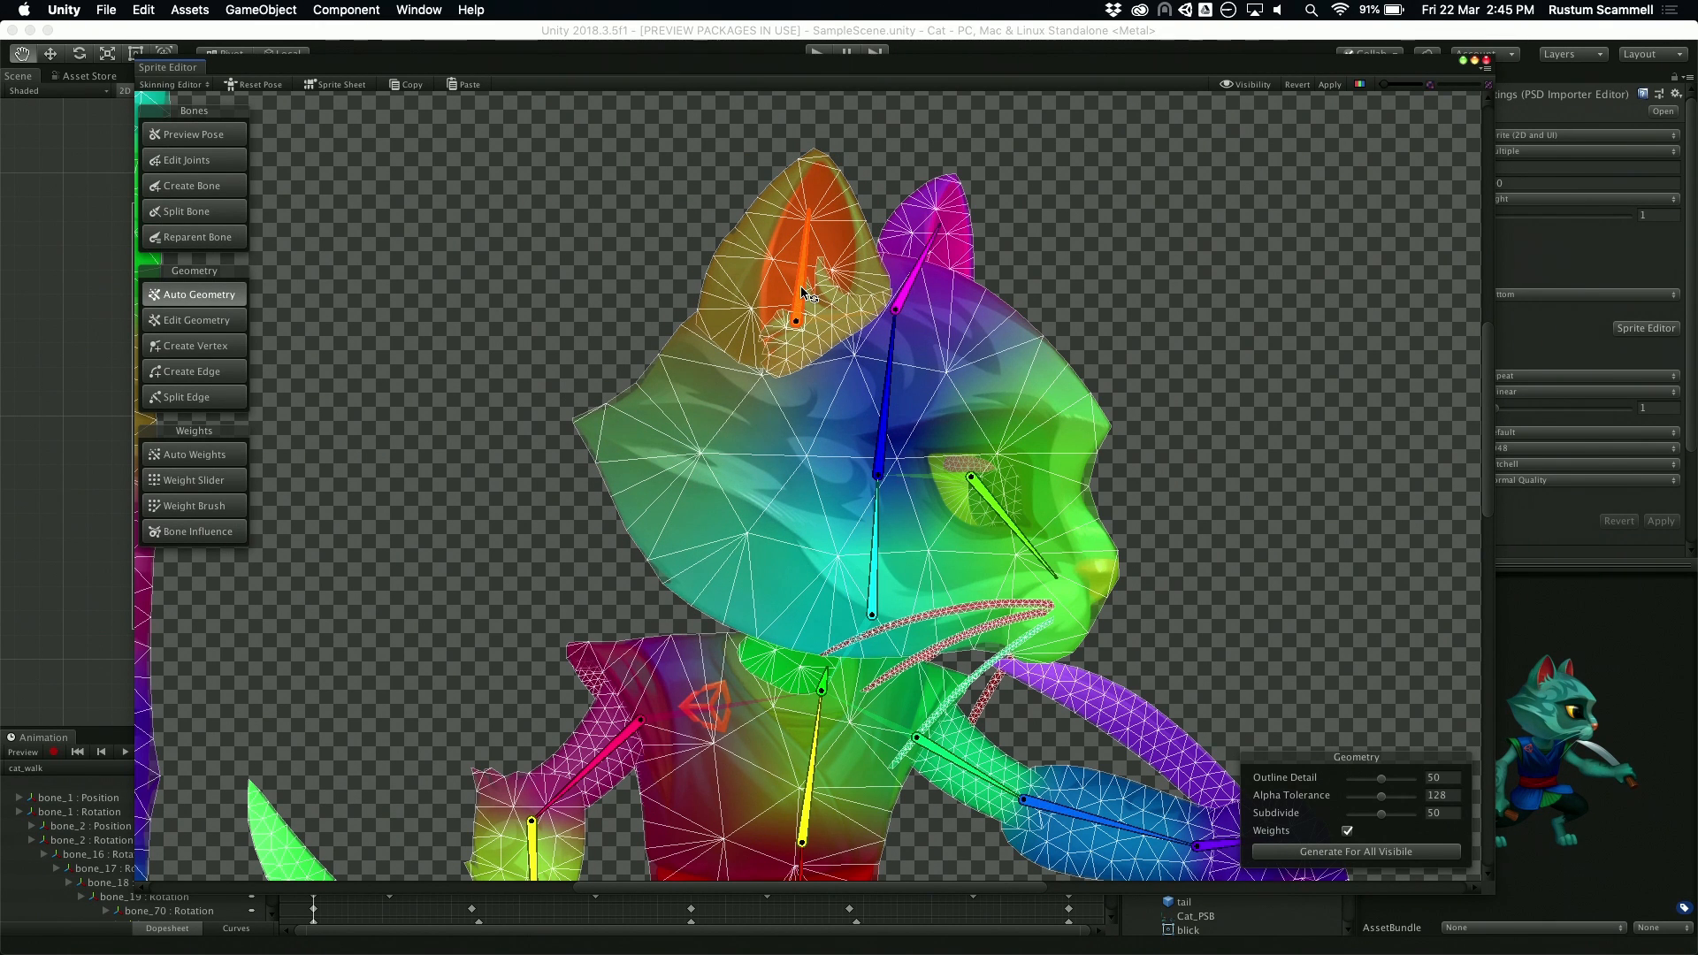
mouse_move(799, 283)
left_mouse_down()
mouse_move(777, 290)
mouse_move(818, 286)
mouse_move(790, 282)
left_mouse_up()
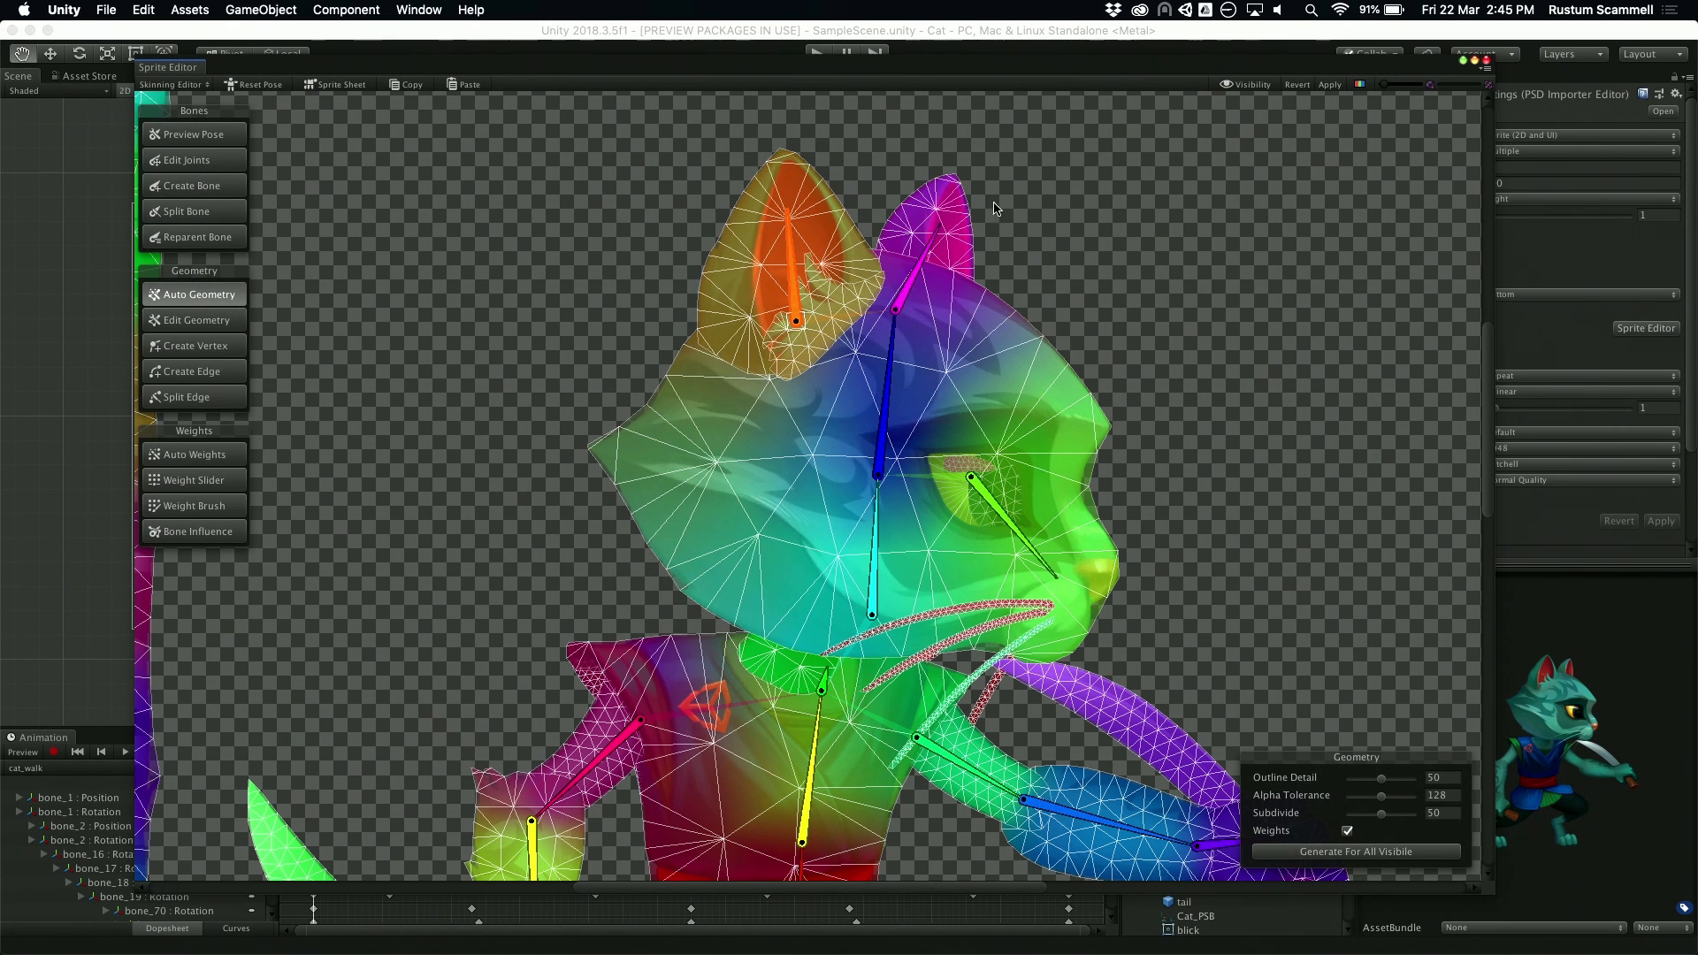
left_click(263, 86)
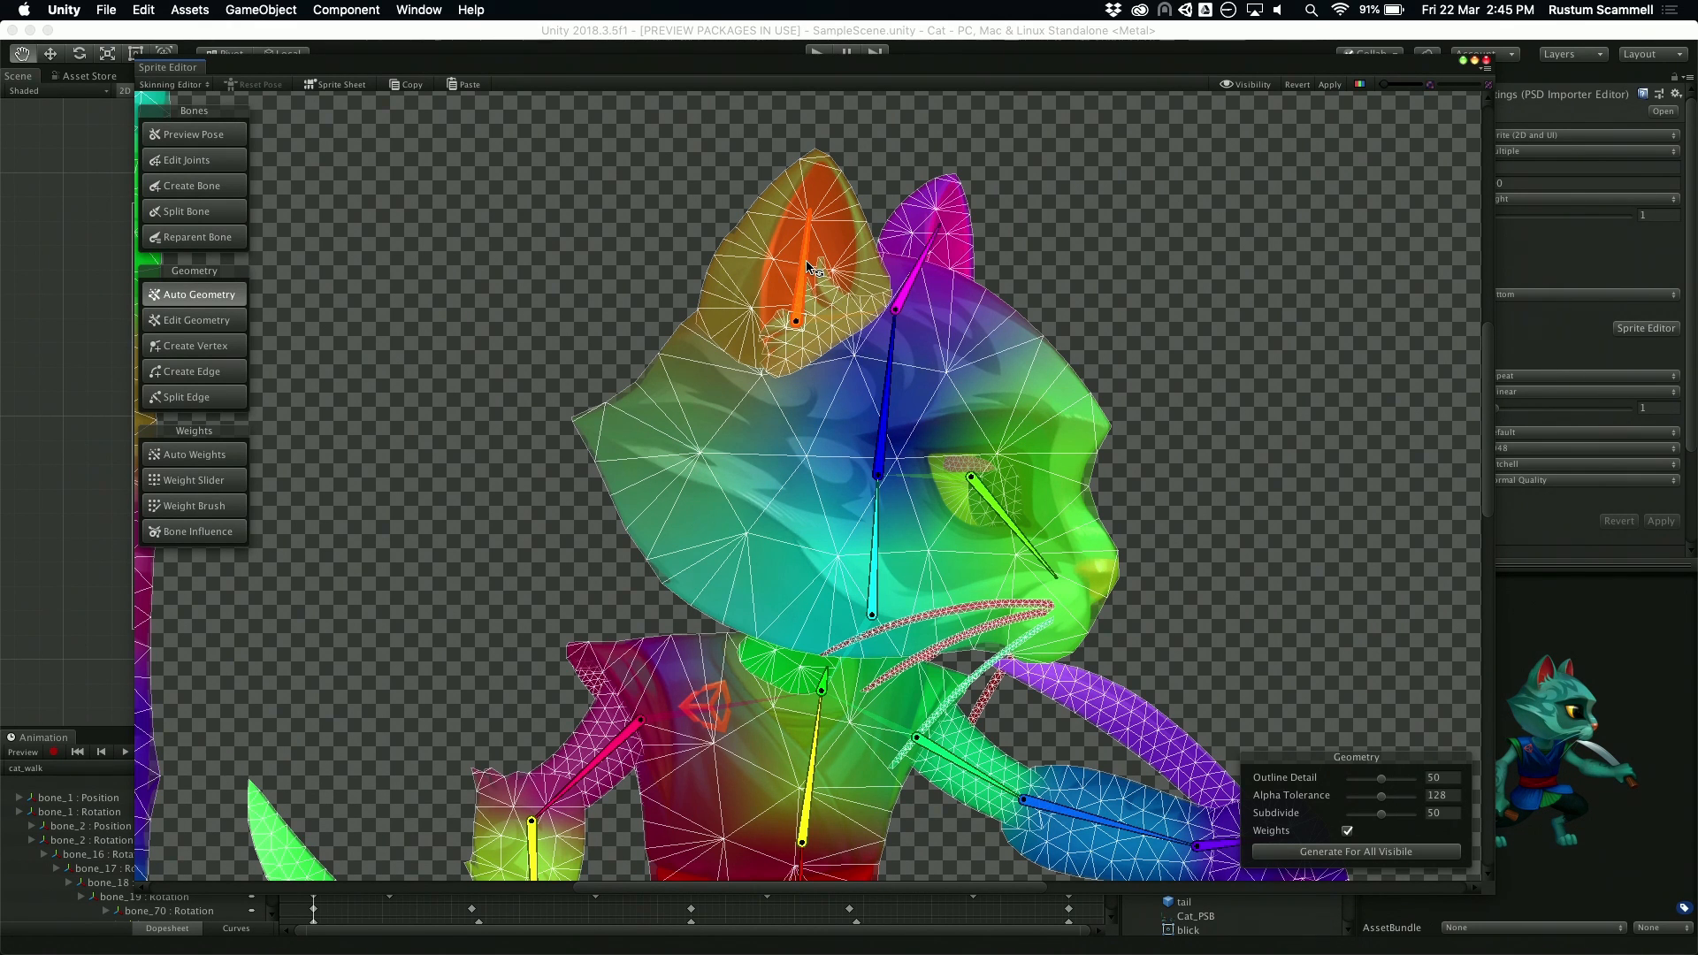
Step: Rotate the larger ear's bone backward and paint bone_5 weights over the back of the head sprite with the Weight Brush at size 25
left_click_drag(806, 262, 778, 289)
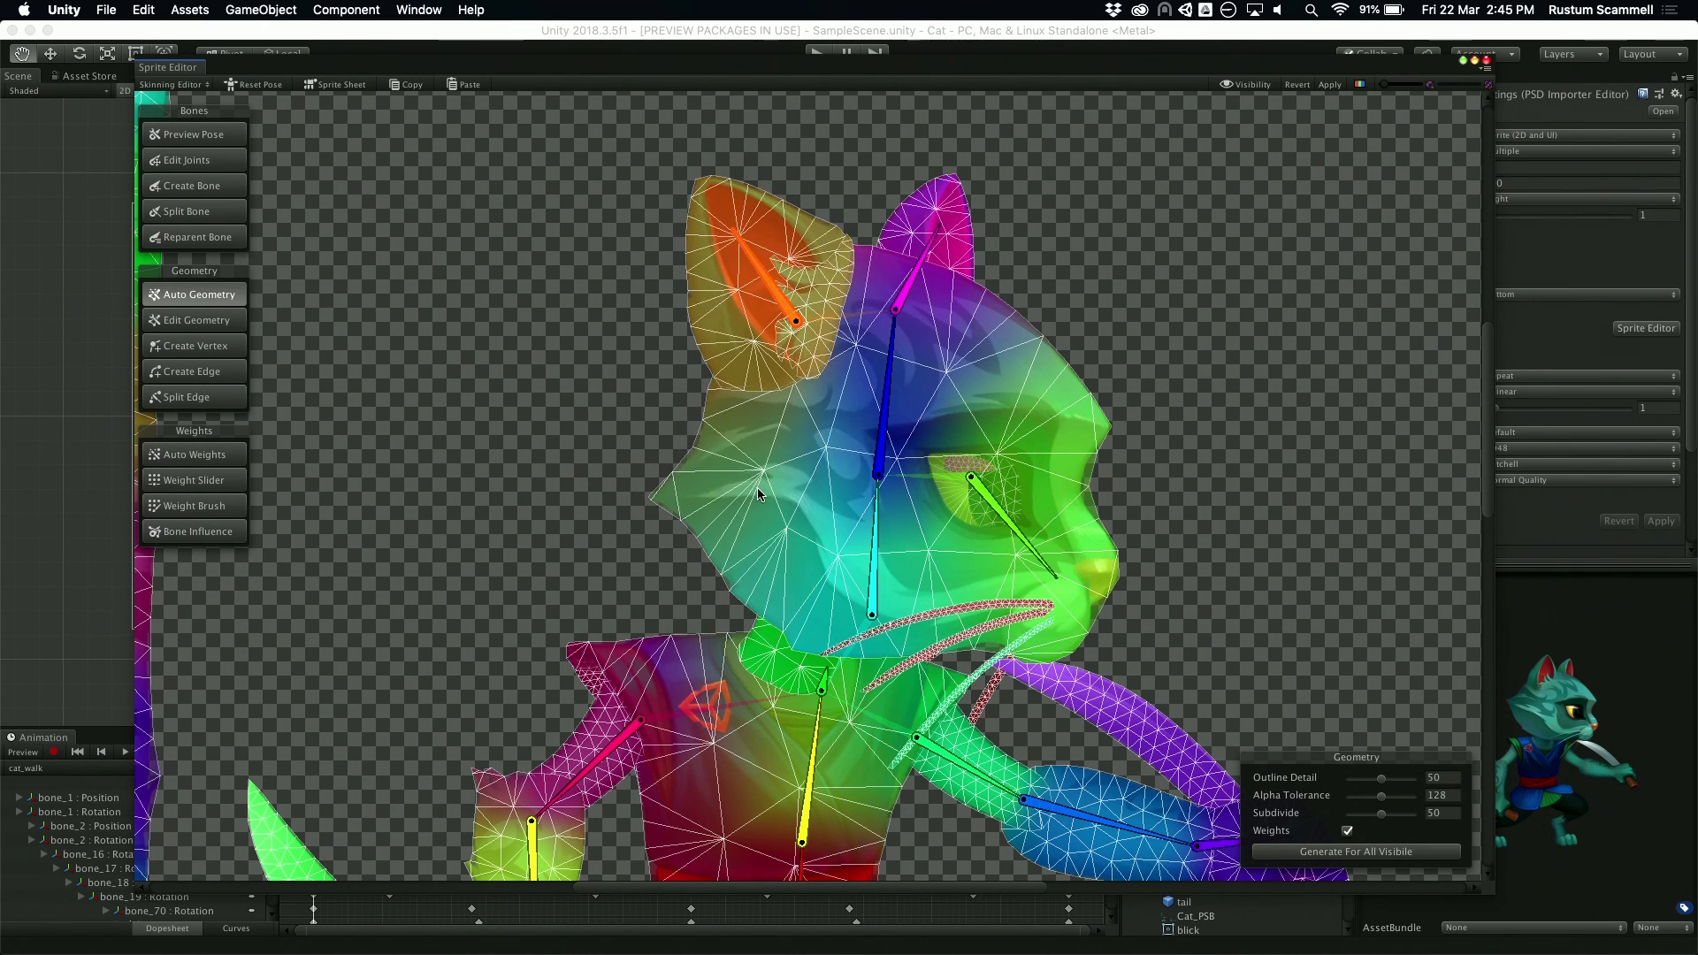
left_click(213, 507)
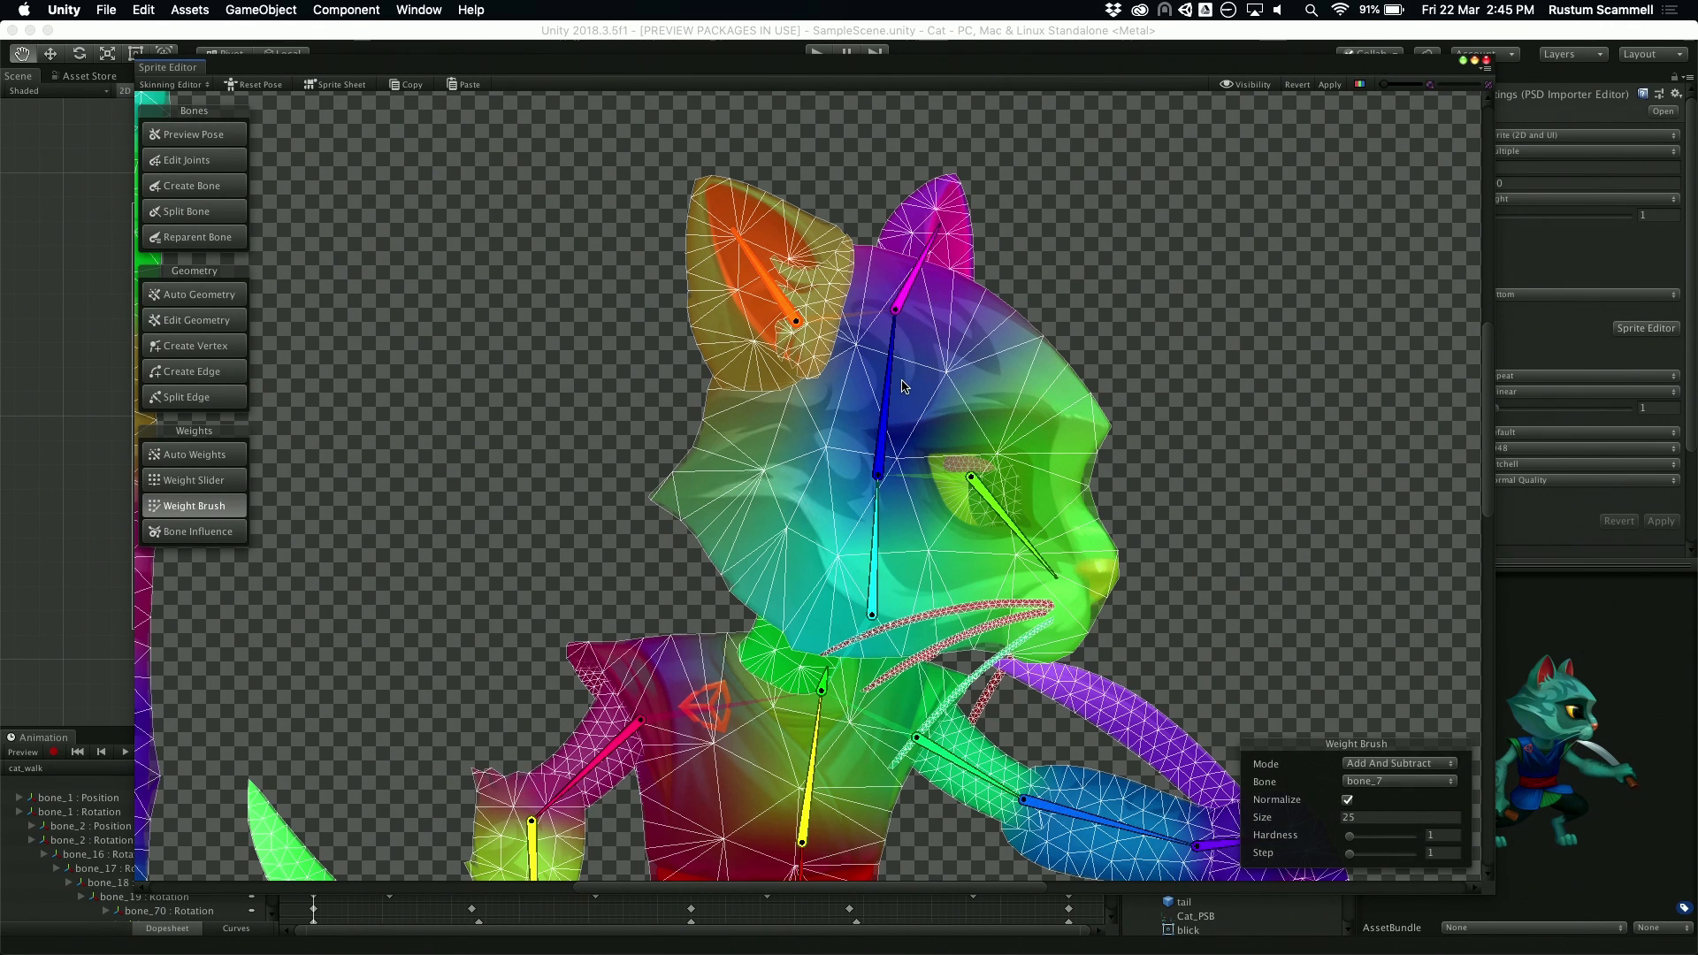
left_click(881, 446)
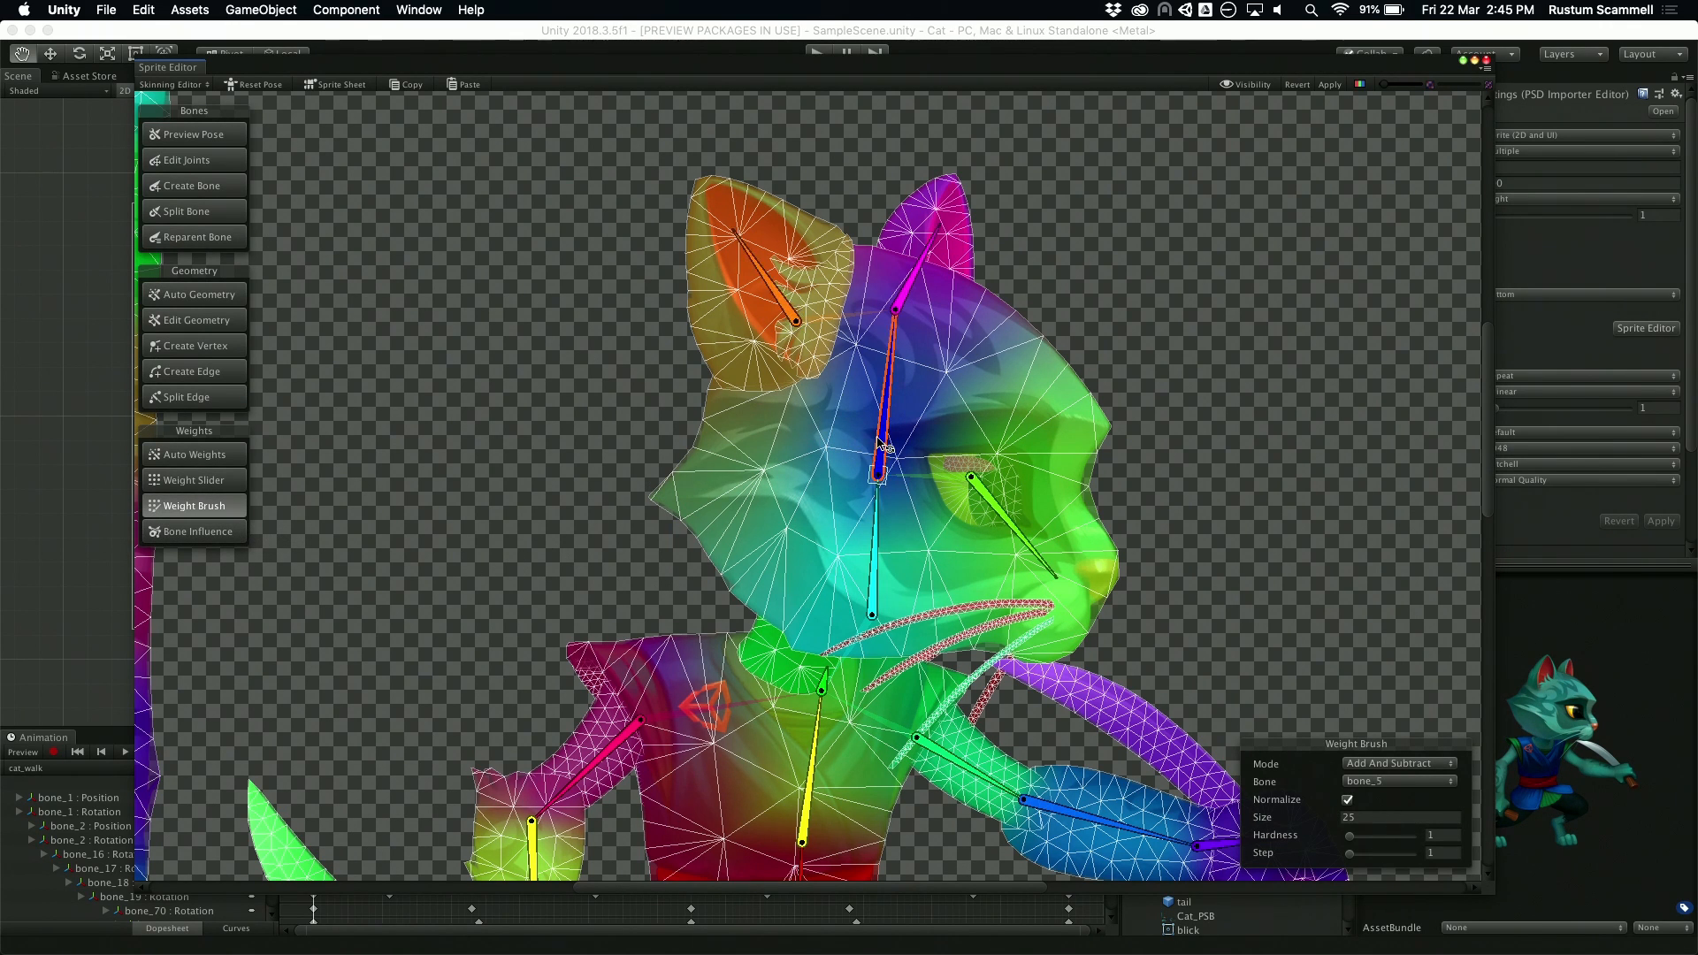
left_click(796, 527)
mouse_move(748, 584)
left_mouse_down()
mouse_move(708, 531)
mouse_move(654, 508)
mouse_move(698, 566)
mouse_move(627, 484)
mouse_move(698, 575)
mouse_move(778, 628)
mouse_move(645, 566)
mouse_move(624, 473)
mouse_move(708, 349)
mouse_move(690, 345)
mouse_move(607, 471)
mouse_move(595, 437)
left_mouse_up()
right_click(594, 436)
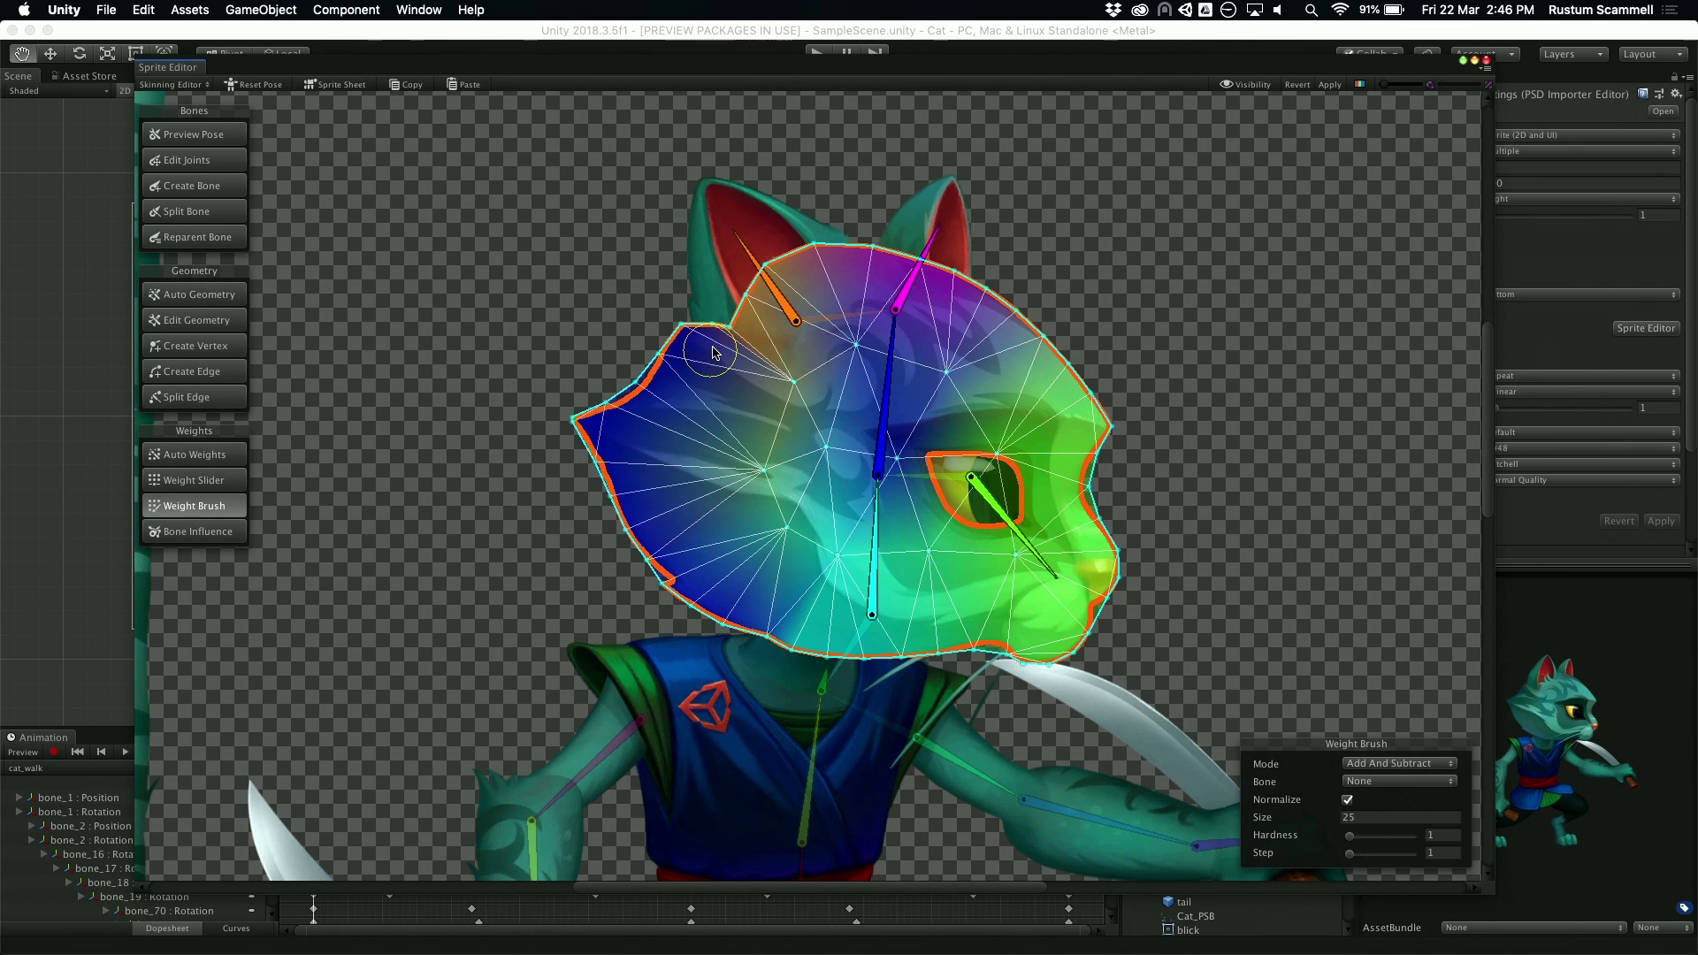
Step: Rotate the larger ear's bone forward and paint bone_5 weights over the back of the head sprite with the Weight Brush
left_click(876, 460)
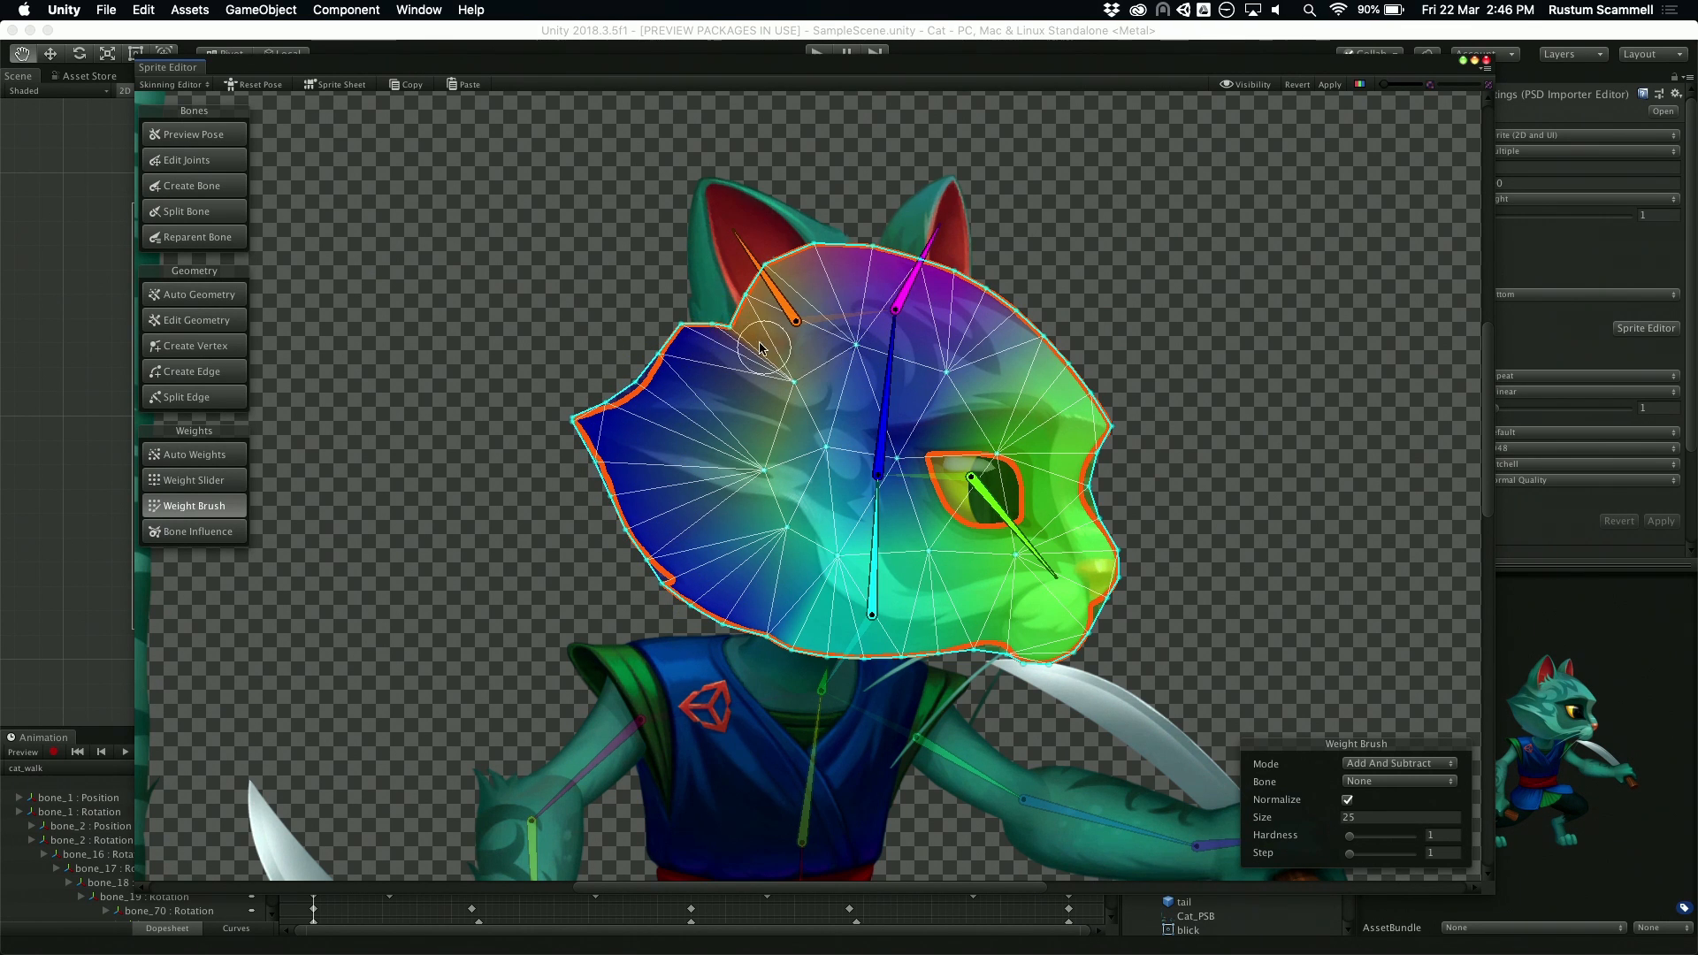
left_click_drag(772, 270, 805, 225)
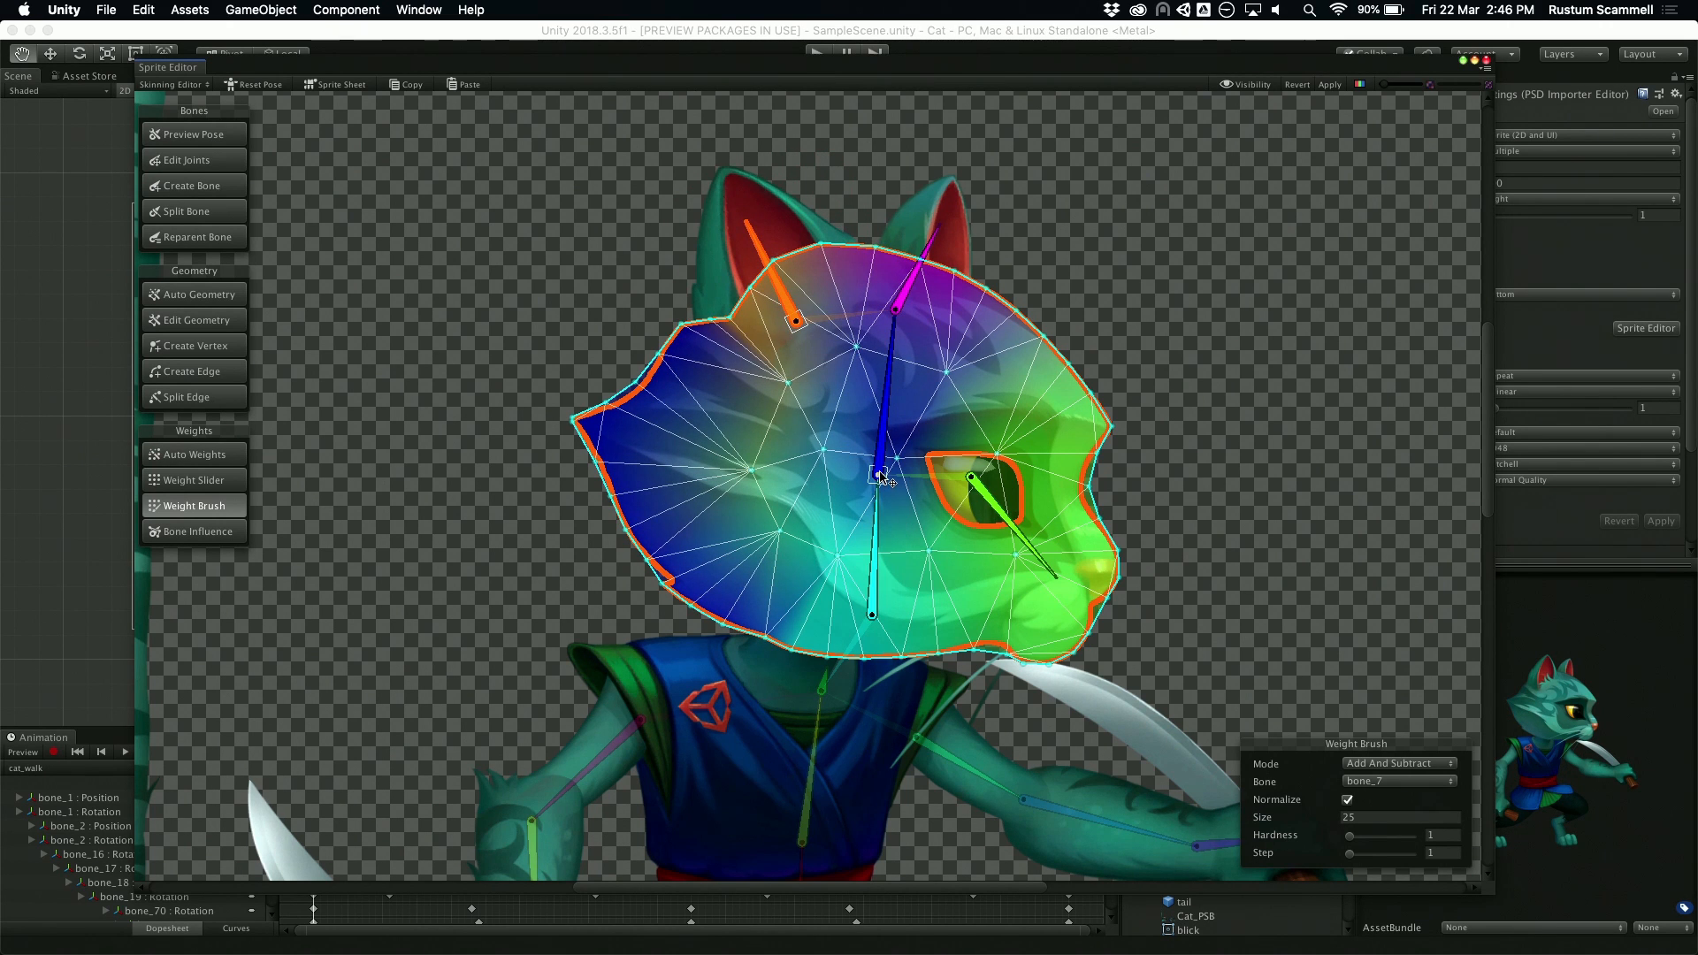
left_click(878, 473)
mouse_move(767, 485)
left_mouse_down()
mouse_move(752, 479)
mouse_move(780, 534)
left_mouse_up()
mouse_move(772, 259)
left_mouse_down()
mouse_move(795, 232)
mouse_move(832, 235)
left_mouse_up()
Step: Rotate the smaller ear's bone_6 and paint bone_5 weights over the forehead and crown of the head sprite
mouse_move(1039, 563)
left_mouse_down()
mouse_move(1047, 533)
mouse_move(1027, 557)
left_mouse_up()
mouse_move(921, 258)
left_mouse_down()
mouse_move(921, 237)
mouse_move(895, 238)
left_mouse_up()
left_click(894, 416)
mouse_move(1111, 417)
left_mouse_down()
mouse_move(1048, 363)
mouse_move(1035, 380)
mouse_move(940, 271)
mouse_move(883, 267)
left_mouse_up()
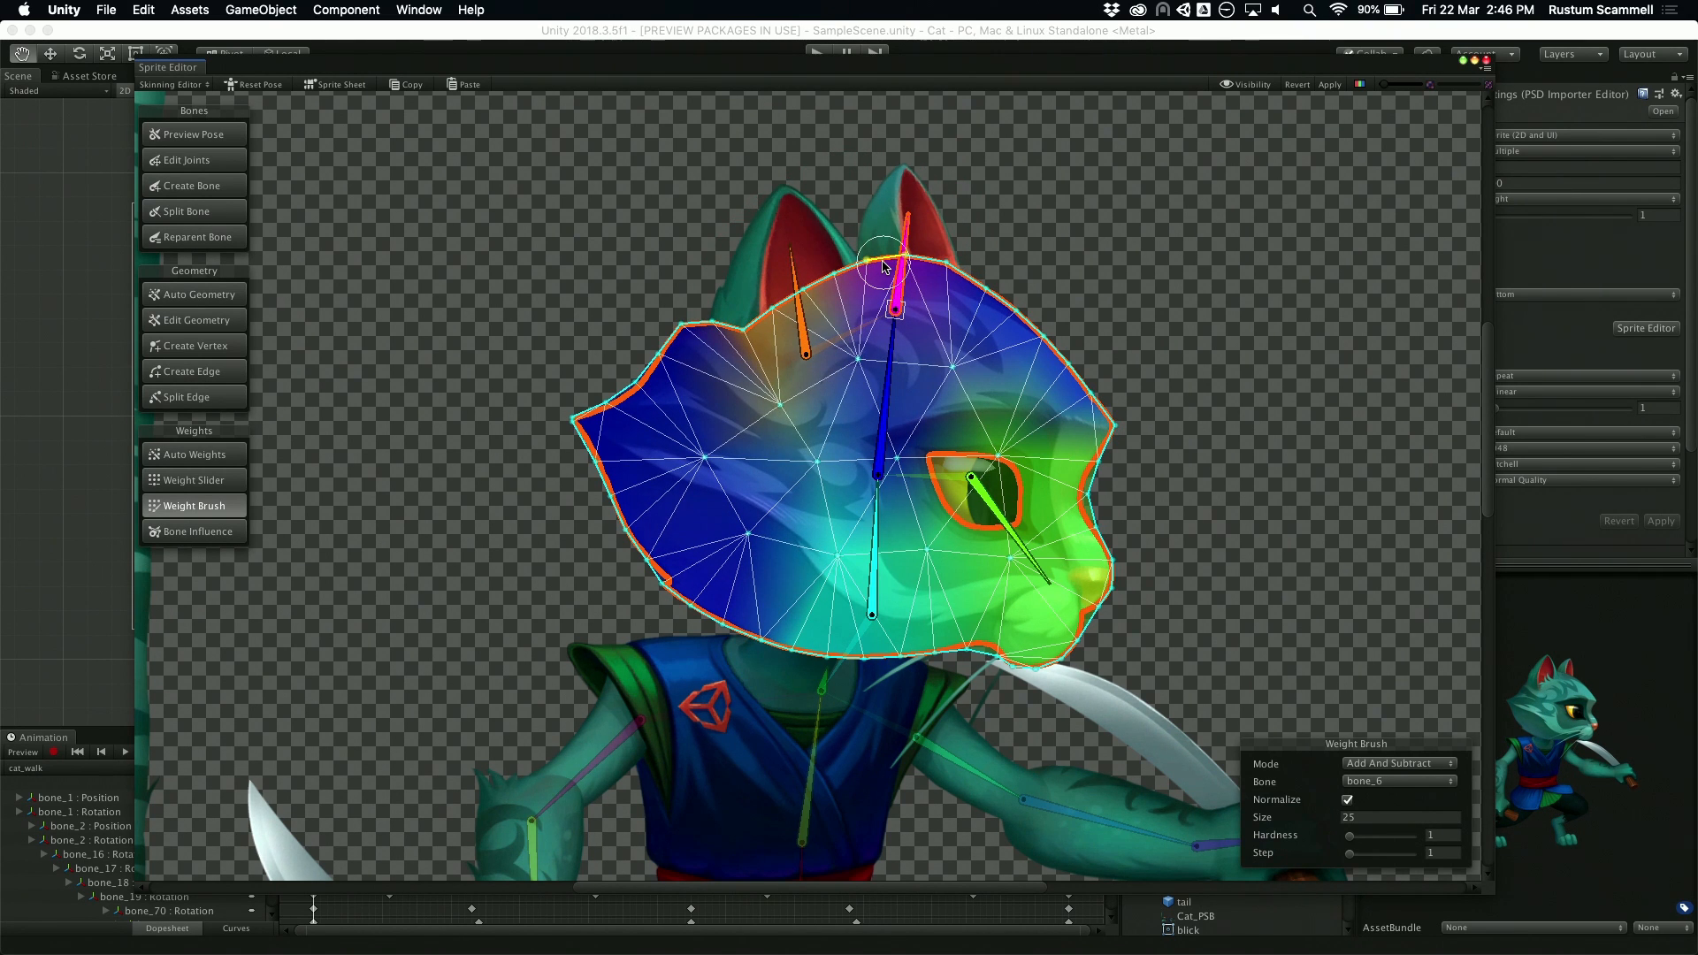
Step: Reset the pose and deselect the head sprite to show the weights of the whole character
scroll(757, 500, "down", 5)
left_click(269, 102)
middle_click_drag(1174, 537, 1185, 407)
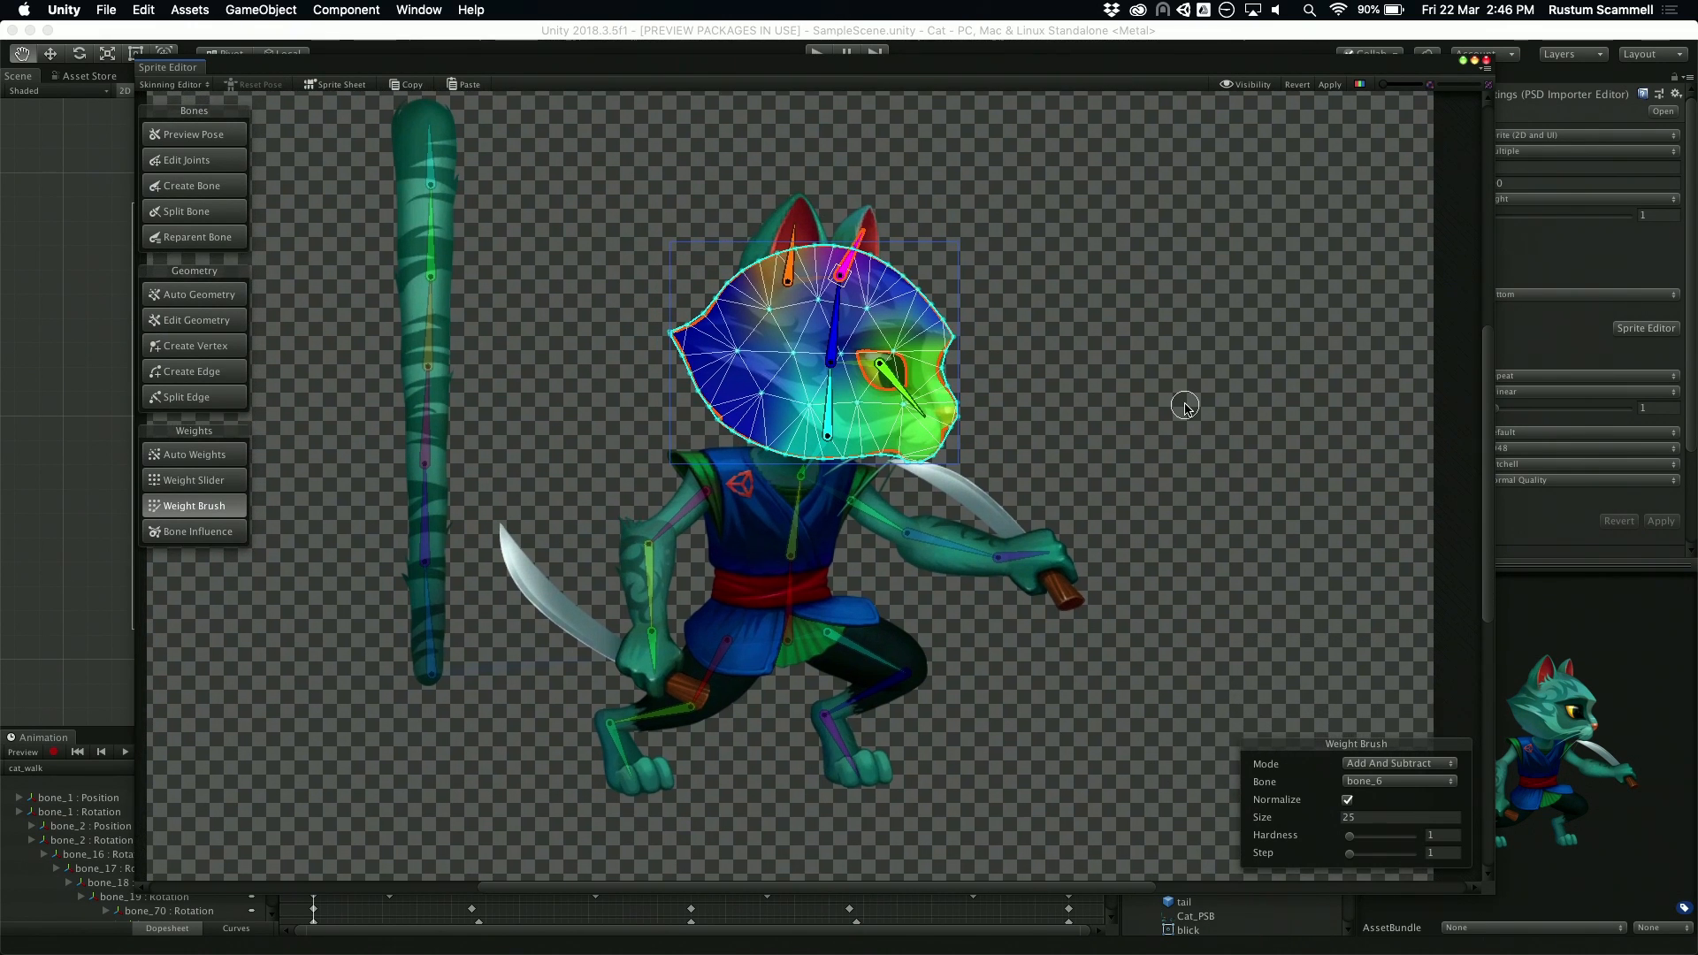
left_click(1185, 406)
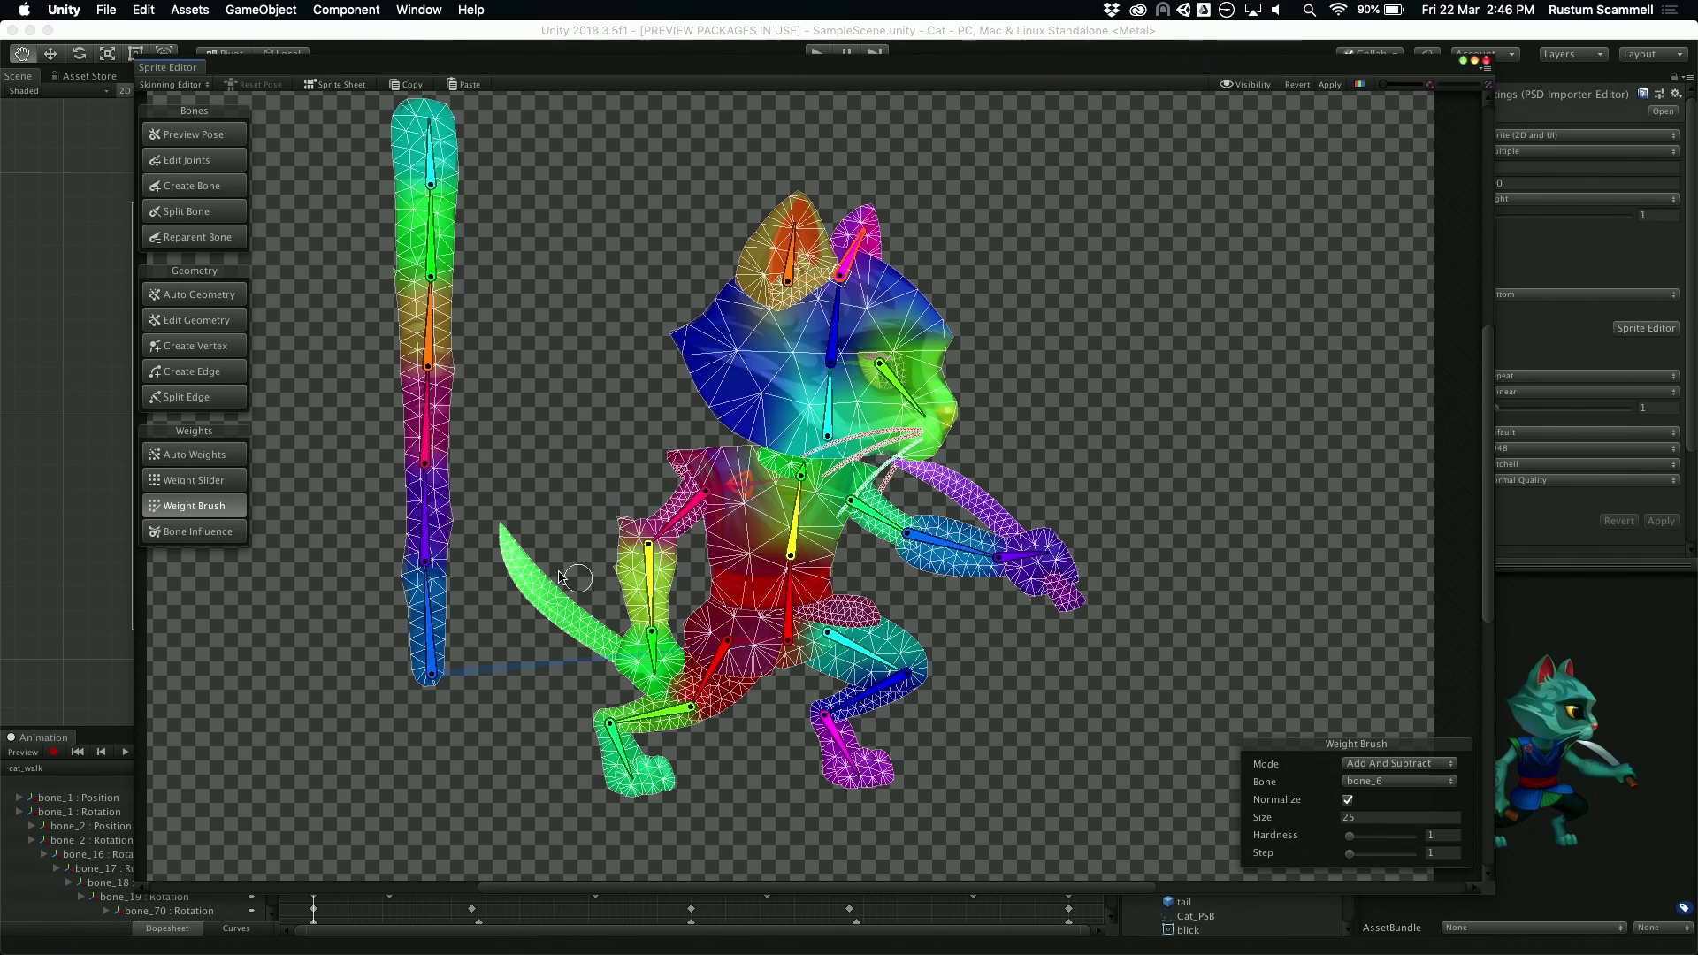
Step: Test the rear arm's deformation by swinging its forearm bone outward and rotating bone_14 in the hand holding the knife
scroll(579, 635, "up", 3)
middle_click_drag(575, 628, 547, 591)
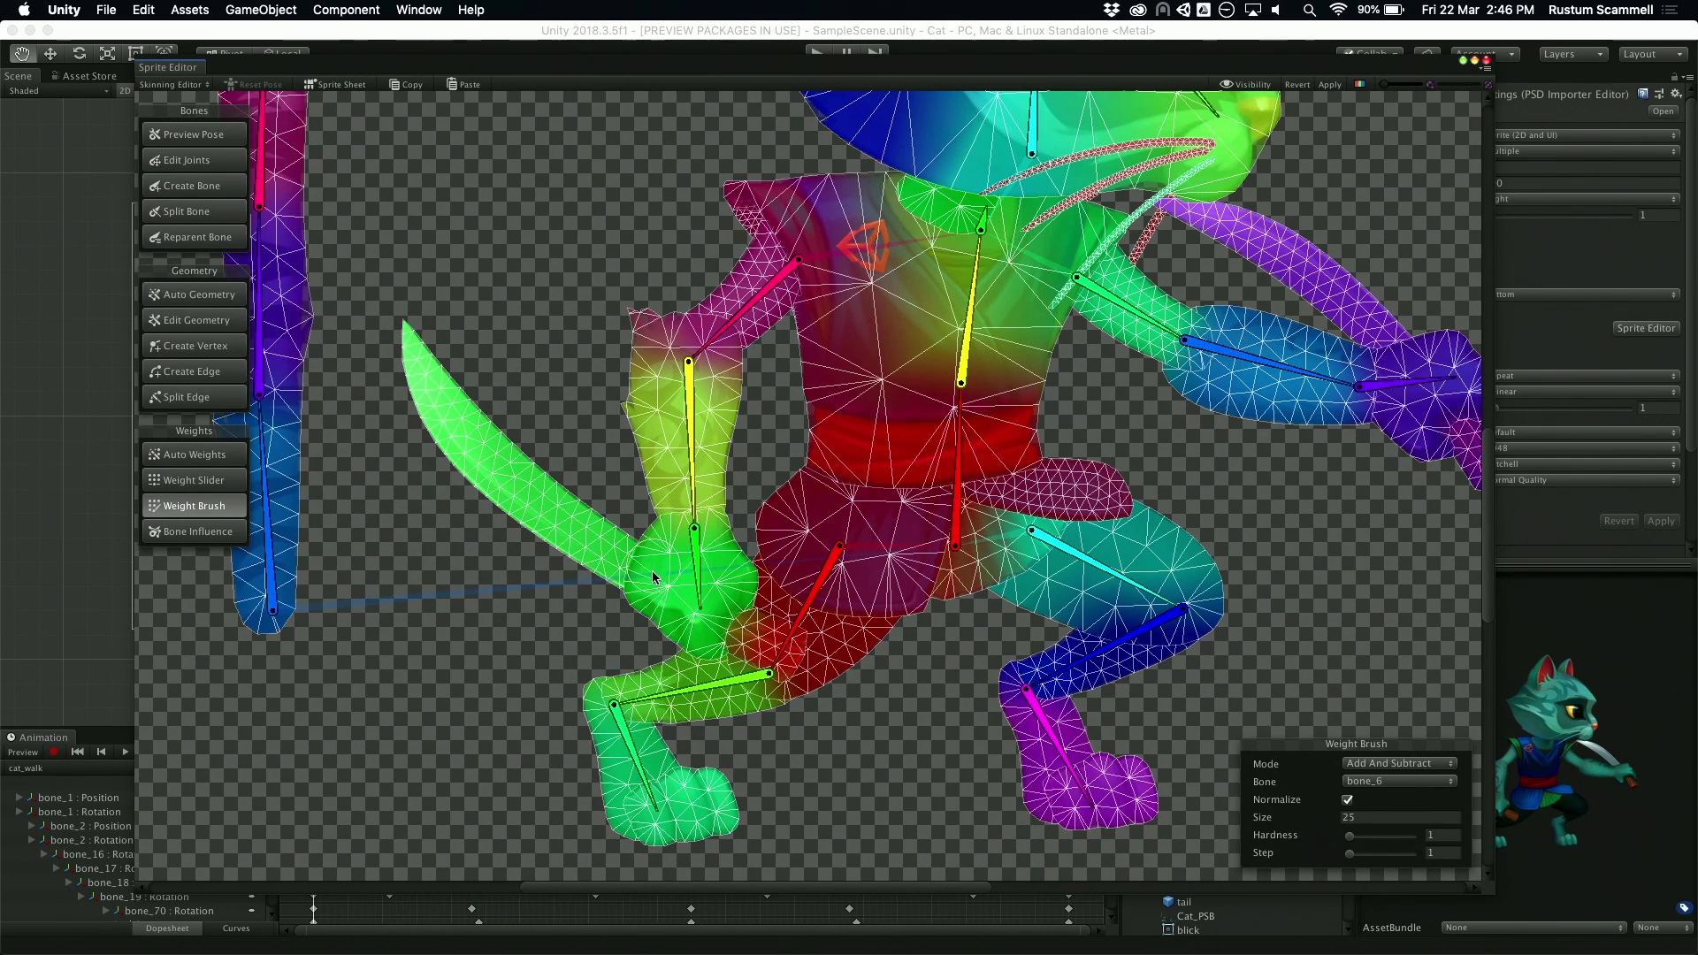
scroll(655, 573, "up", 2)
middle_click_drag(463, 663, 475, 686)
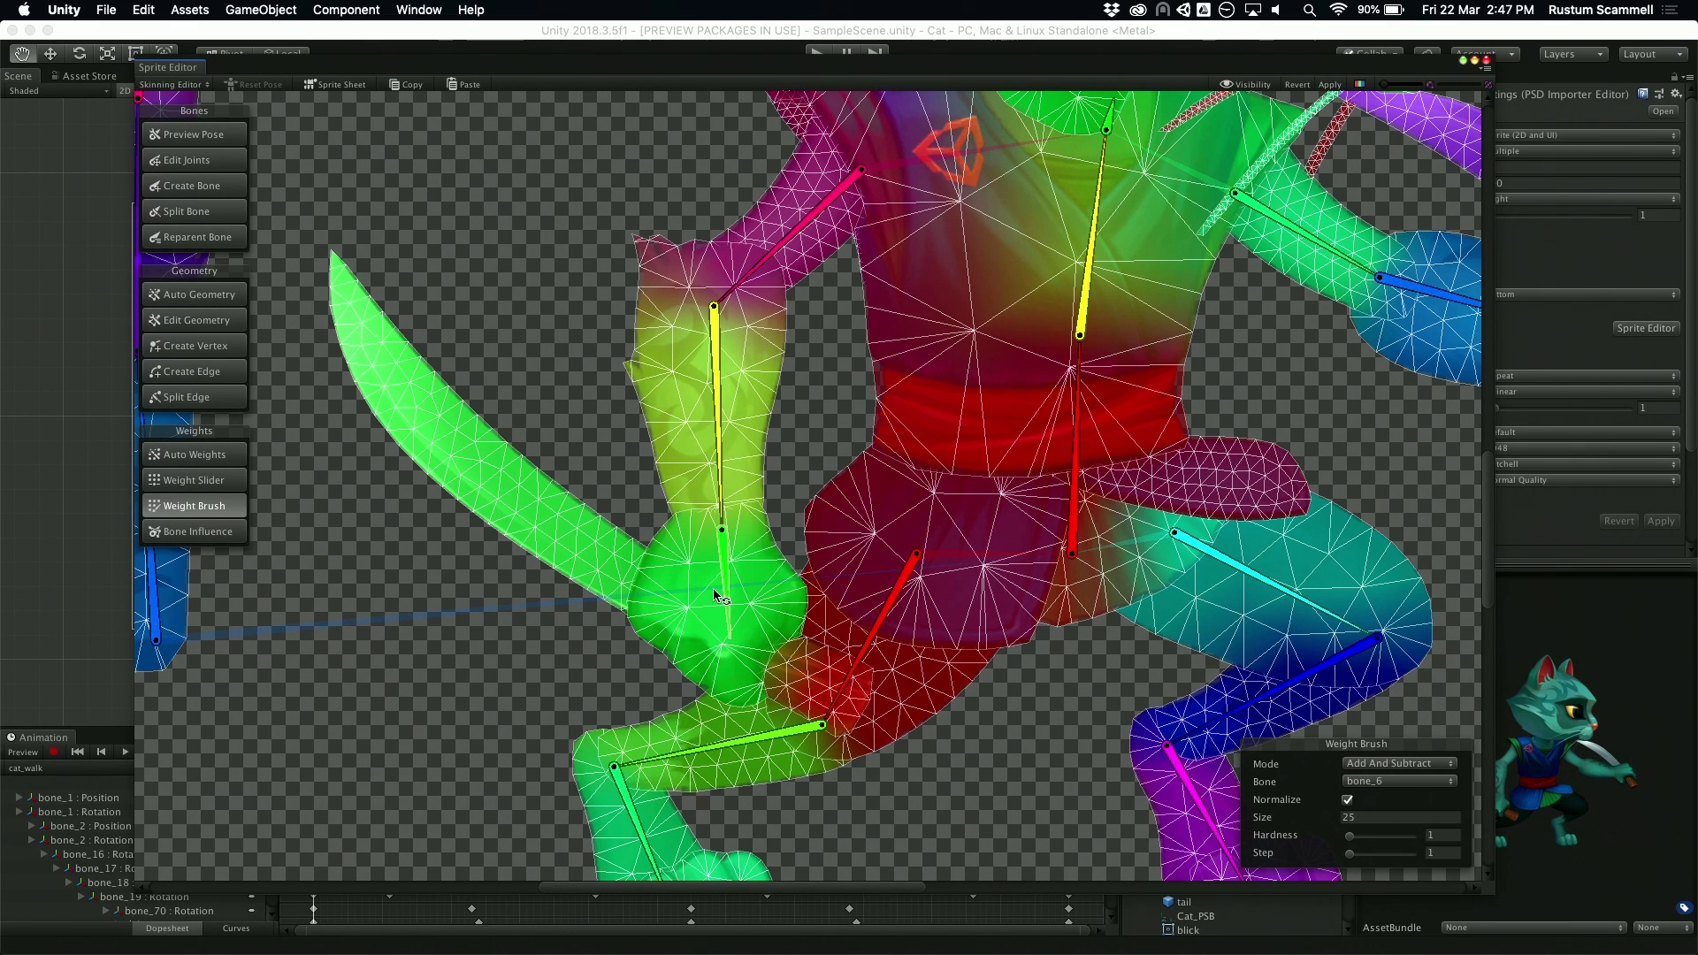
left_click_drag(729, 568, 715, 571)
left_click_drag(716, 443, 638, 442)
left_click_drag(590, 520, 614, 543)
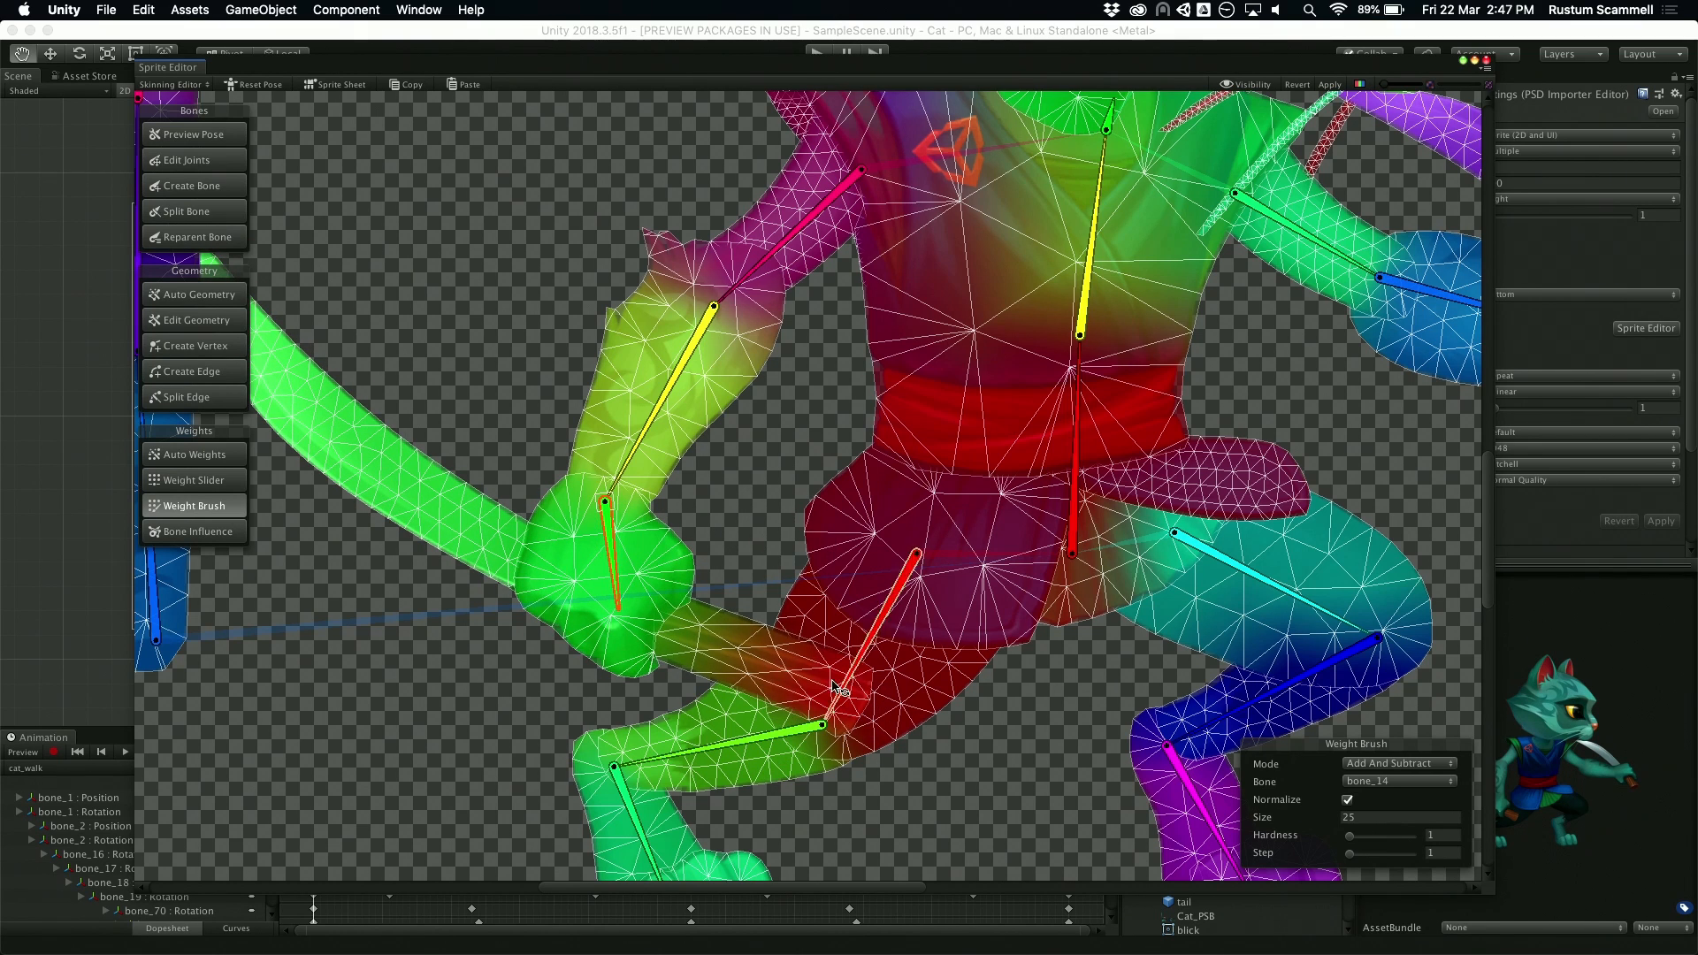
left_click_drag(659, 402, 477, 454)
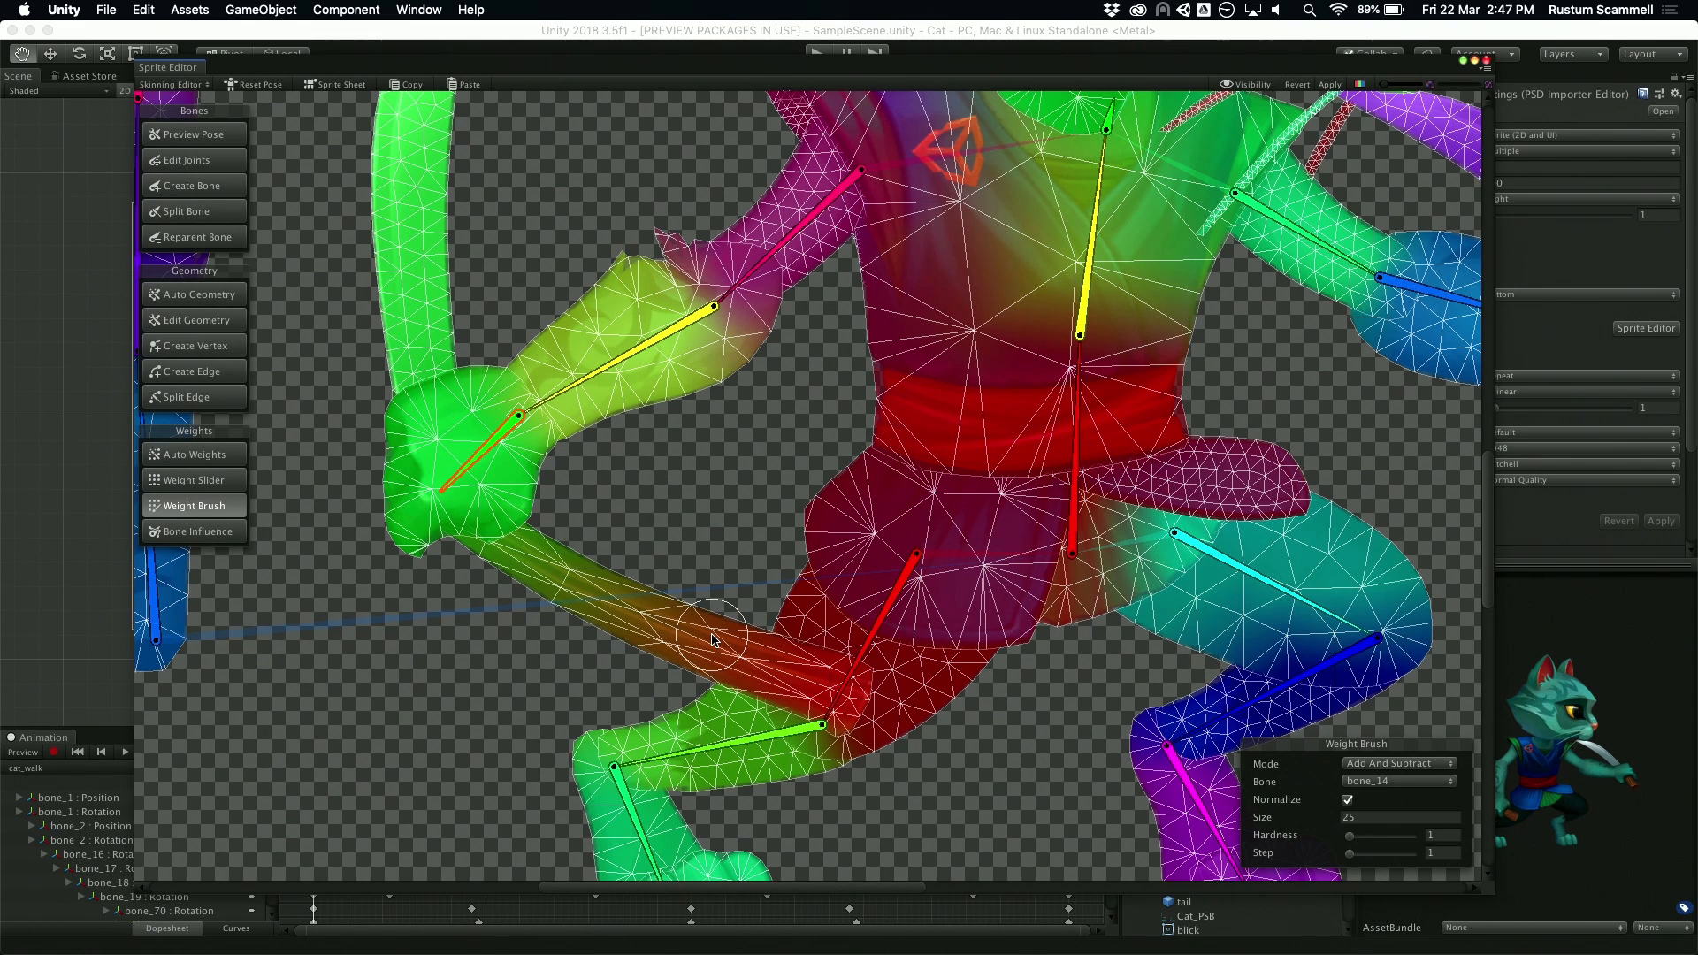
Step: Test how the outstretched hand and its knife follow when bone_11 is rotated downward
middle_click_drag(1384, 377, 610, 587)
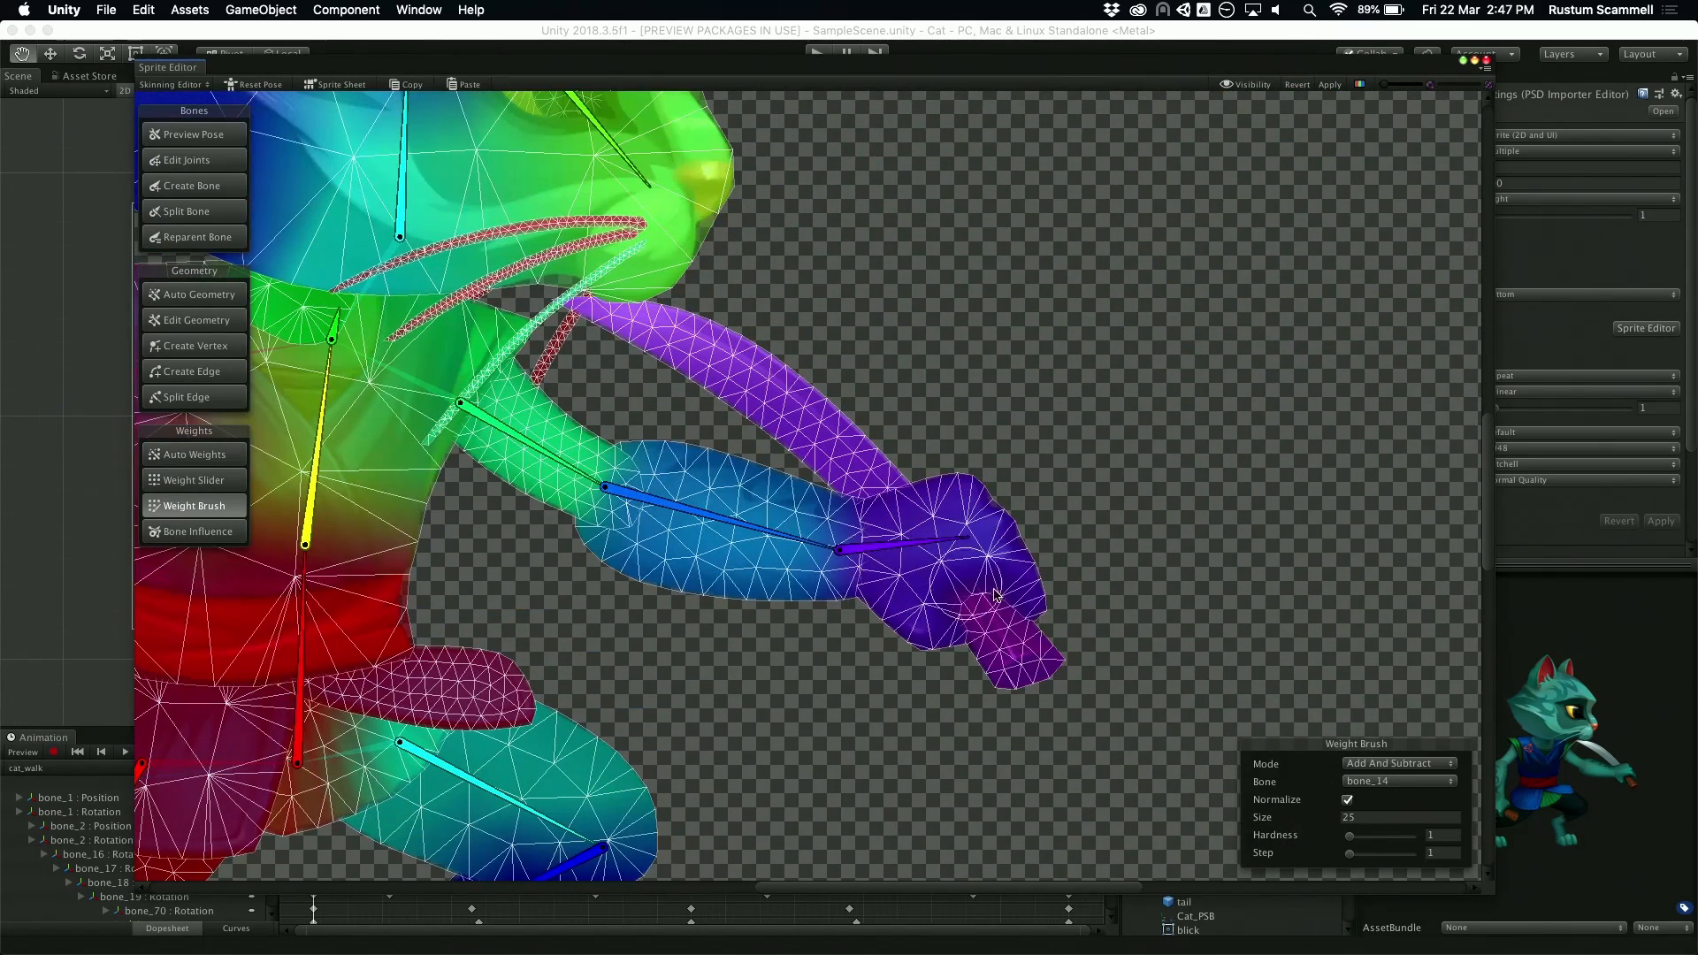
left_click_drag(962, 538, 942, 602)
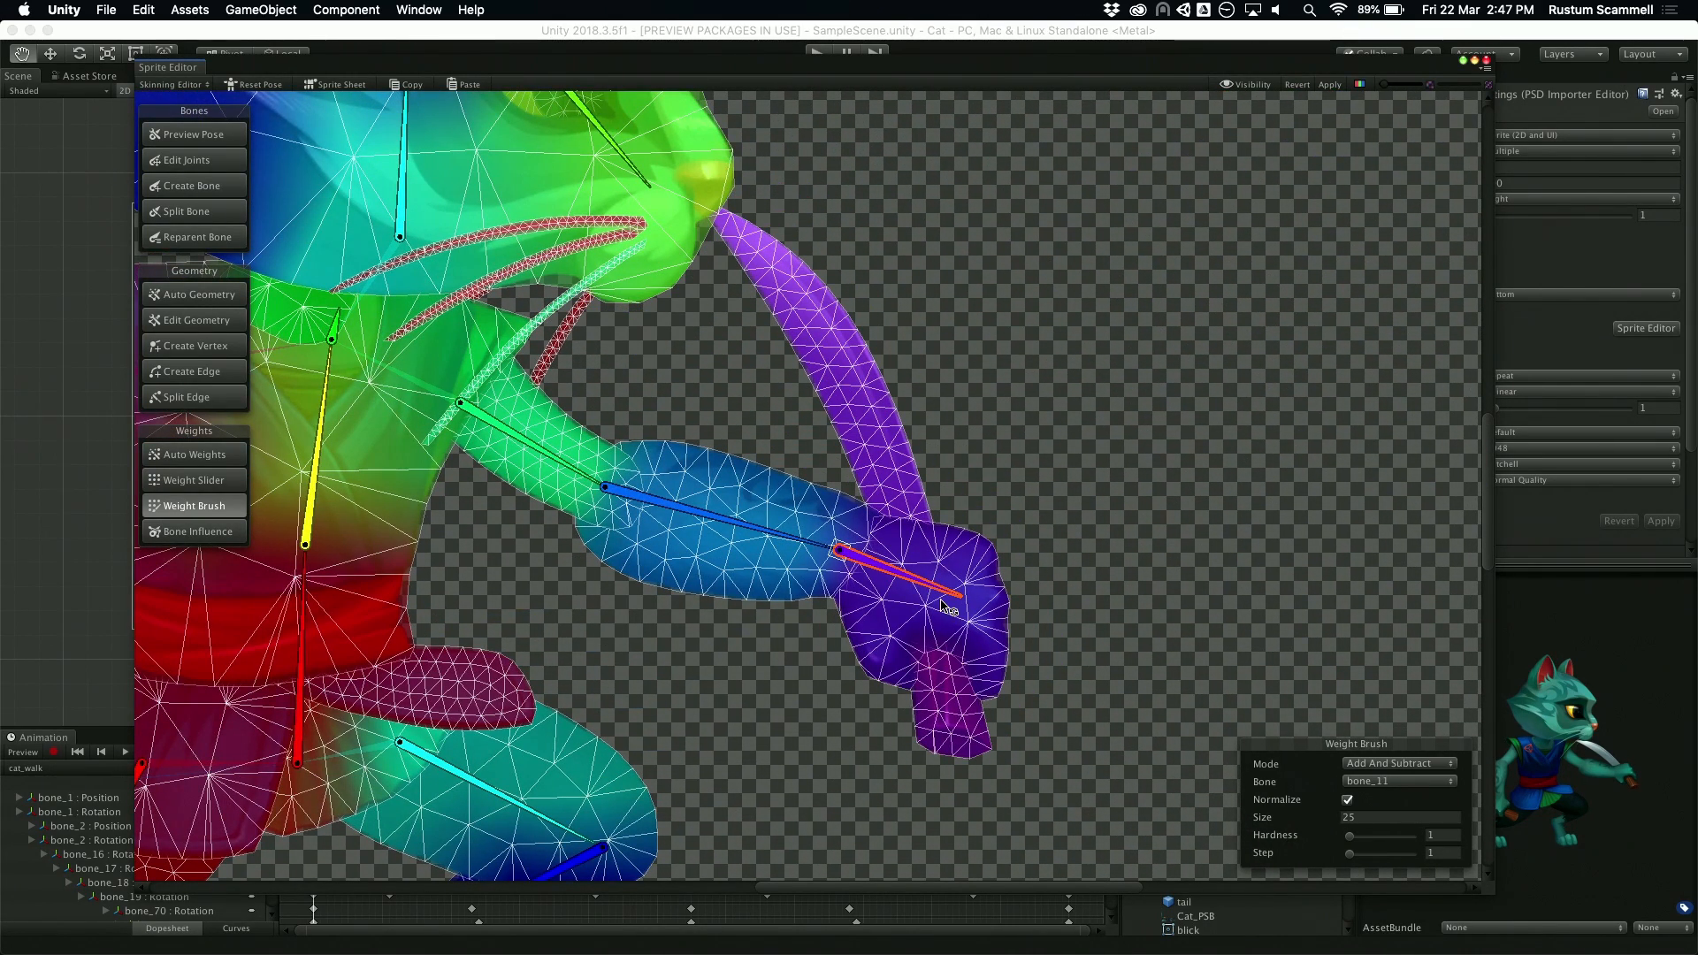
middle_click_drag(708, 653, 1560, 412)
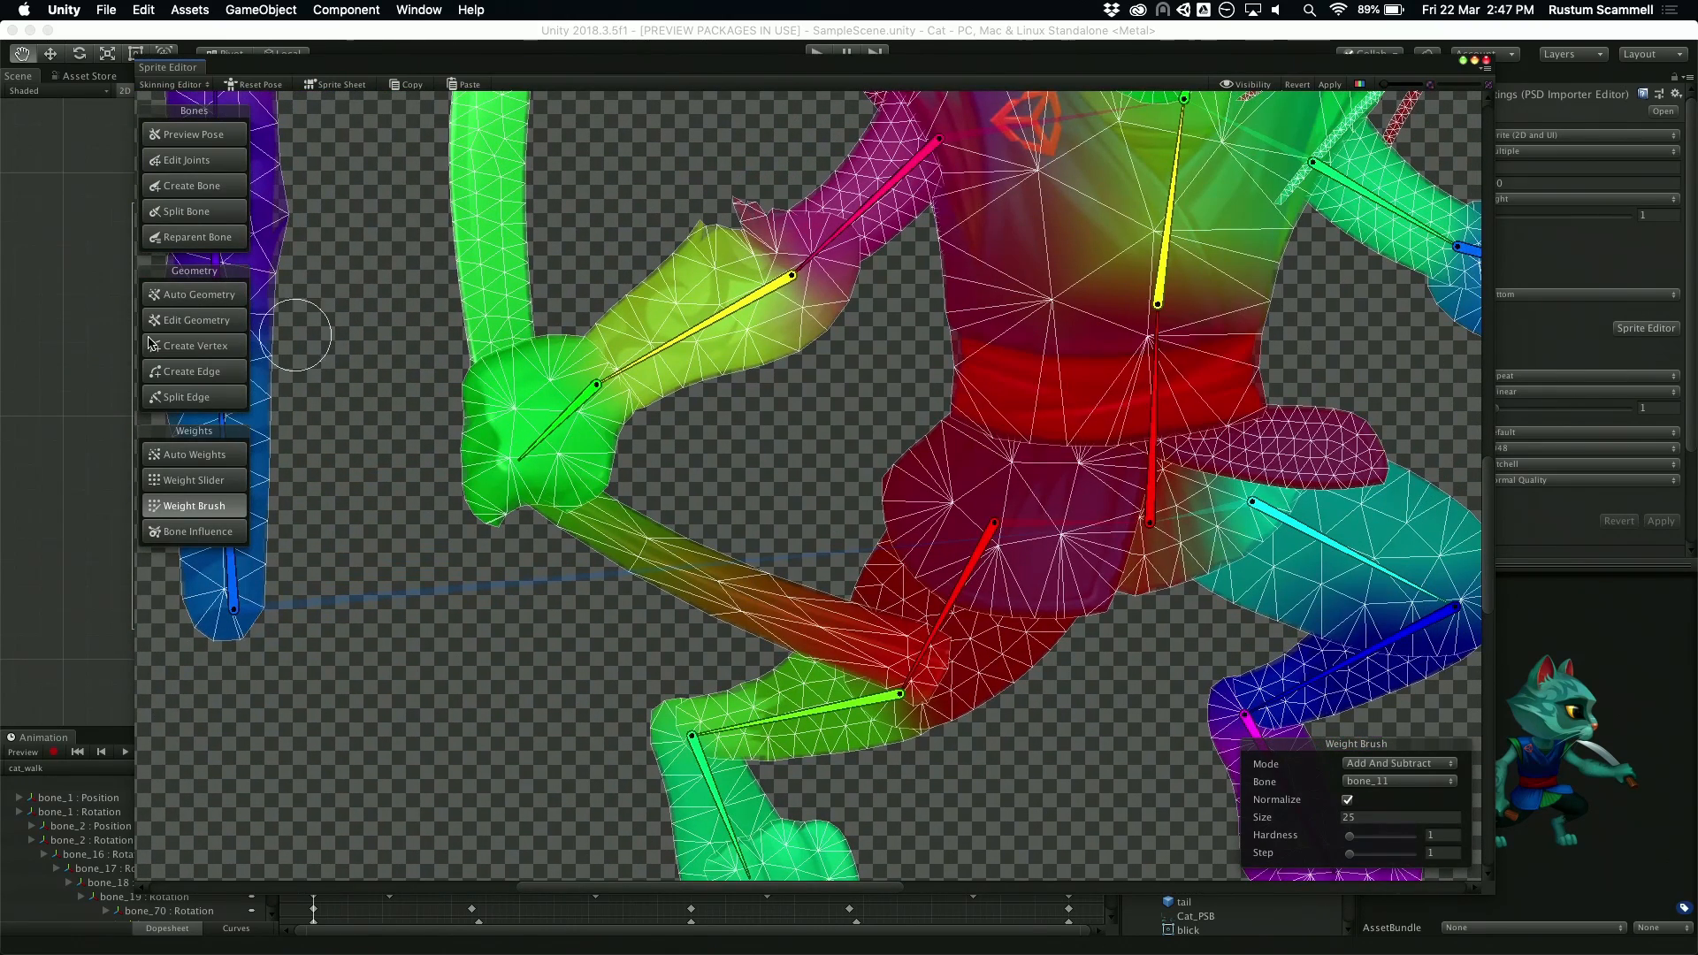
Step: Select the rear hand's knife sprite and examine how its weights are split between bone_14 and the leg bones
scroll(597, 442, "down", 5)
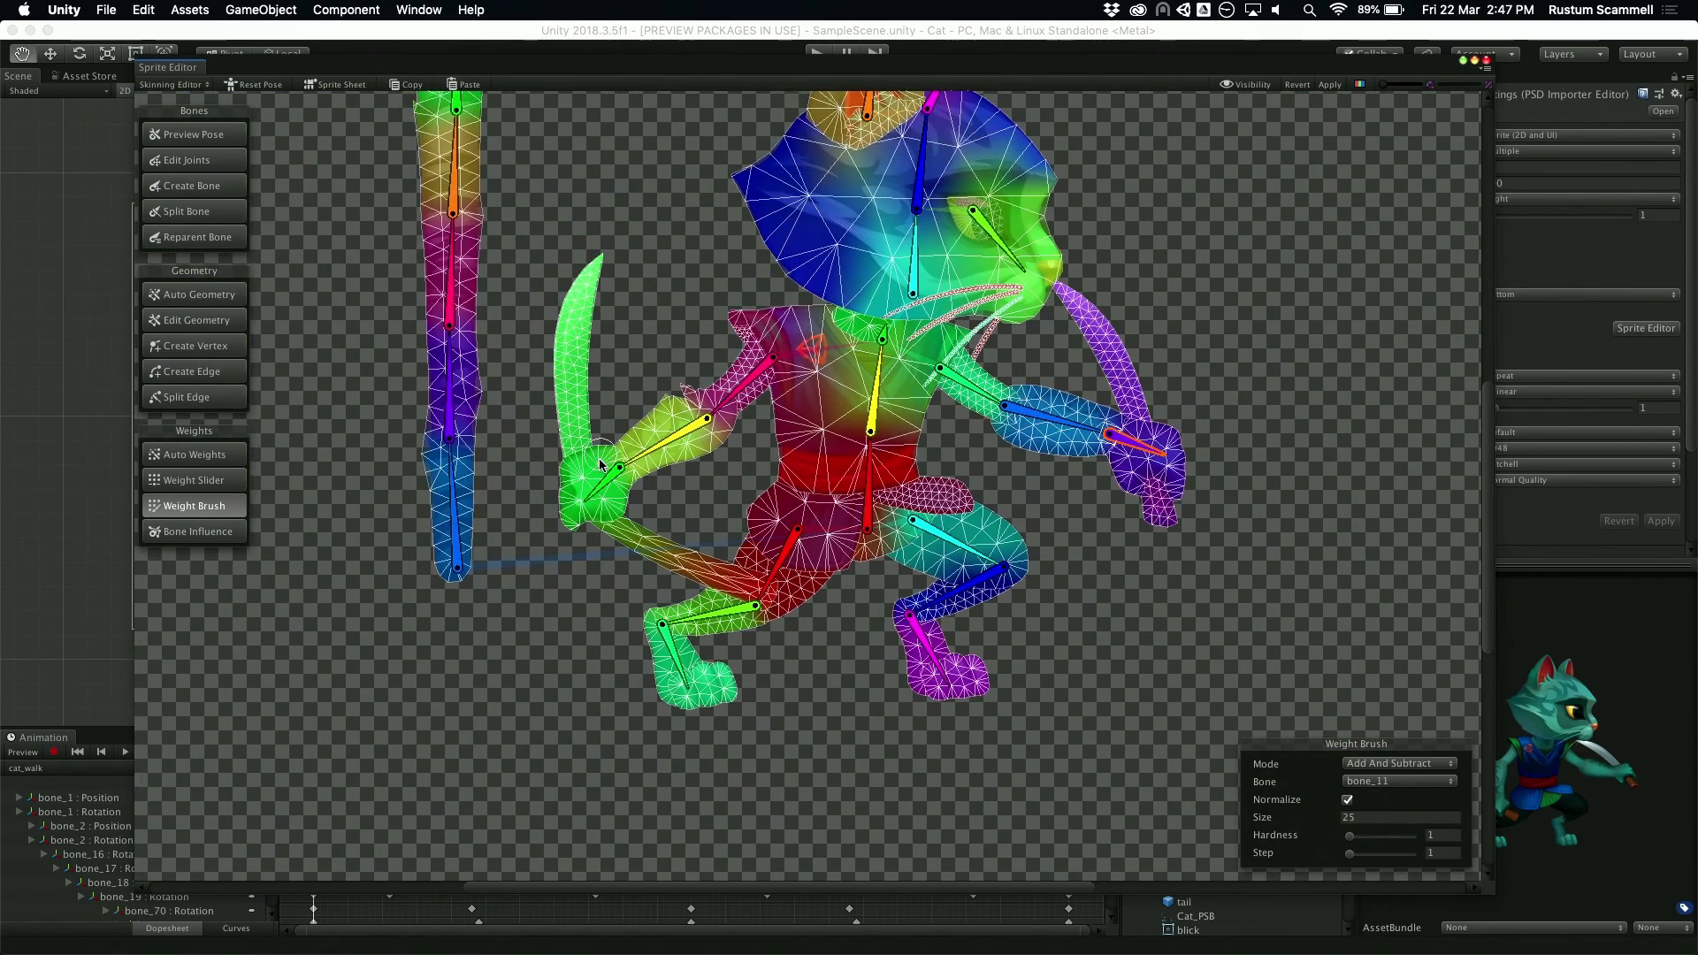
left_click(604, 483)
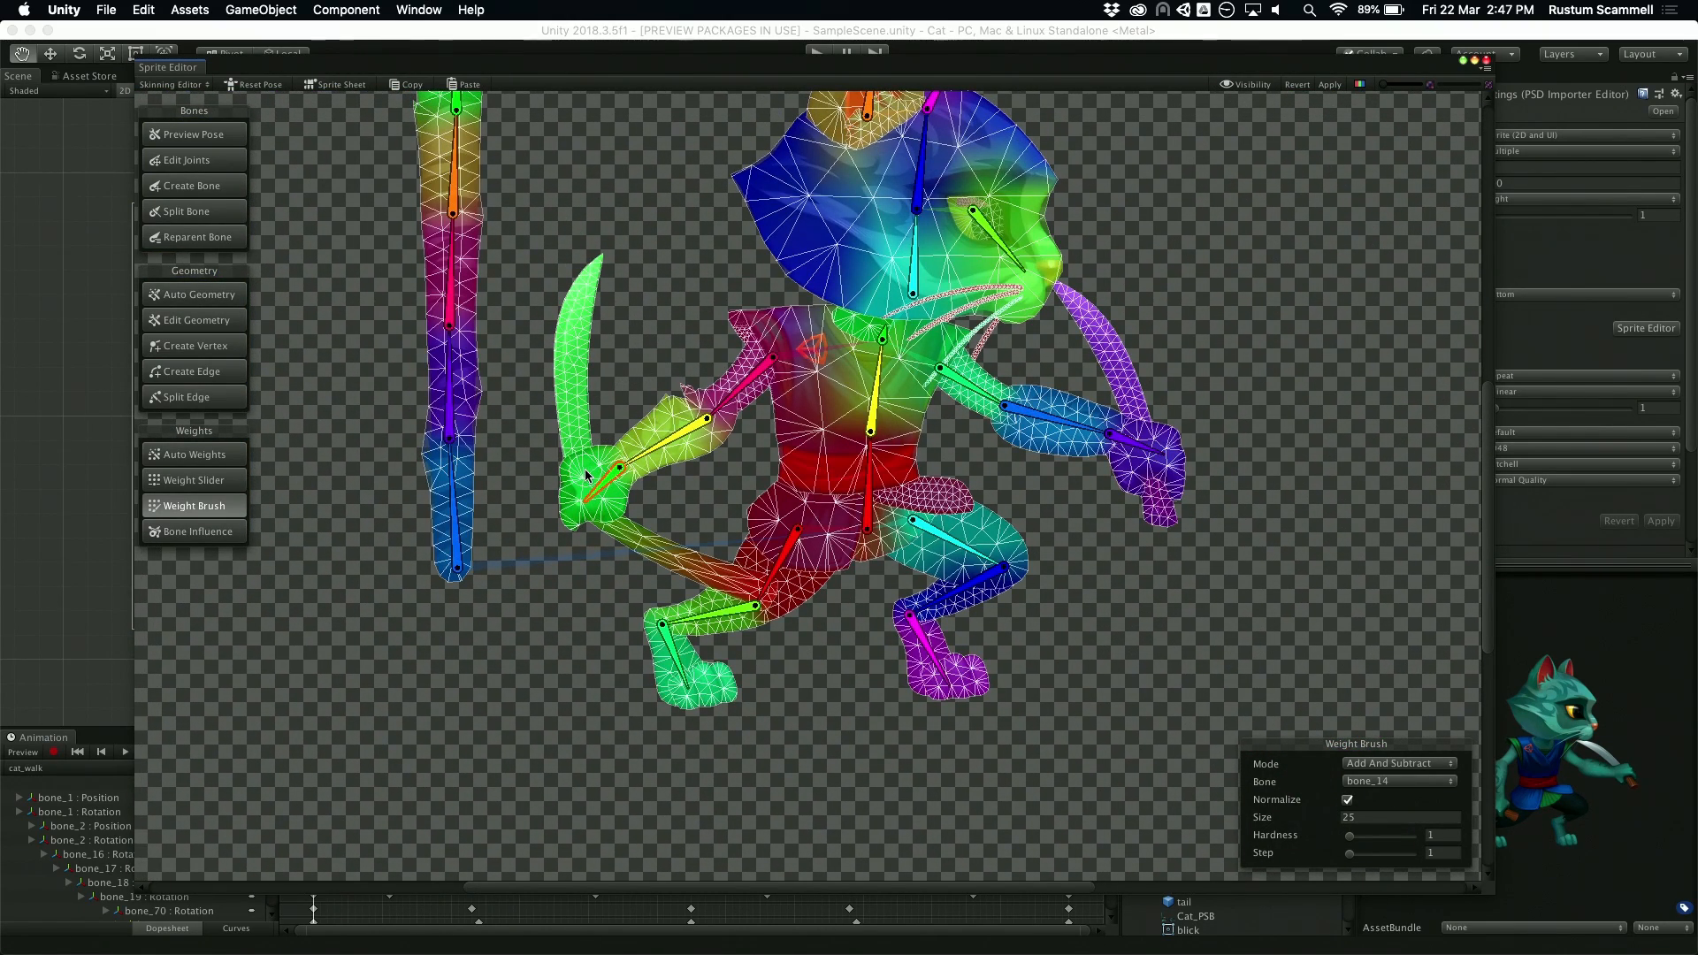
left_click(586, 475)
left_click(591, 407)
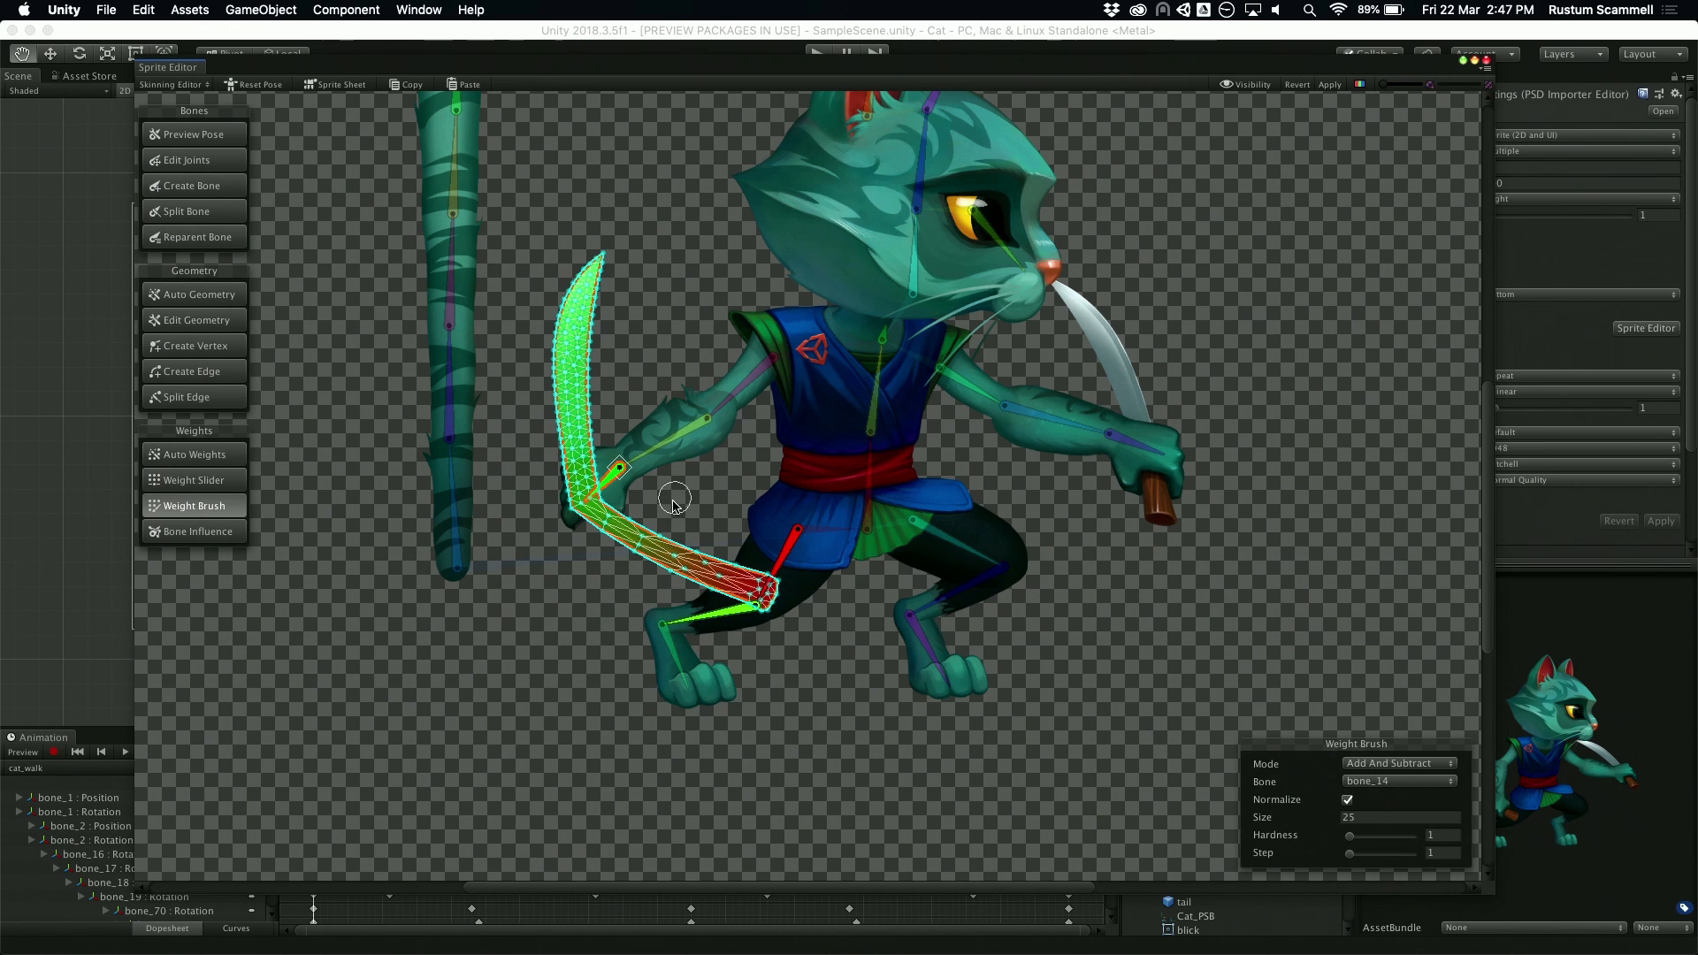
scroll(677, 501, "up", 5)
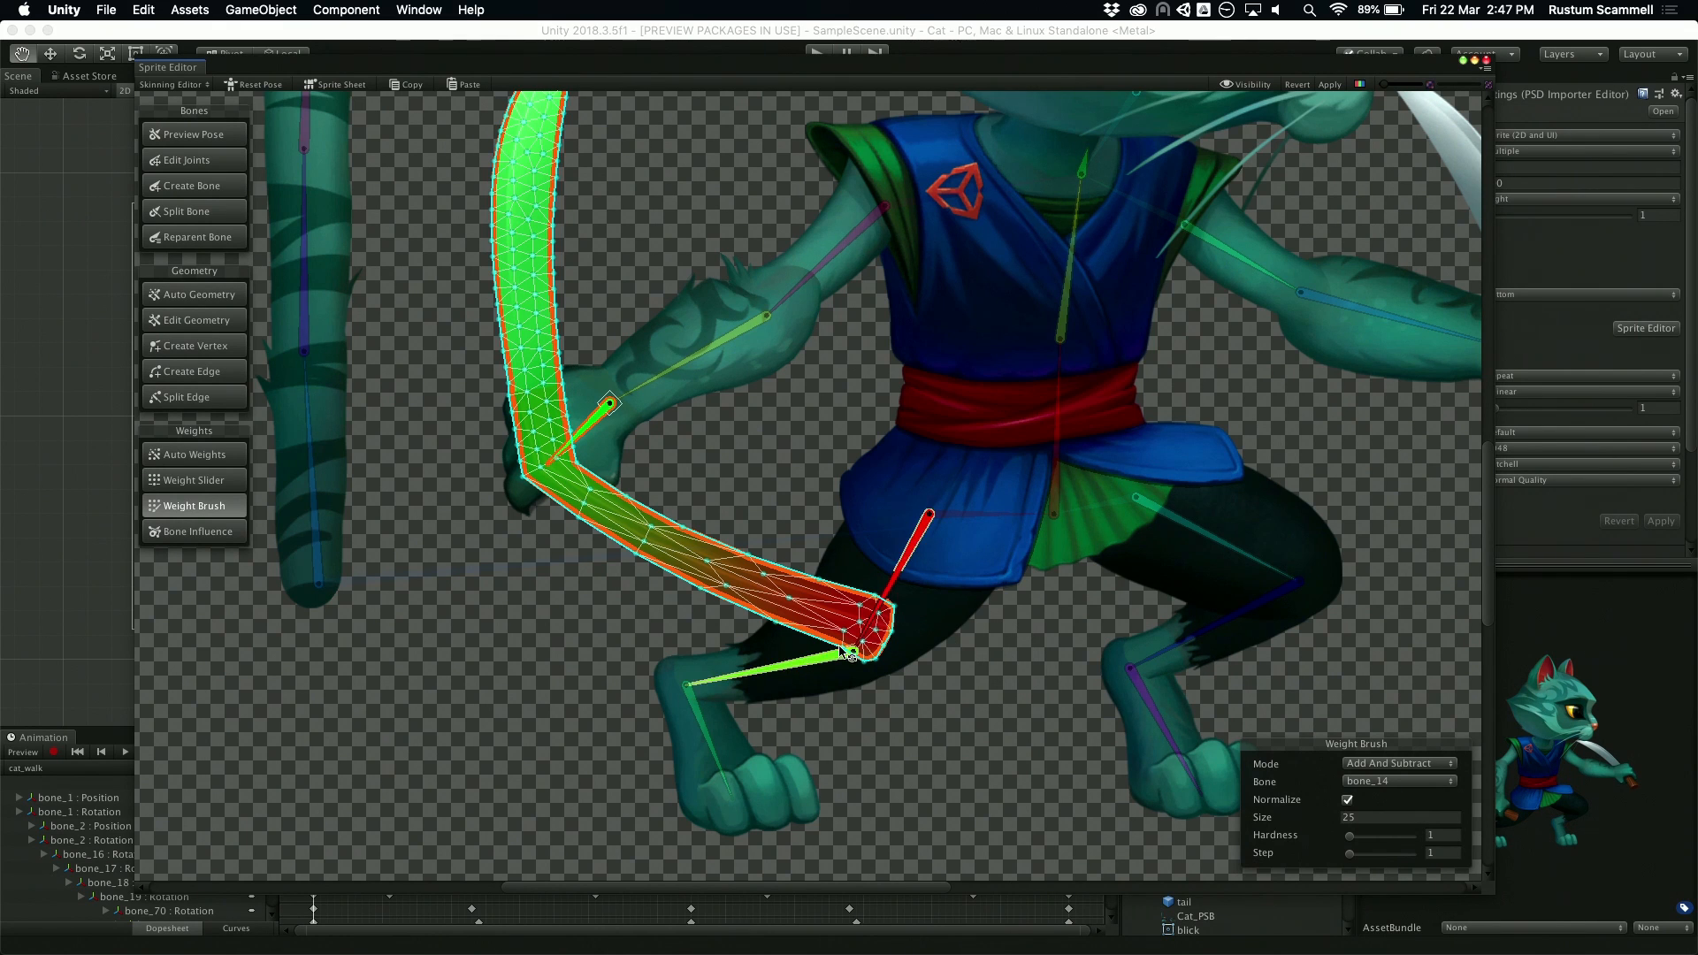
scroll(810, 609, "down", 3)
middle_click_drag(758, 388, 733, 529)
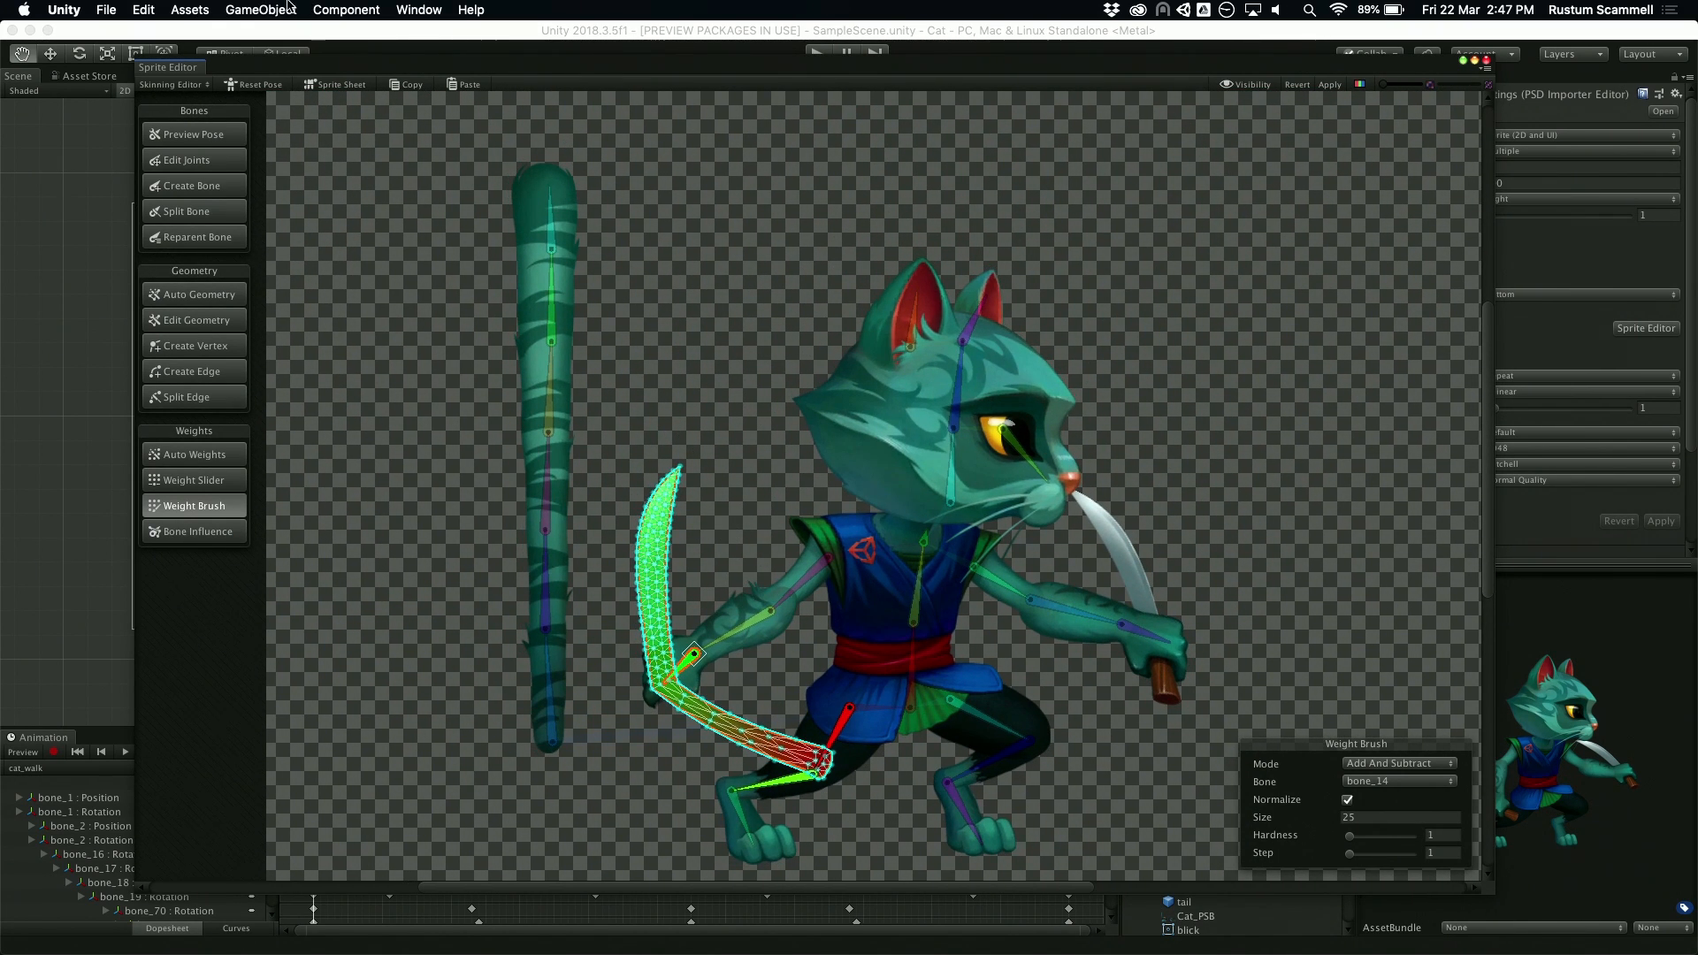
Step: Inspect the head, hand and knife sprites in the sprite sheet layout, reset the pose and return to the character view
left_click(335, 87)
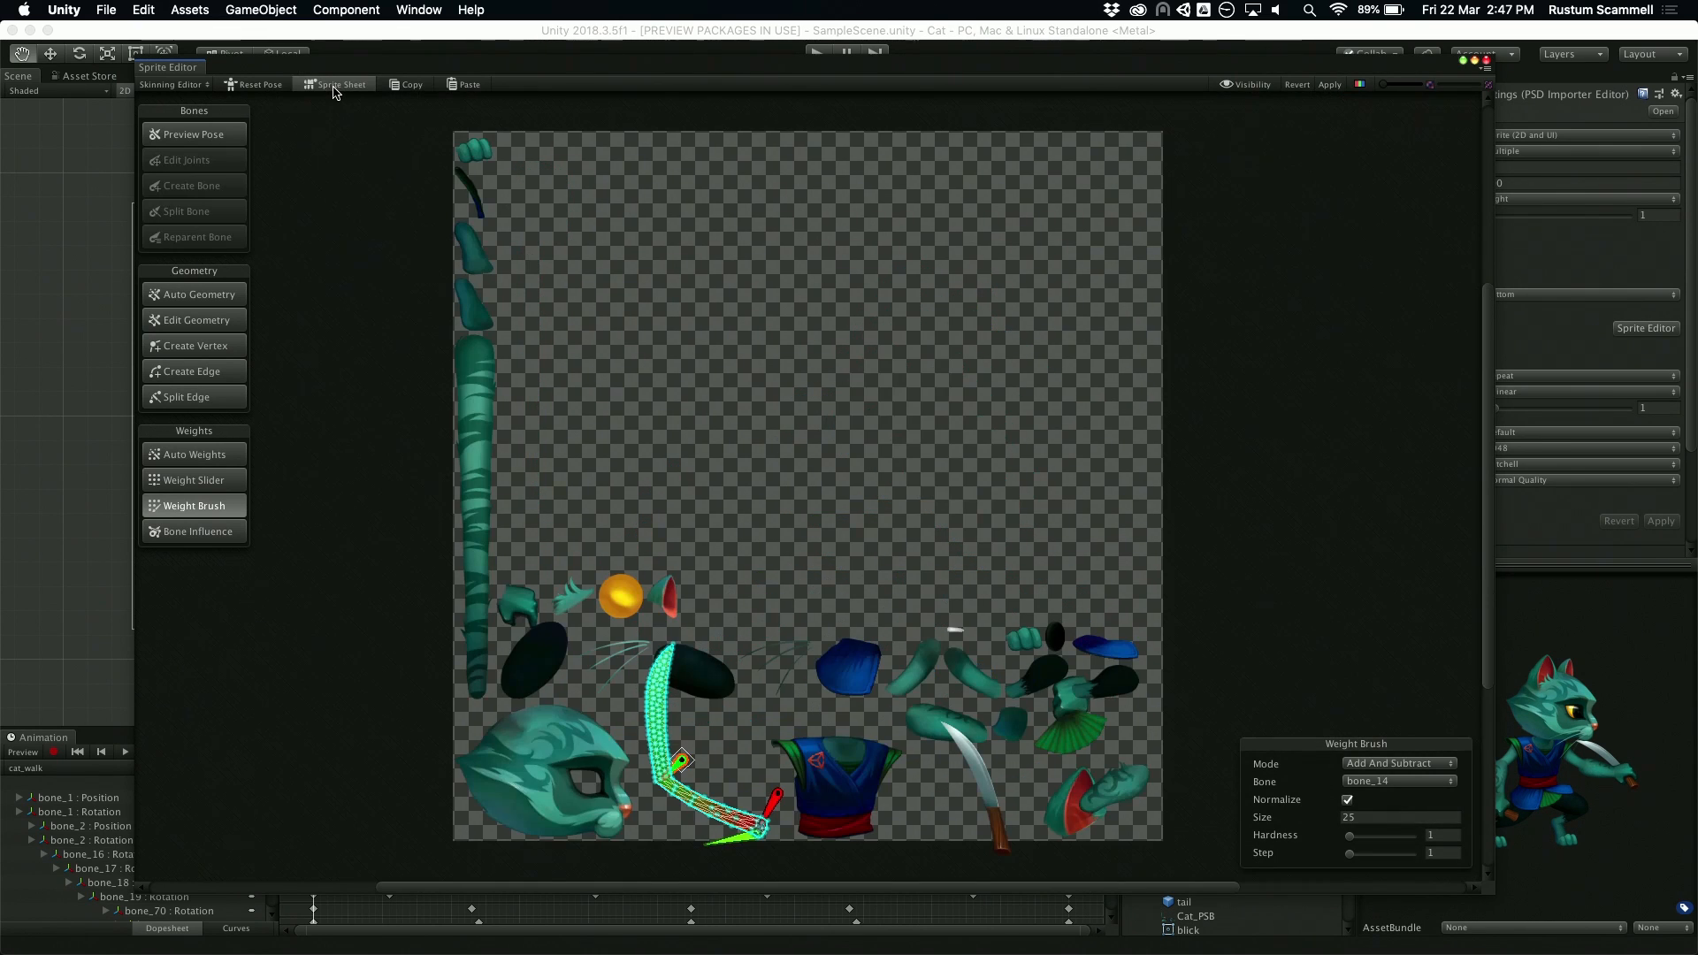
middle_click_drag(741, 489, 775, 365)
scroll(770, 303, "up", 3)
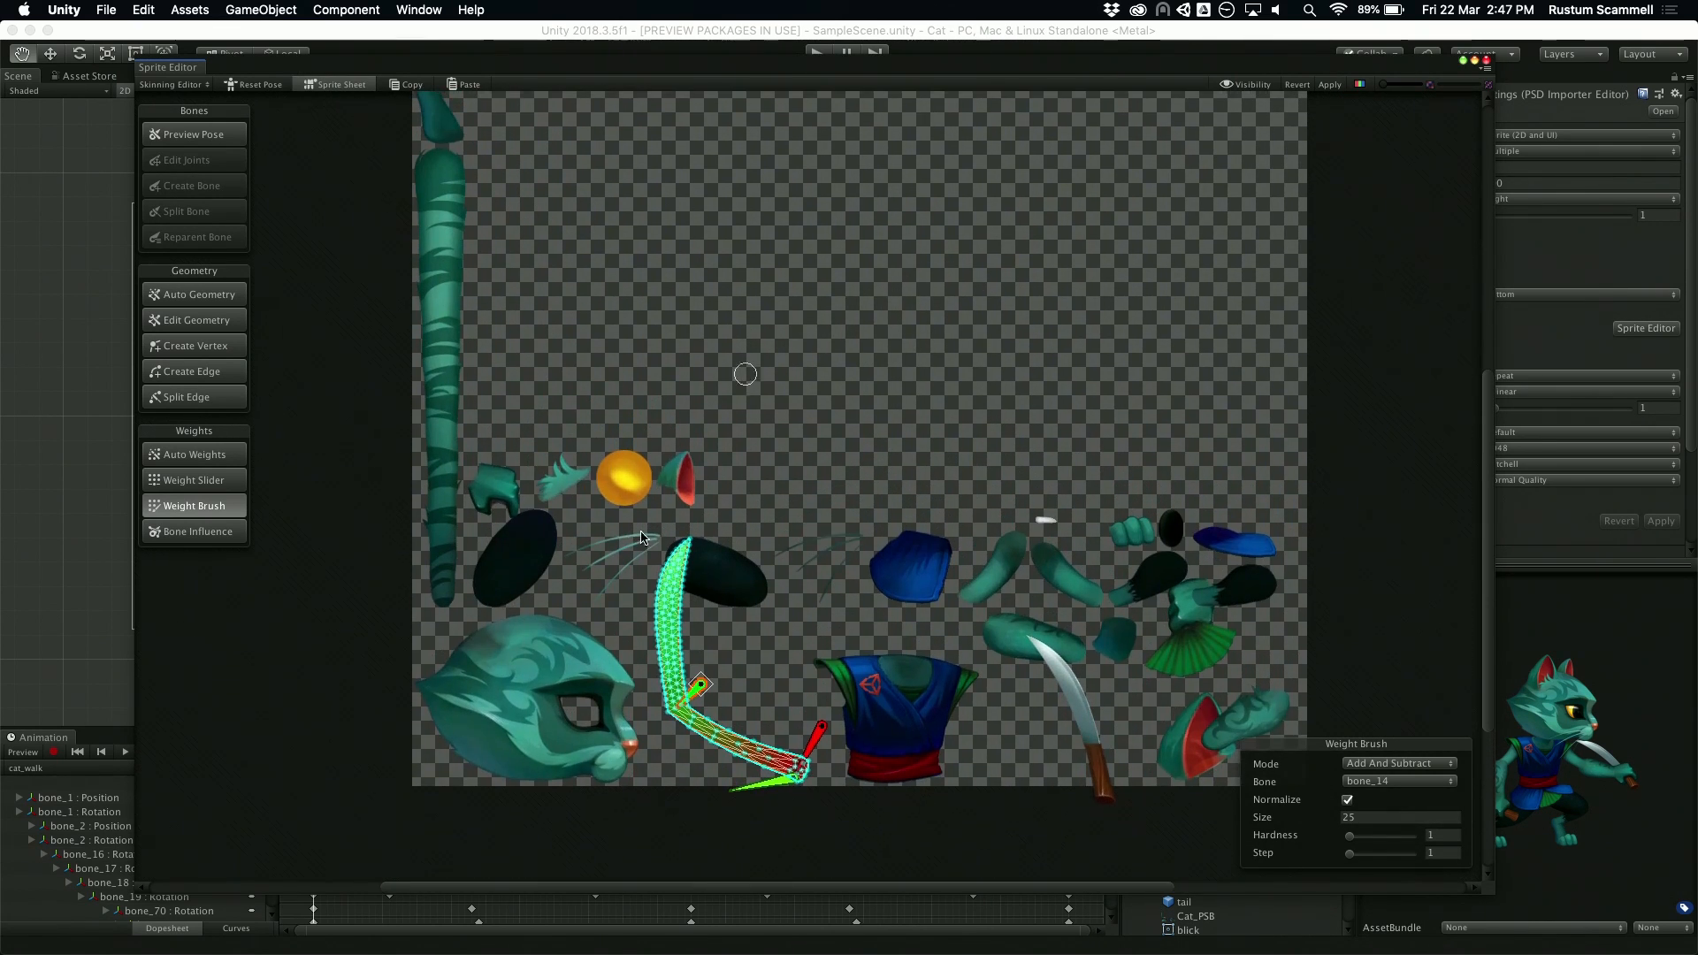
left_click(502, 689)
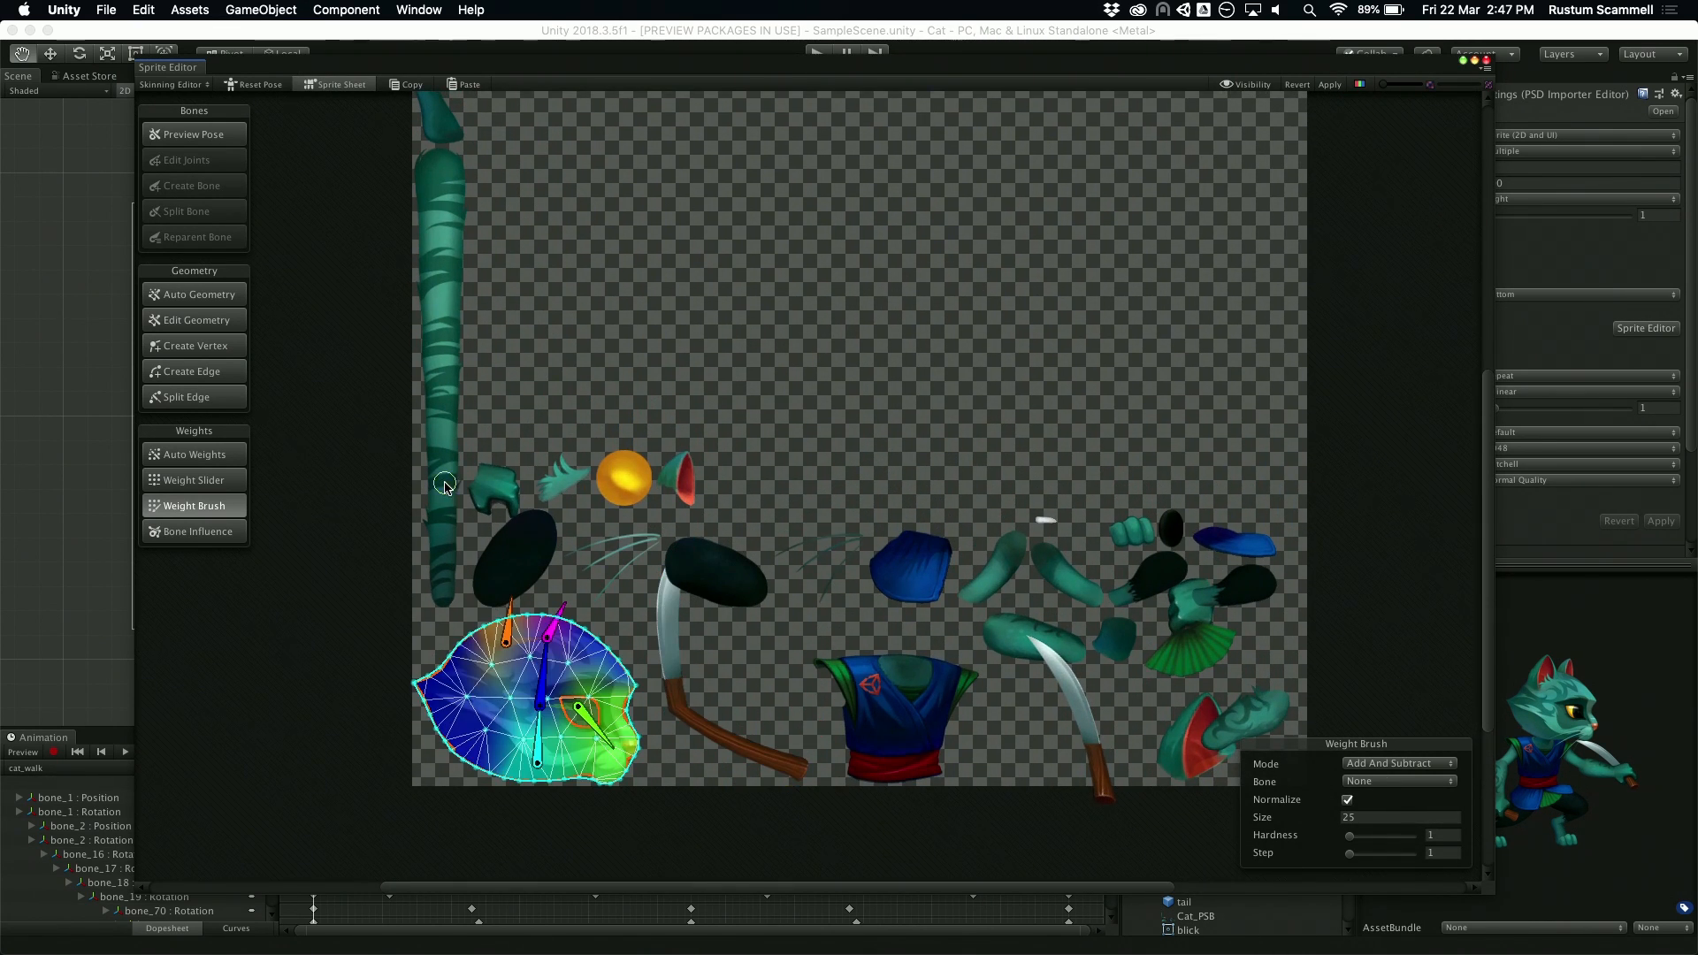
left_click(446, 487)
left_click(500, 498)
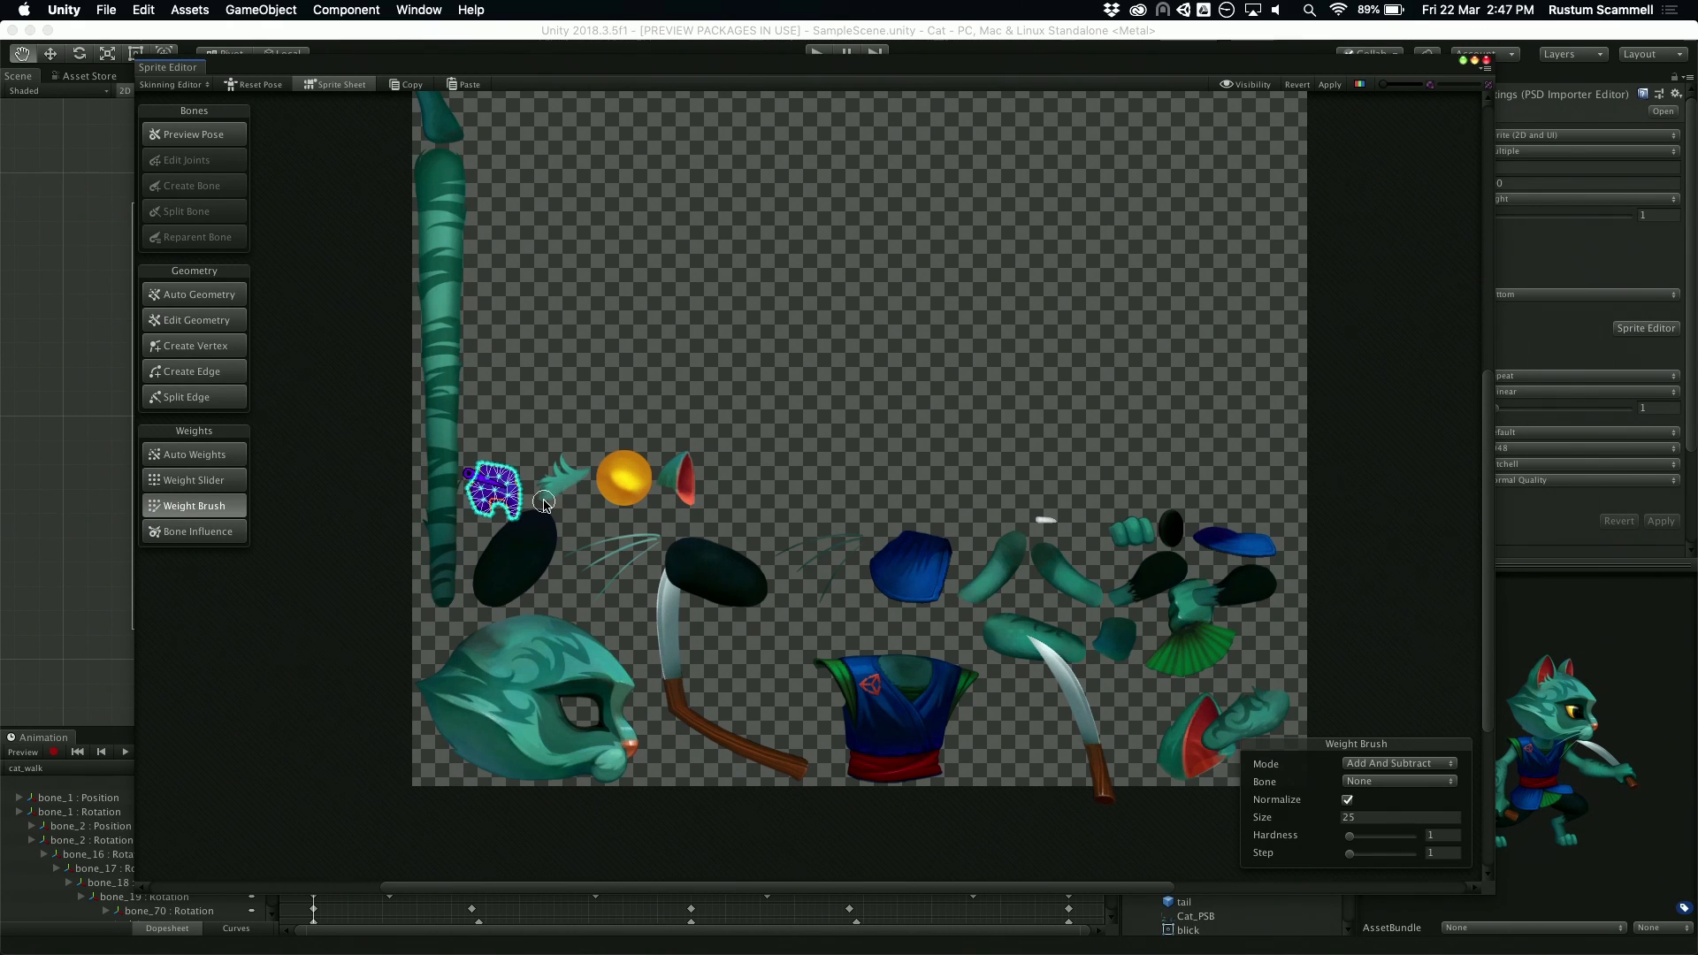
left_click(670, 635)
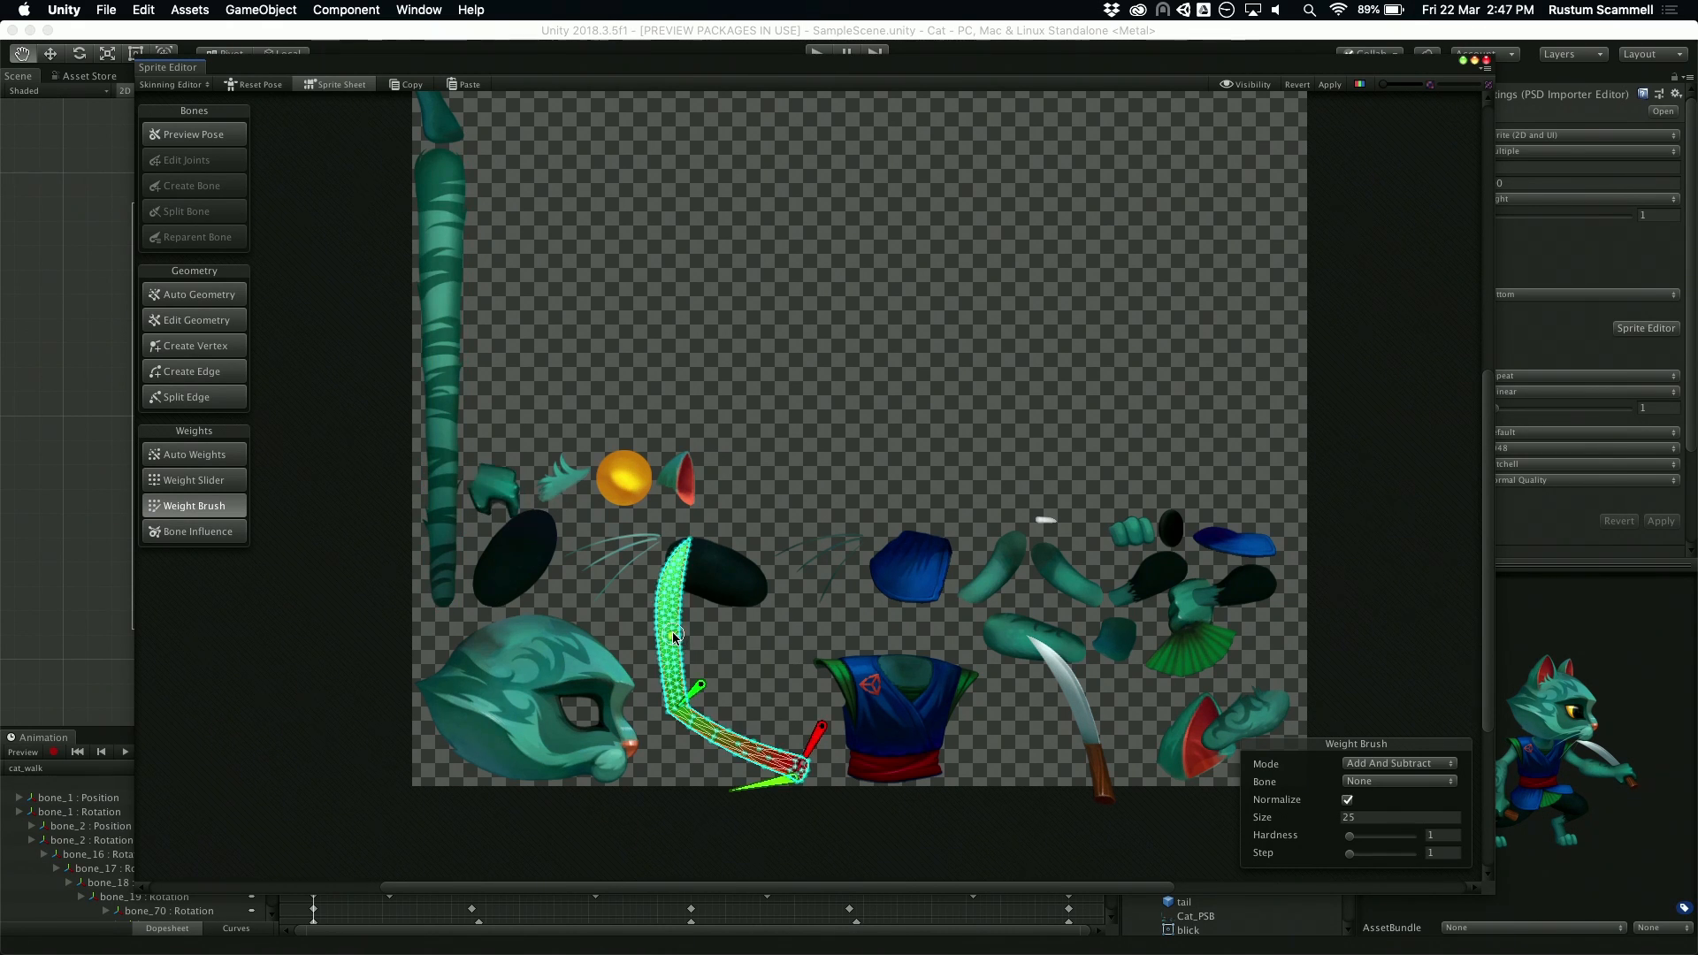
left_click(247, 86)
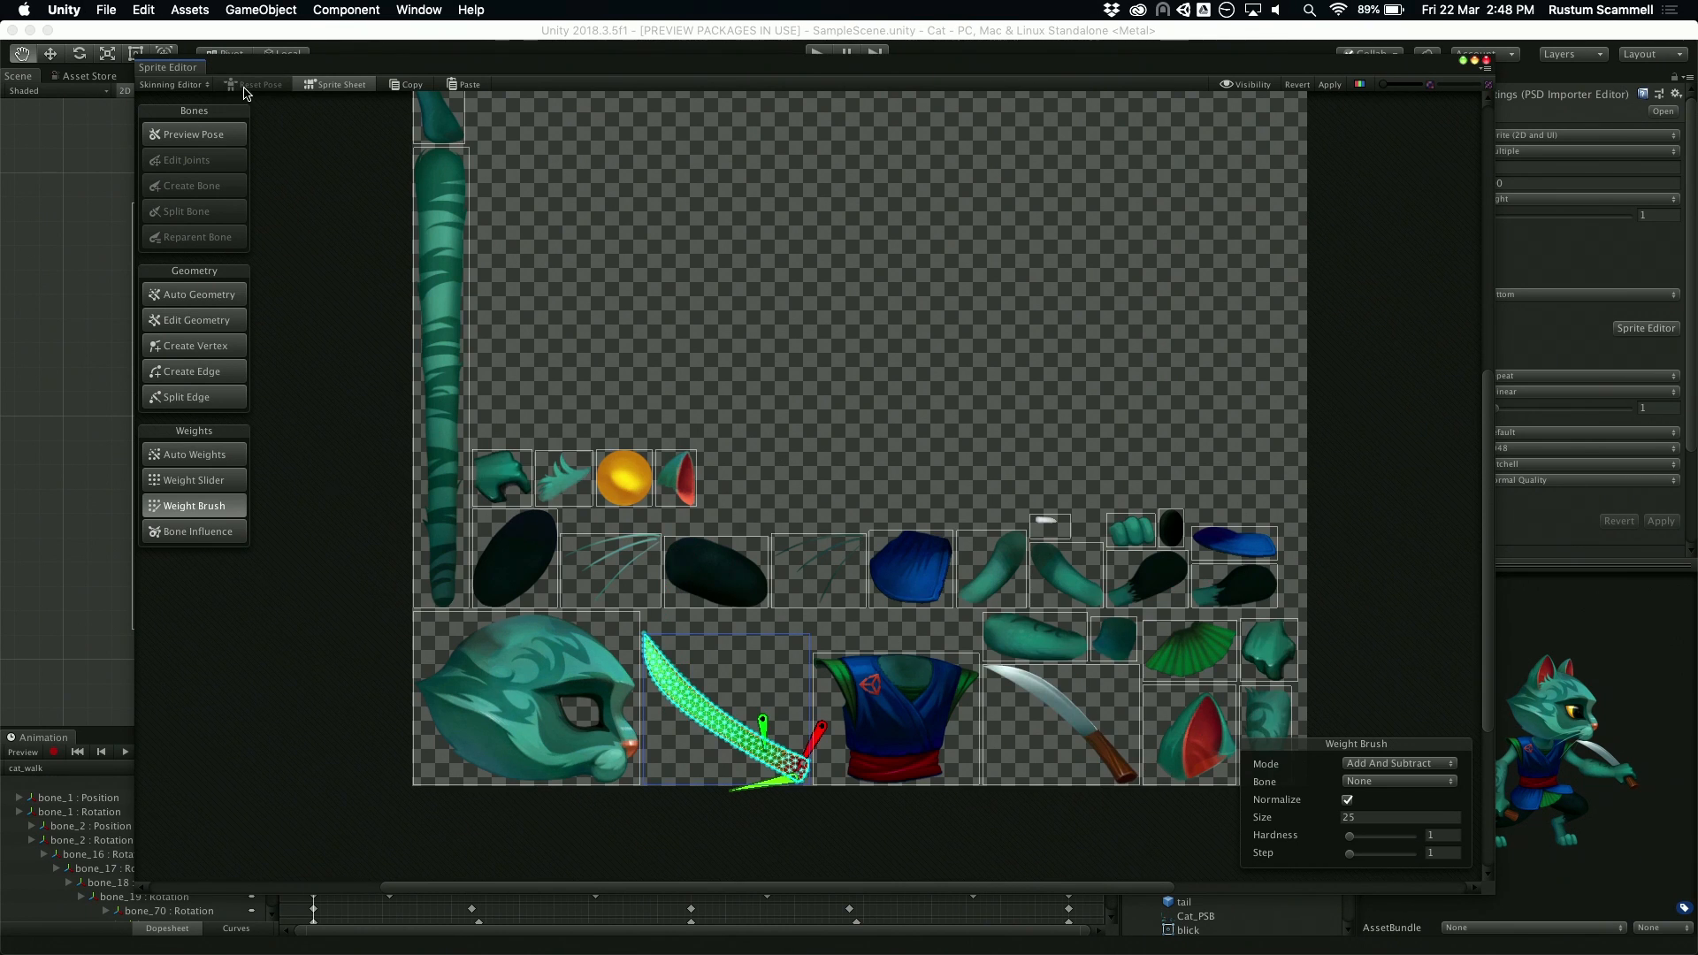
left_click(358, 84)
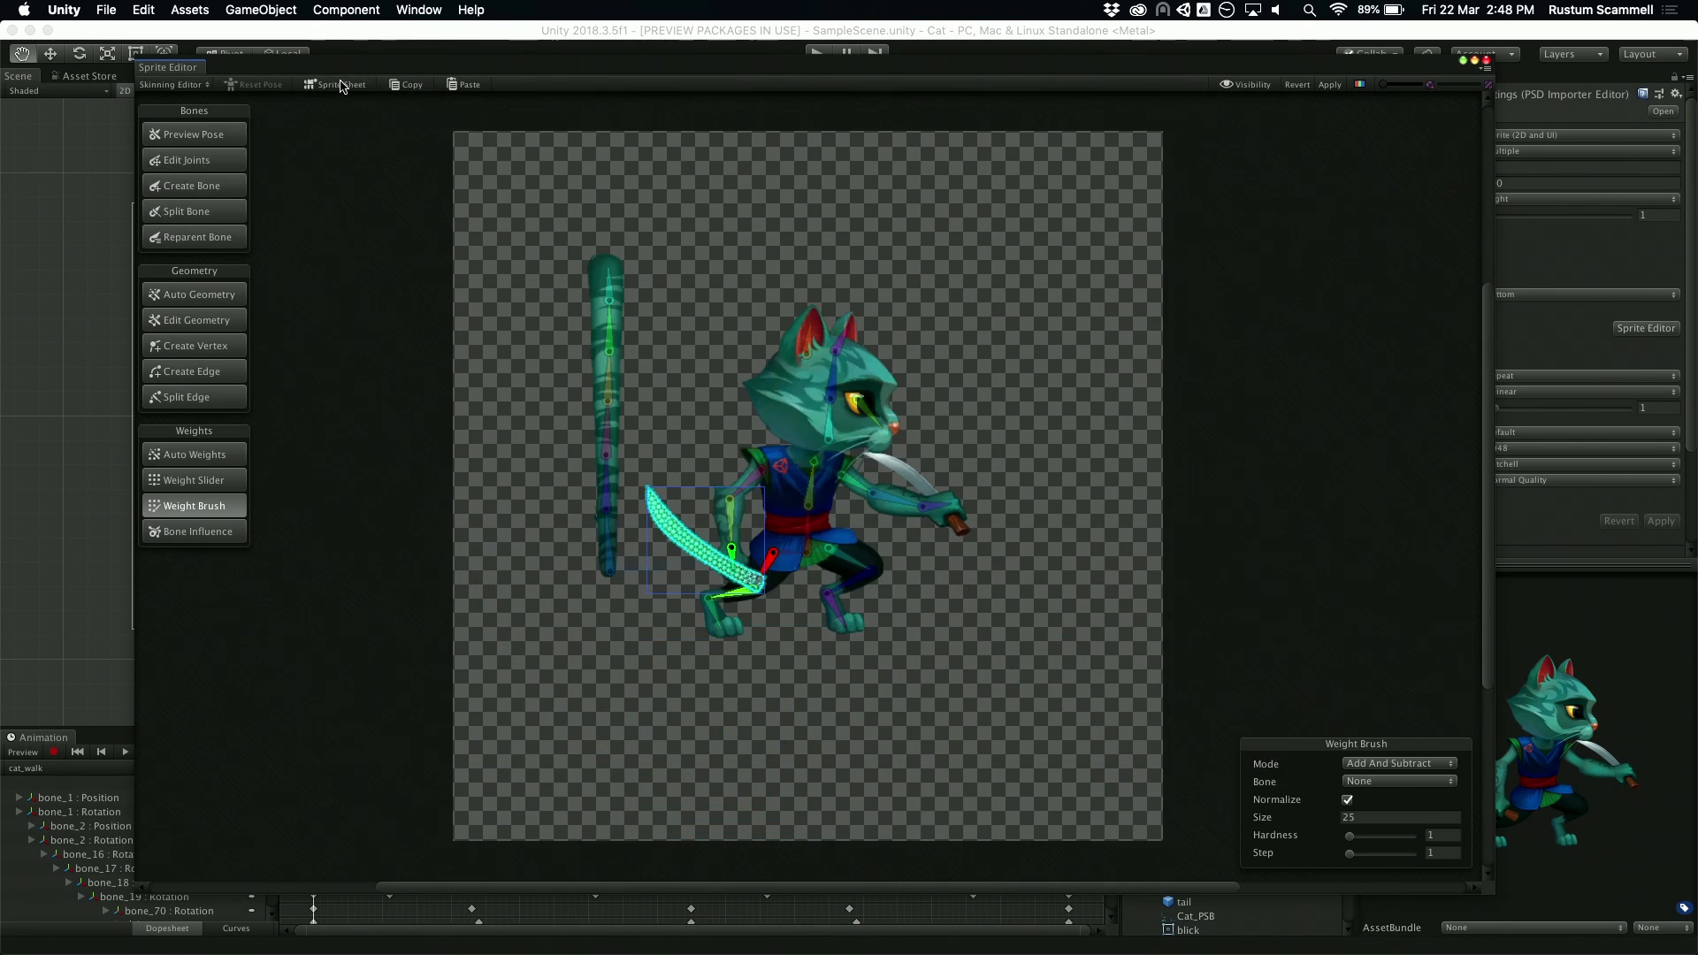
Step: Bend the rear arm's bone_13 and bone_14 outward again to expose the distortion of the selected knife sprite
scroll(789, 389, "up", 5)
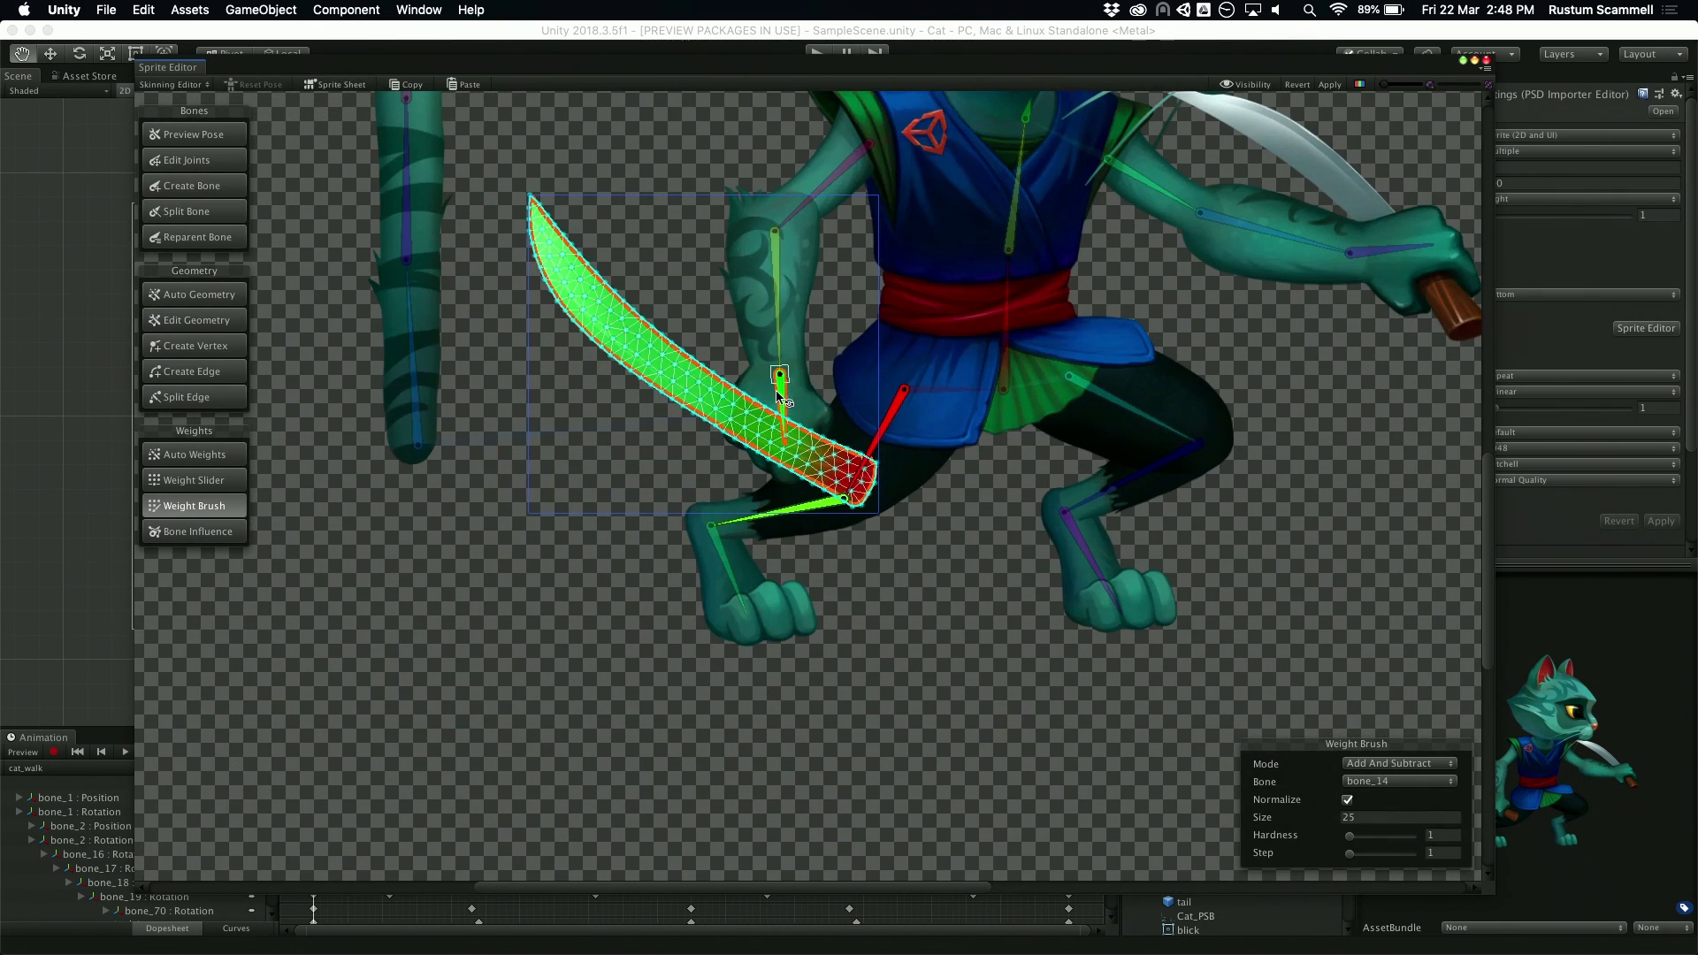
left_click_drag(778, 396, 755, 398)
middle_click_drag(615, 369, 570, 417)
left_click_drag(713, 350, 676, 352)
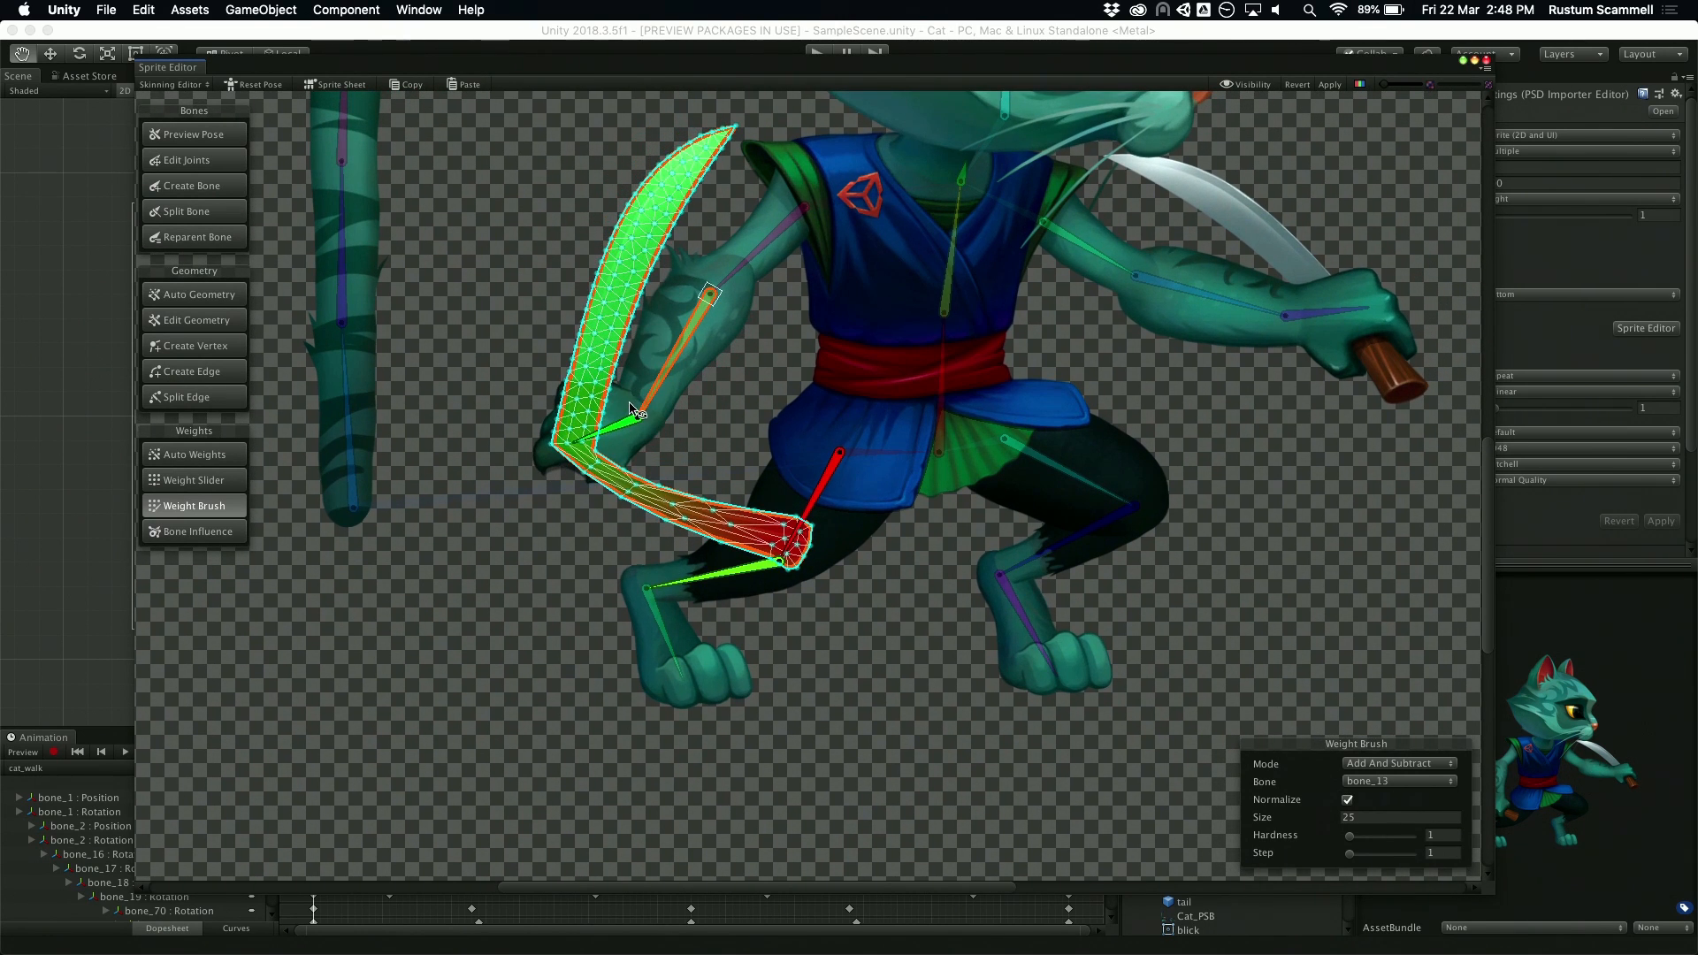
left_click_drag(619, 432, 605, 456)
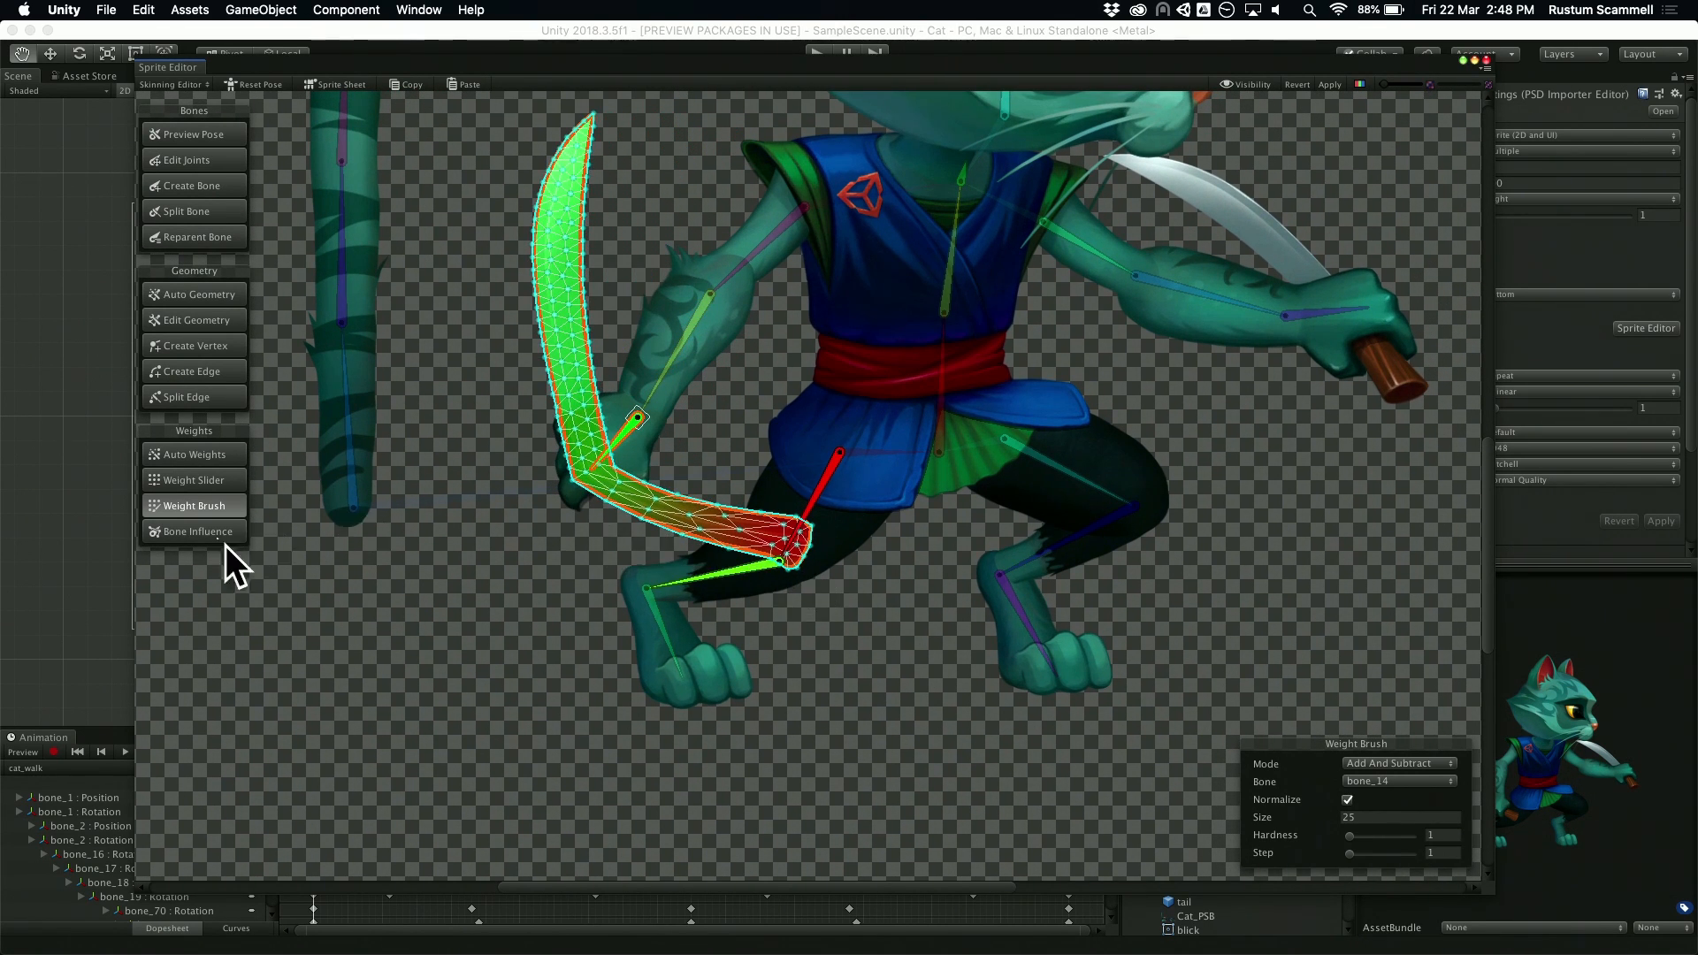
Step: Remove bone_18 and bone_19 from the bone influences of R_knife, keeping only bone_14
left_click(177, 533)
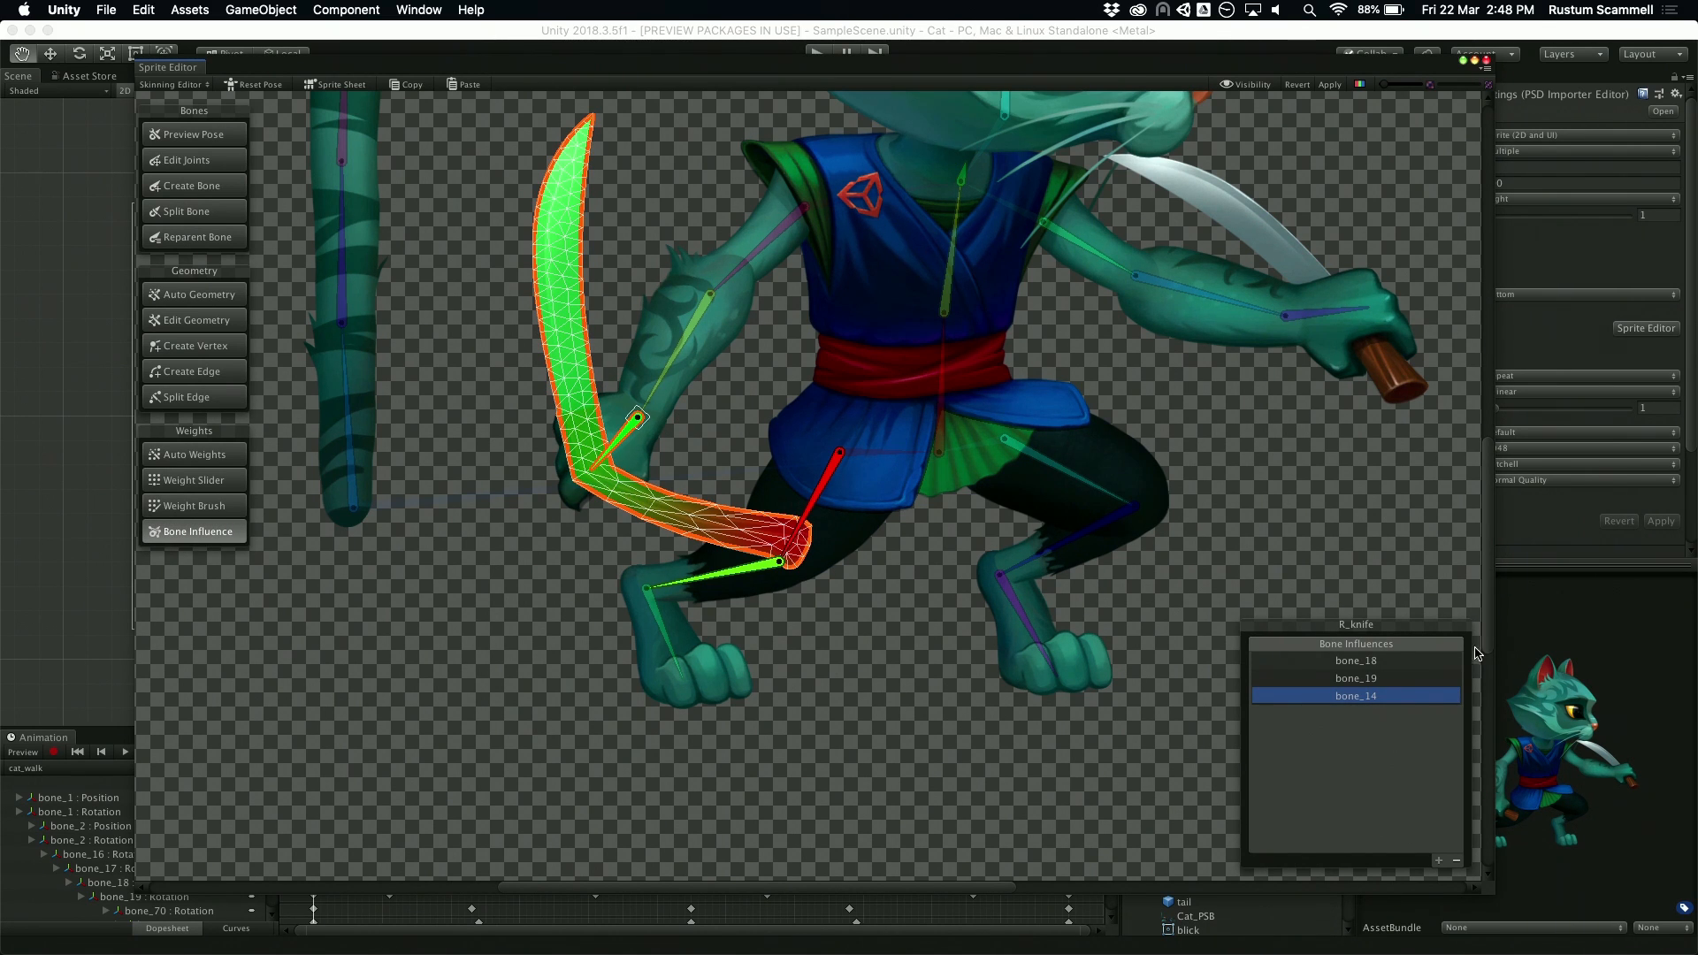
left_click(1412, 681)
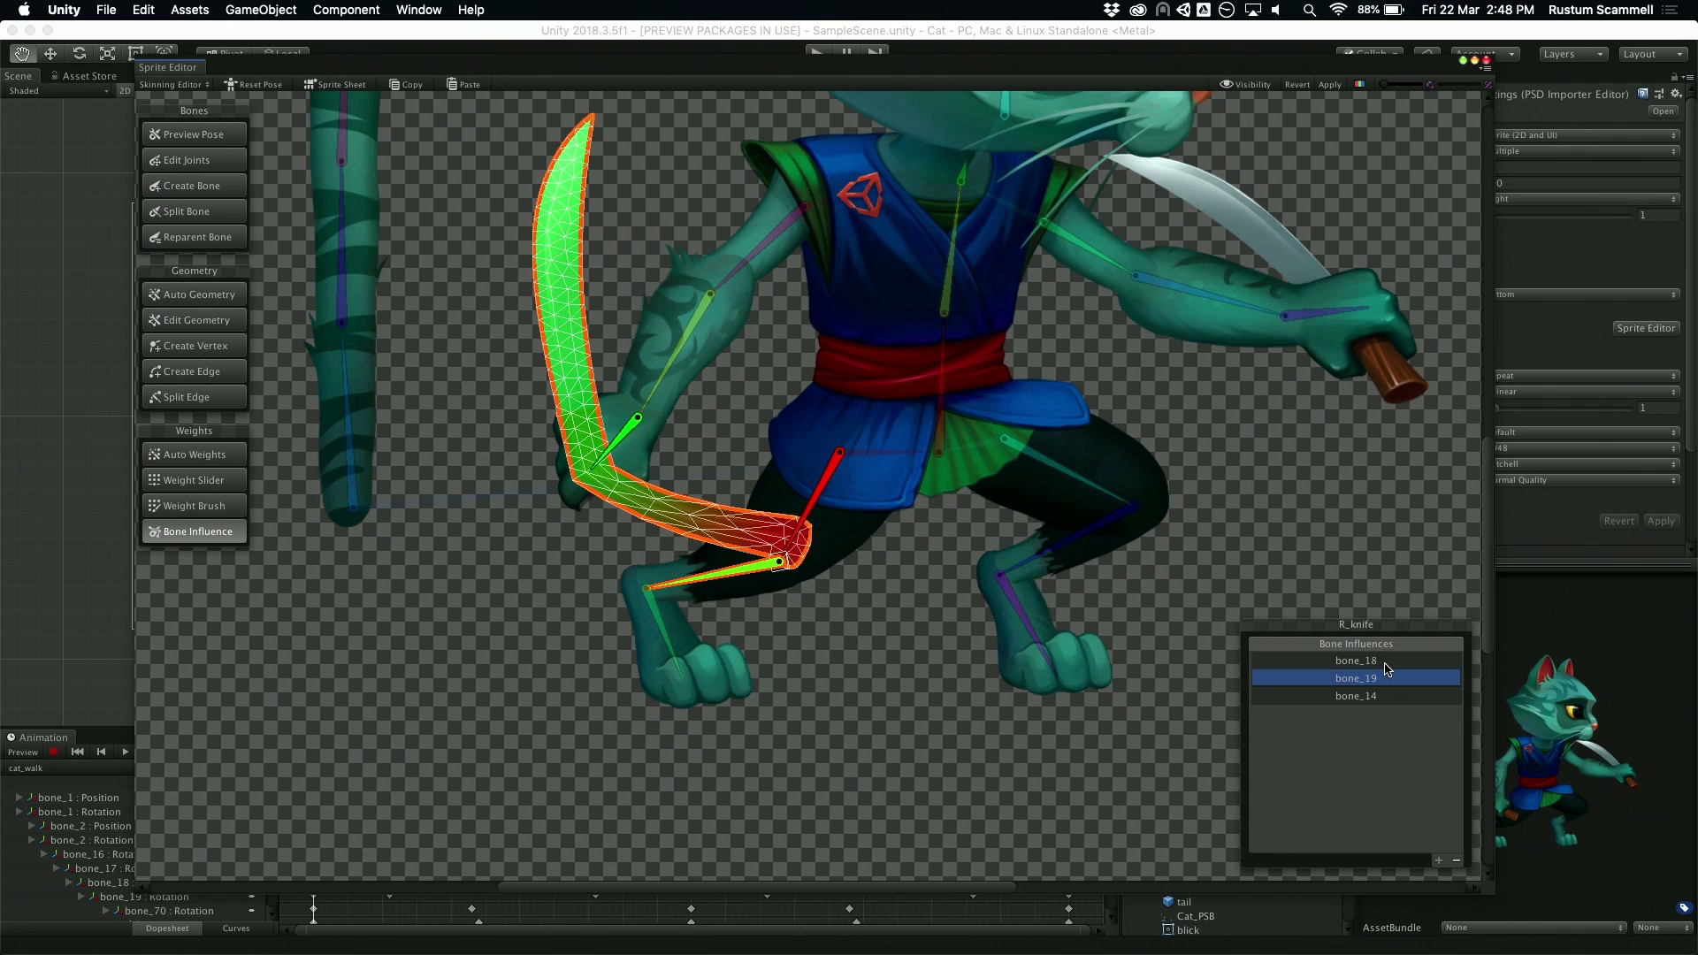
left_click(1386, 664)
left_click(1457, 861)
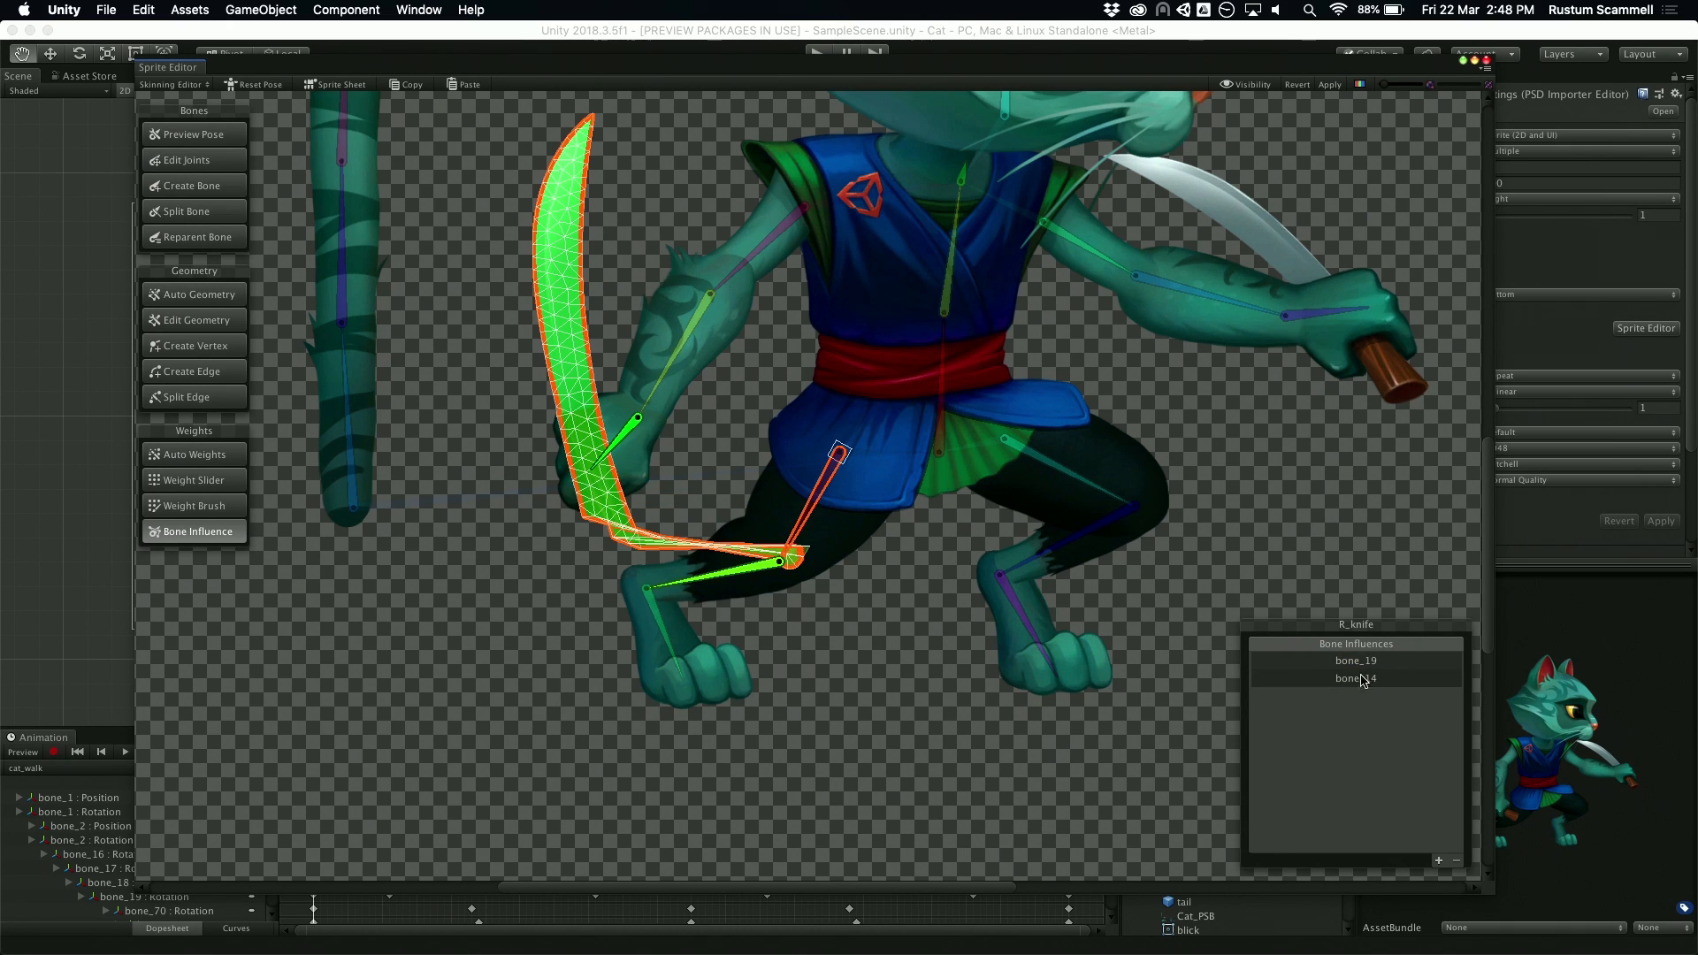
left_click(1359, 665)
left_click(1456, 861)
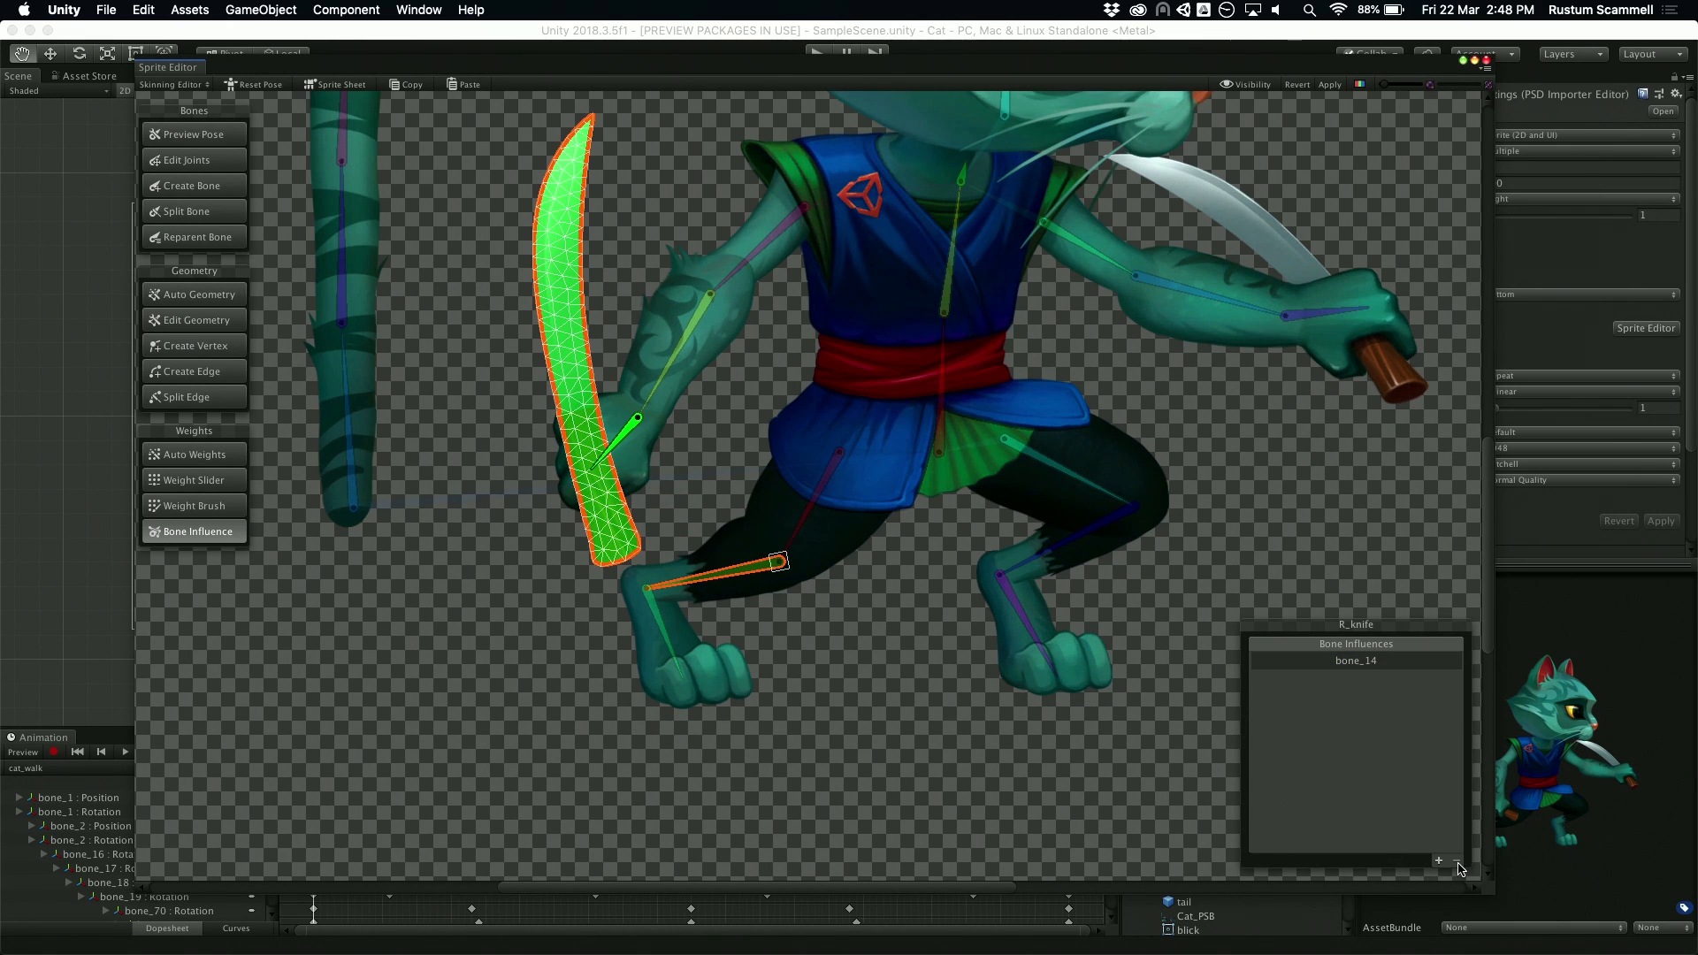
Step: Test that R_knife follows the hand by rotating bone_14 and the rear forearm bone
left_click(624, 446)
left_click_drag(624, 449, 653, 447)
left_click_drag(659, 358, 626, 335)
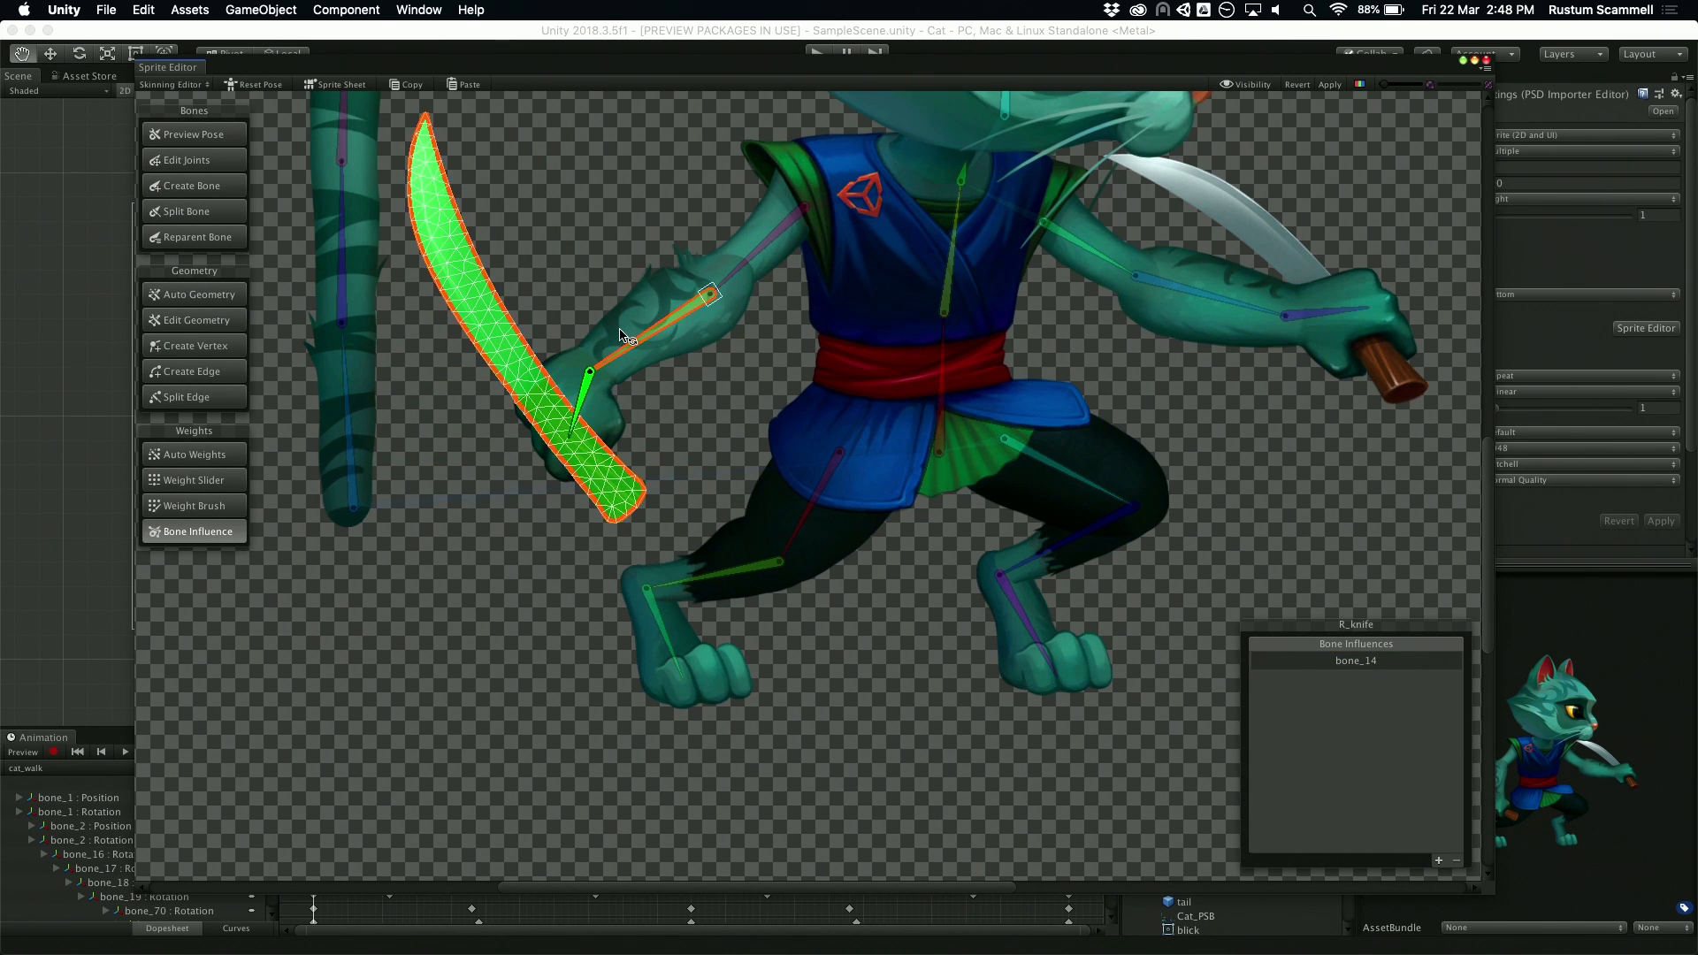
Step: Reset the character's pose and close the Sprite Editor
scroll(628, 337, "down", 5)
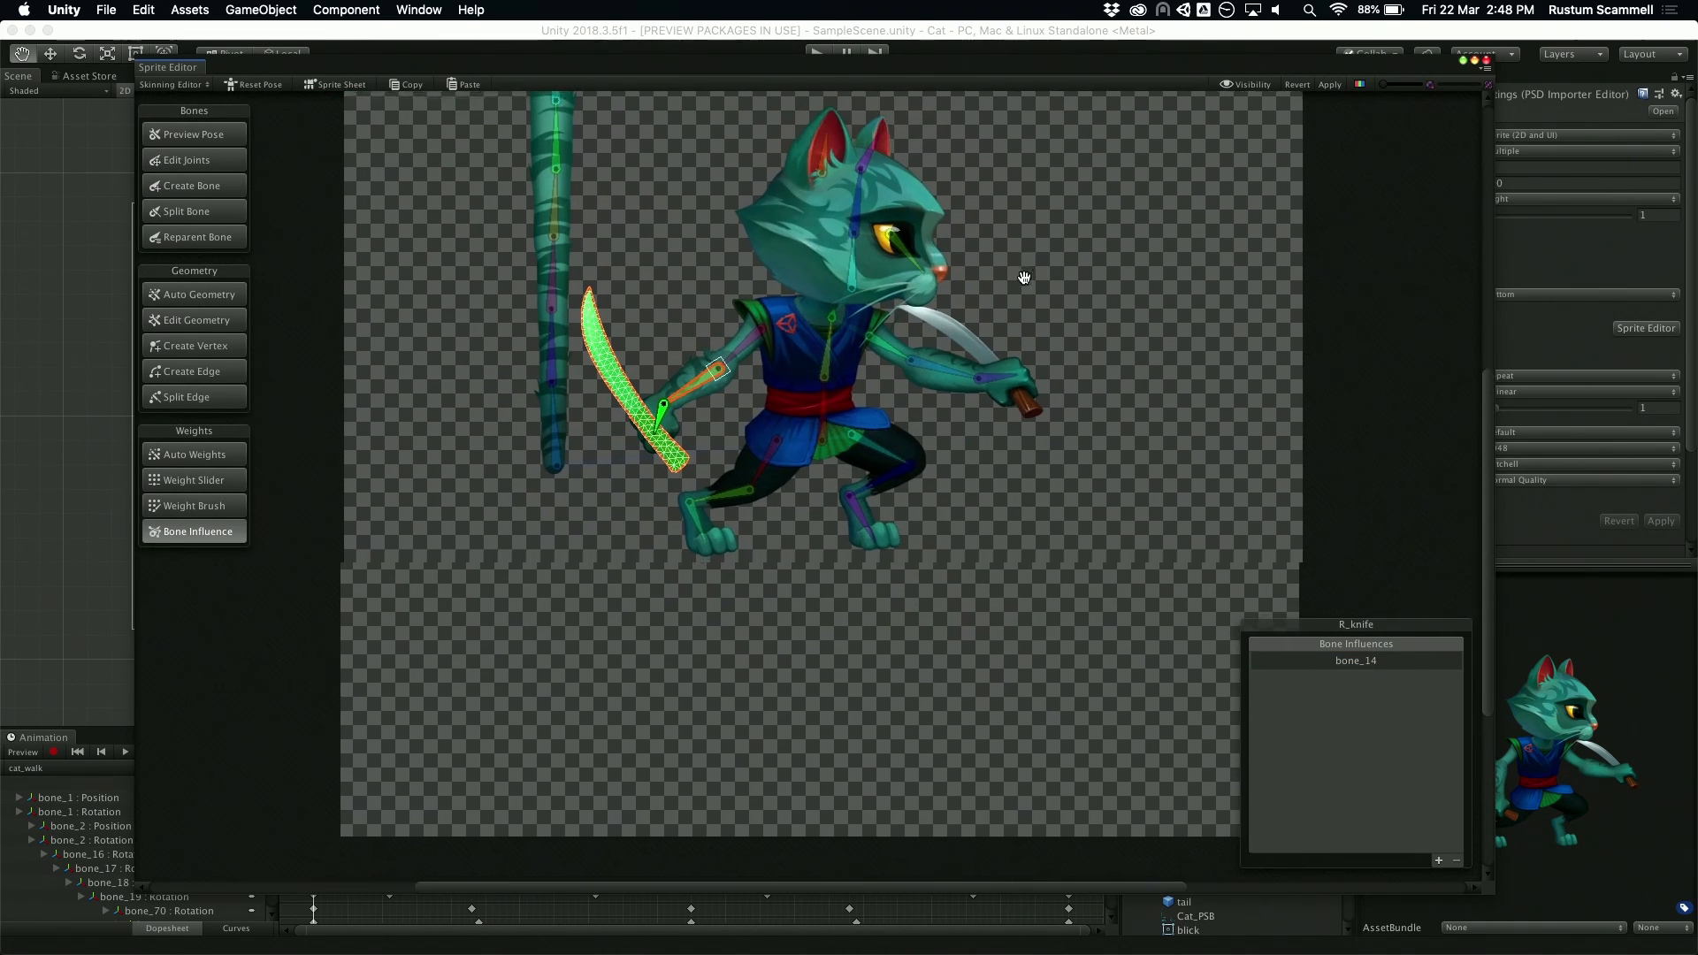
middle_click_drag(1024, 278, 998, 343)
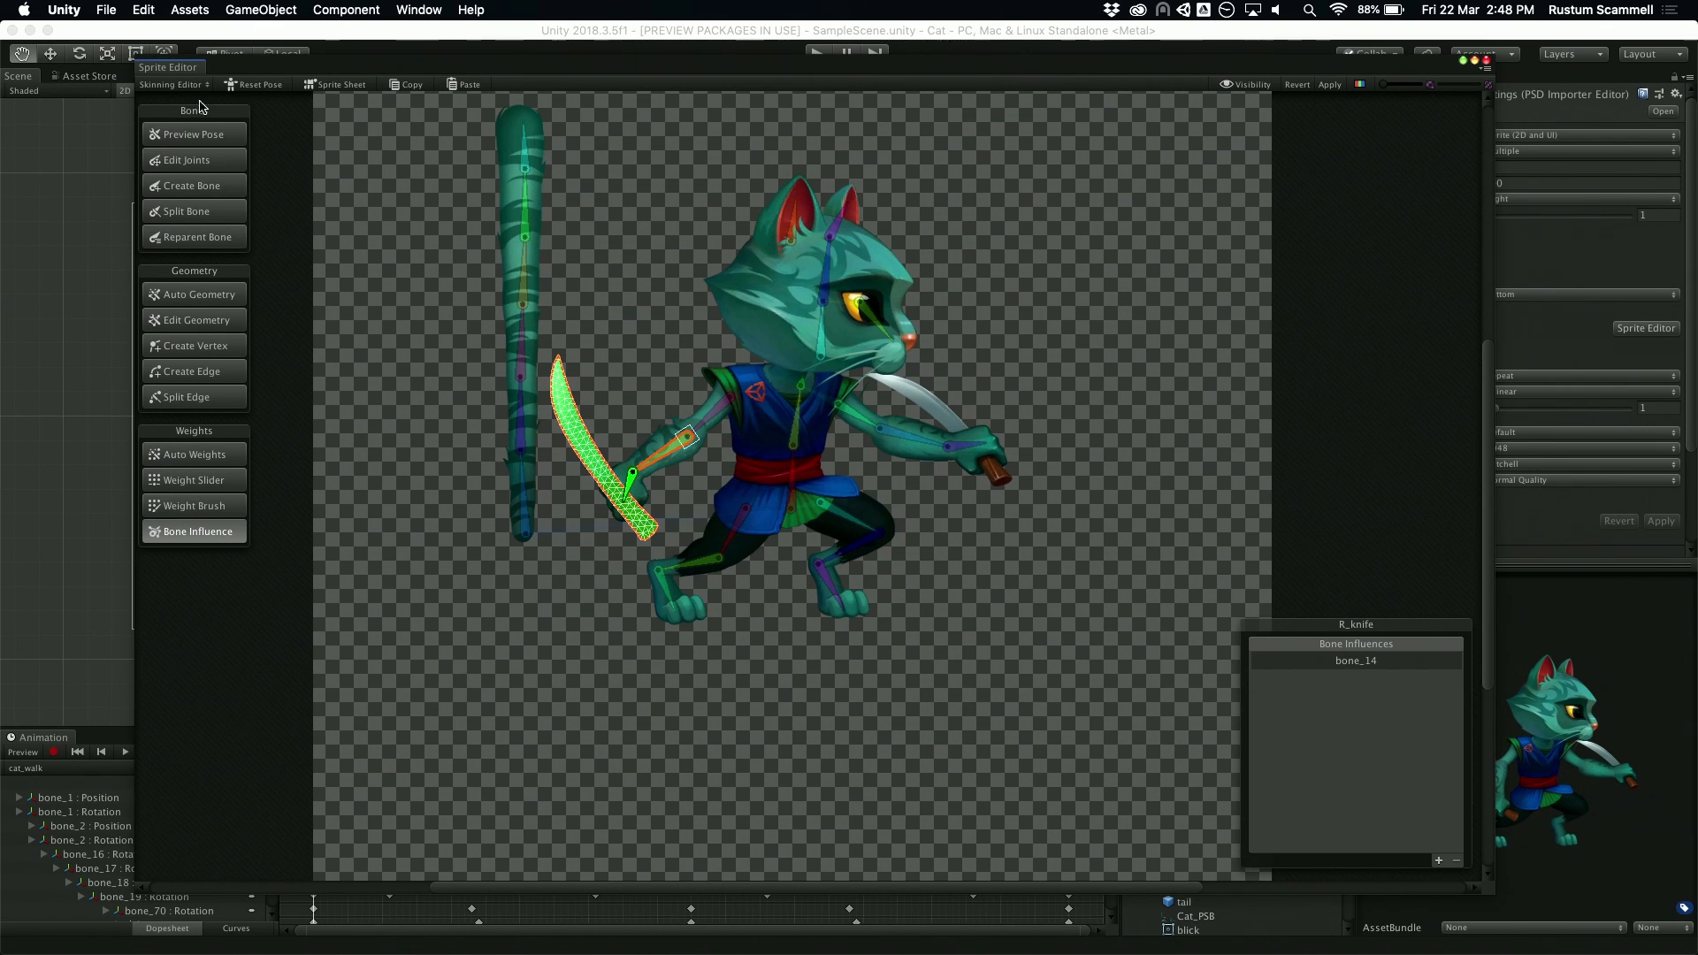
left_click(249, 85)
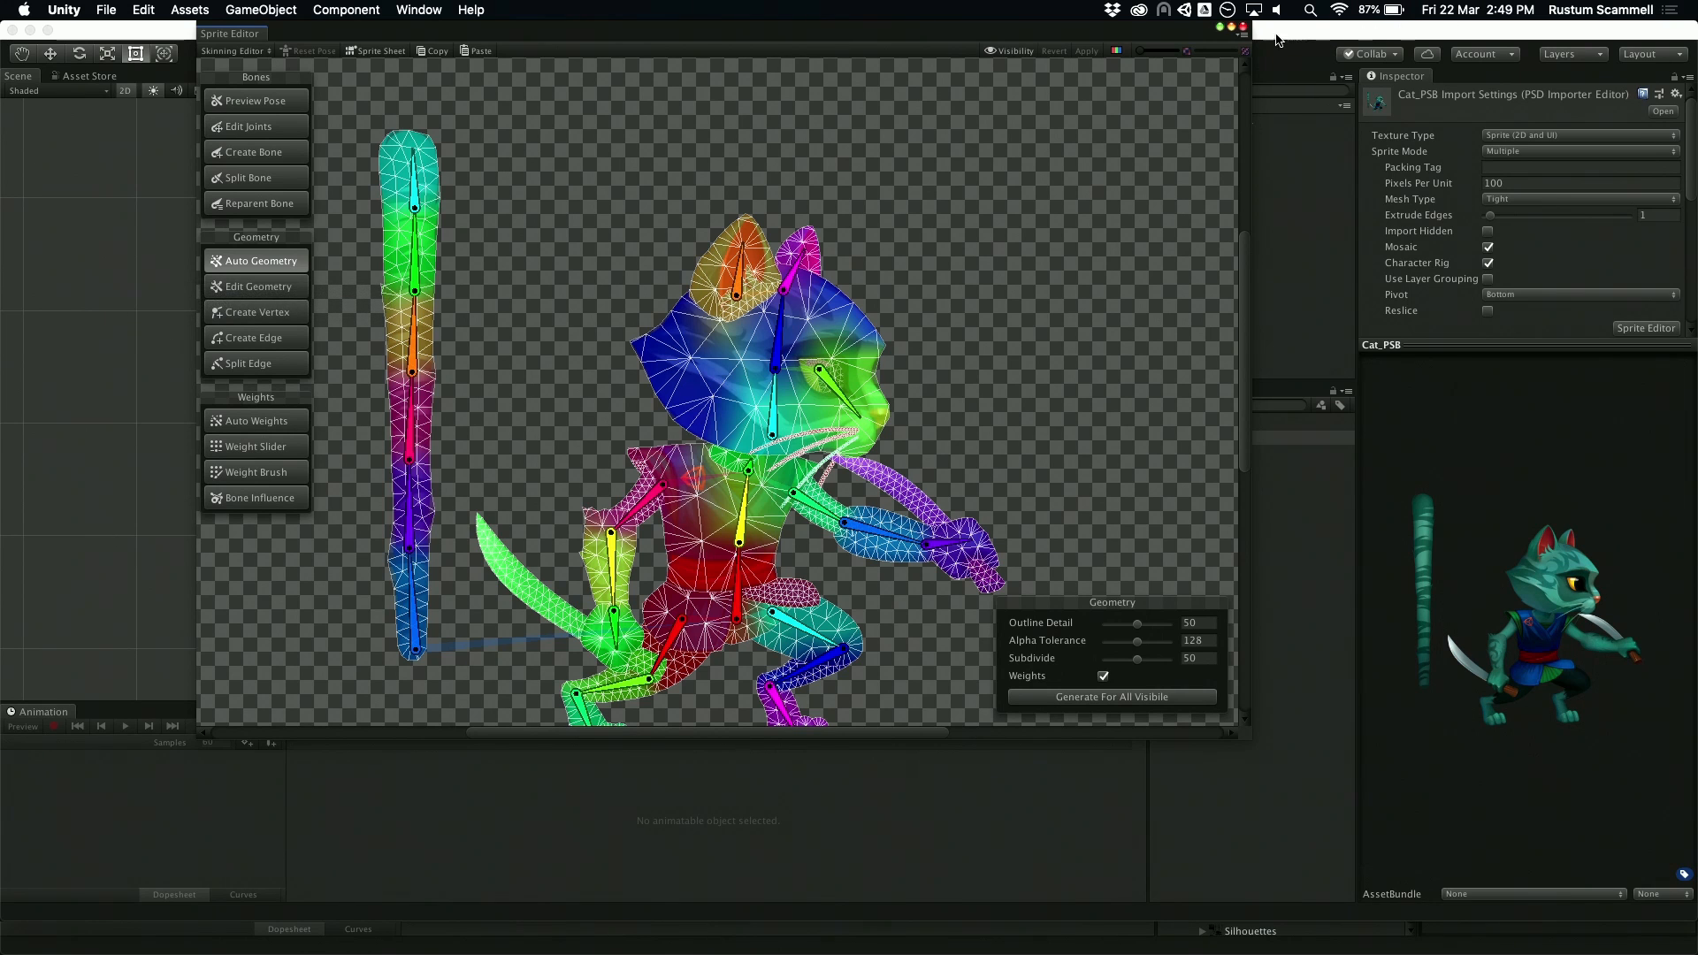
left_click(1244, 29)
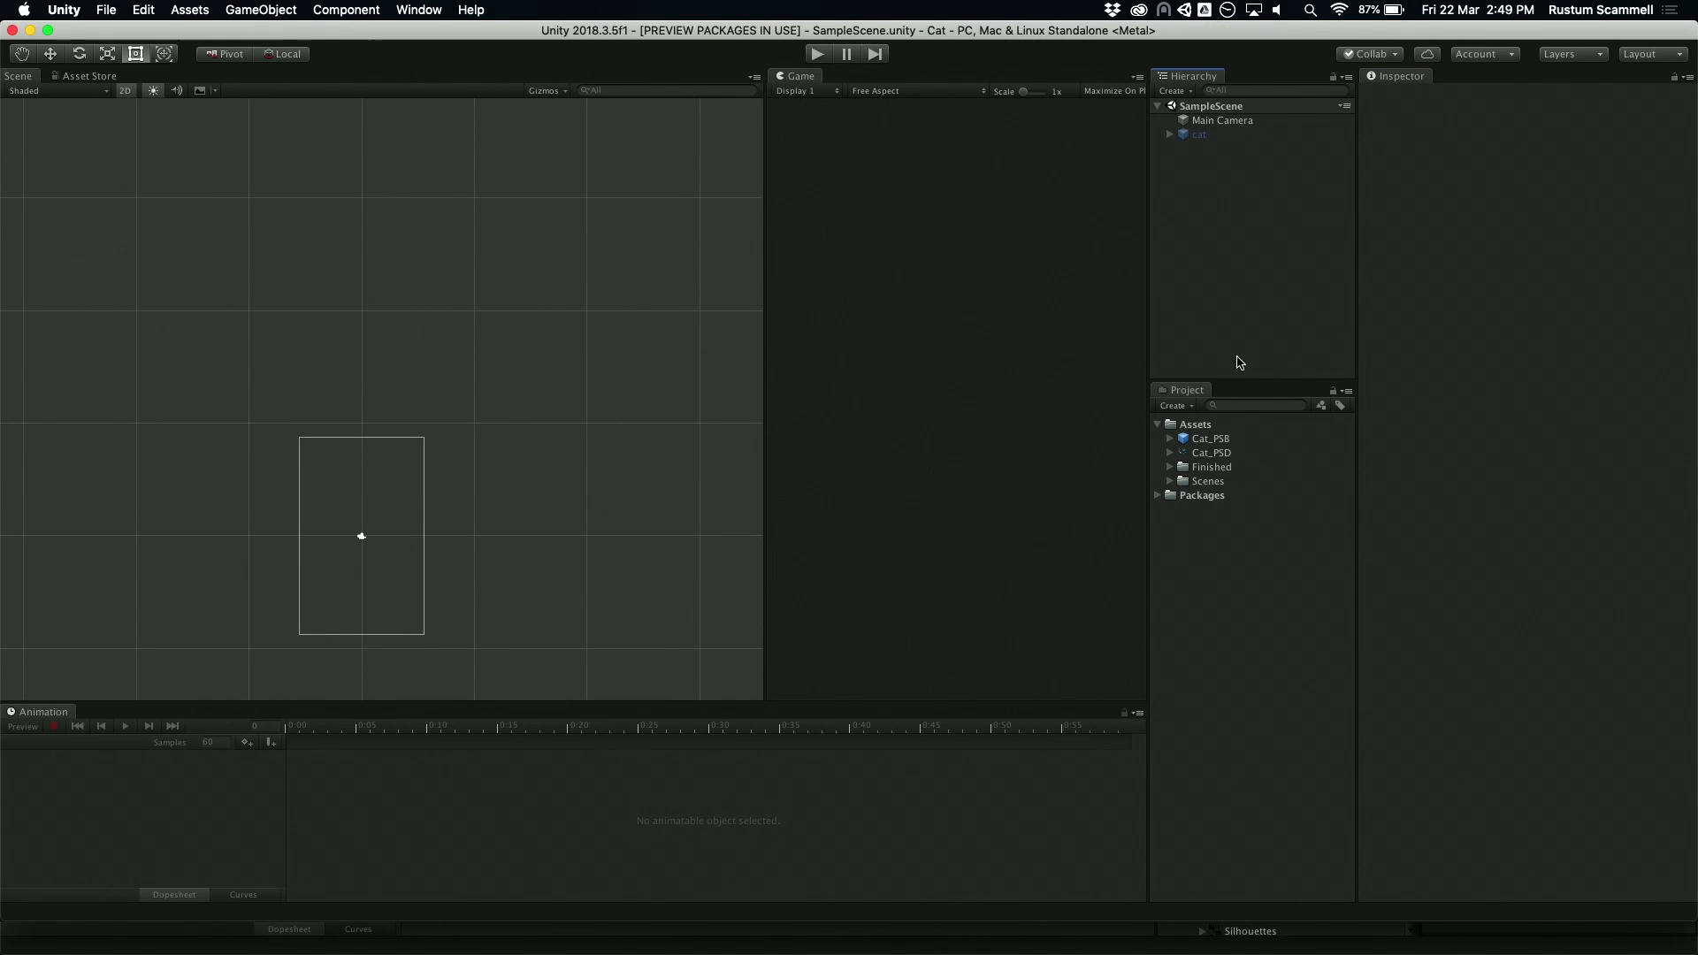
Step: Add the Cat_PSB character asset to the SampleScene hierarchy
left_click(1228, 449)
left_click_drag(1216, 439, 1223, 293)
scroll(386, 455, "up", 3)
key("w")
left_click(346, 582)
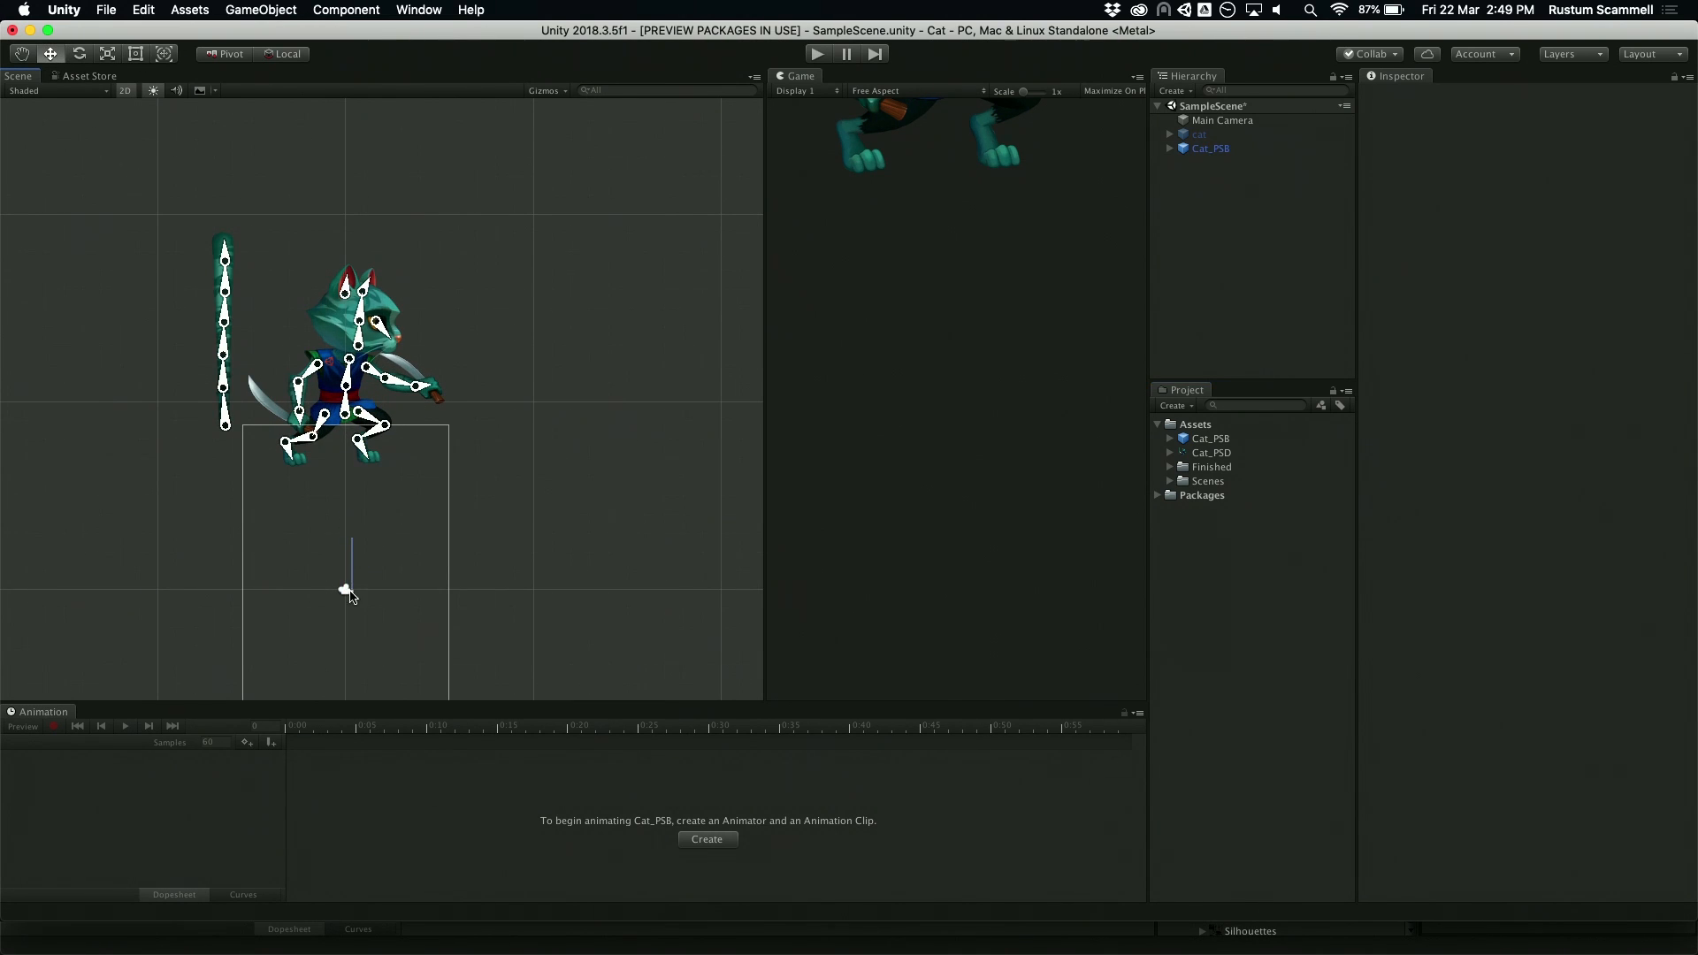
Step: Move the Cat_PSB character down to about Y -9.91 so it sits inside the camera frame
left_click(1250, 150)
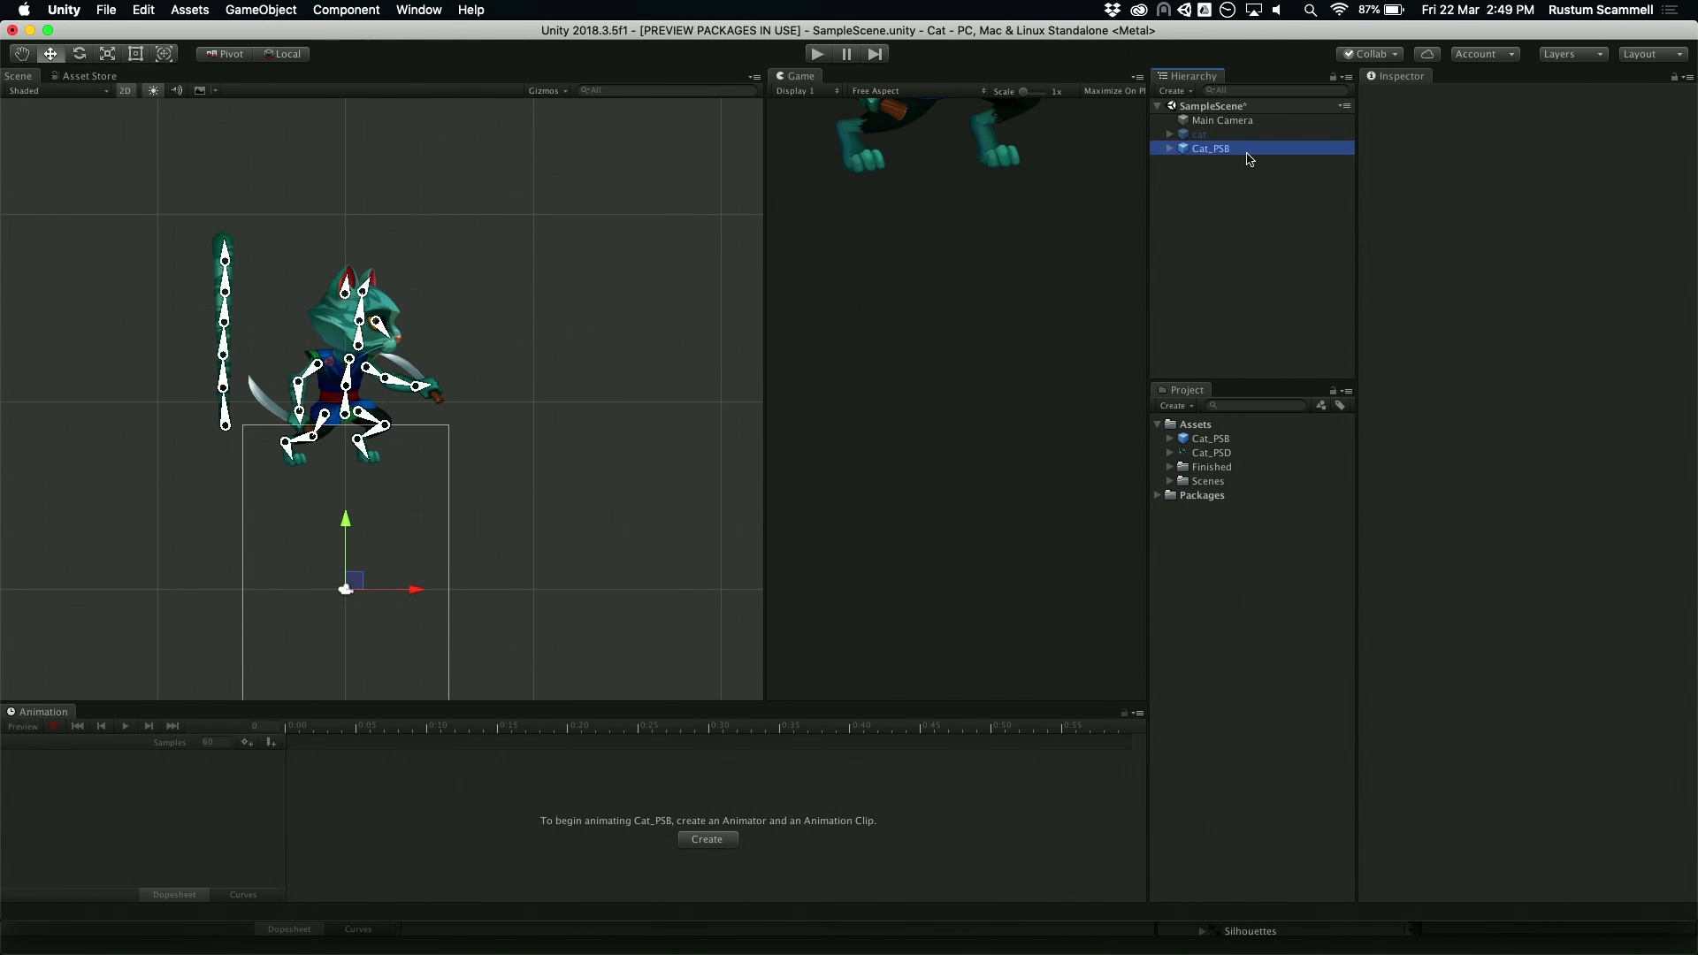
left_click_drag(349, 541, 350, 699)
key("f")
scroll(544, 448, "up", 10)
scroll(544, 449, "down", 4)
middle_click_drag(602, 330, 547, 359)
Step: Expand Cat_PSB in the hierarchy and examine the Sprite Renderer and Sprite Skin settings of body_back
left_click(1170, 149)
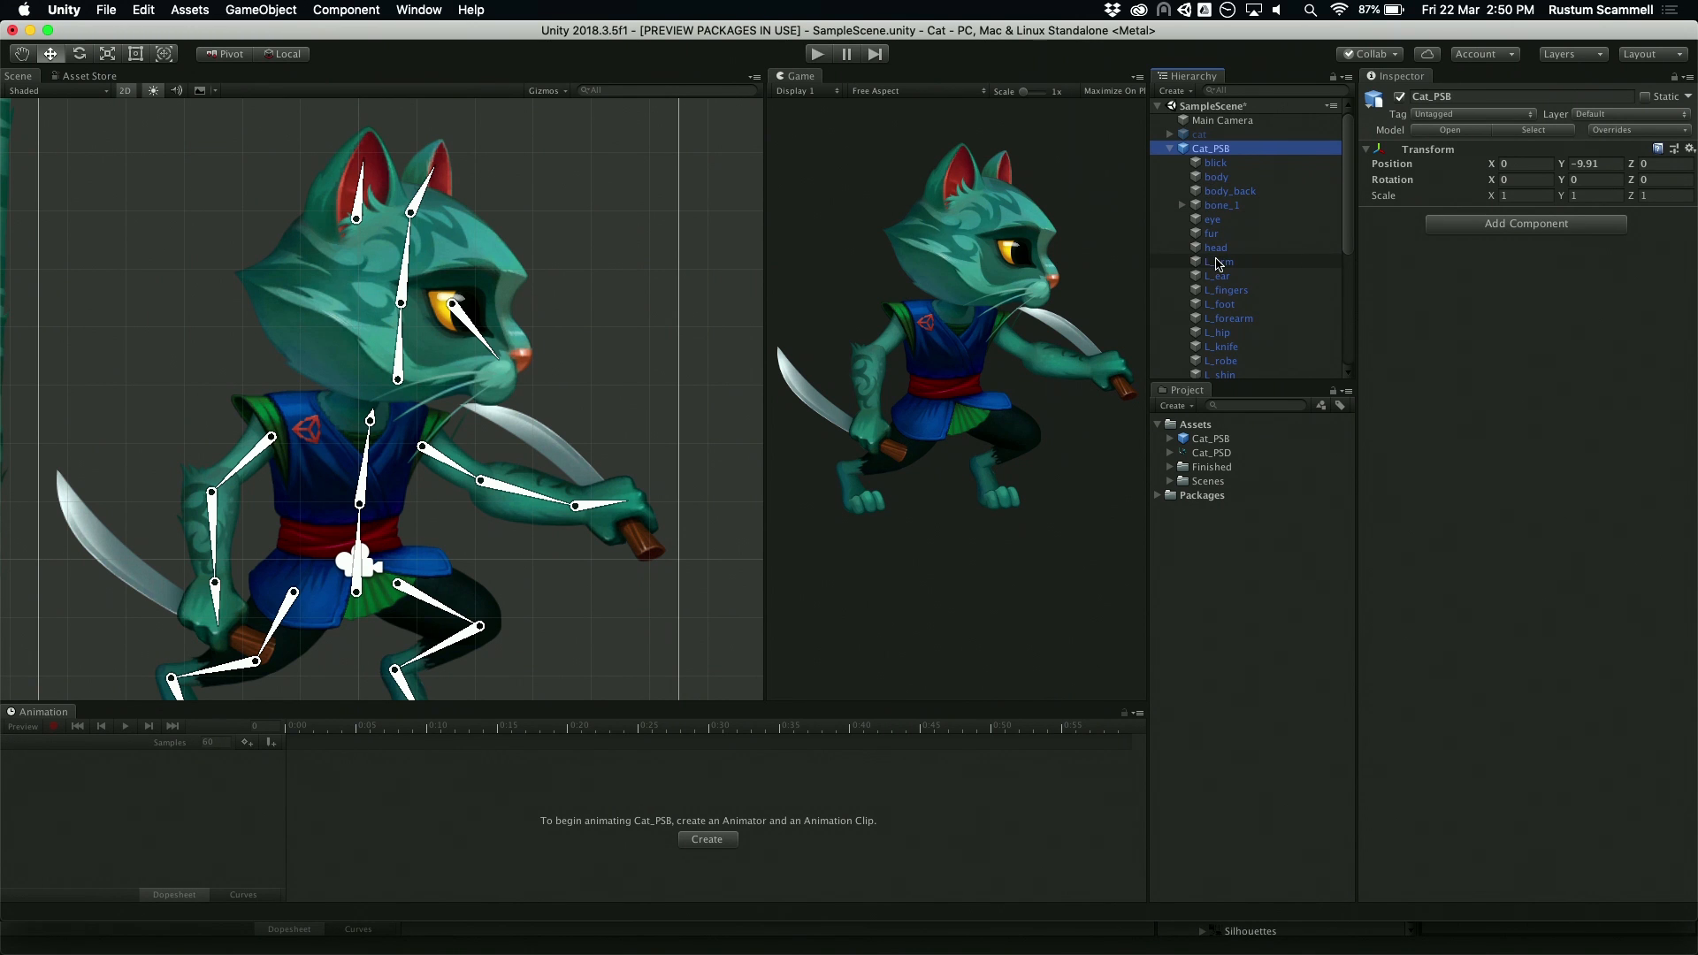
left_click(1230, 191)
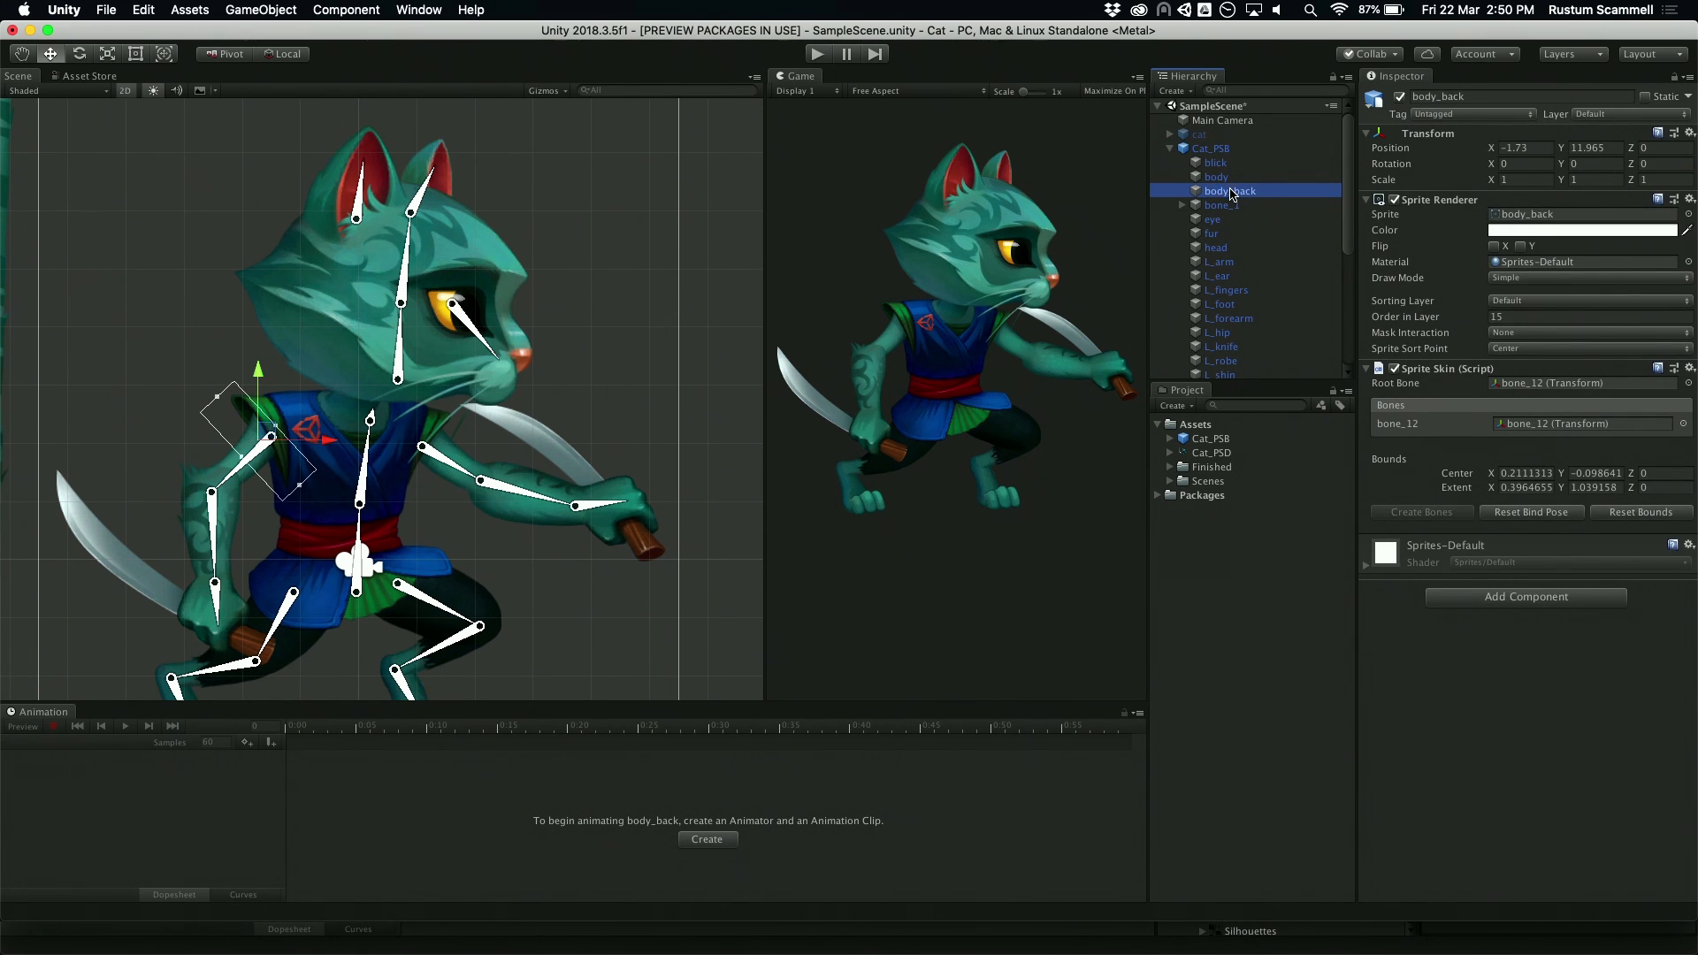
left_click(1230, 191)
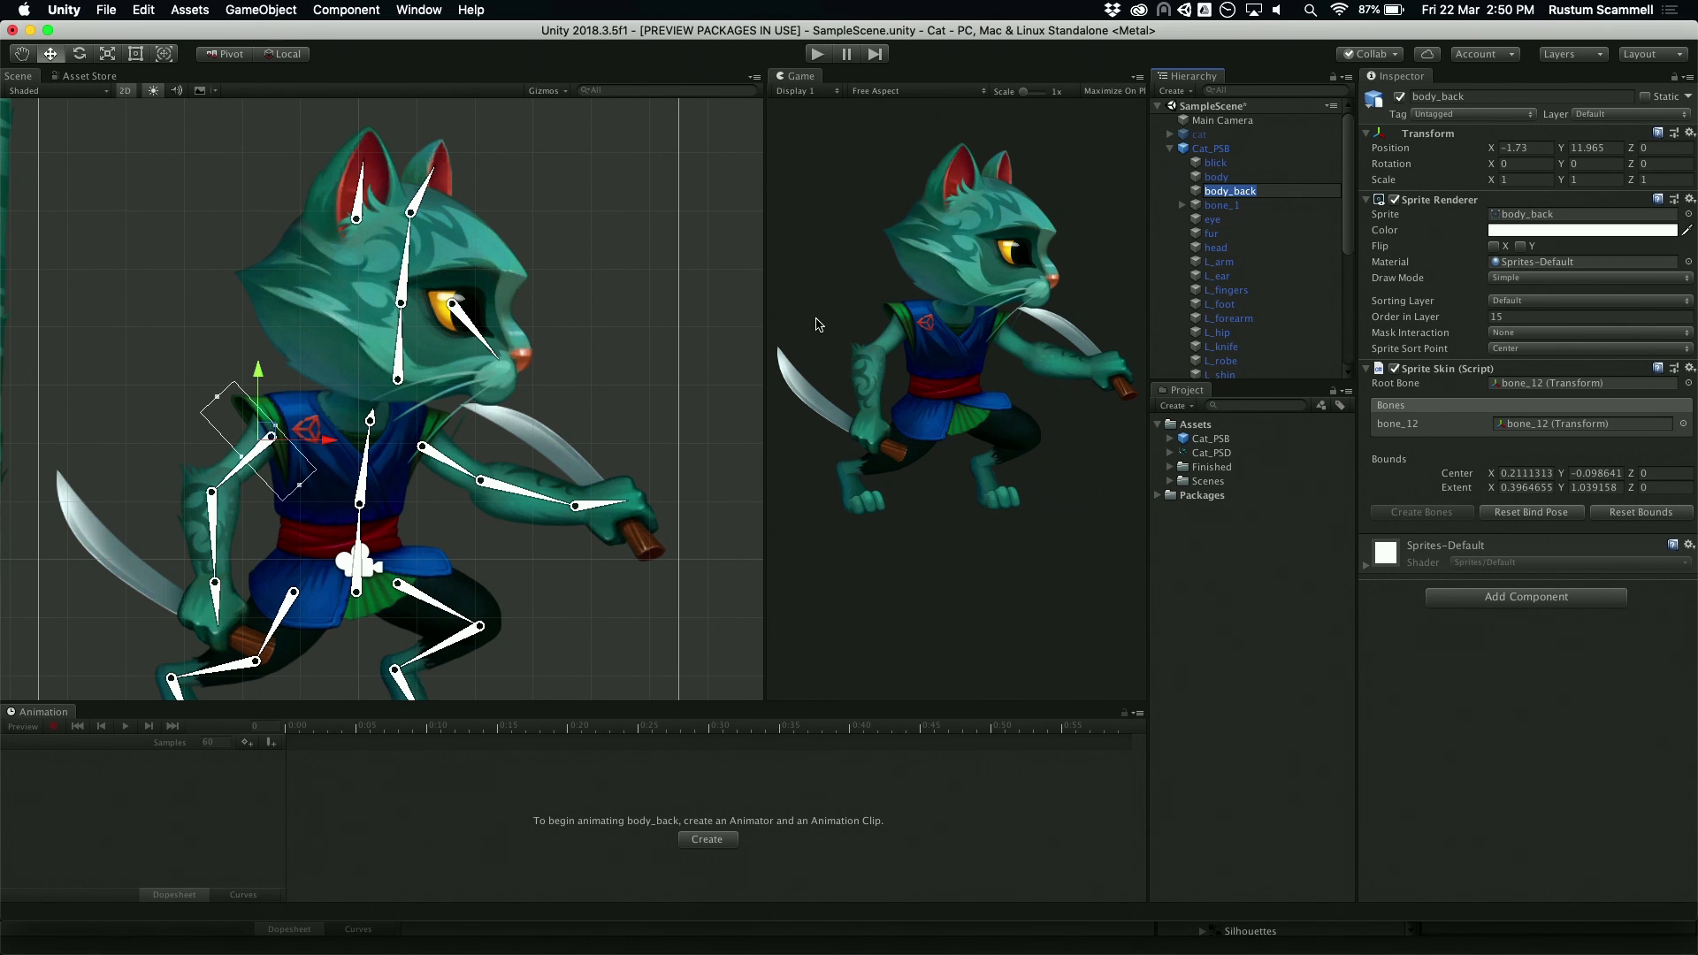
mouse_move(640, 355)
left_mouse_down("alt")
mouse_move(692, 276)
mouse_move(617, 334)
left_mouse_up("alt")
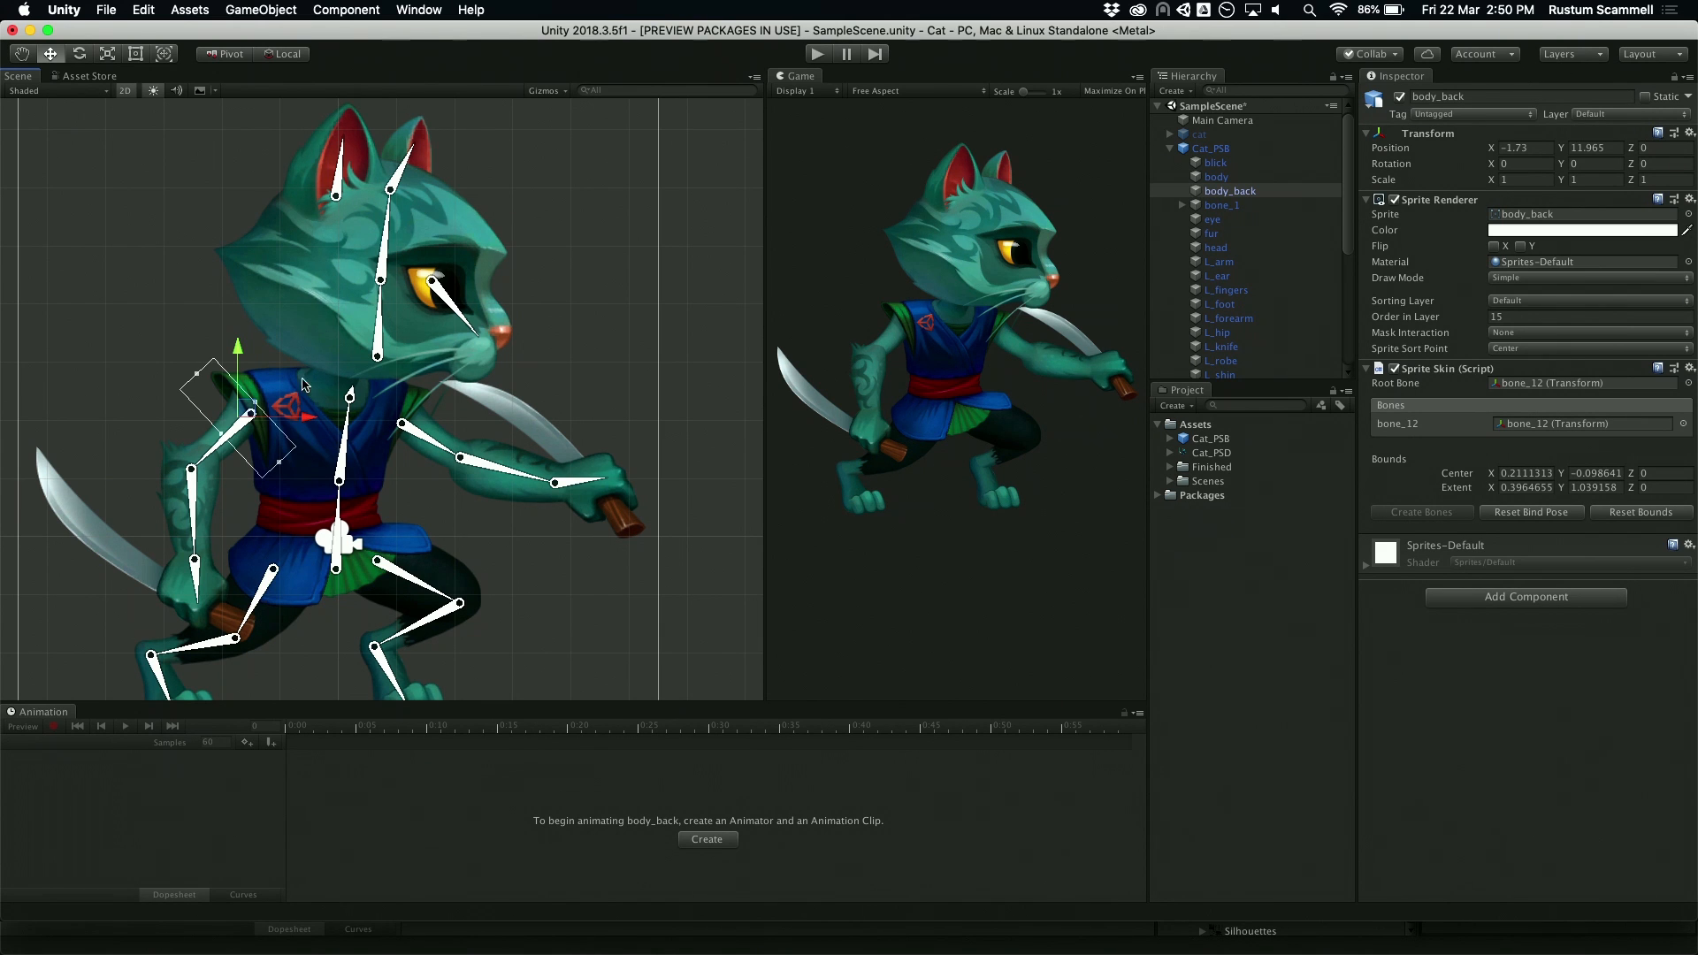
Step: Rotate the head bone slightly, and try shifting bone_2 upward, undoing that shift
left_click_drag(387, 258, 402, 264)
left_click_drag(339, 480, 341, 436)
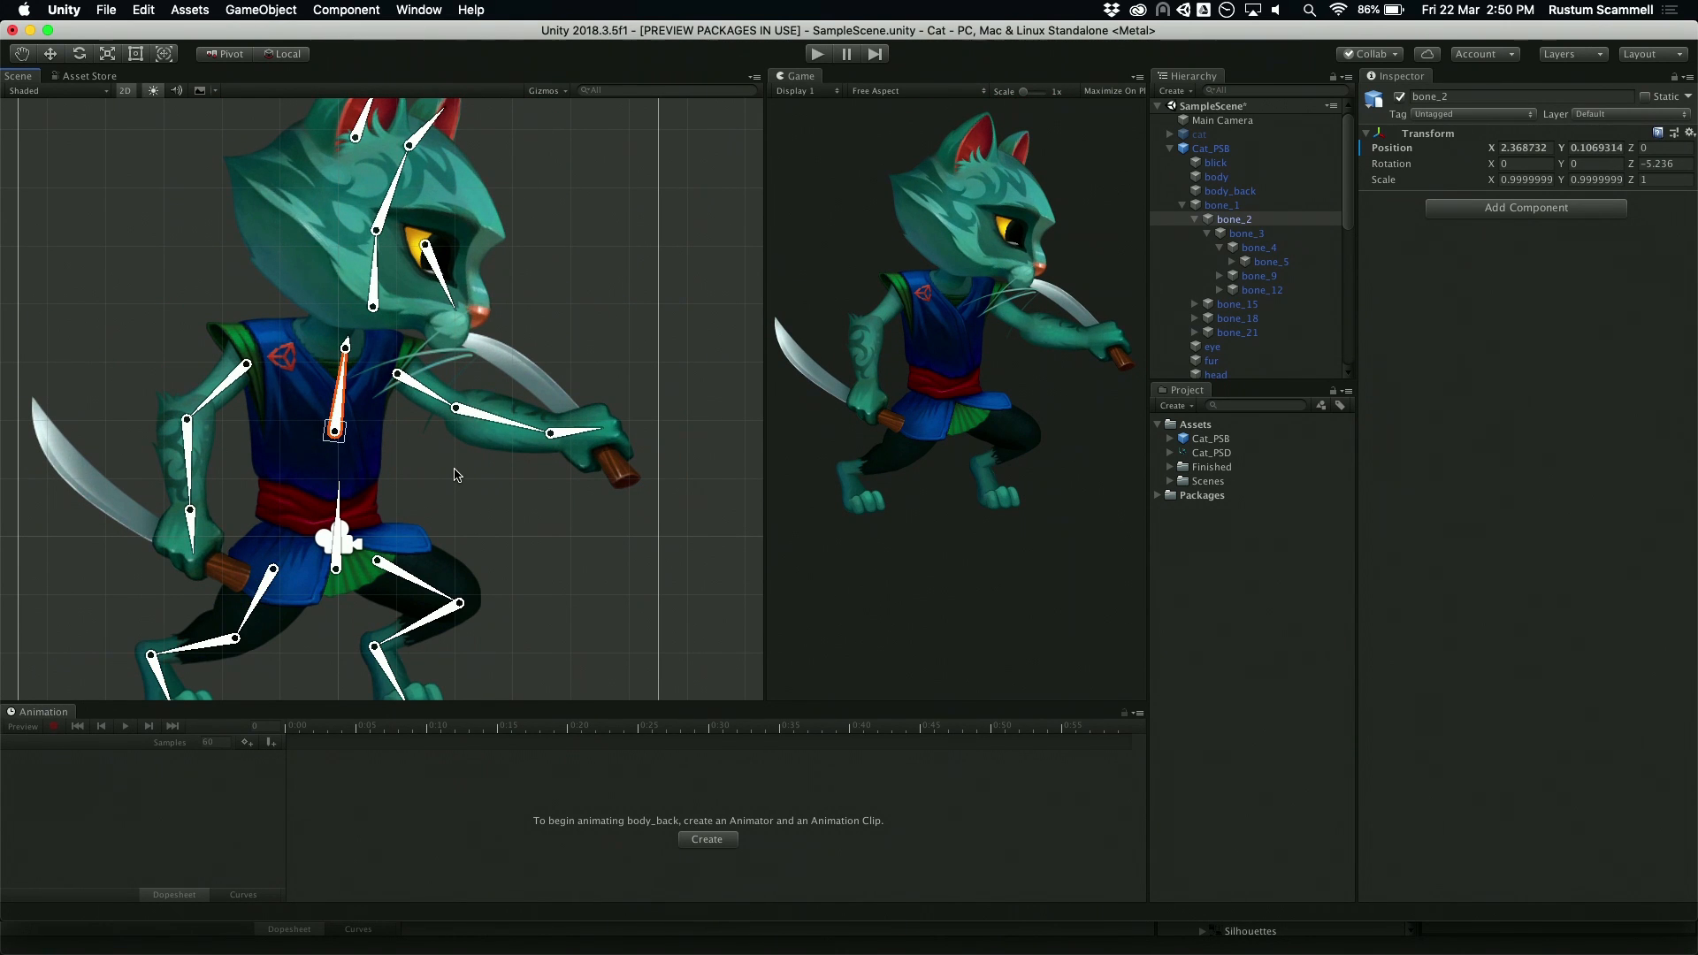
key("super+z")
Step: Deactivate the Cat_PSB object and activate the finished cat object
left_click(1247, 149)
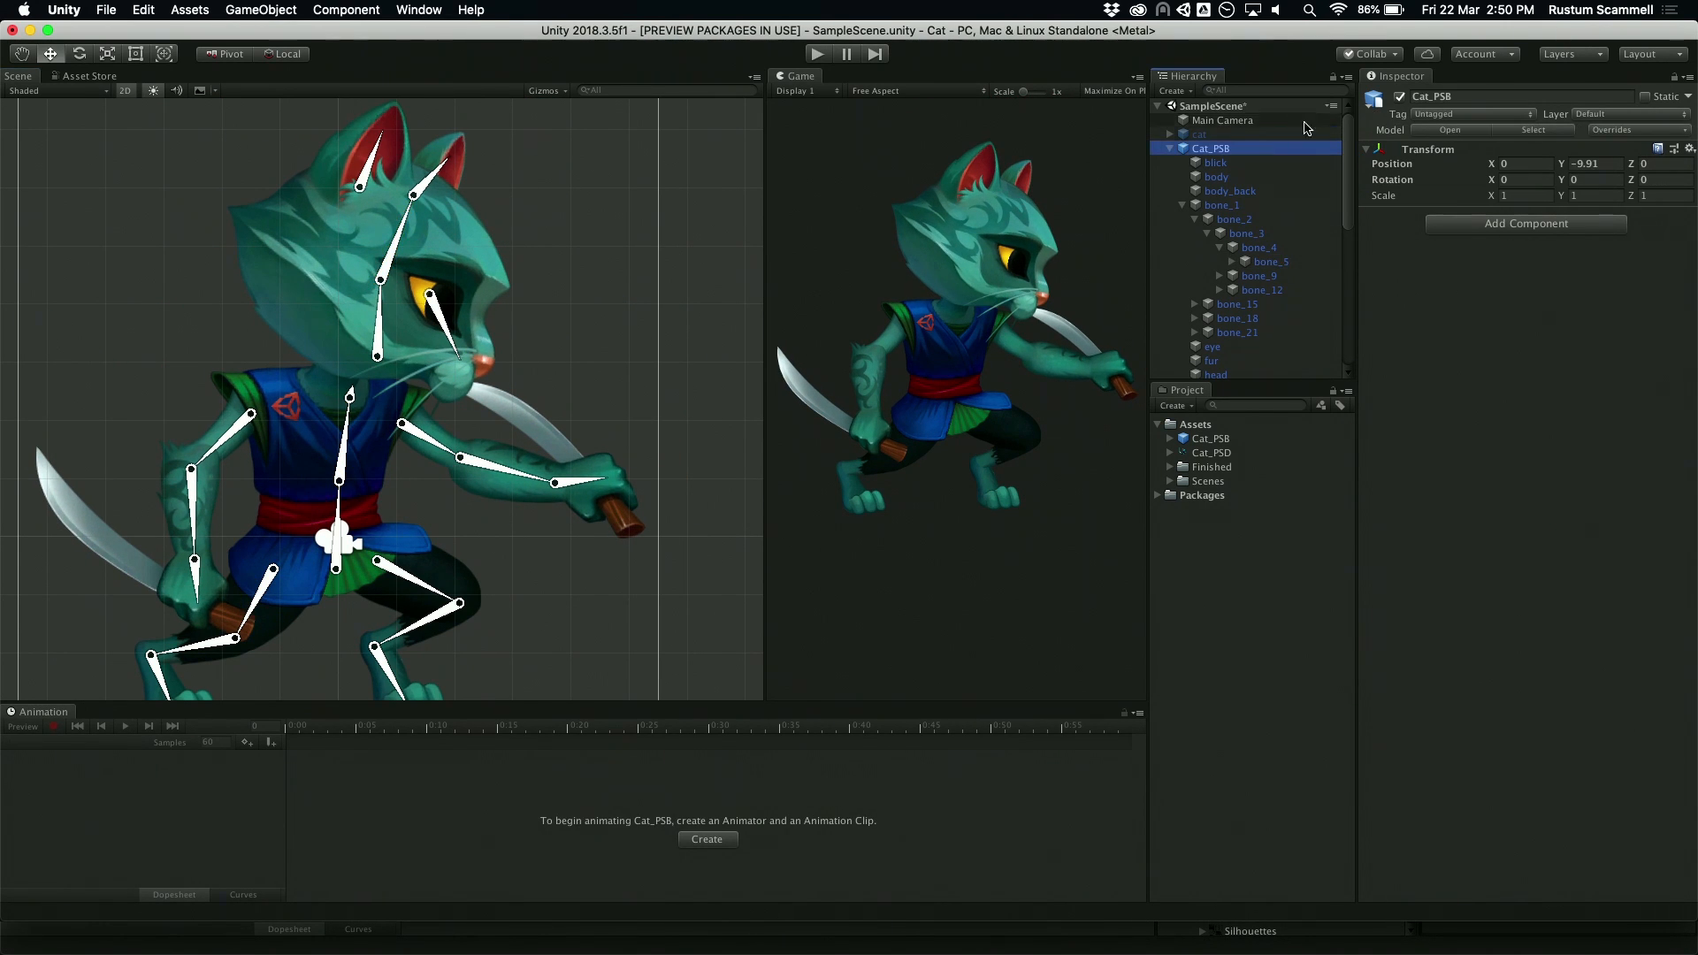
left_click(1400, 98)
left_click(1200, 133)
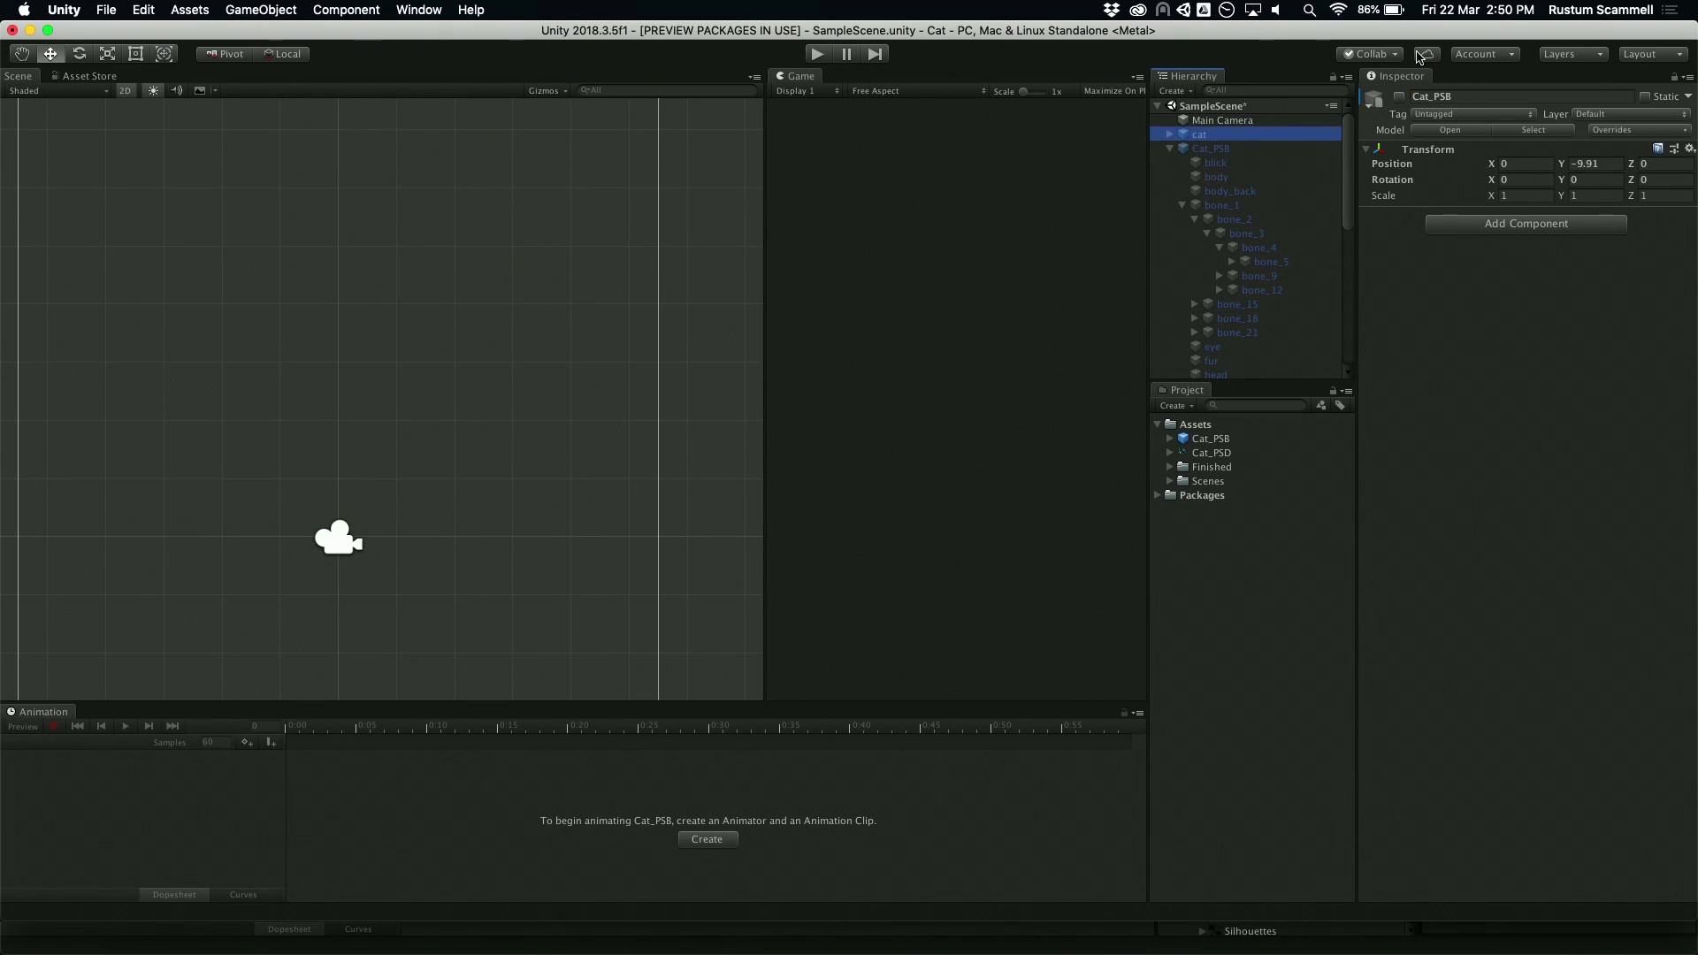
left_click(1400, 97)
Step: Move the cat horizontally into the camera frame, to about X -0.13
scroll(548, 411, "down", 2)
left_click_drag(554, 418, 335, 434)
key("f")
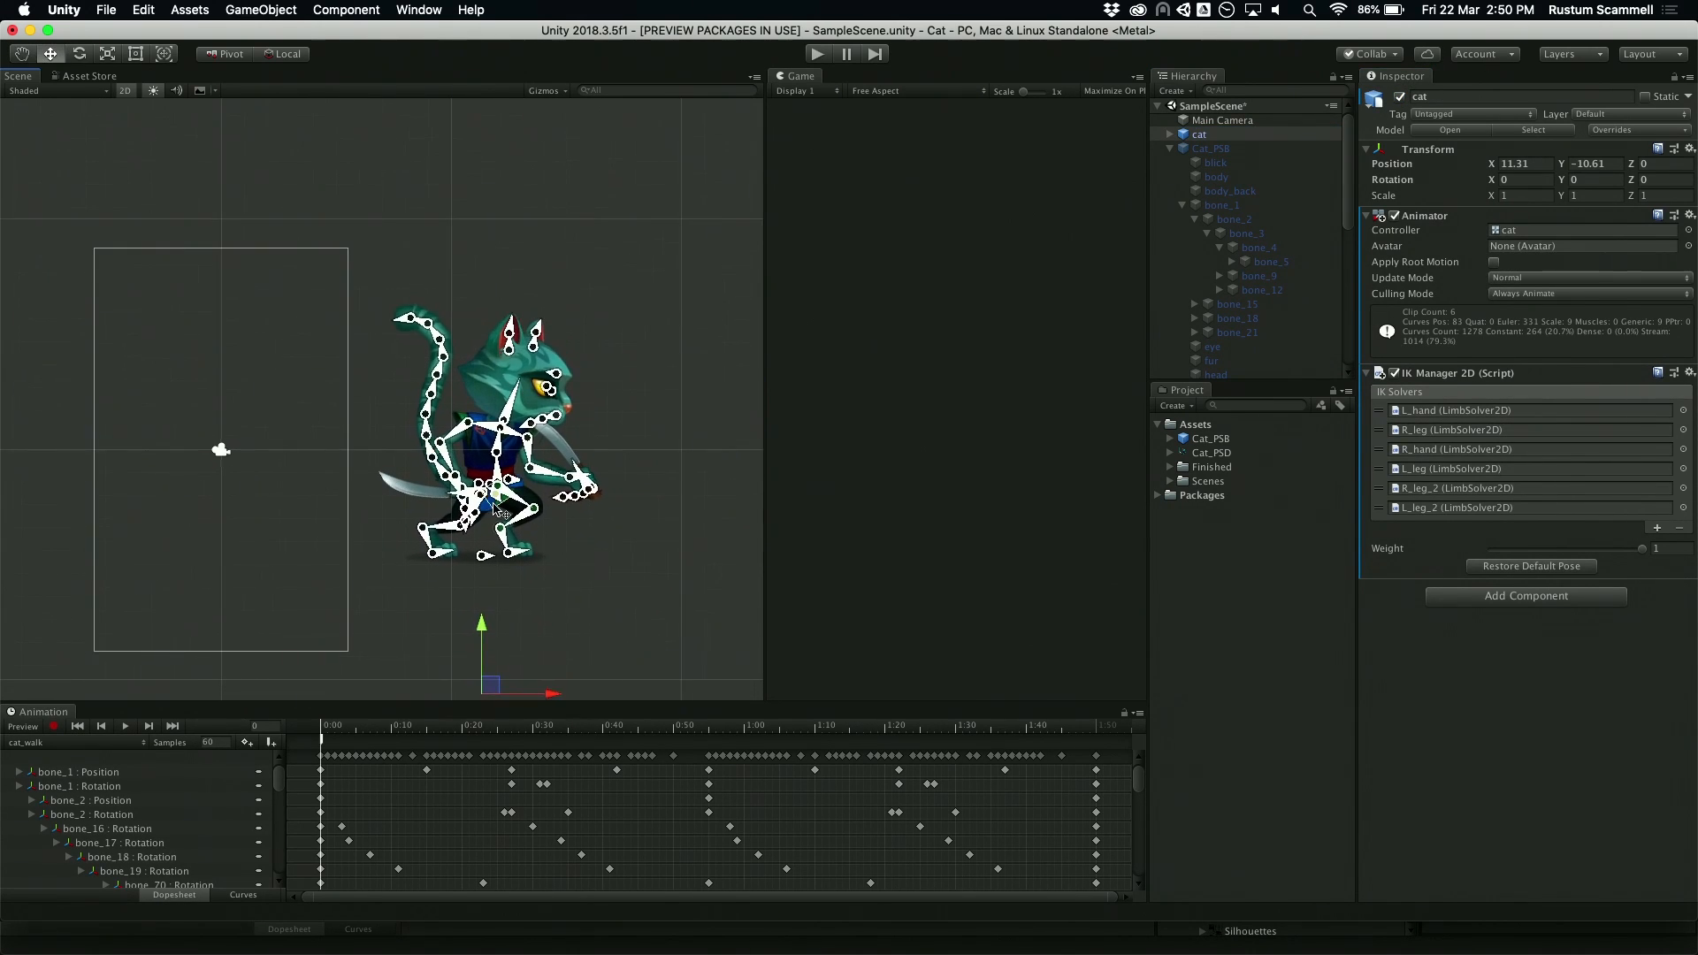
scroll(601, 354, "down", 3)
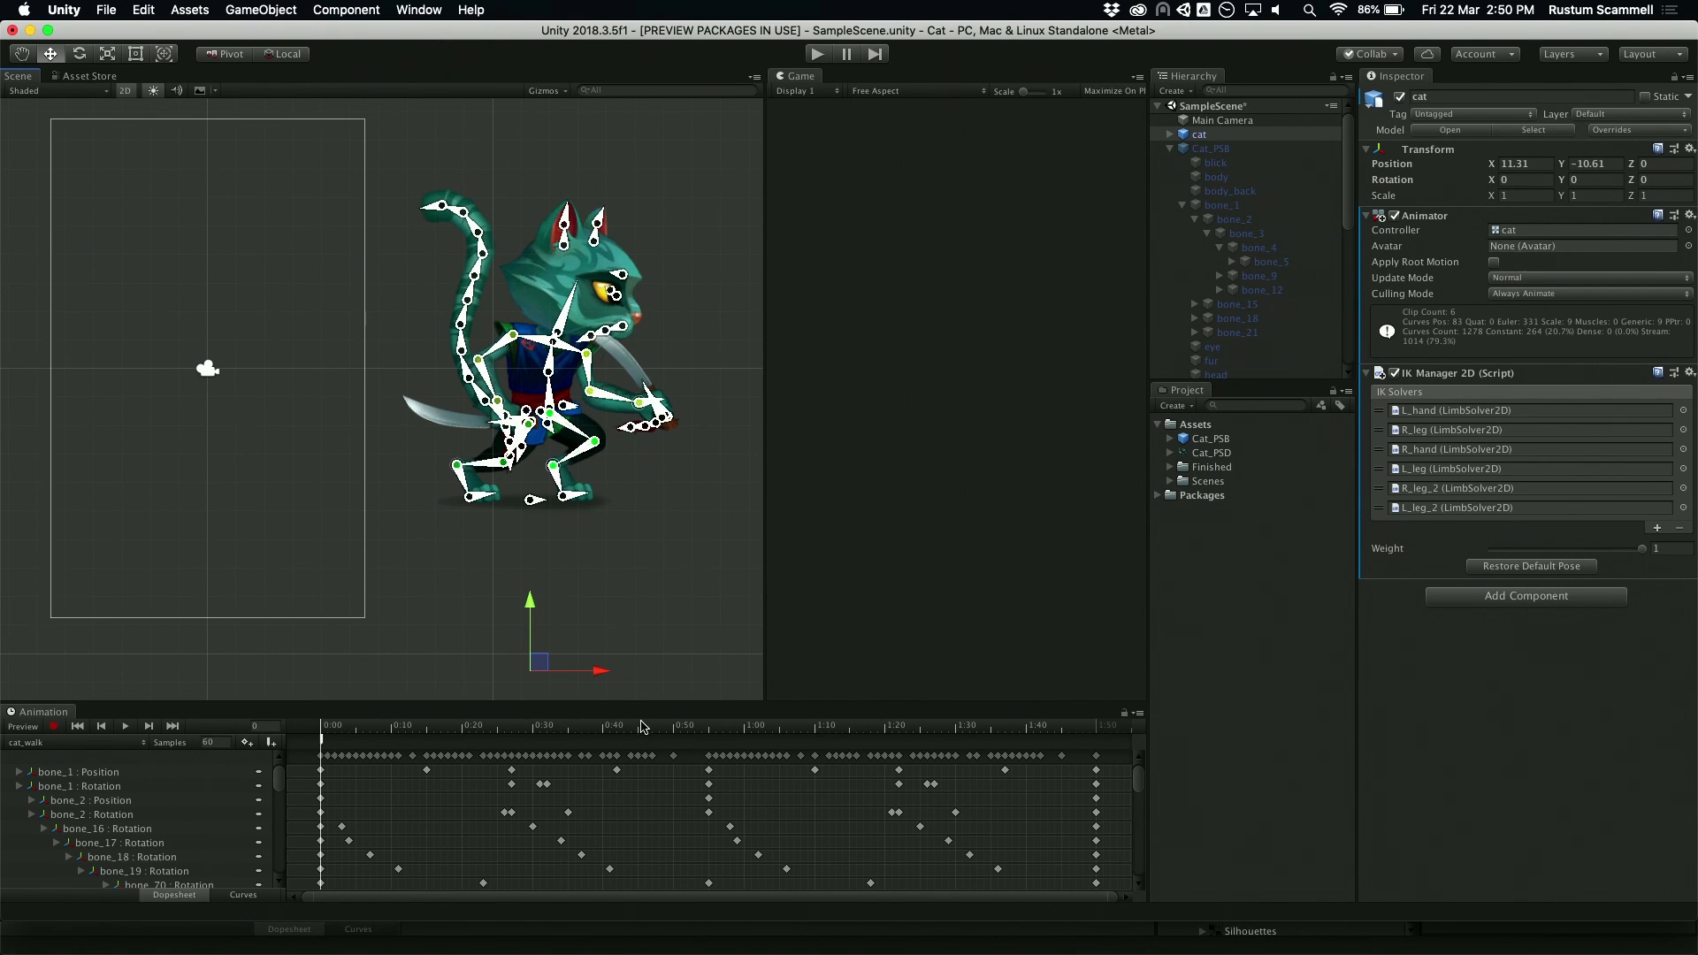
left_click_drag(608, 678, 281, 678)
middle_click_drag(669, 447, 843, 465)
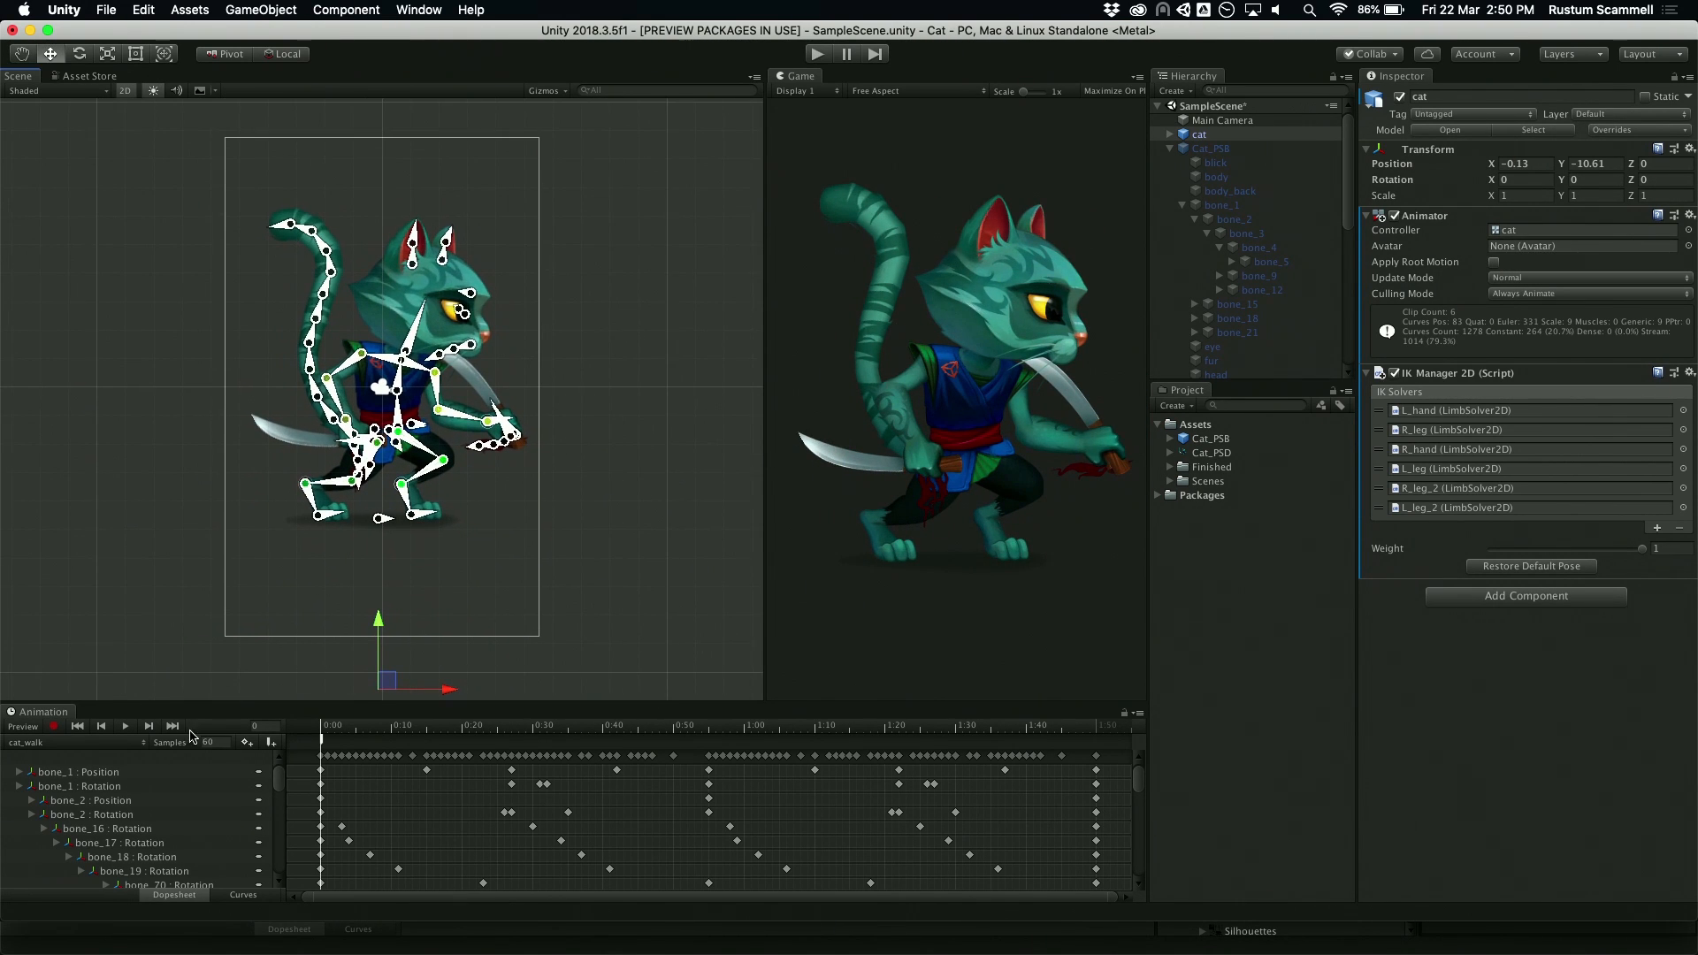
Step: Preview the cat_walk clip, switch to cat_run and play it, pausing at frame 63
left_click(127, 727)
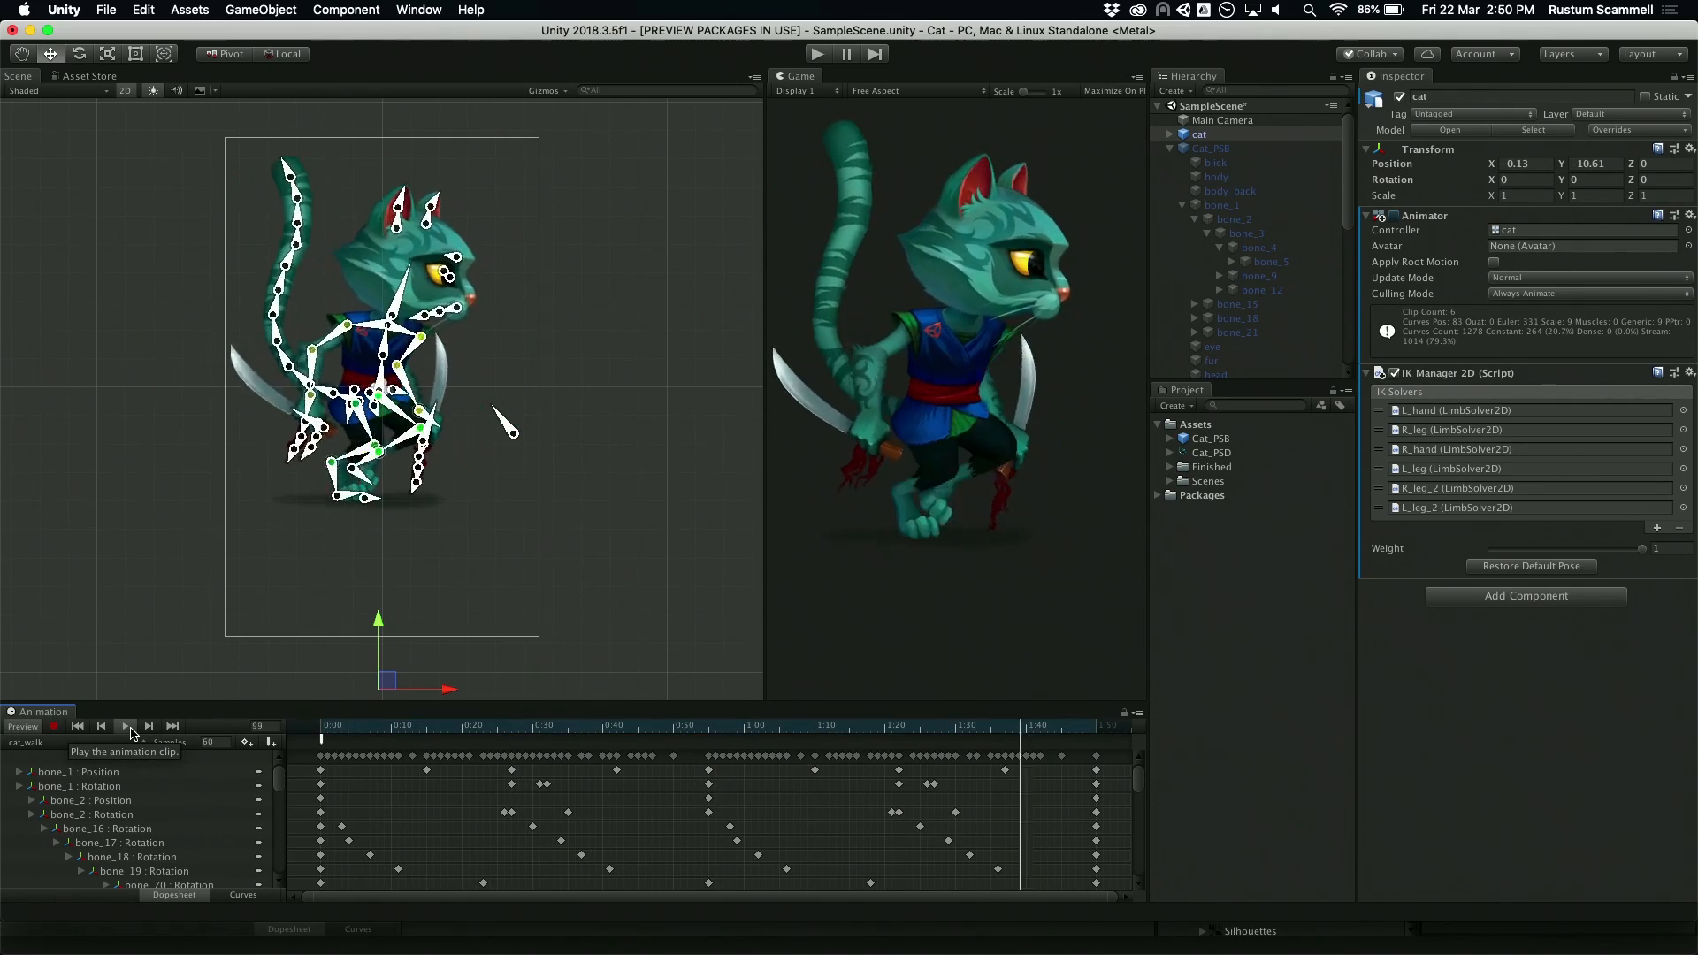
left_click(67, 744)
left_click(53, 727)
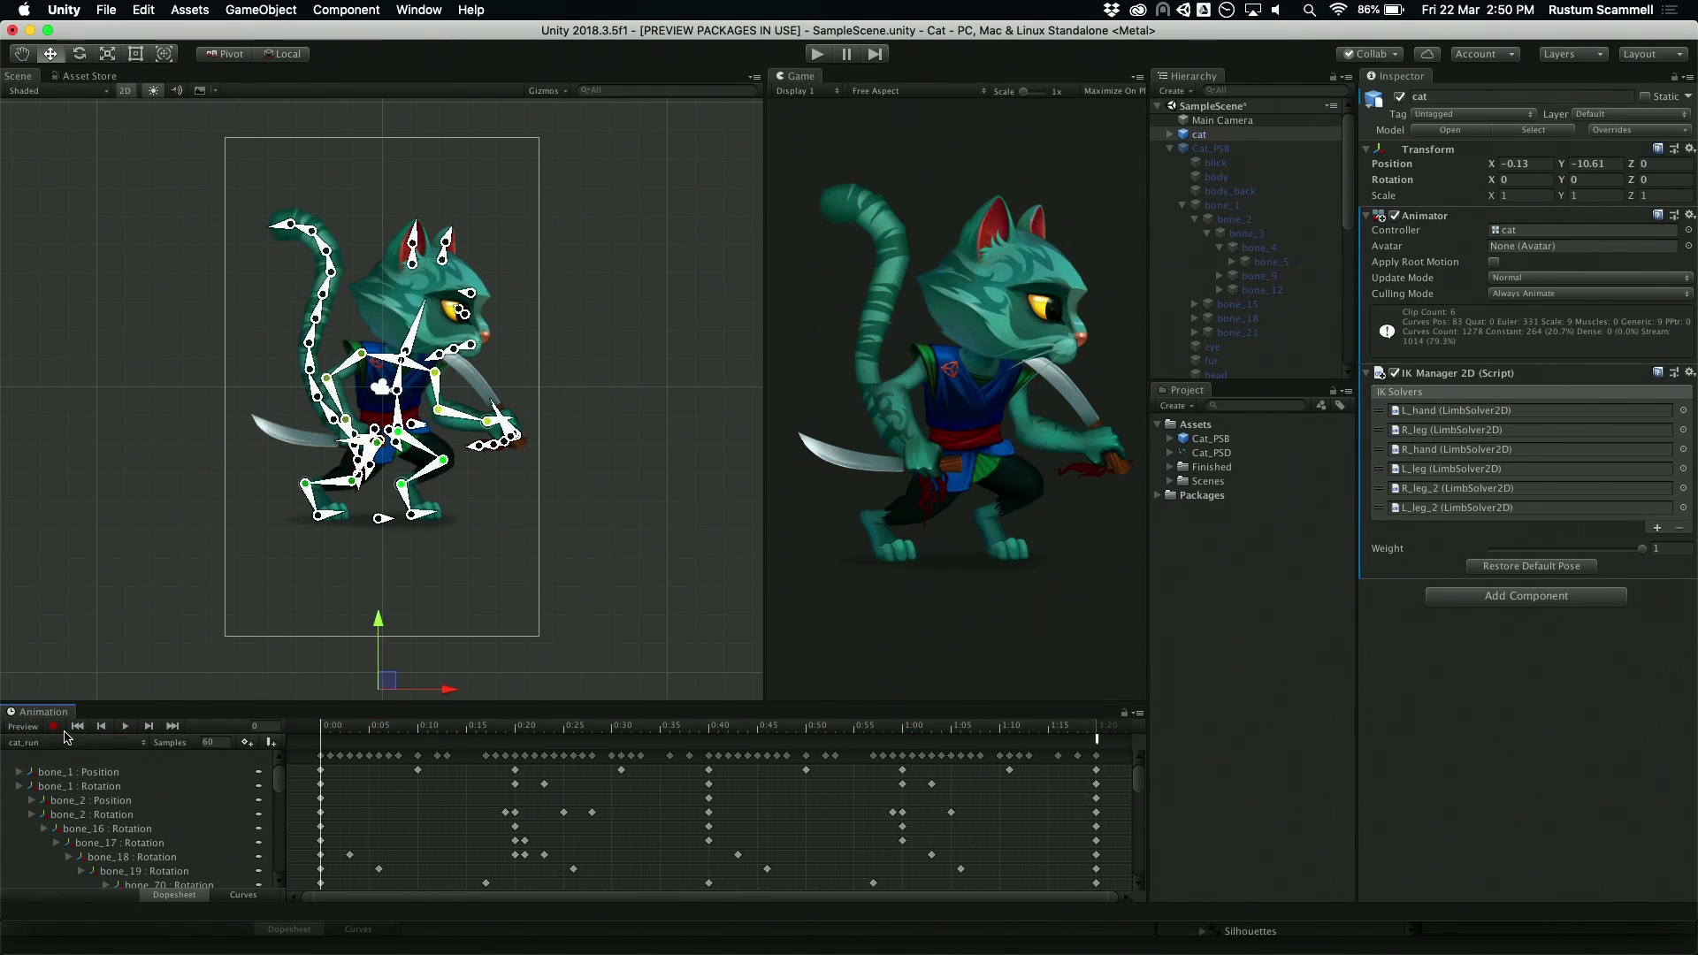
left_click(124, 726)
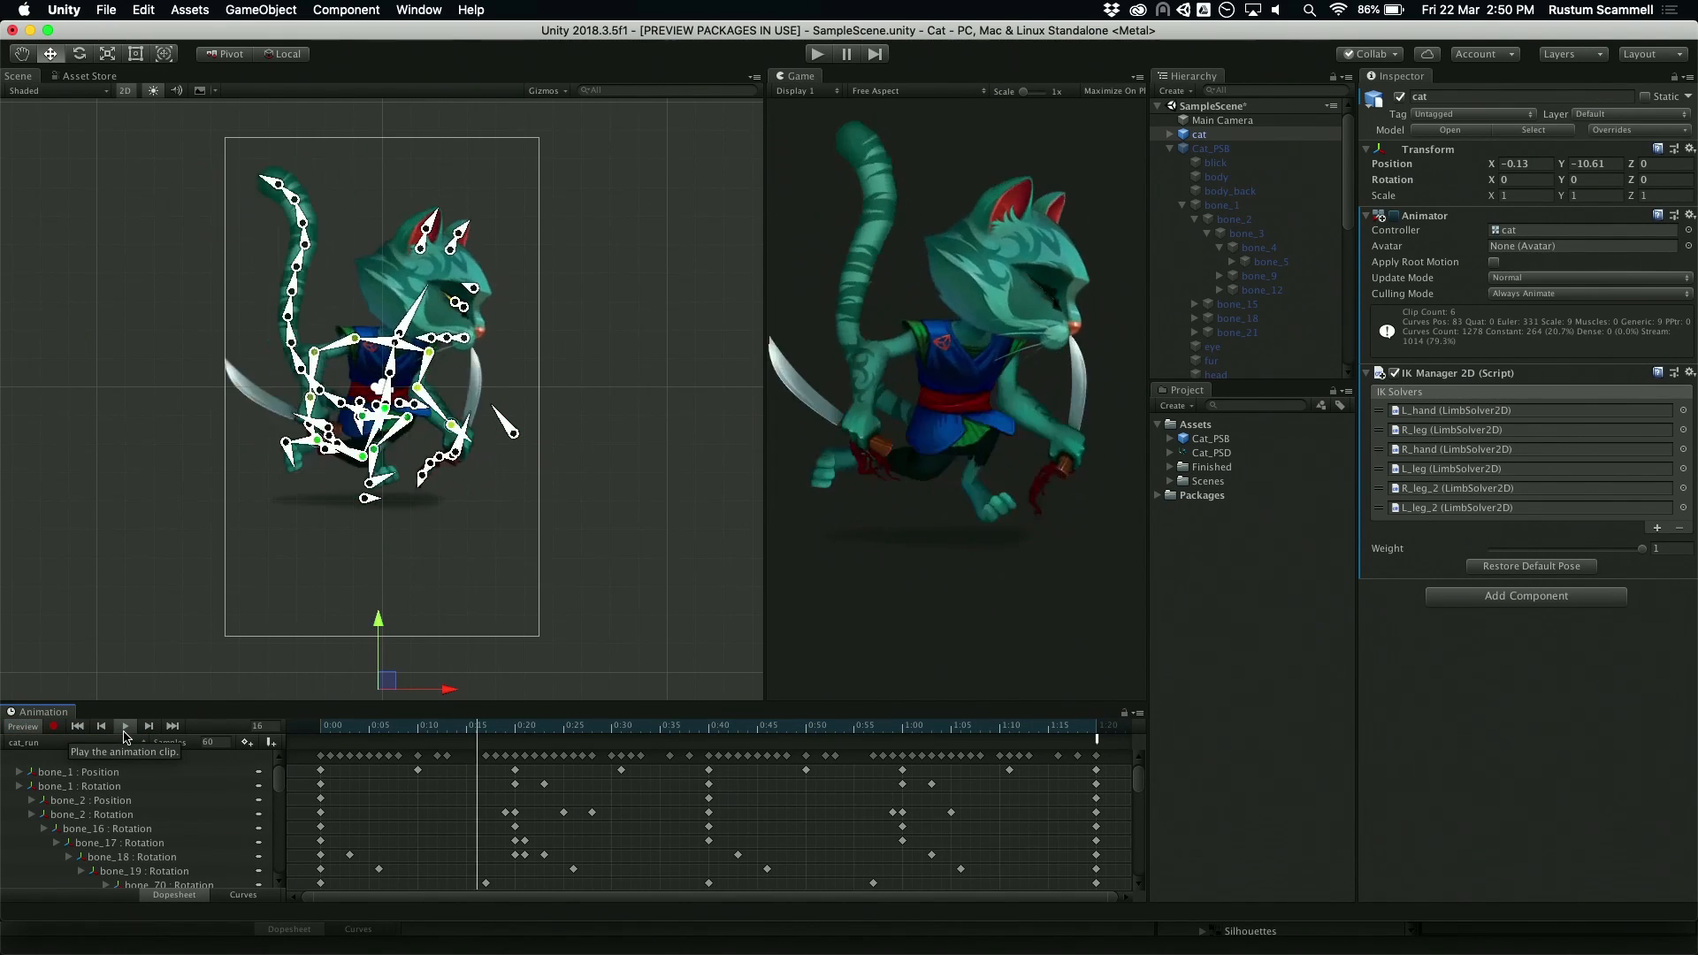
left_click(125, 731)
Step: Raise the cat's front hand toward its chin using the arm's inverse kinematics
scroll(408, 495, "up", 7)
key("q")
middle_click_drag(296, 563, 365, 629)
scroll(512, 573, "up", 5)
middle_click_drag(515, 441, 436, 550)
scroll(439, 546, "up", 3)
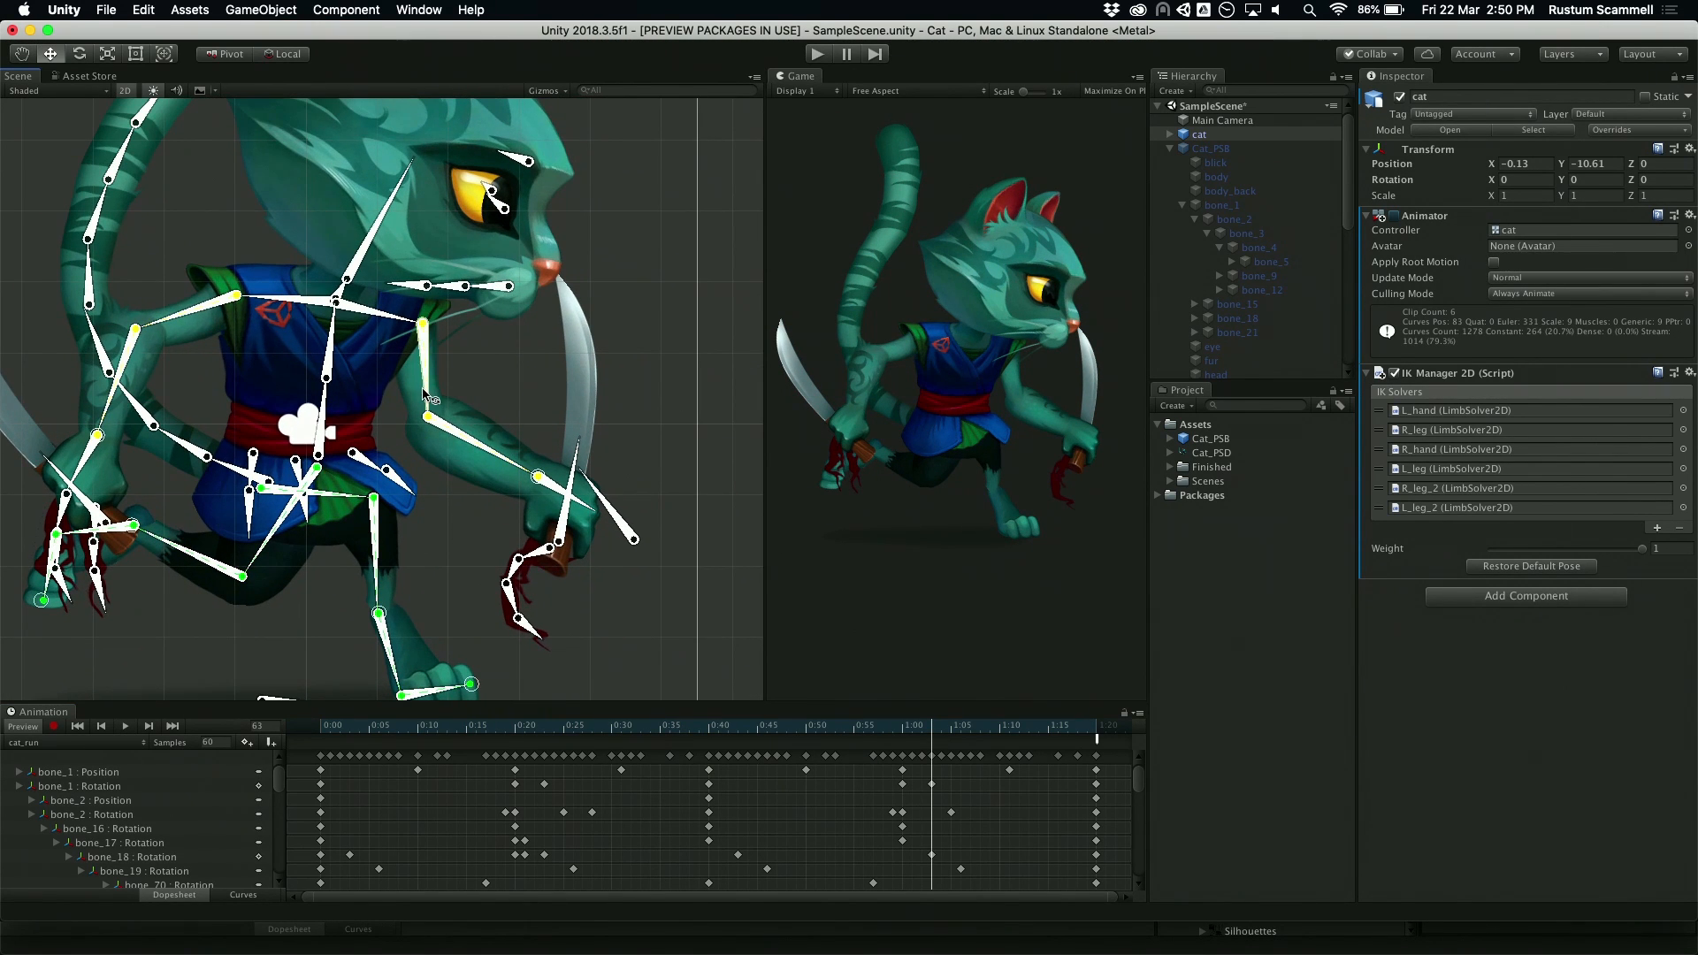
left_click_drag(538, 477, 533, 356)
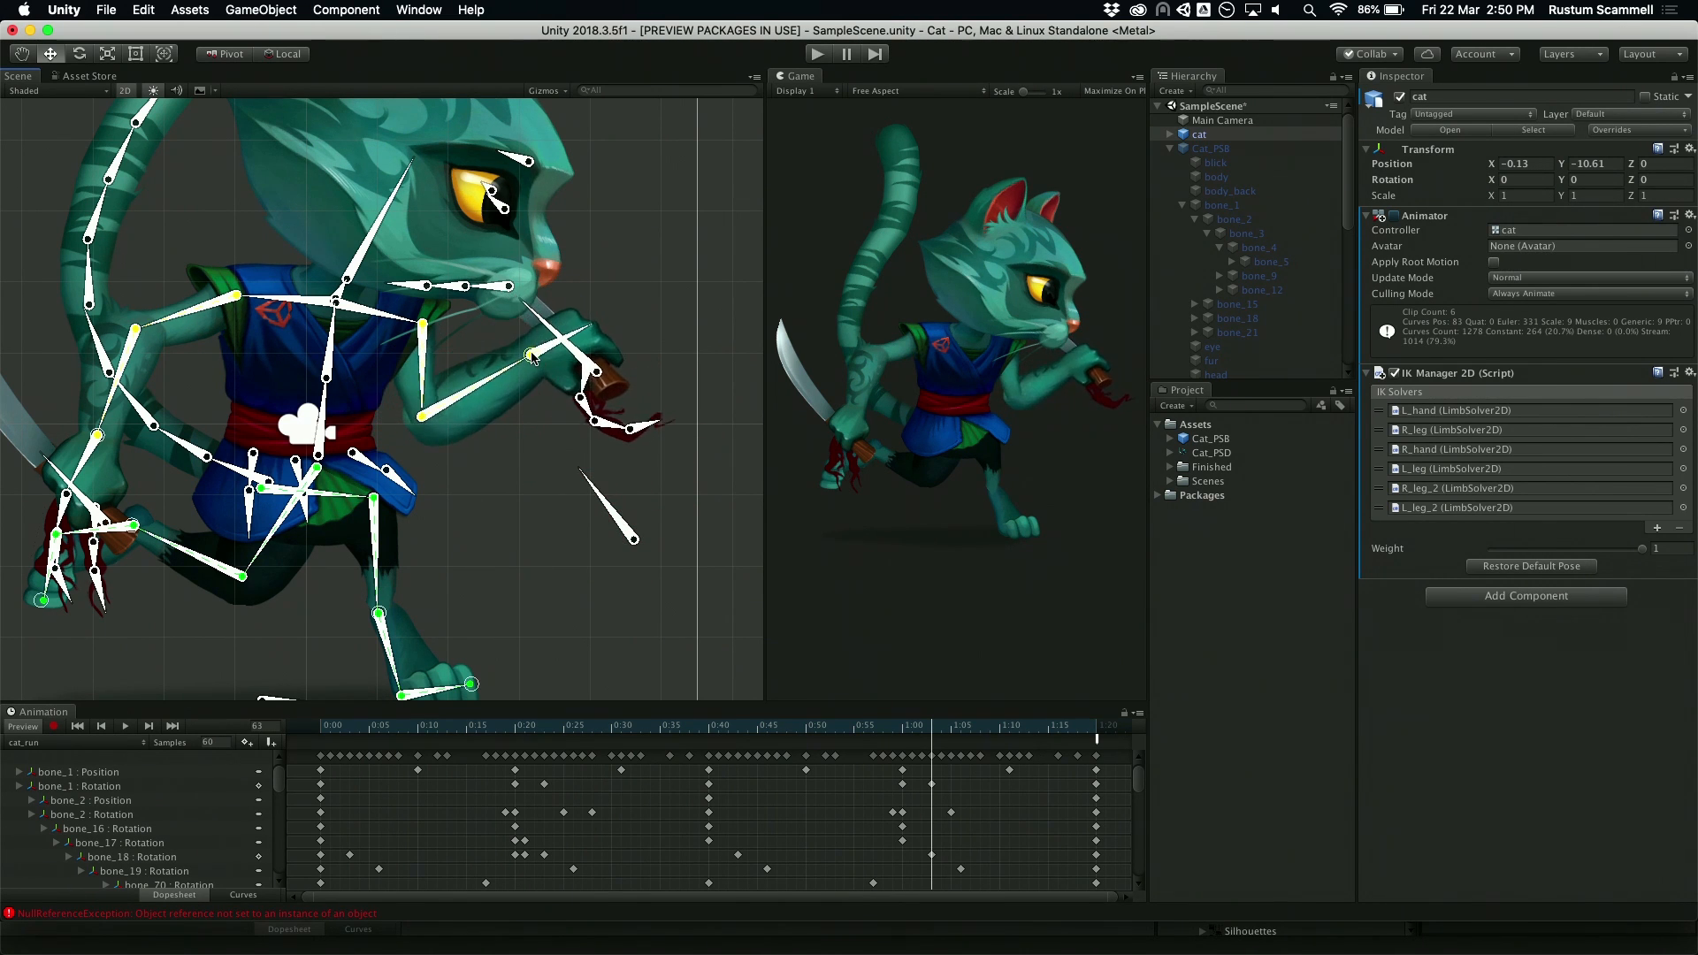
Step: Pull the rear hand's bone_19 slightly outward and bend the front leg upward using inverse kinematics
left_click_drag(504, 494, 667, 485, "alt")
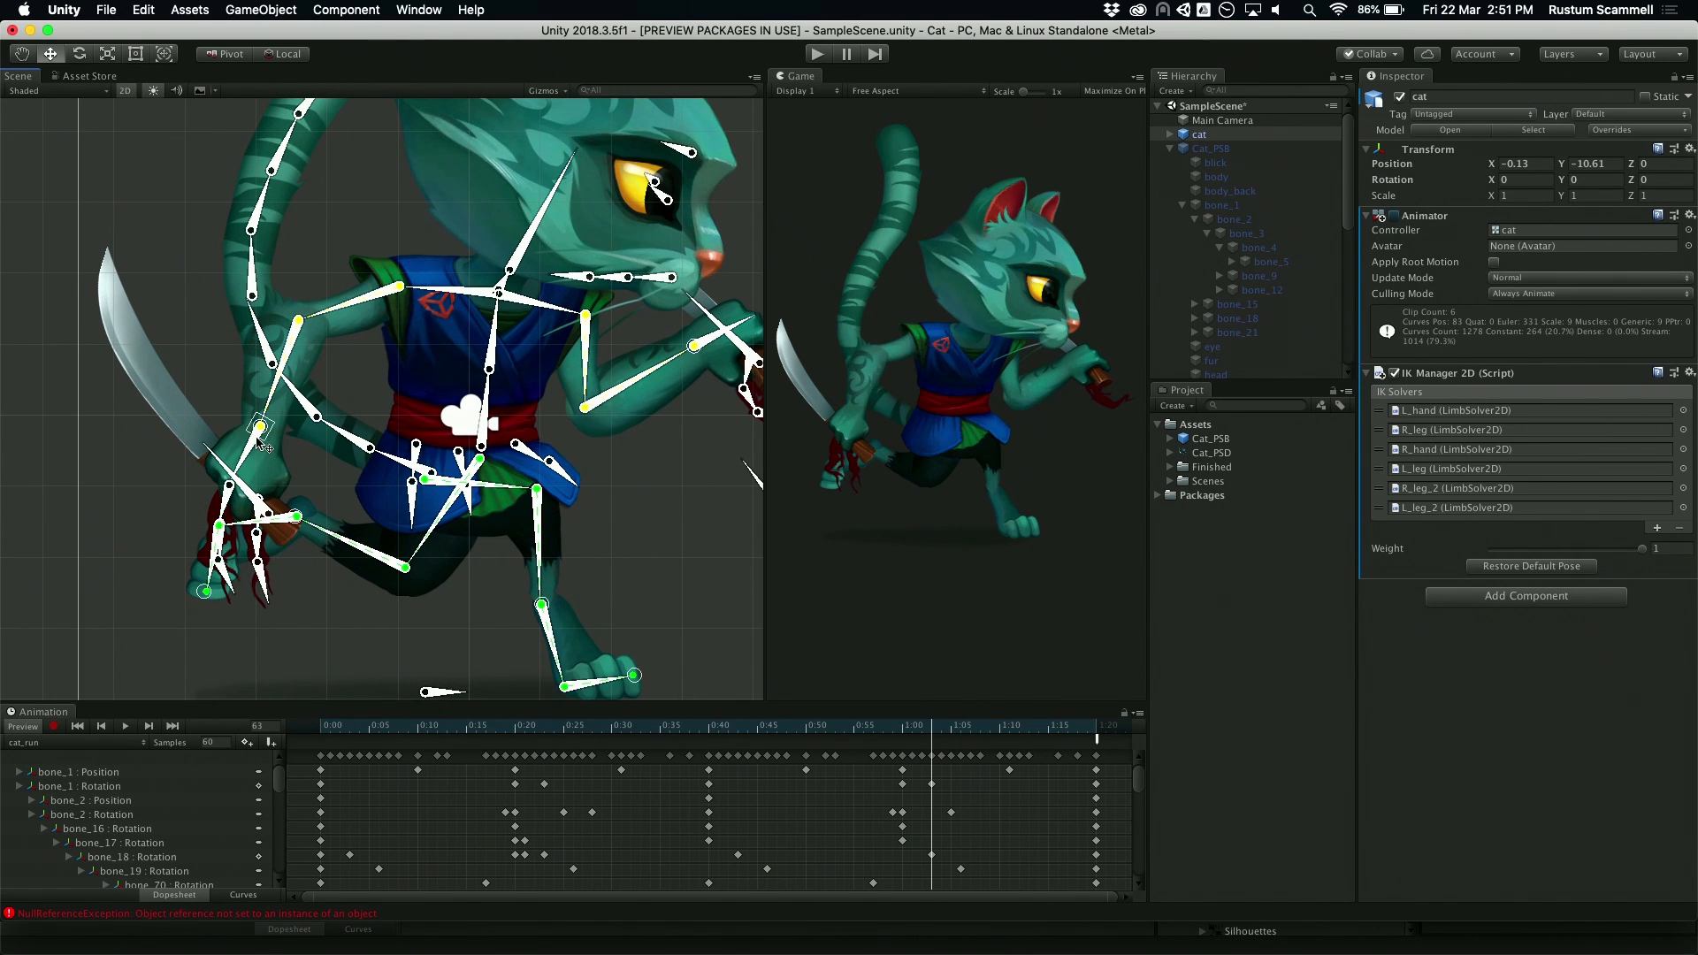
mouse_move(261, 447)
left_mouse_down()
mouse_move(283, 424)
mouse_move(226, 548)
mouse_move(168, 573)
mouse_move(180, 493)
mouse_move(239, 444)
left_mouse_up()
left_click_drag(642, 600, 592, 520, "alt")
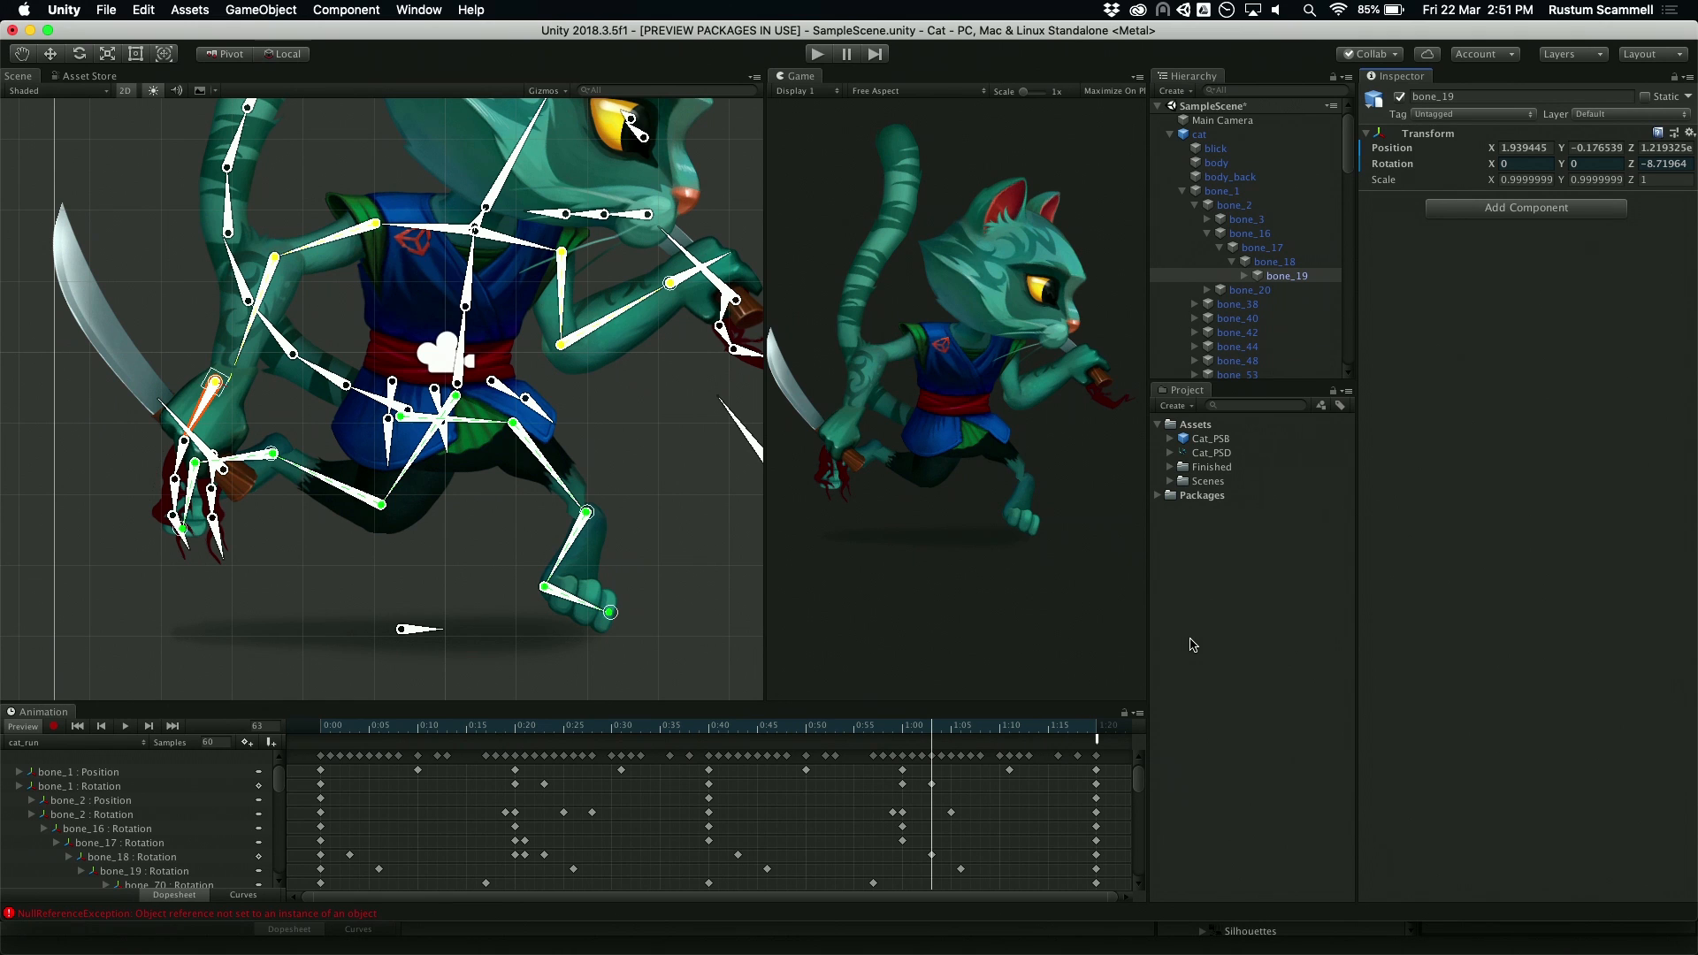
Step: Switch to PowerPoint and present from the 2D Sprite Rigging slide through to the first 2D Lights (Sneak Peak) slide
mouse_move(747, 952)
key("super+Tab")
key("super+Tab")
key("super+Tab")
key("super+Tab")
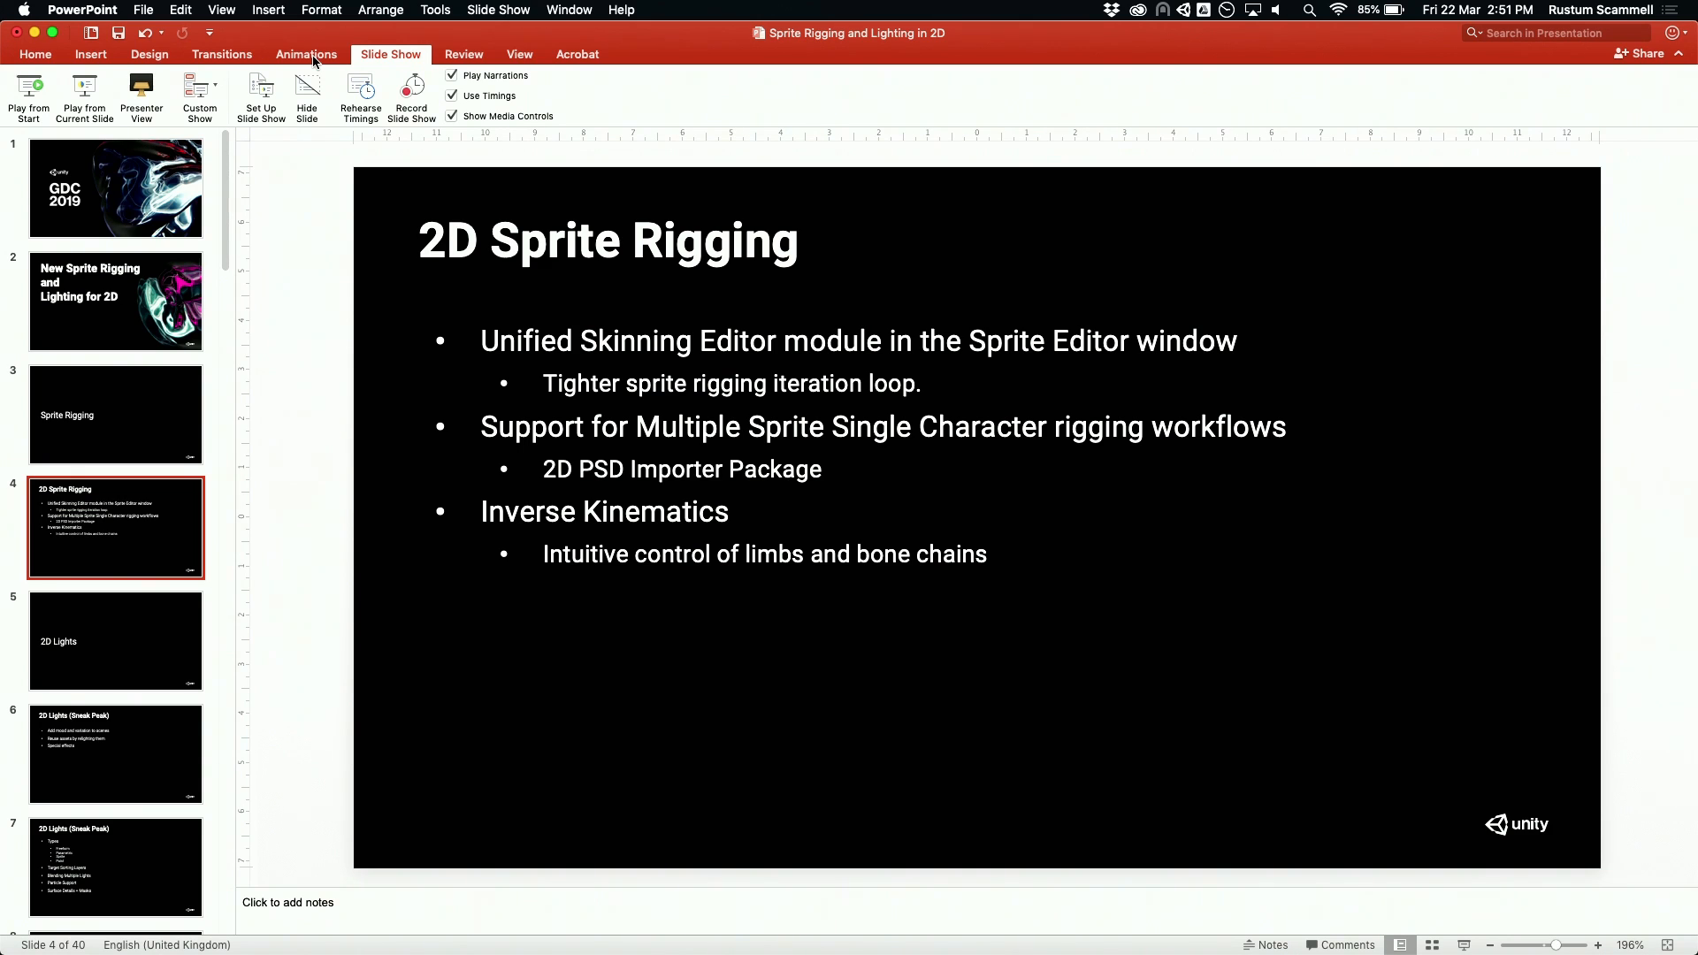
key("shift+super+Return")
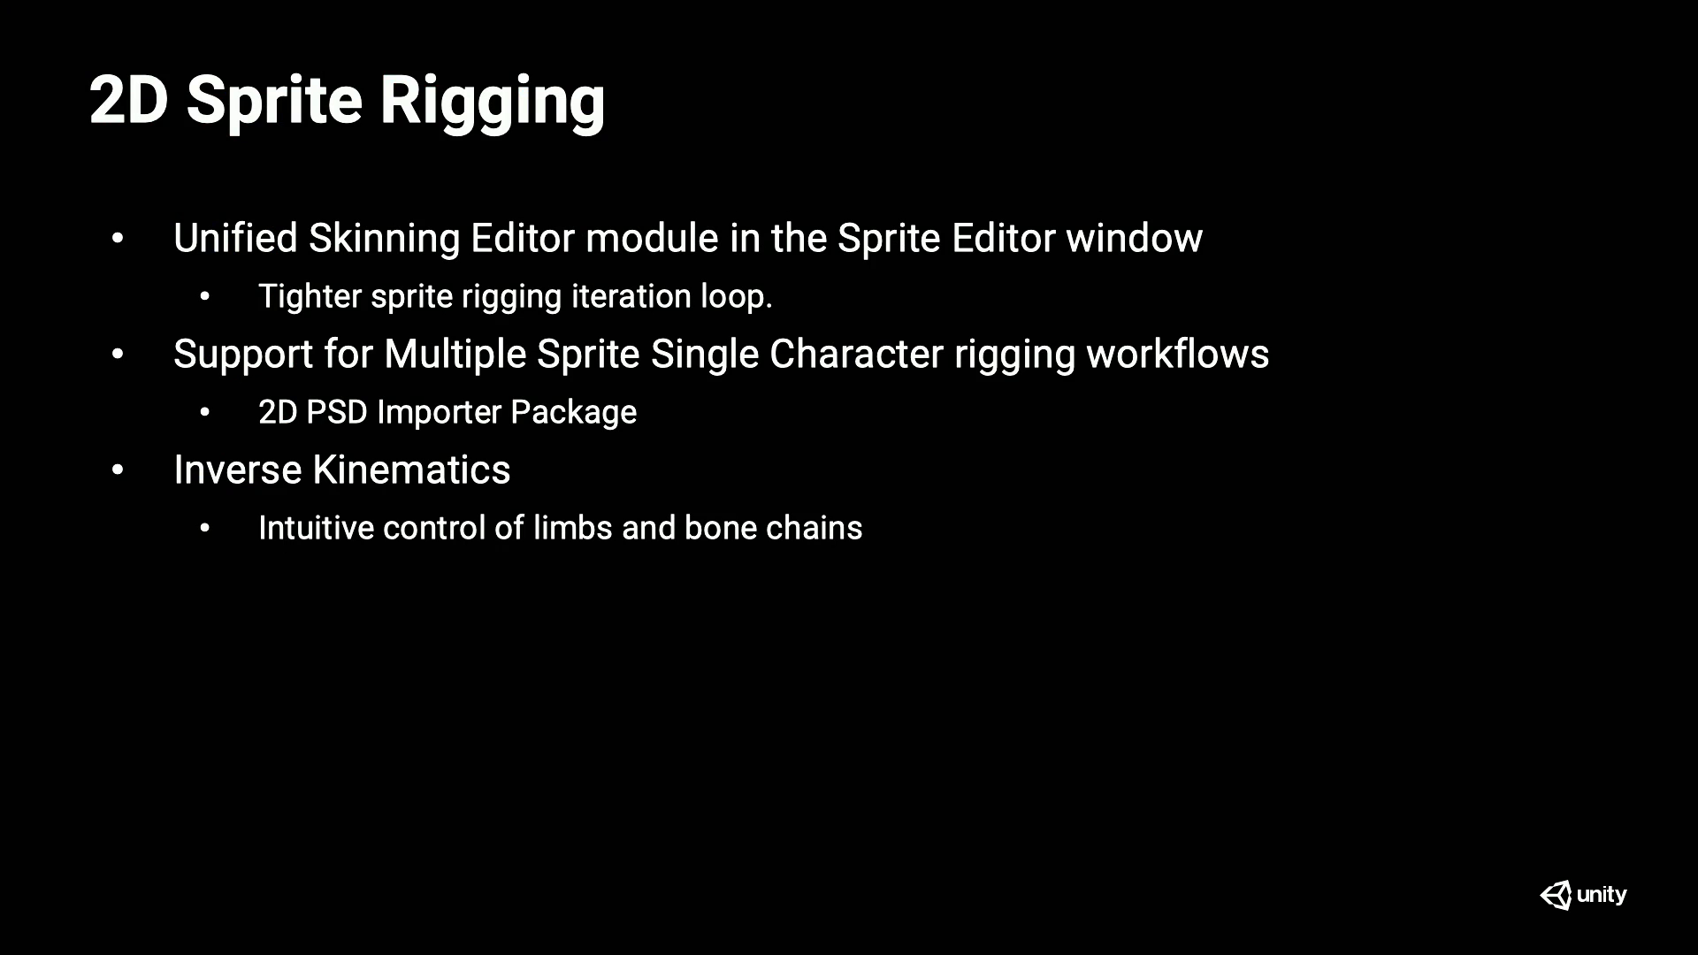
key("Right")
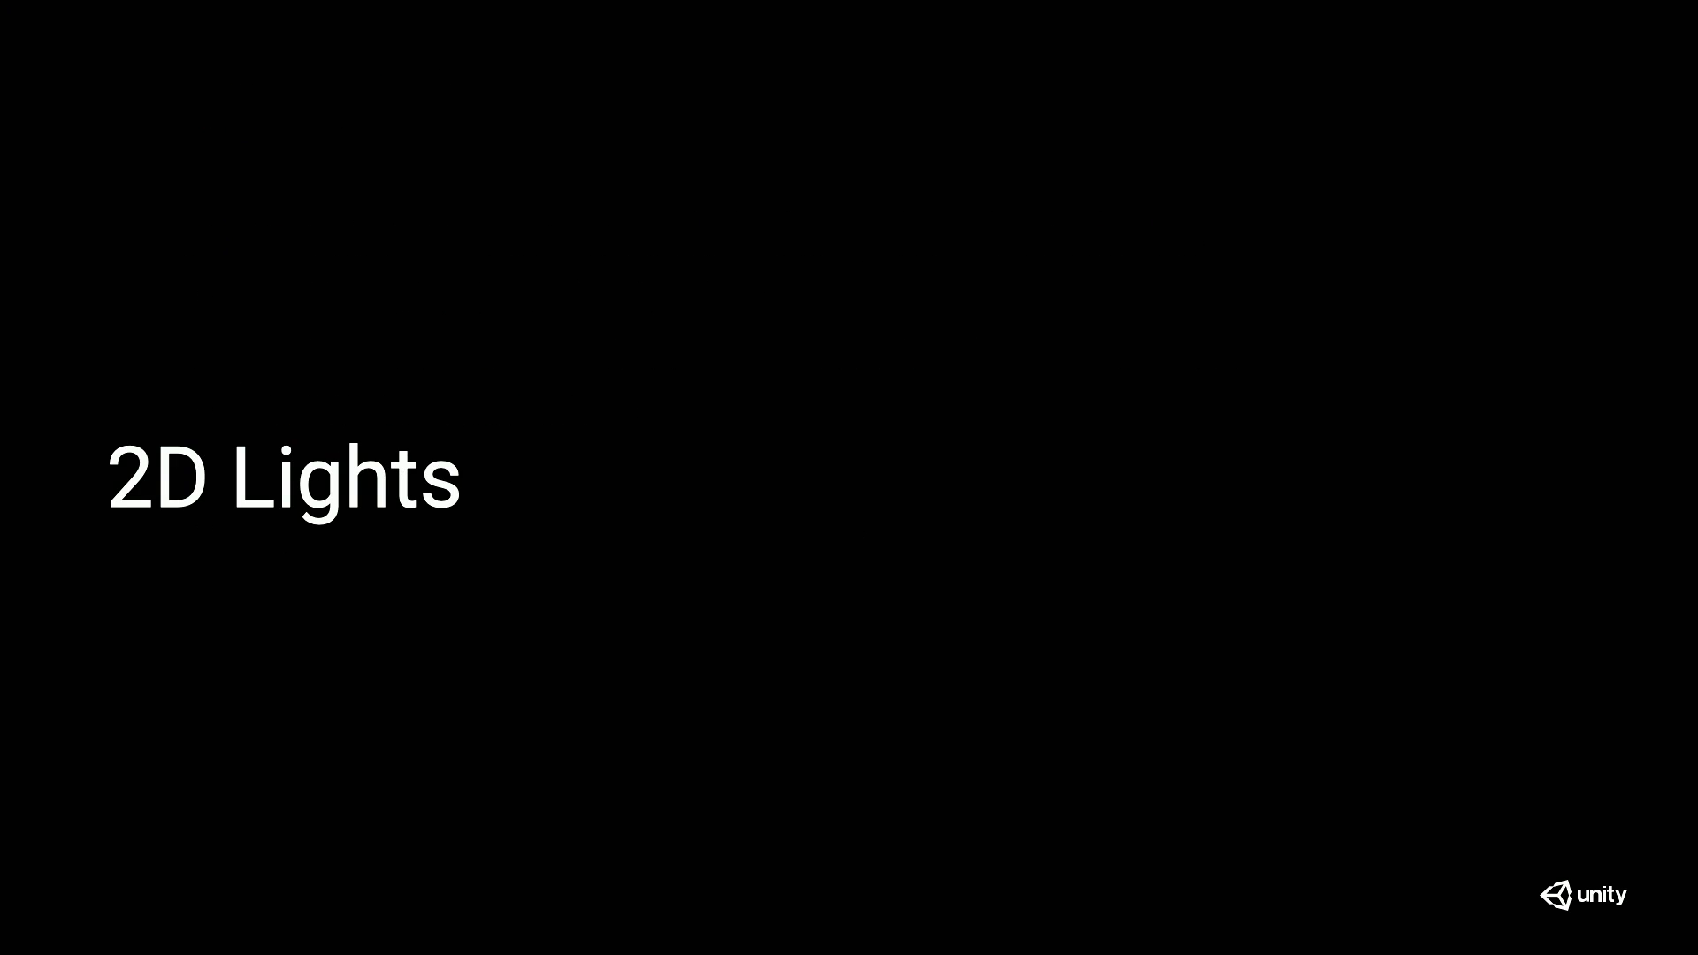
key("Right")
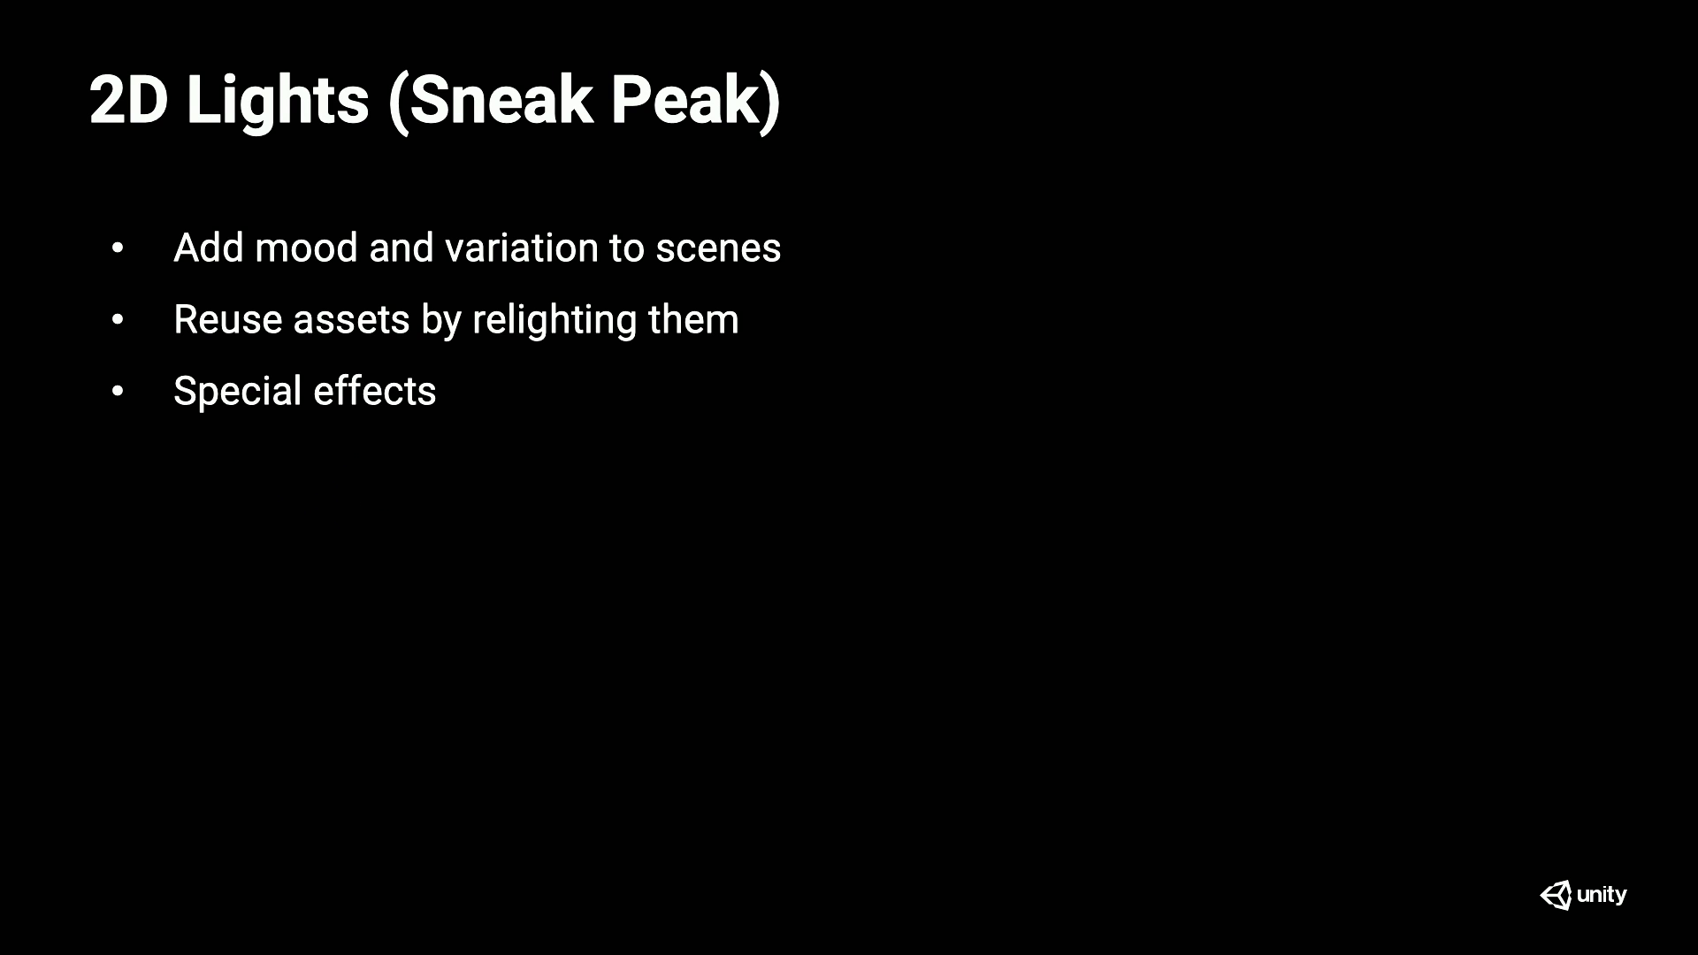
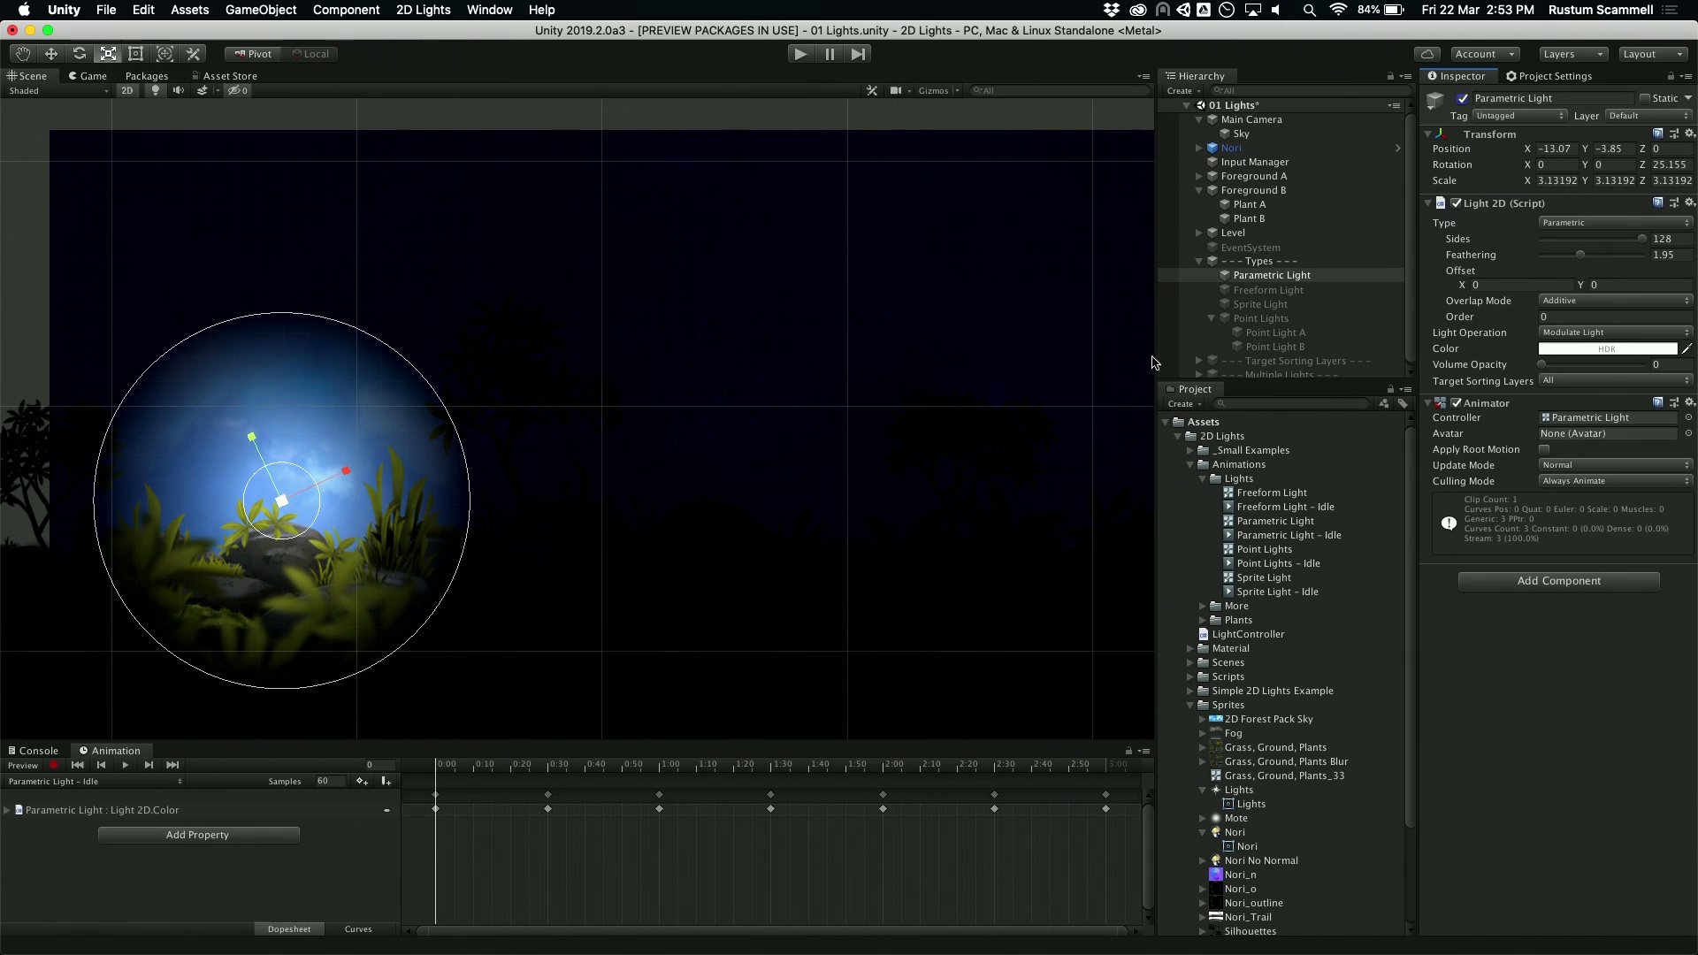
Step: Set the Parametric Light to 67 sides and 1.29 feathering, and enable the Freeform Light
left_click_drag(1641, 238, 1570, 255)
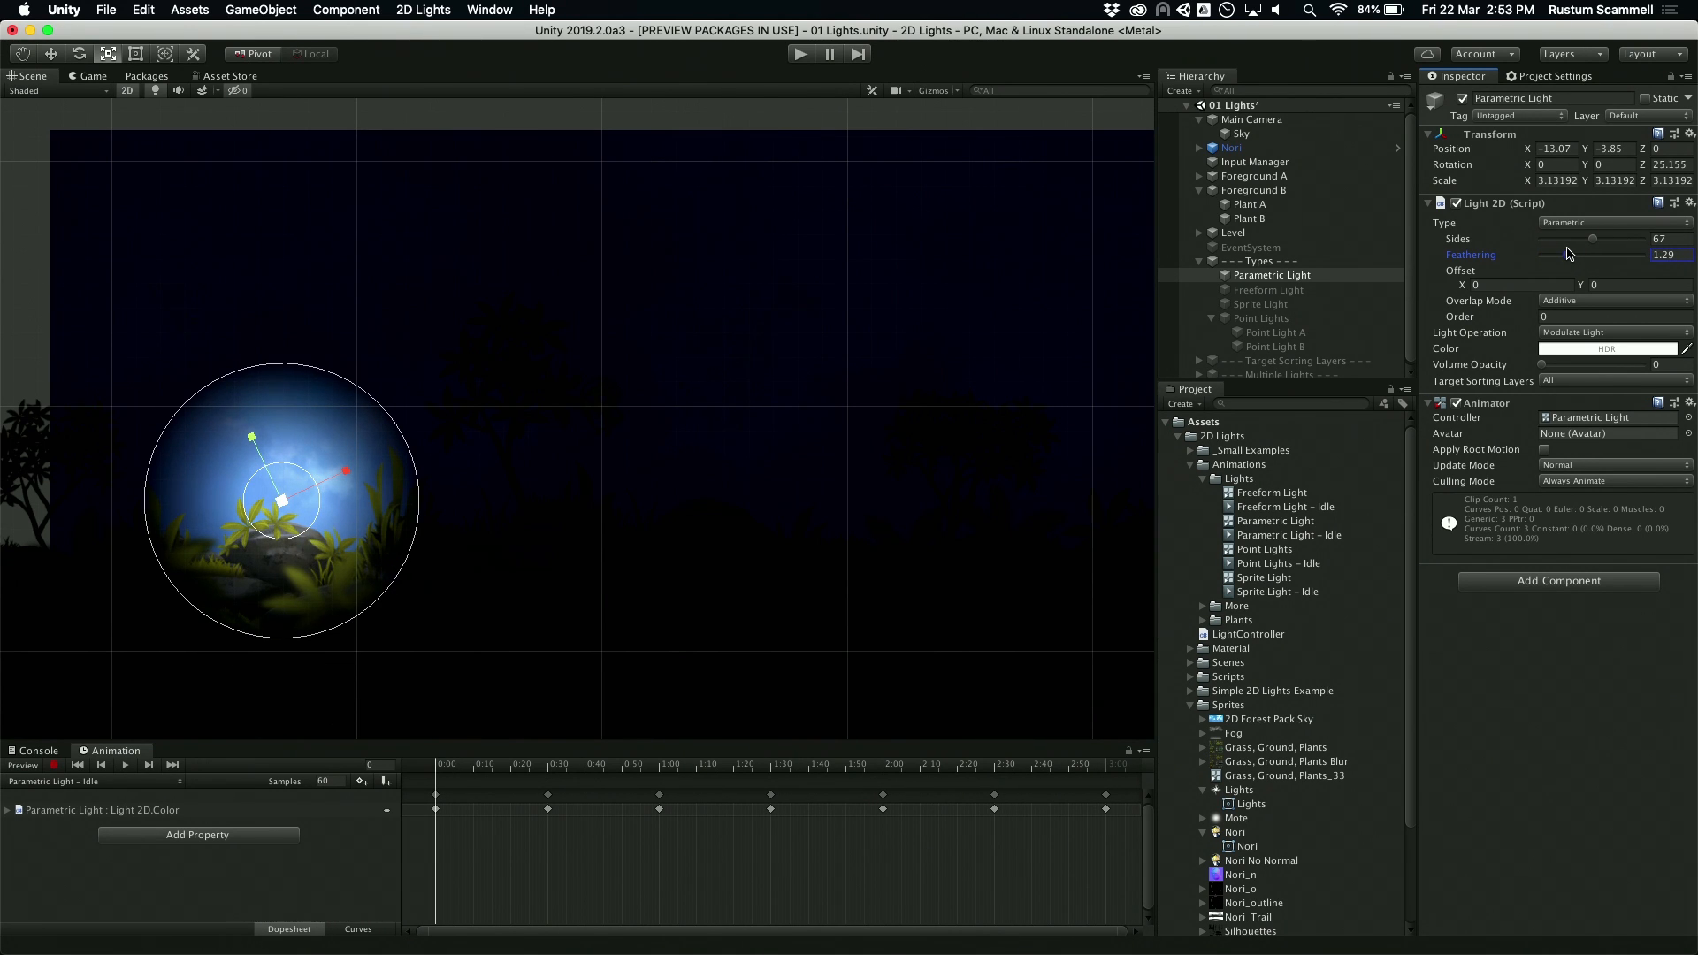
left_click(1331, 290)
left_click(1463, 99)
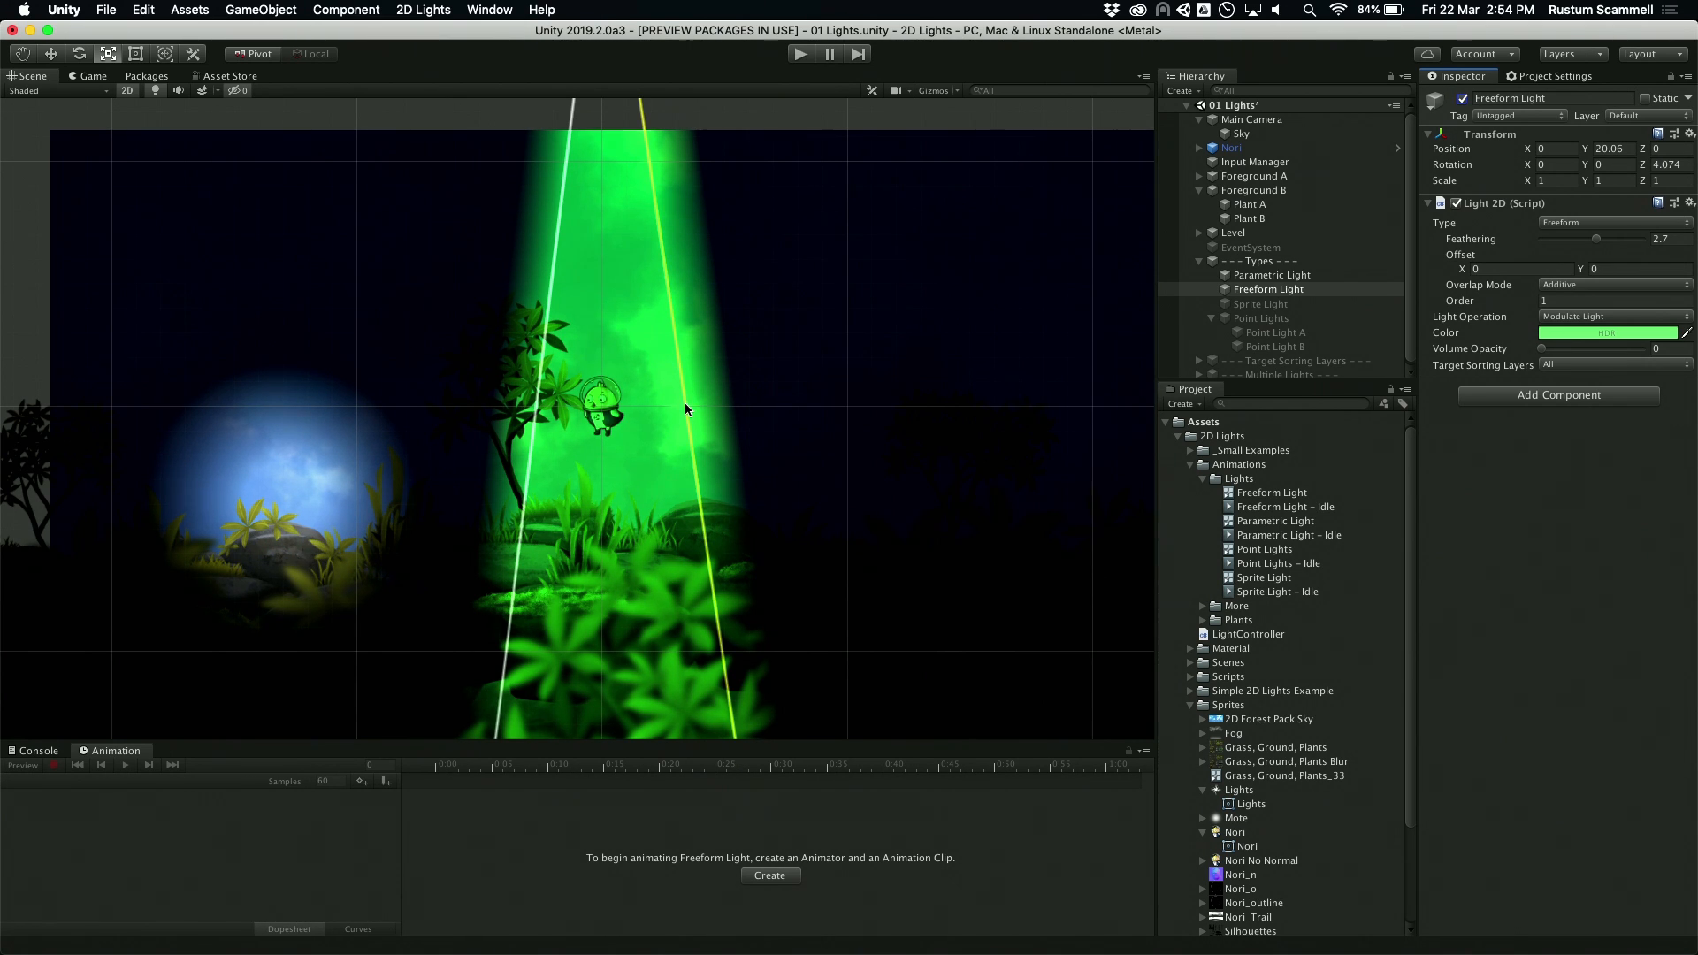
Step: Reshape the Freeform Light by adding three points that widen its right edge in steps and one that bulges its left edge outward
left_click_drag(686, 406, 745, 361)
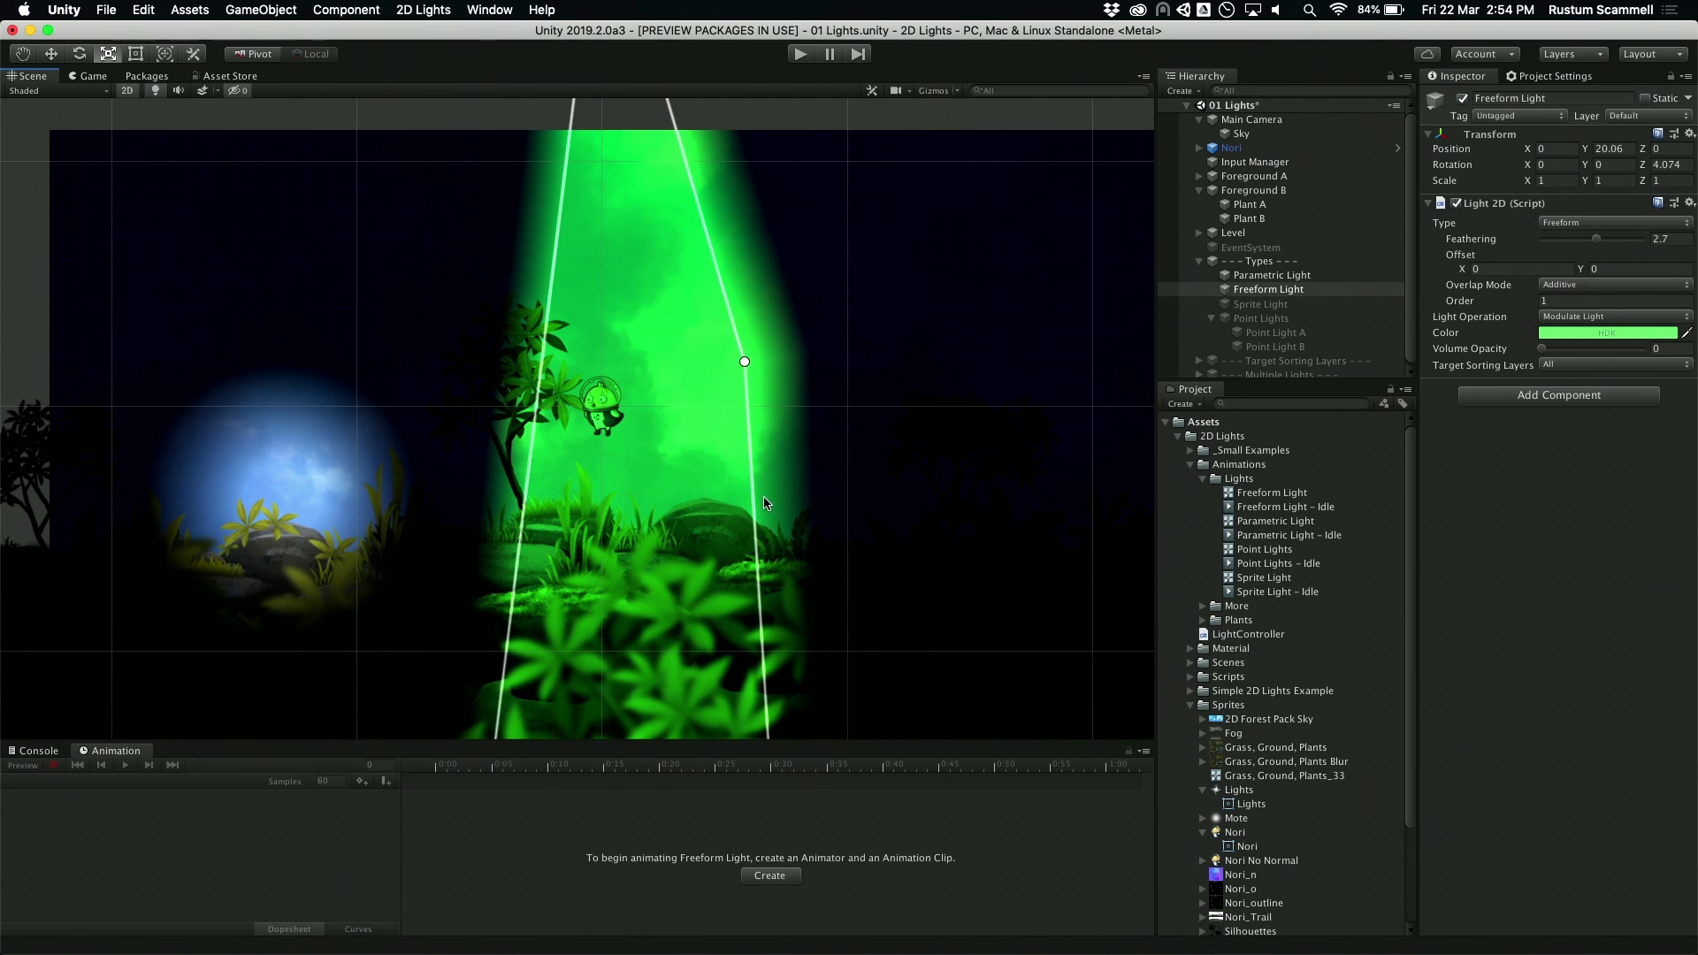
left_click_drag(748, 477, 883, 452)
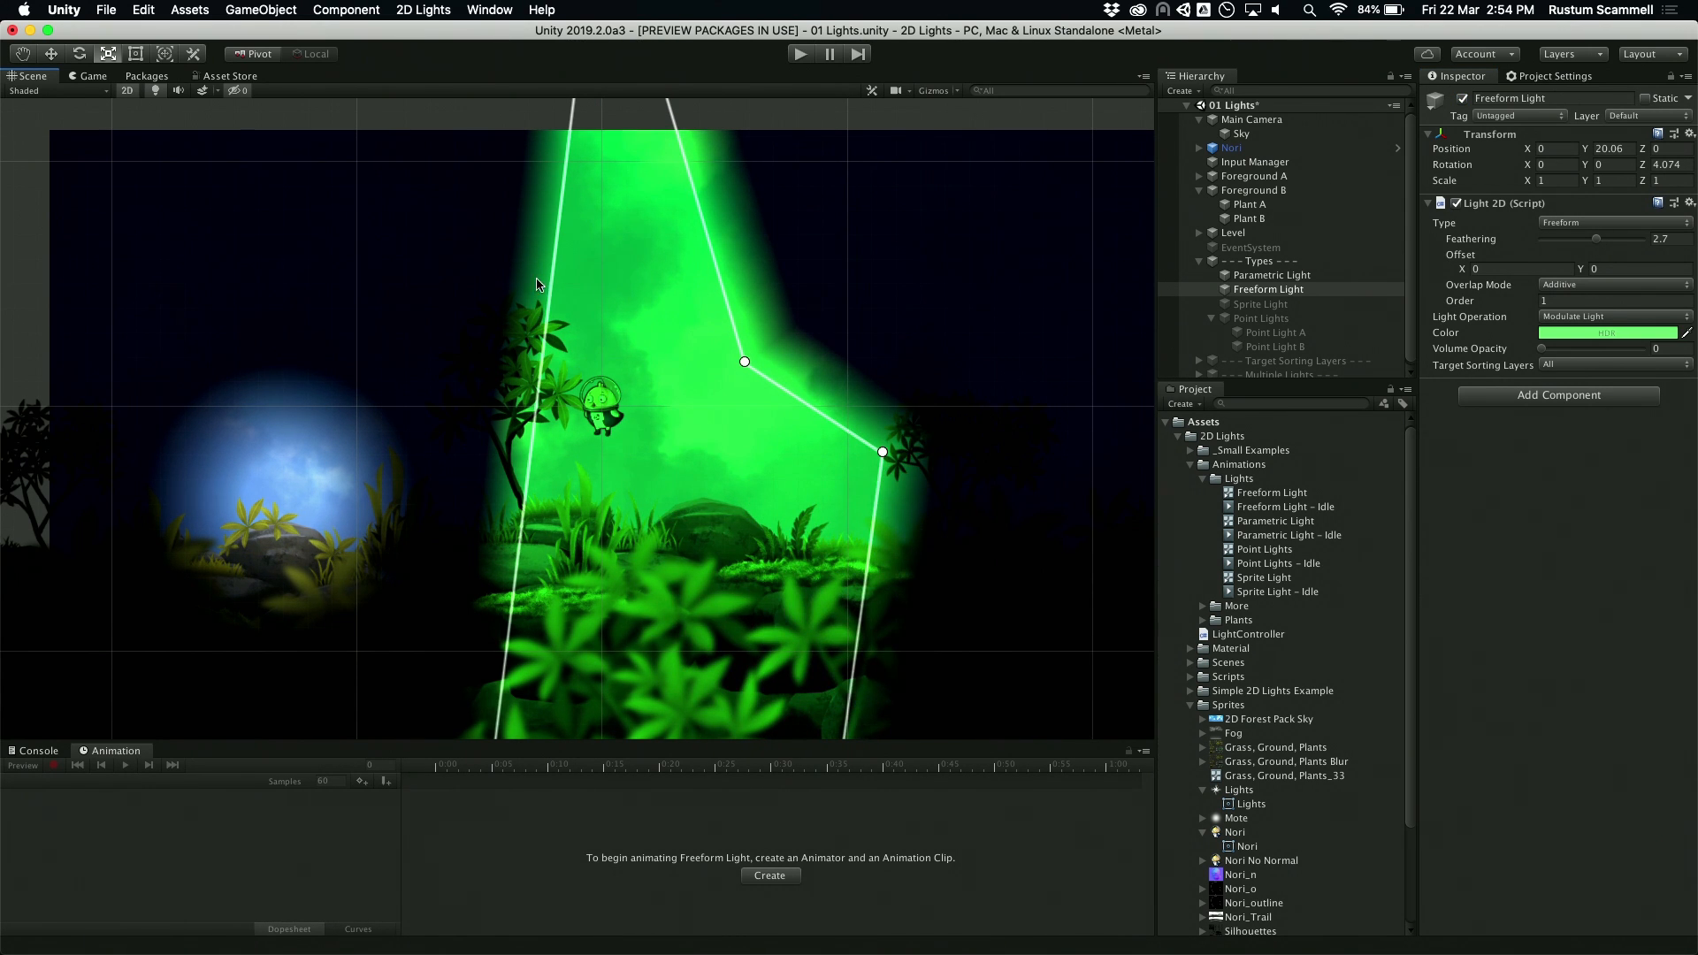
left_click_drag(544, 350, 514, 472)
left_click_drag(863, 610, 959, 699)
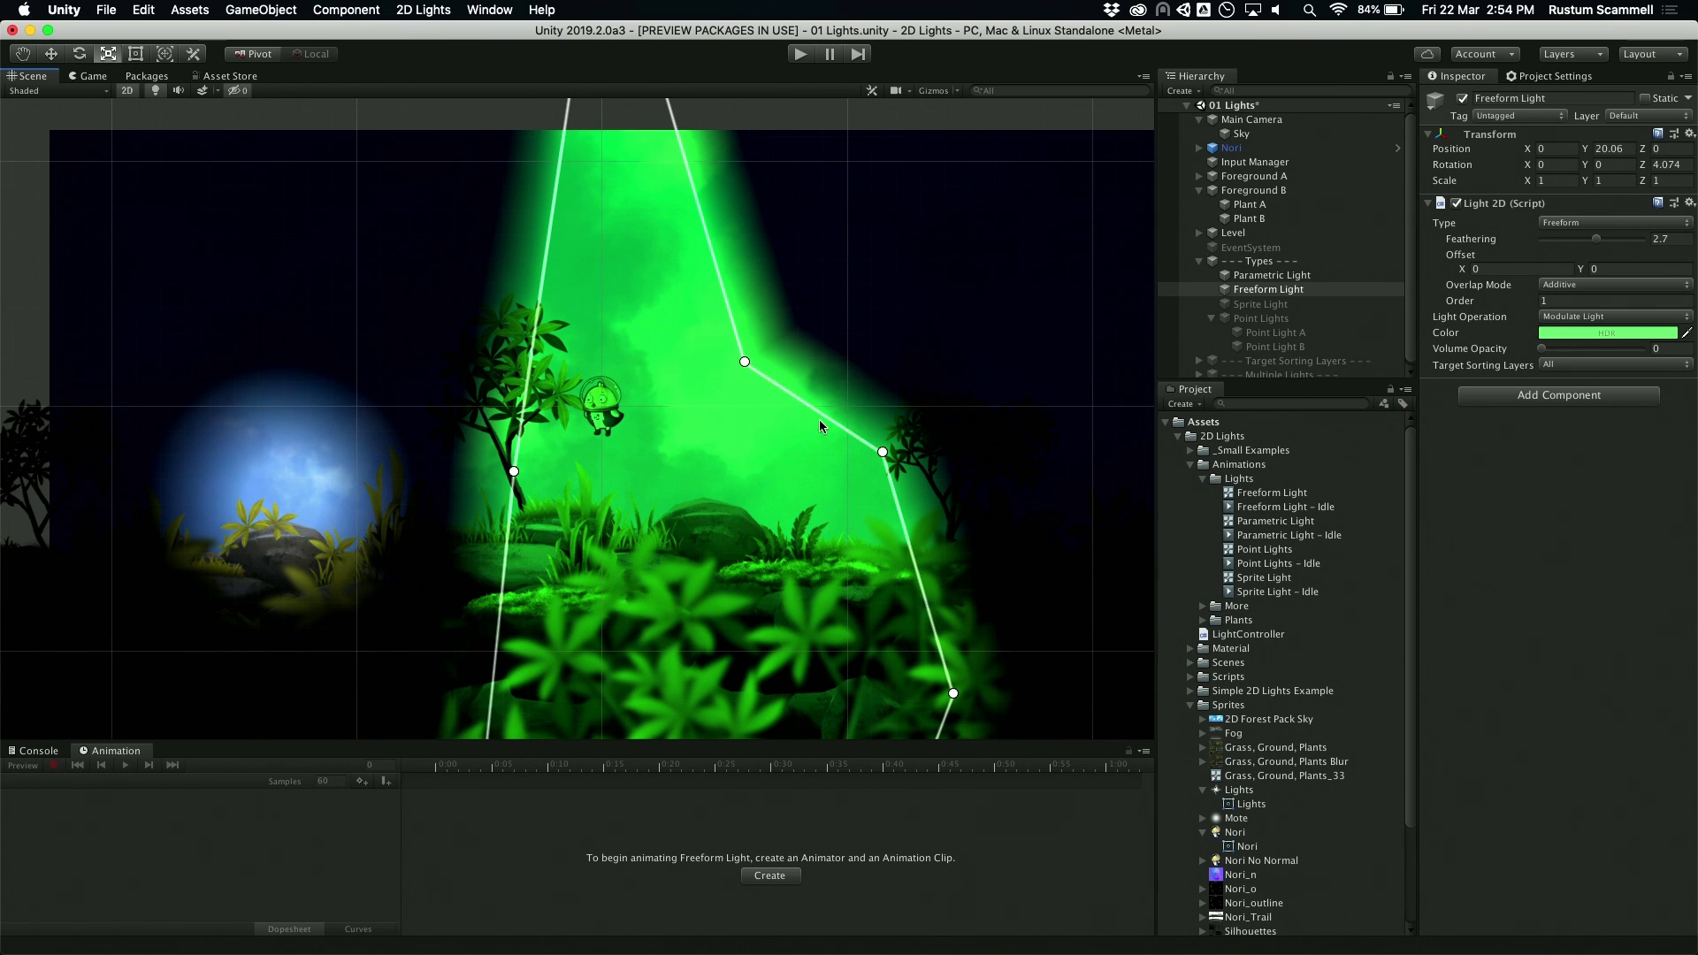
left_click_drag(821, 415, 793, 453)
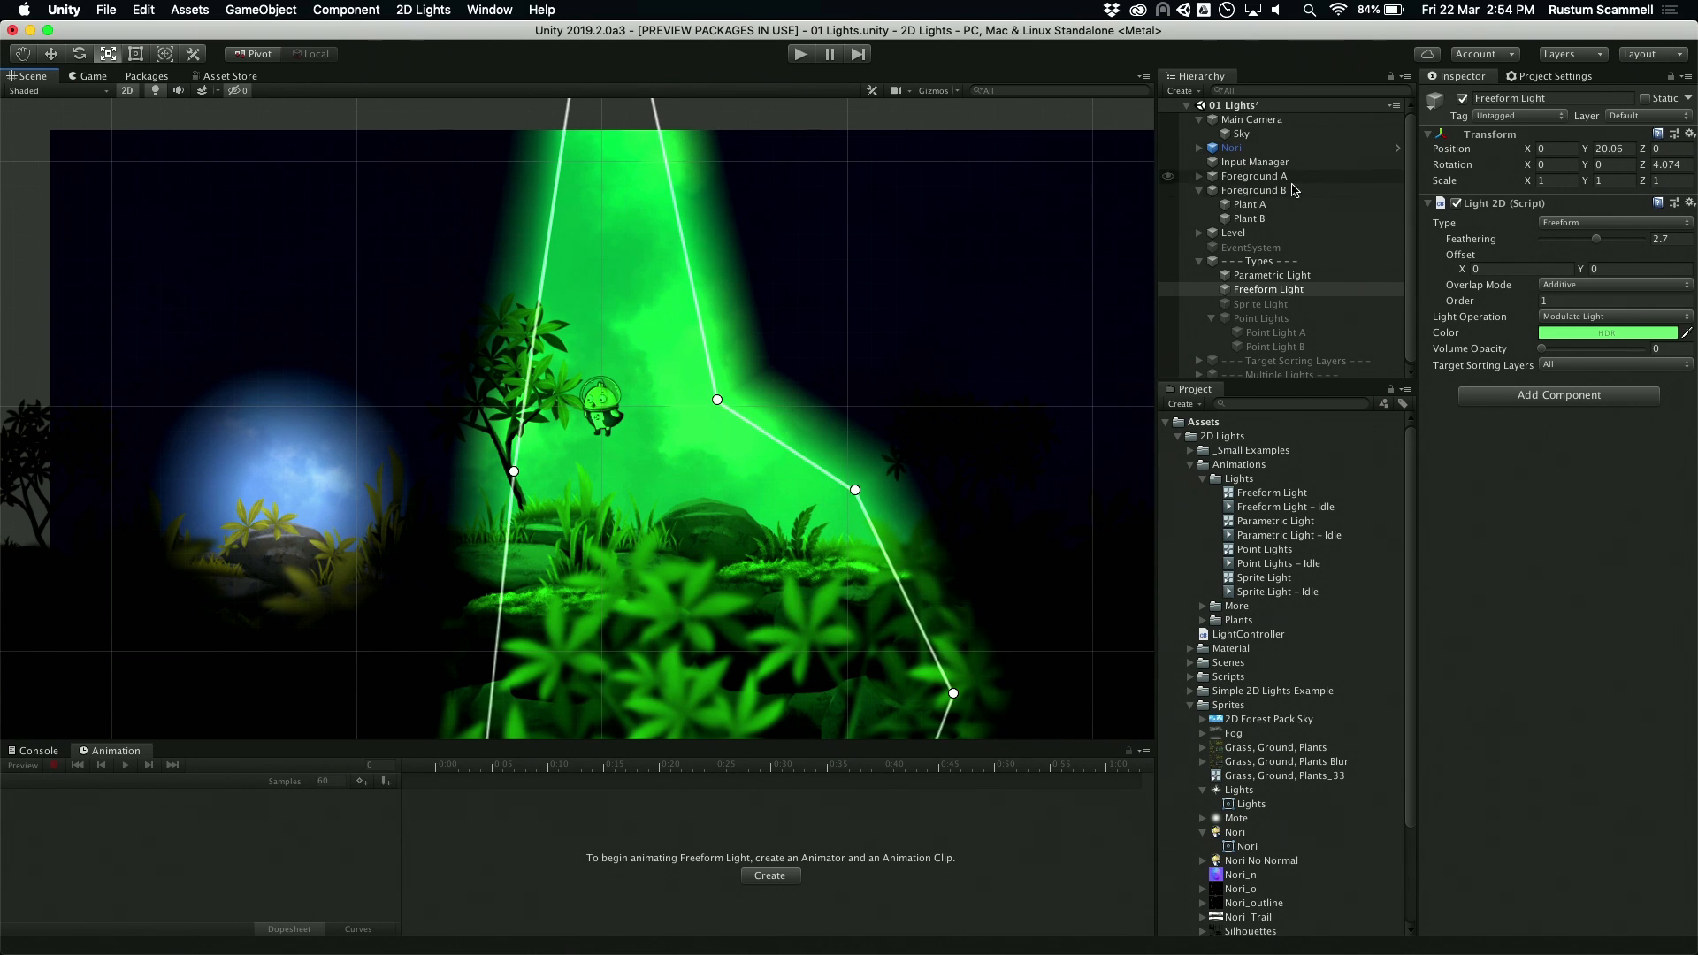
Step: Enable the Sprite Light, the Point Lights group and its child Point Light A
left_click(1333, 303)
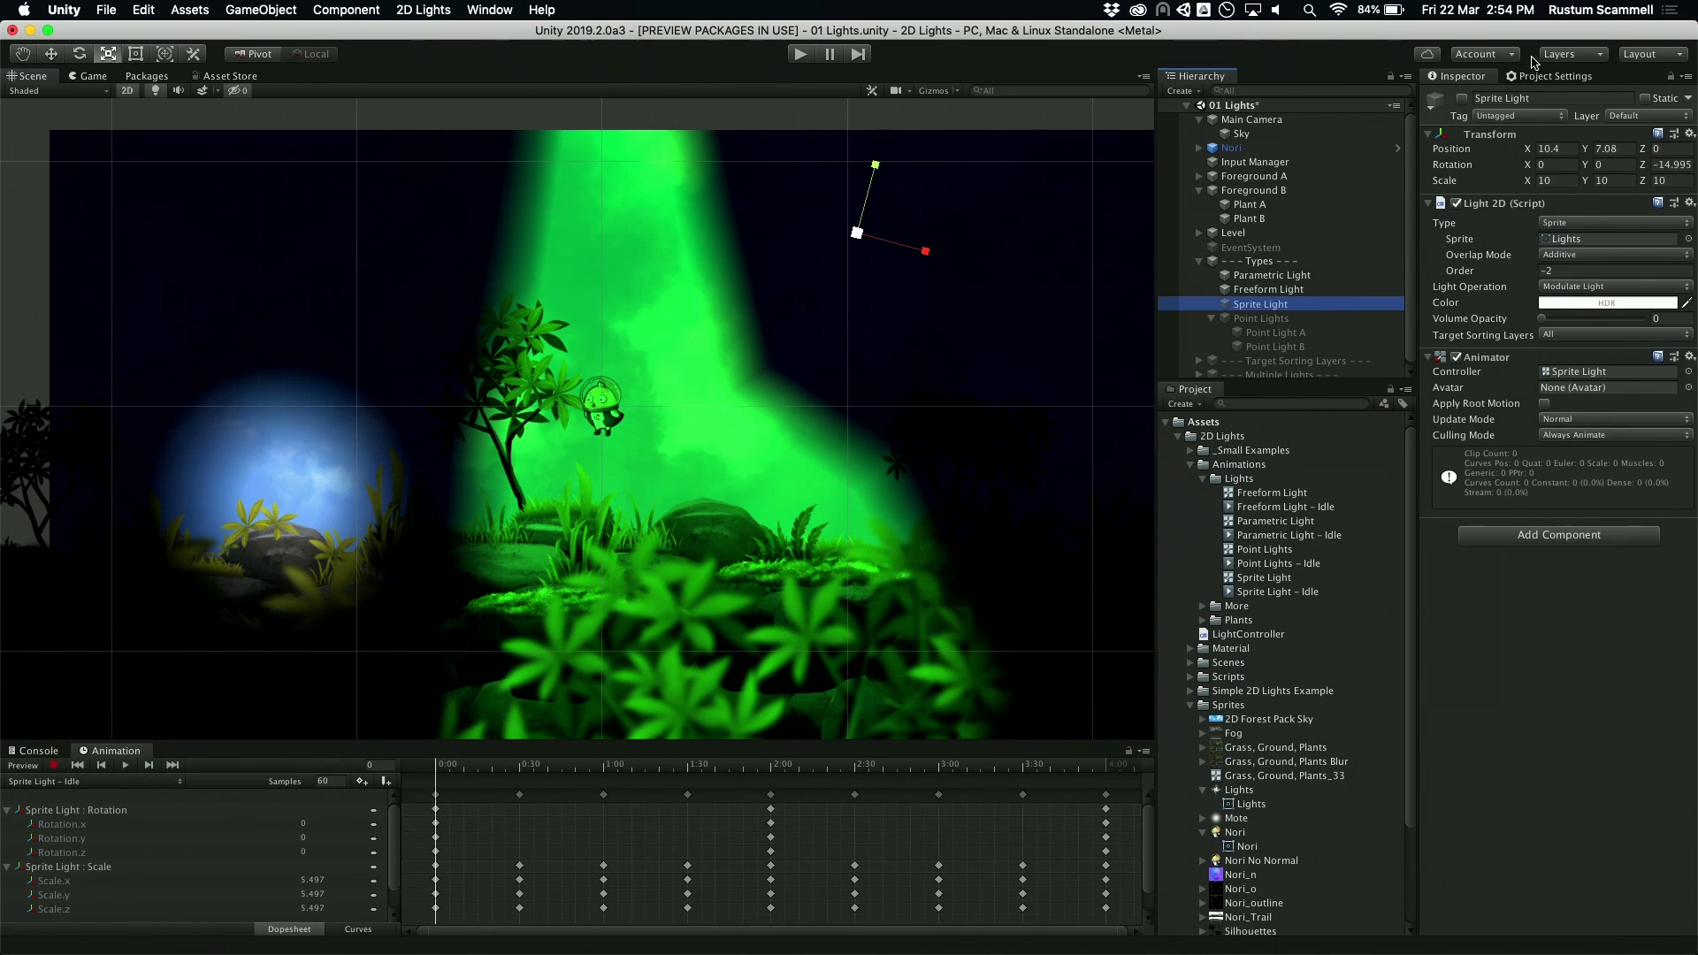
left_click(1463, 98)
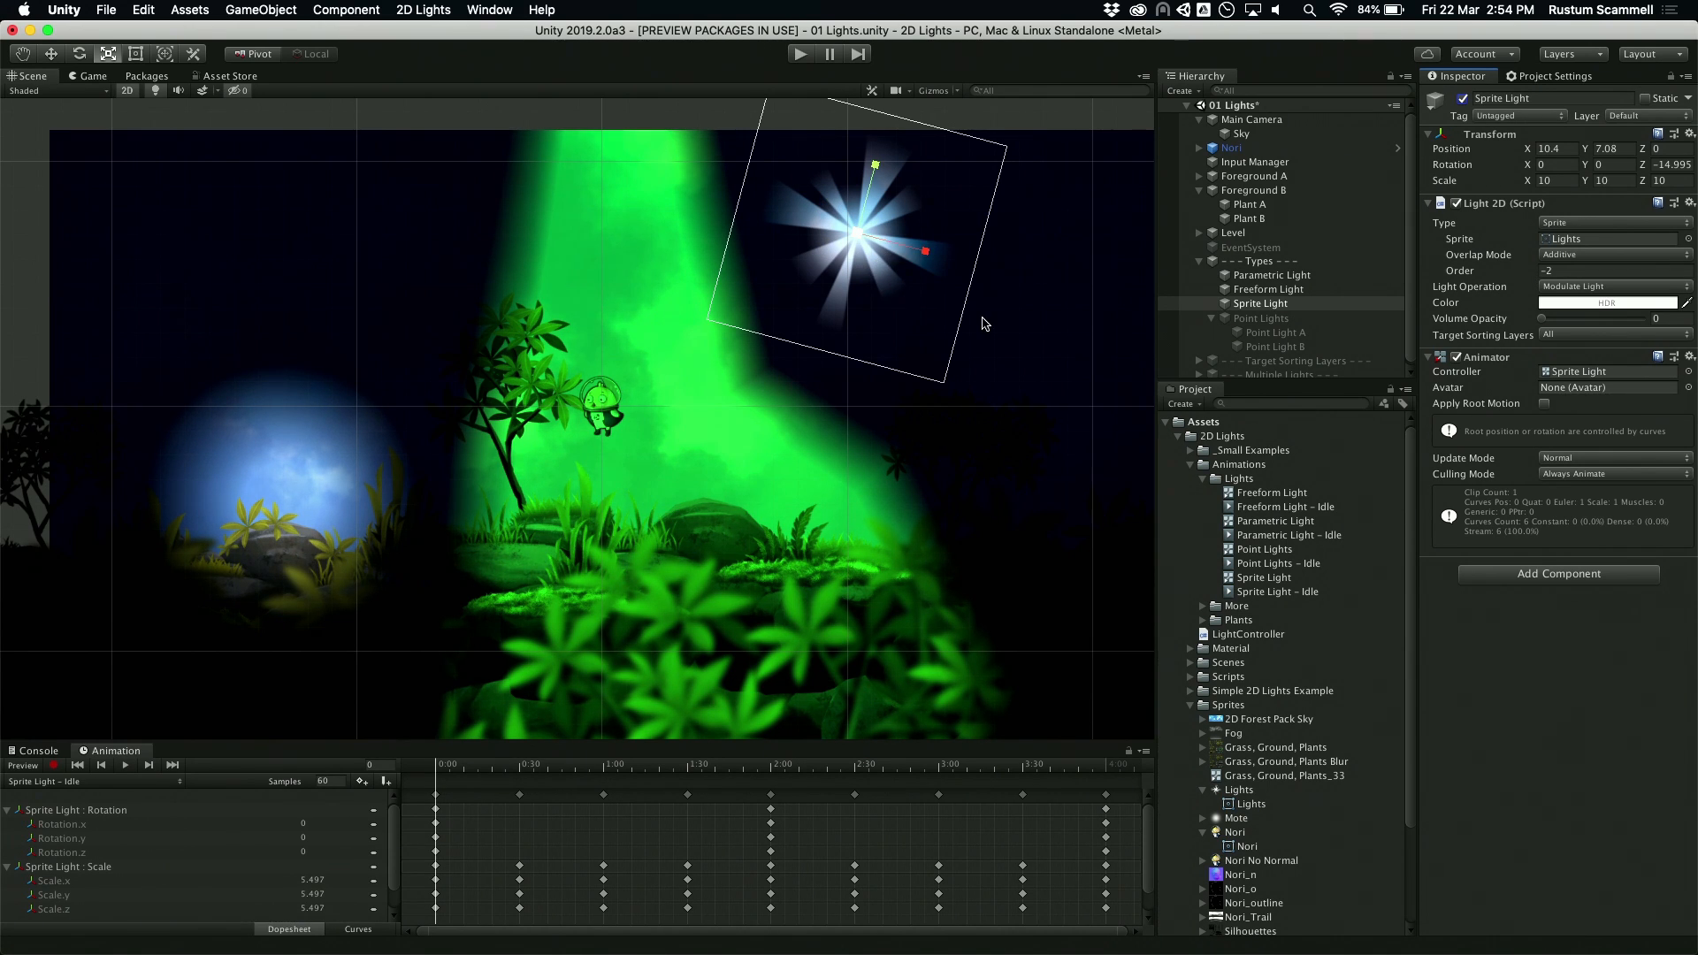
left_click(1274, 318)
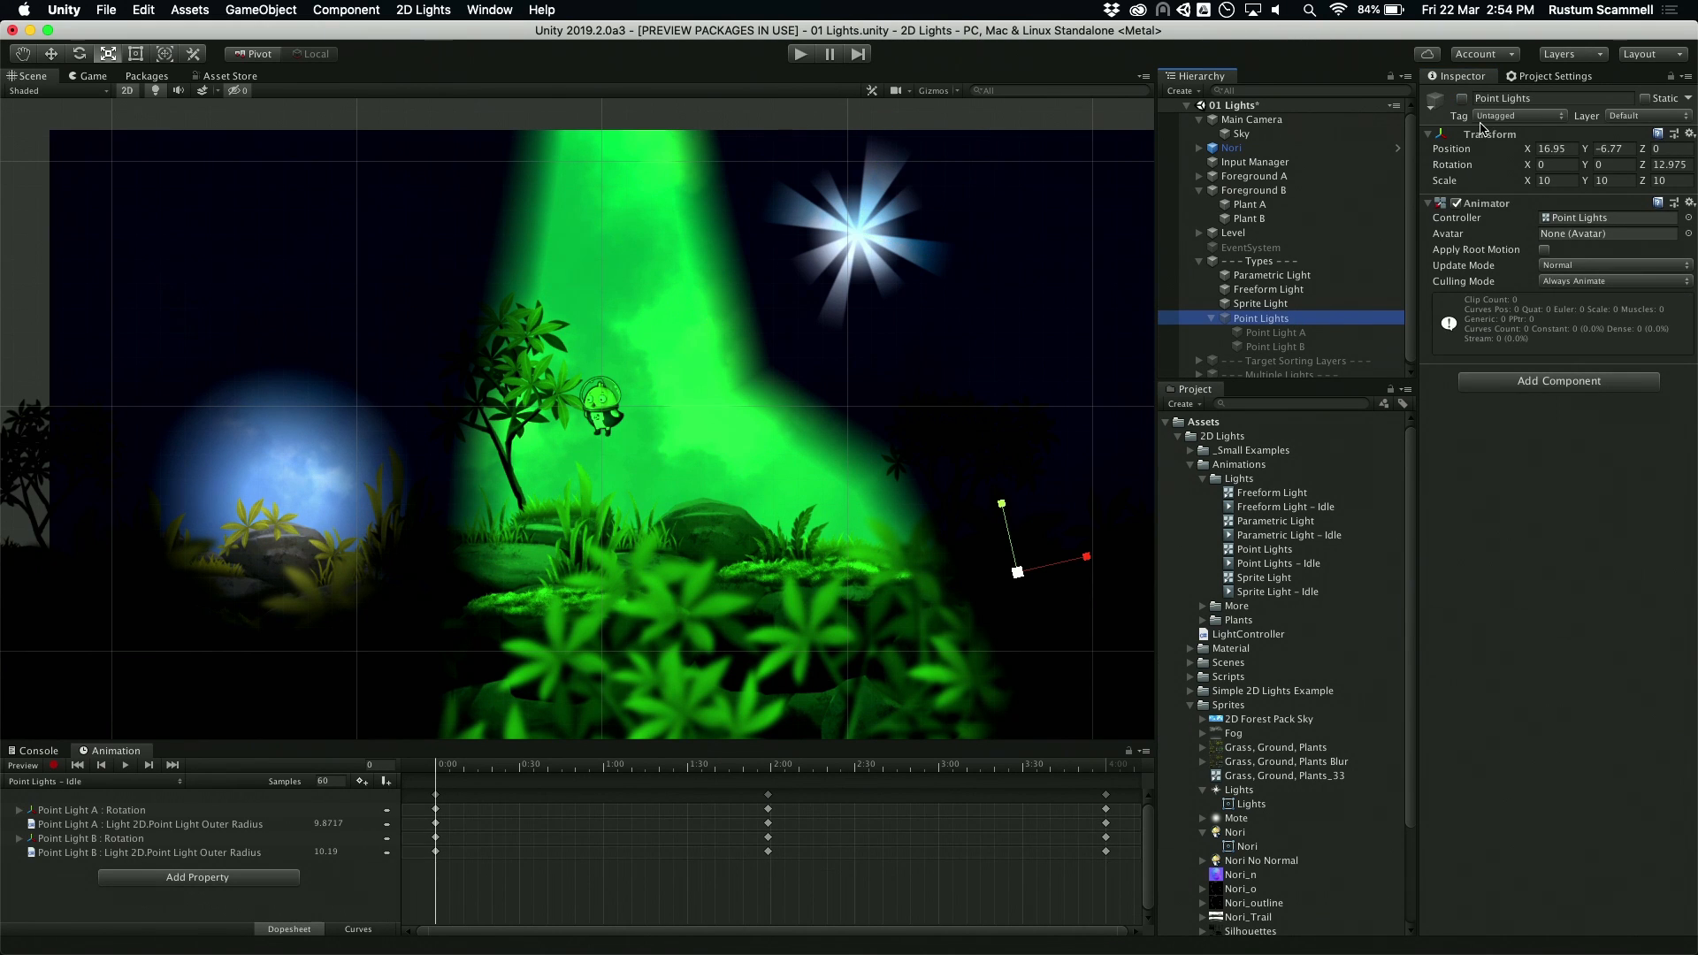
left_click(1462, 98)
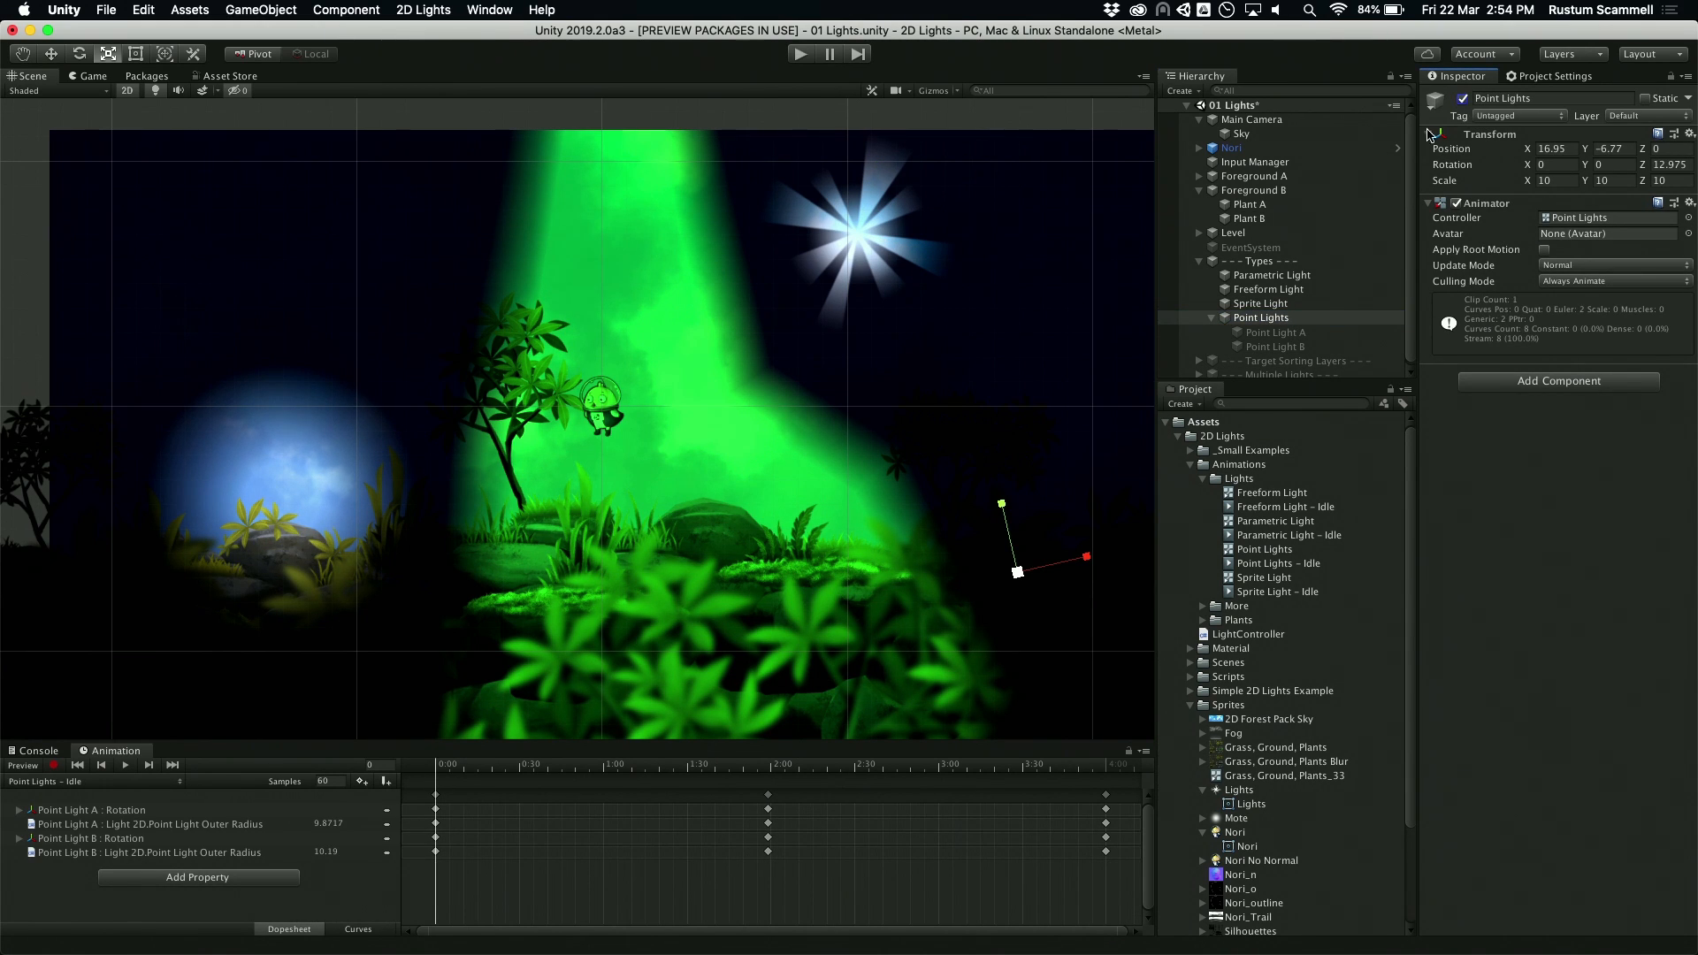
left_click(1273, 335)
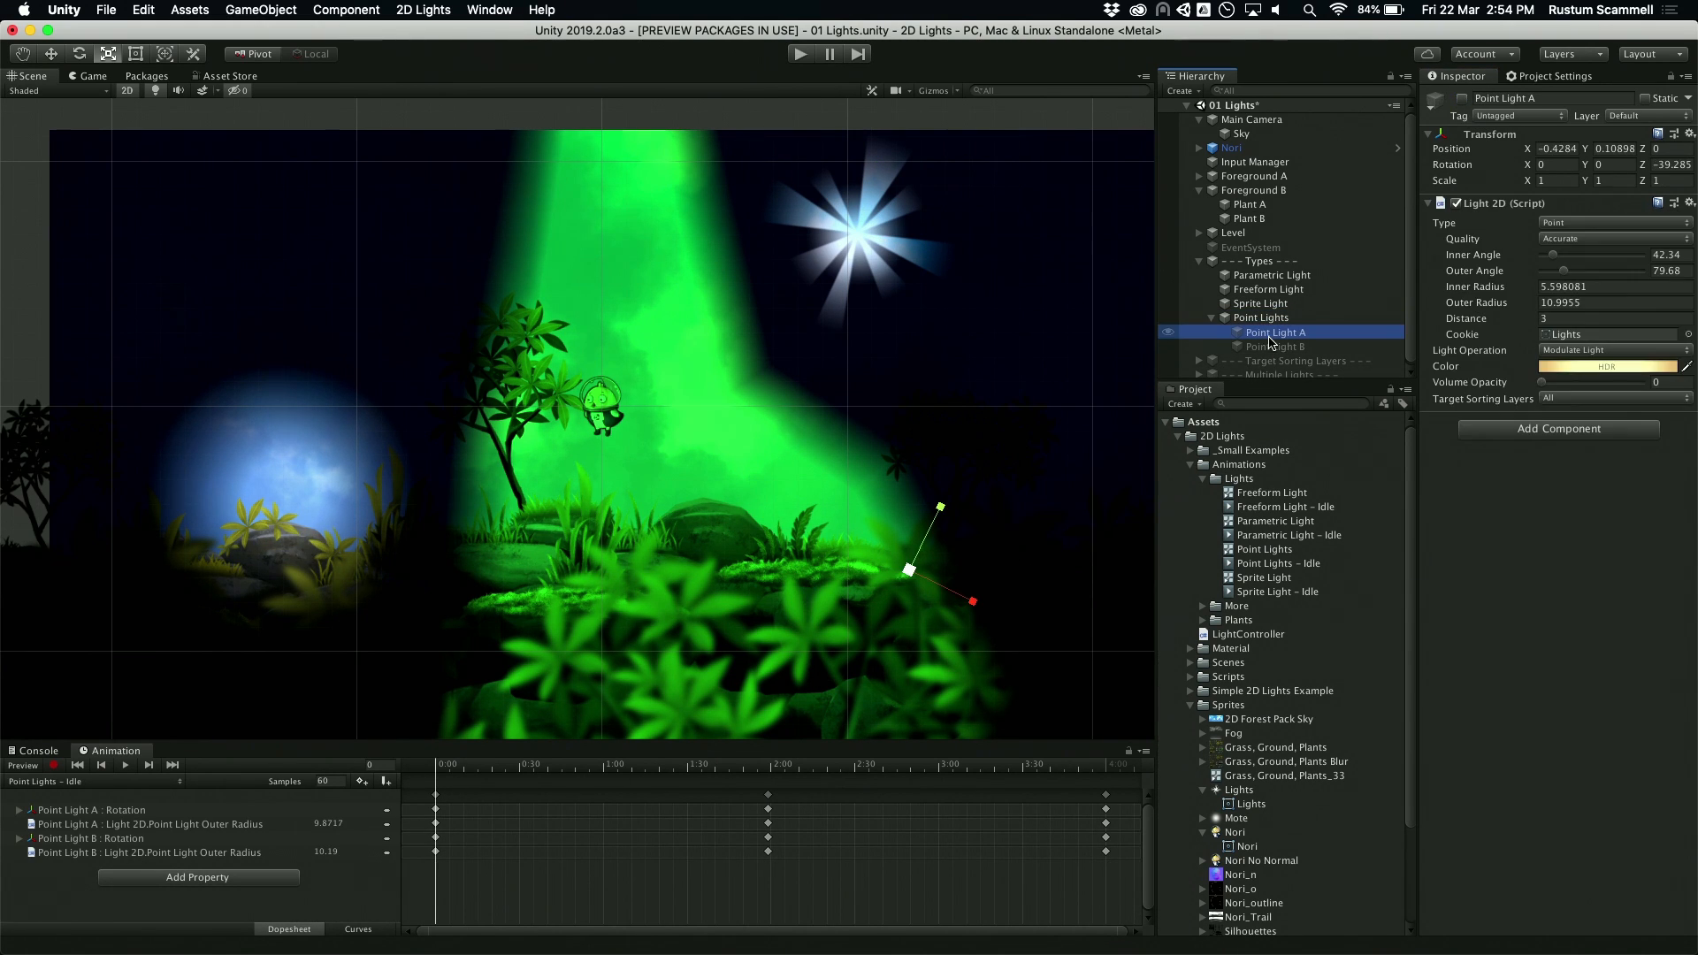
left_click(1461, 99)
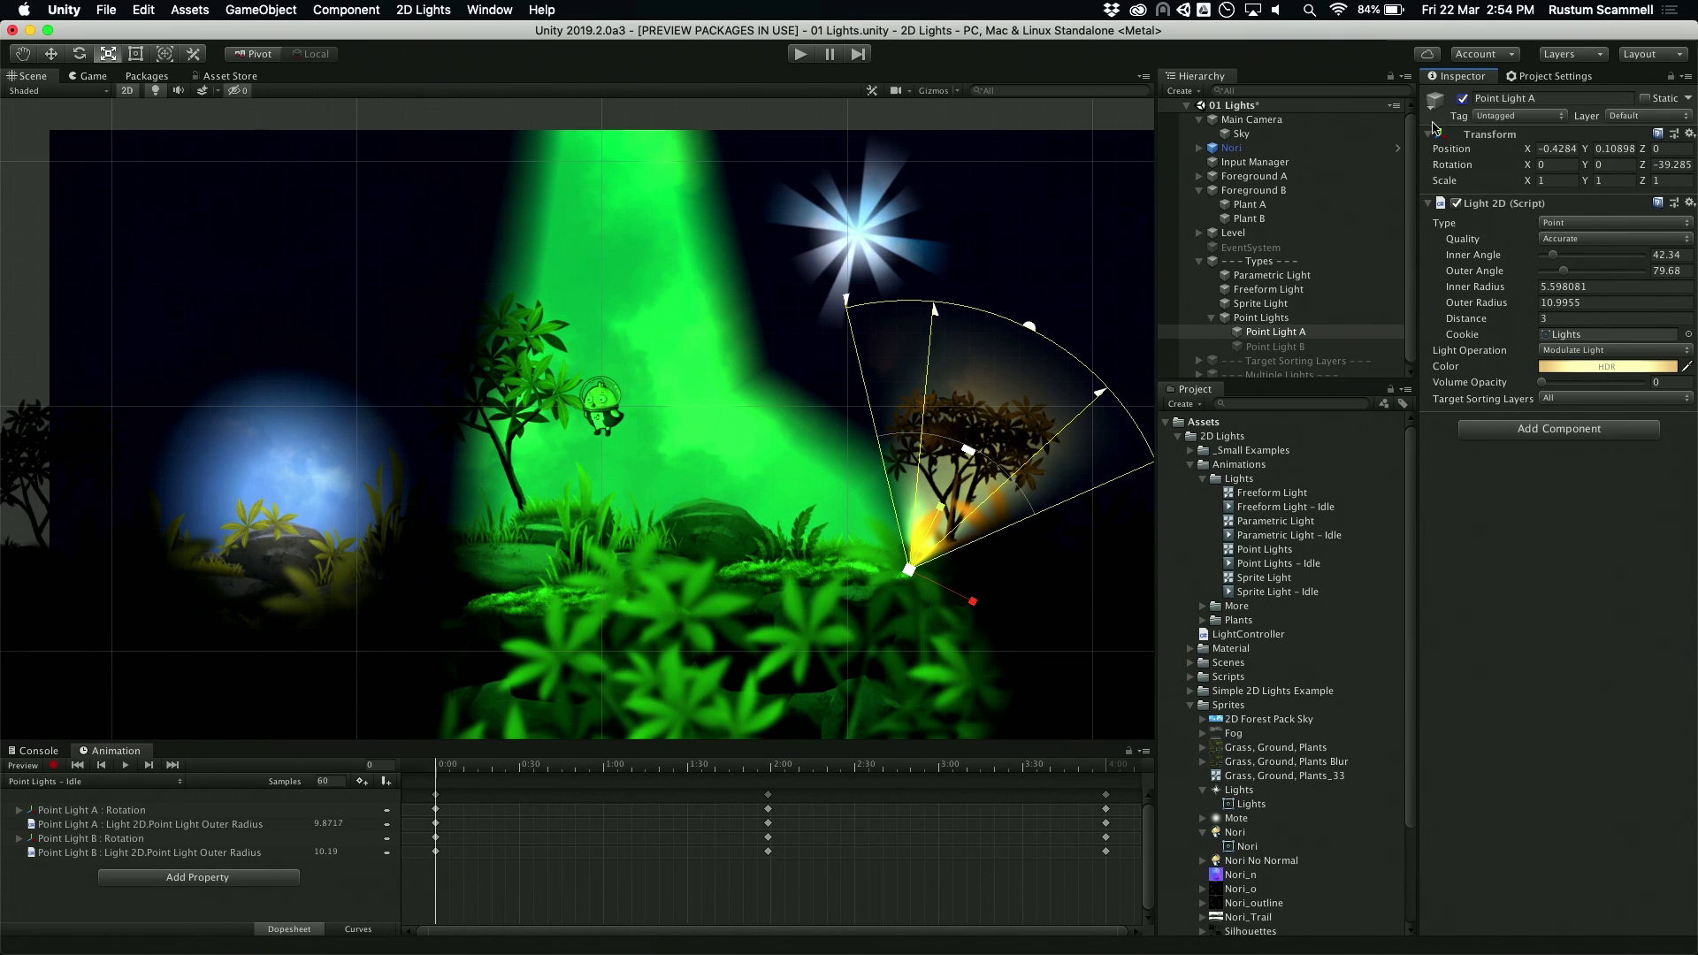
Step: Pull the two lower points on the Freeform Light's right edge inward to narrow the green beam
left_click(1294, 278)
left_click(1285, 292)
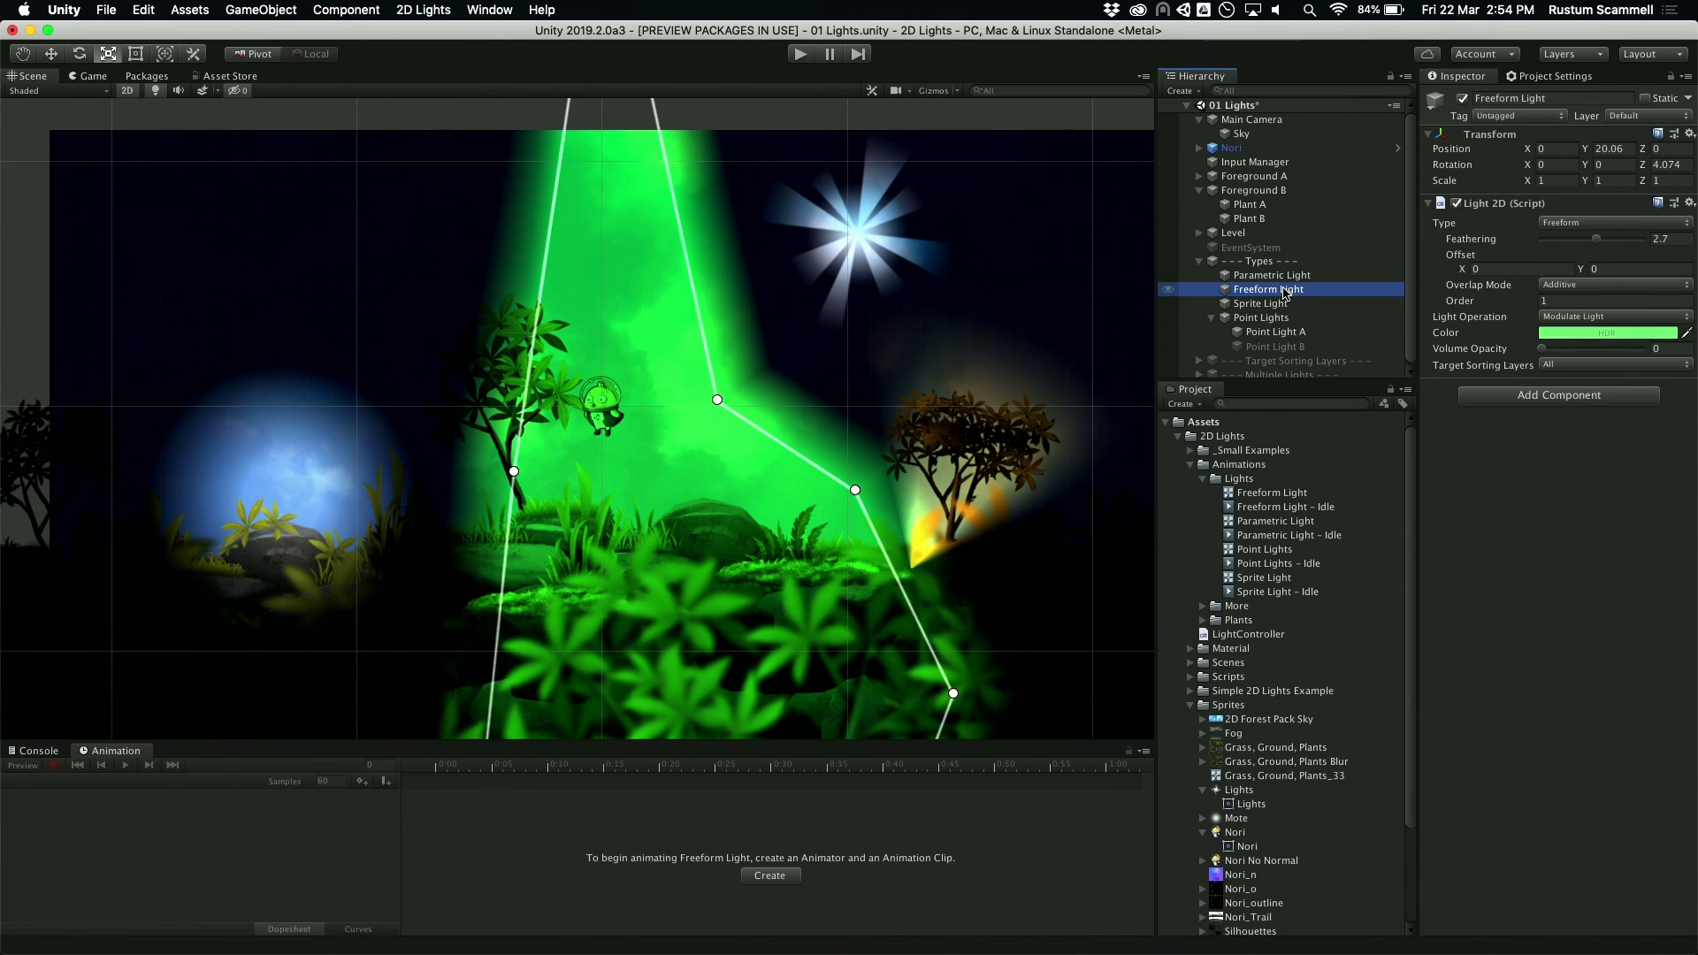
left_click(1286, 277)
left_click(1295, 291)
left_click_drag(856, 491, 721, 527)
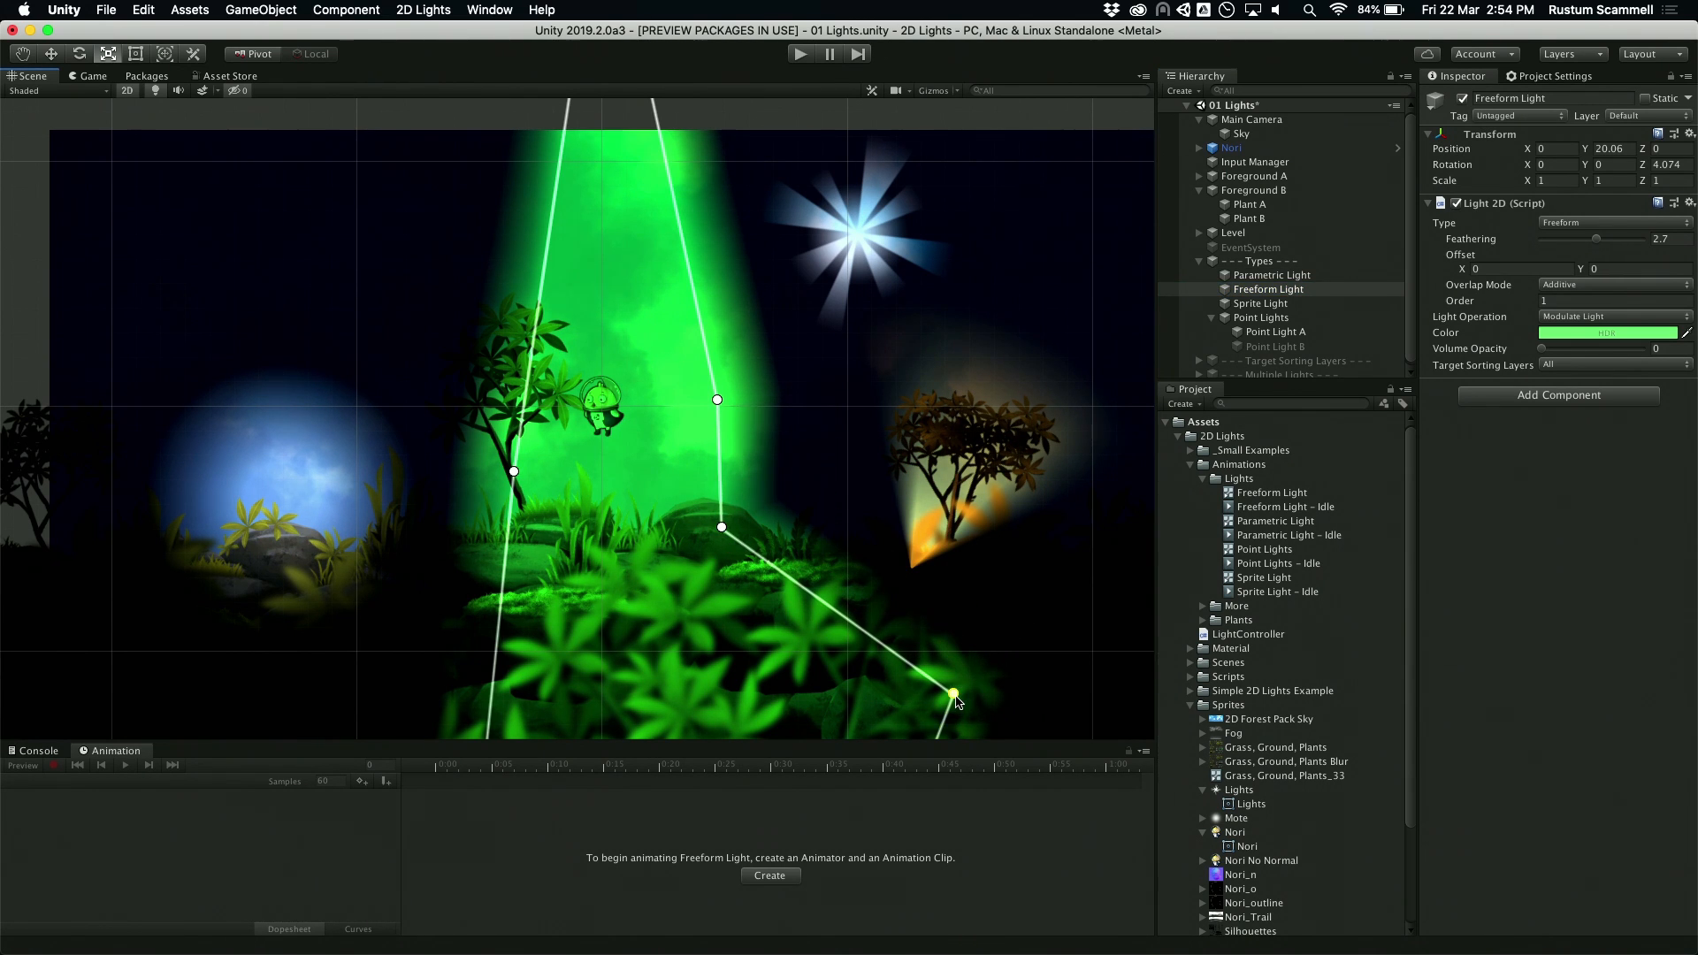
left_click_drag(953, 692, 776, 709)
Step: Adjust Point Light A to an outer radius of about 9.97, inner radius of about 6.77, inner angle of about 40.9 and Z rotation of about -29.9
scroll(1087, 471, "up", 5)
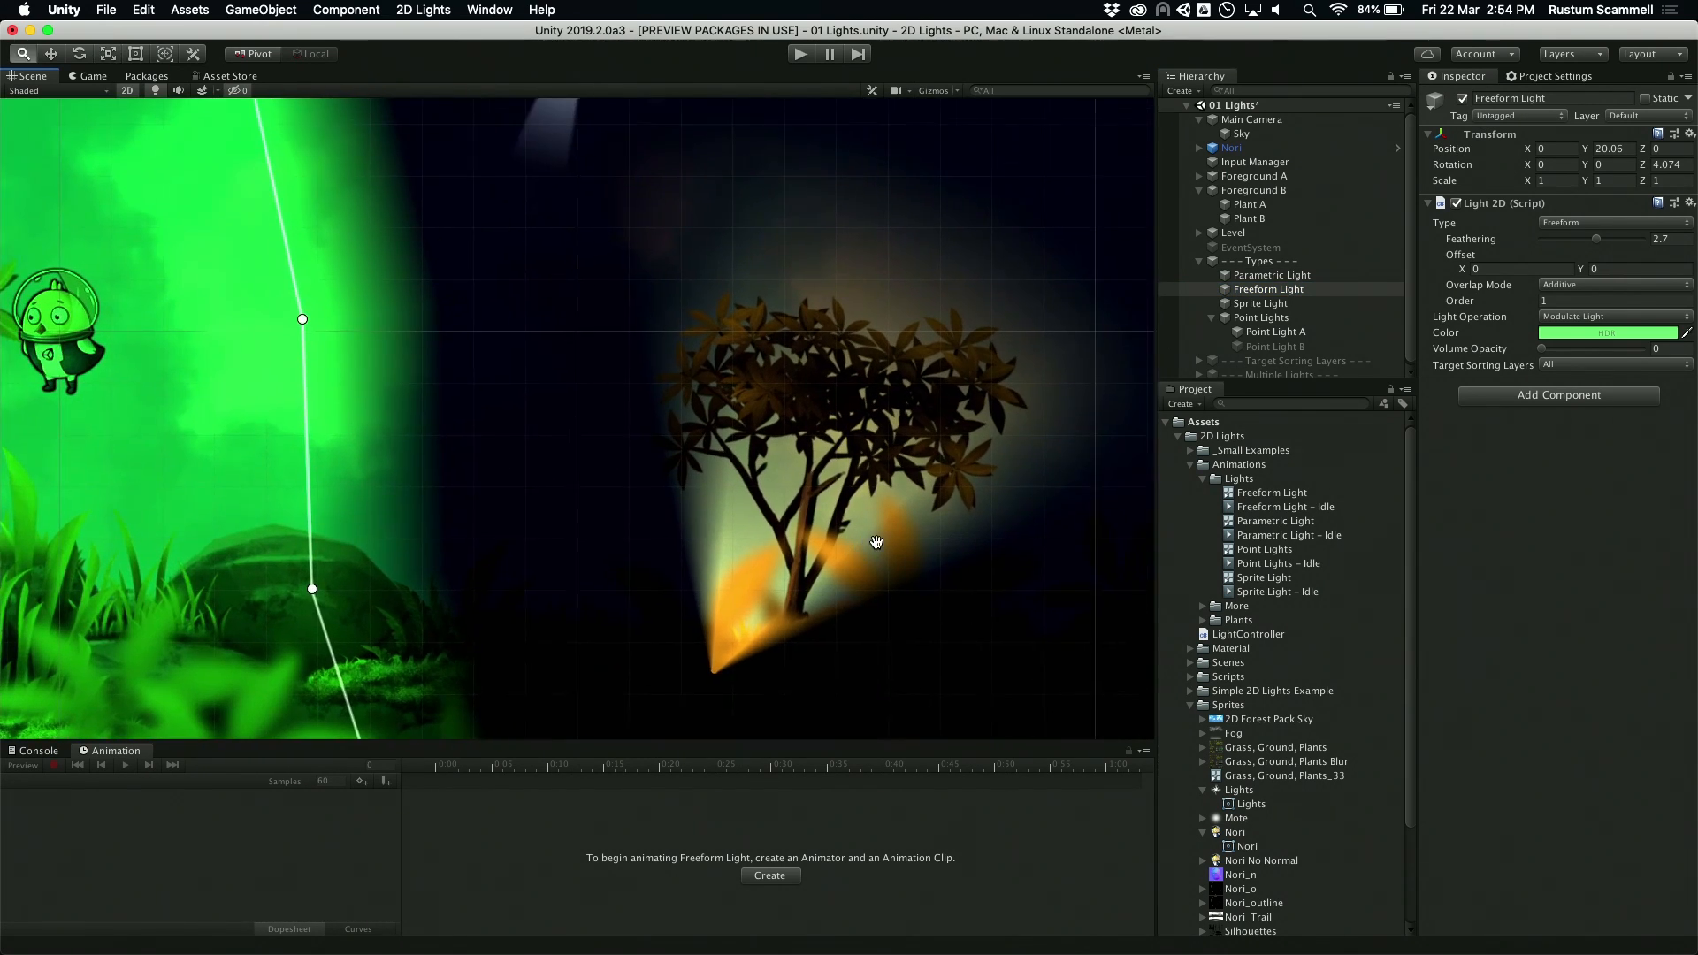
left_click(1296, 332)
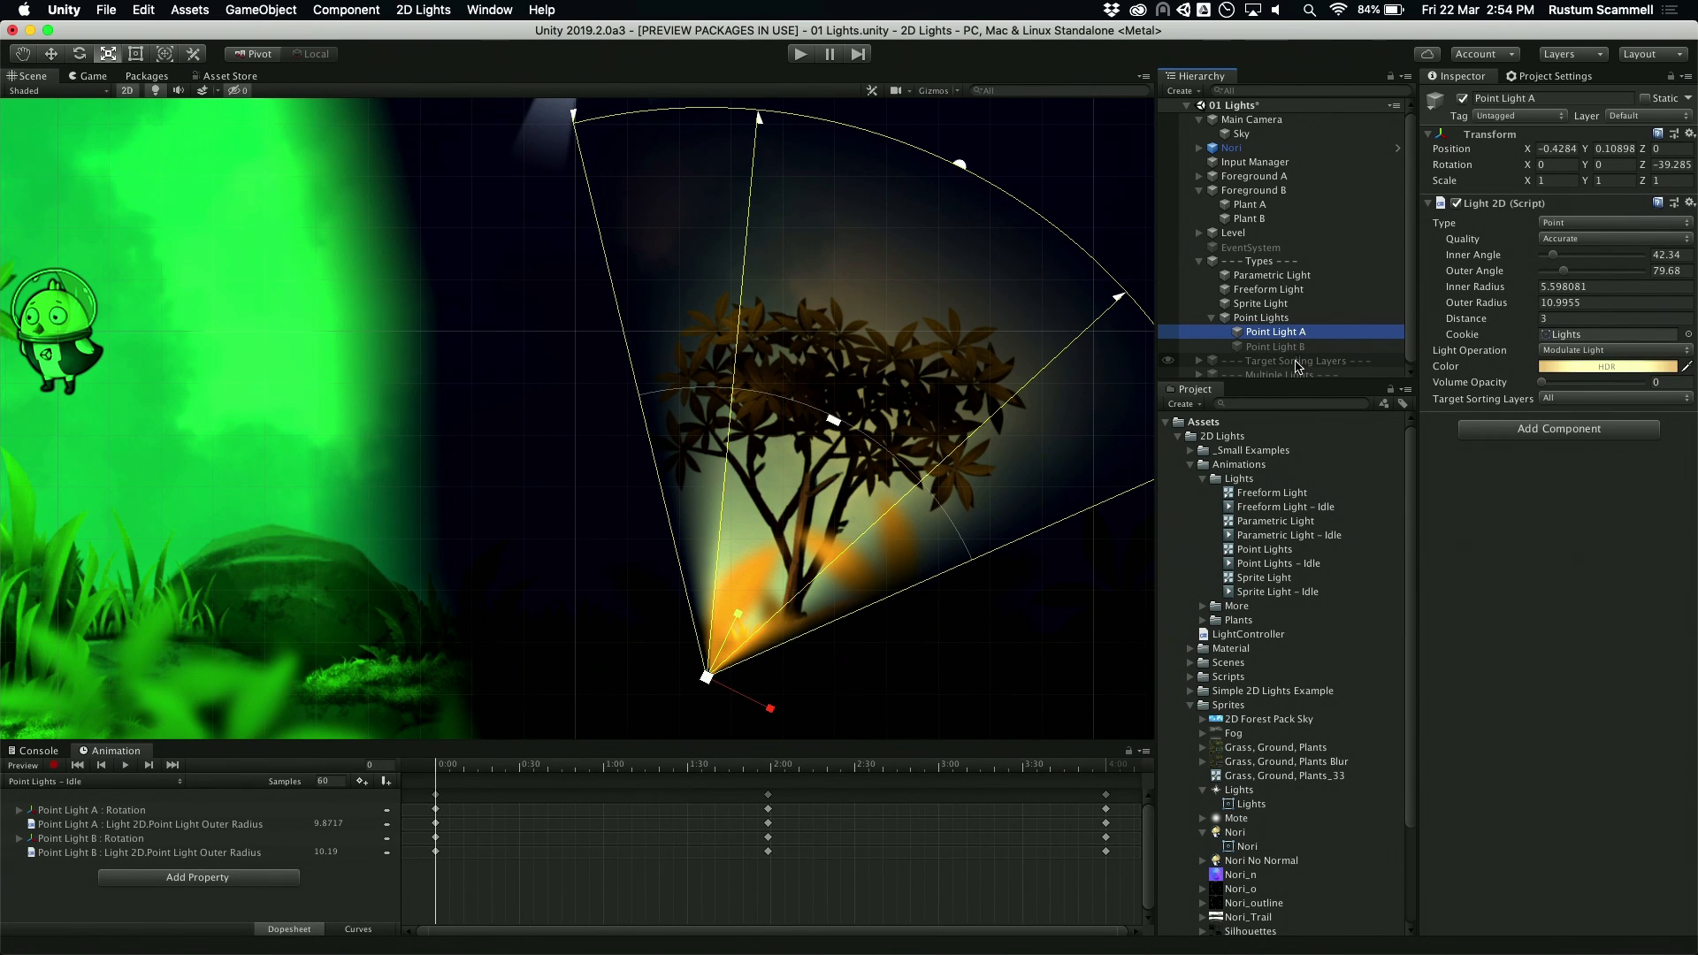
scroll(837, 281, "down", 3)
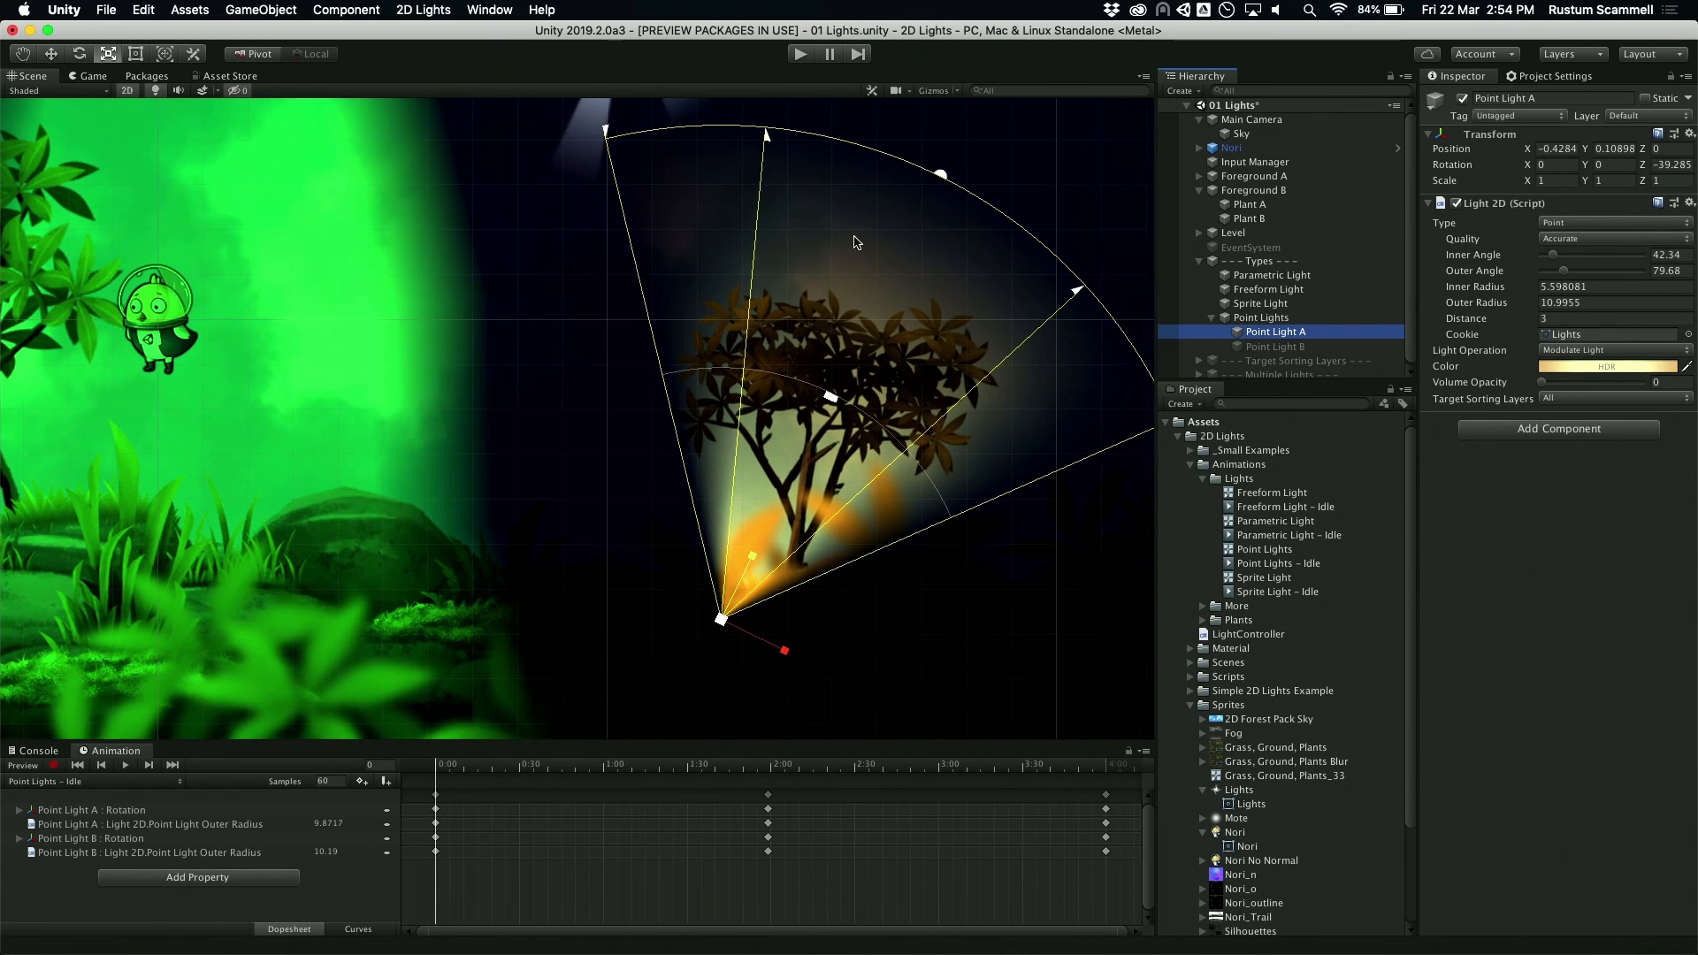
left_click_drag(930, 181, 853, 191)
left_click_drag(800, 368, 817, 322)
mouse_move(702, 194)
left_mouse_down()
mouse_move(668, 188)
mouse_move(743, 205)
mouse_move(713, 216)
left_mouse_up()
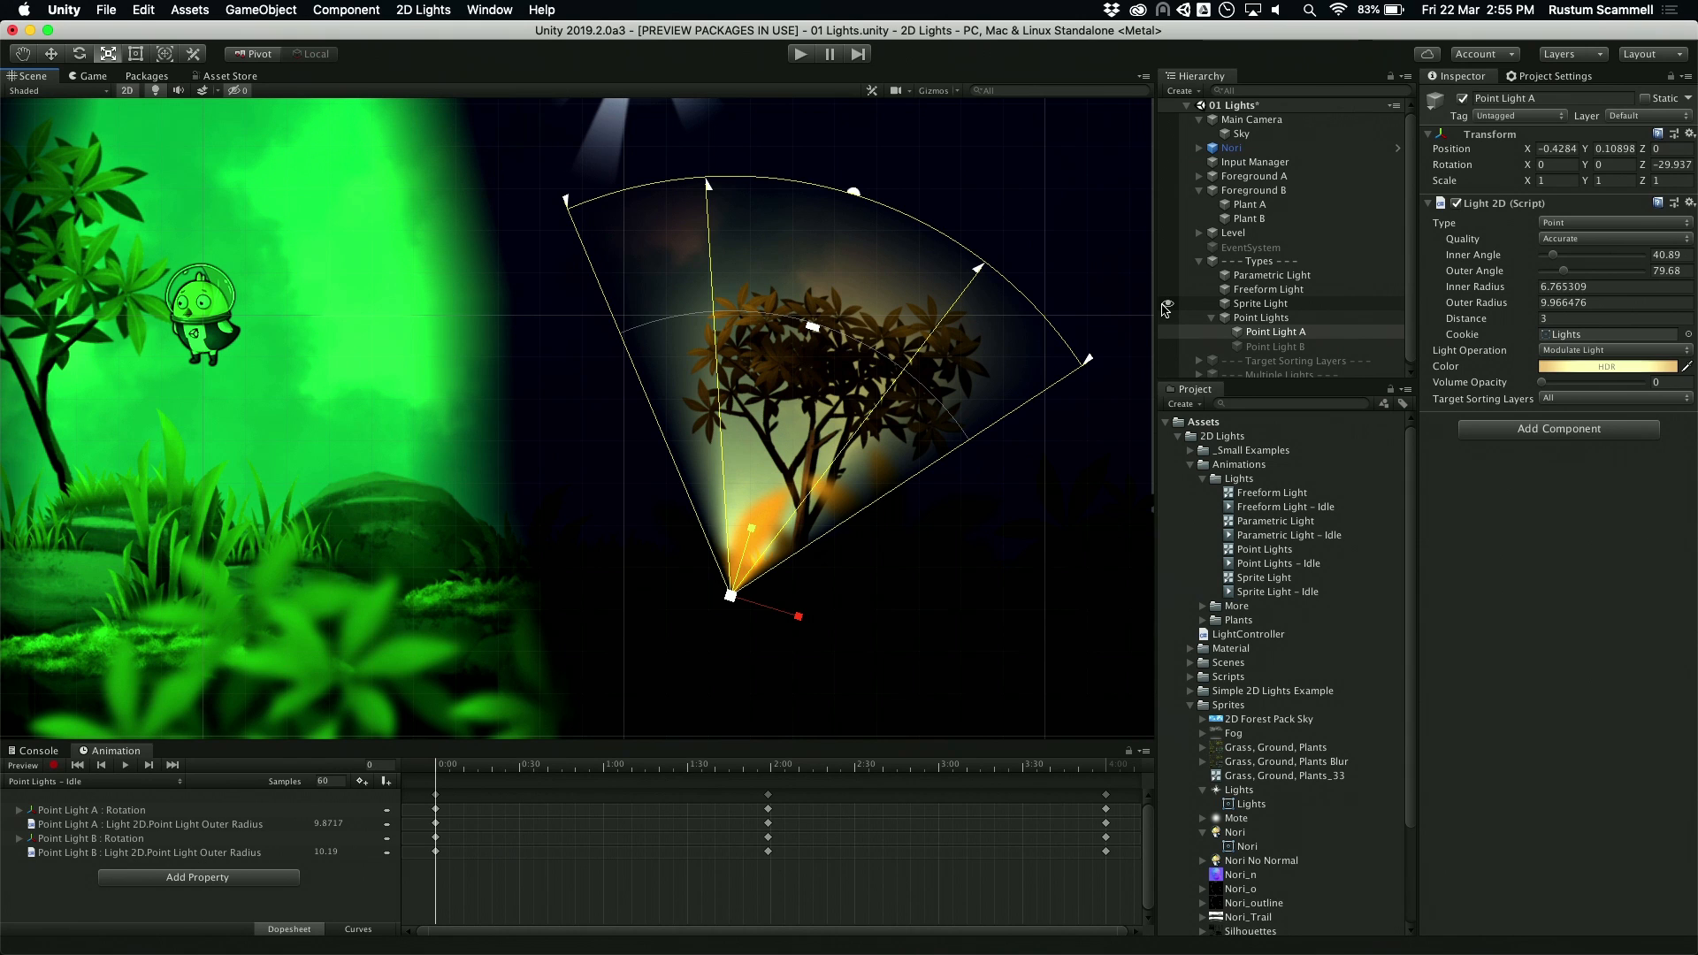
Step: Enable Point Light B, play the scene to preview the light animations, and stop playback
left_click(1266, 346)
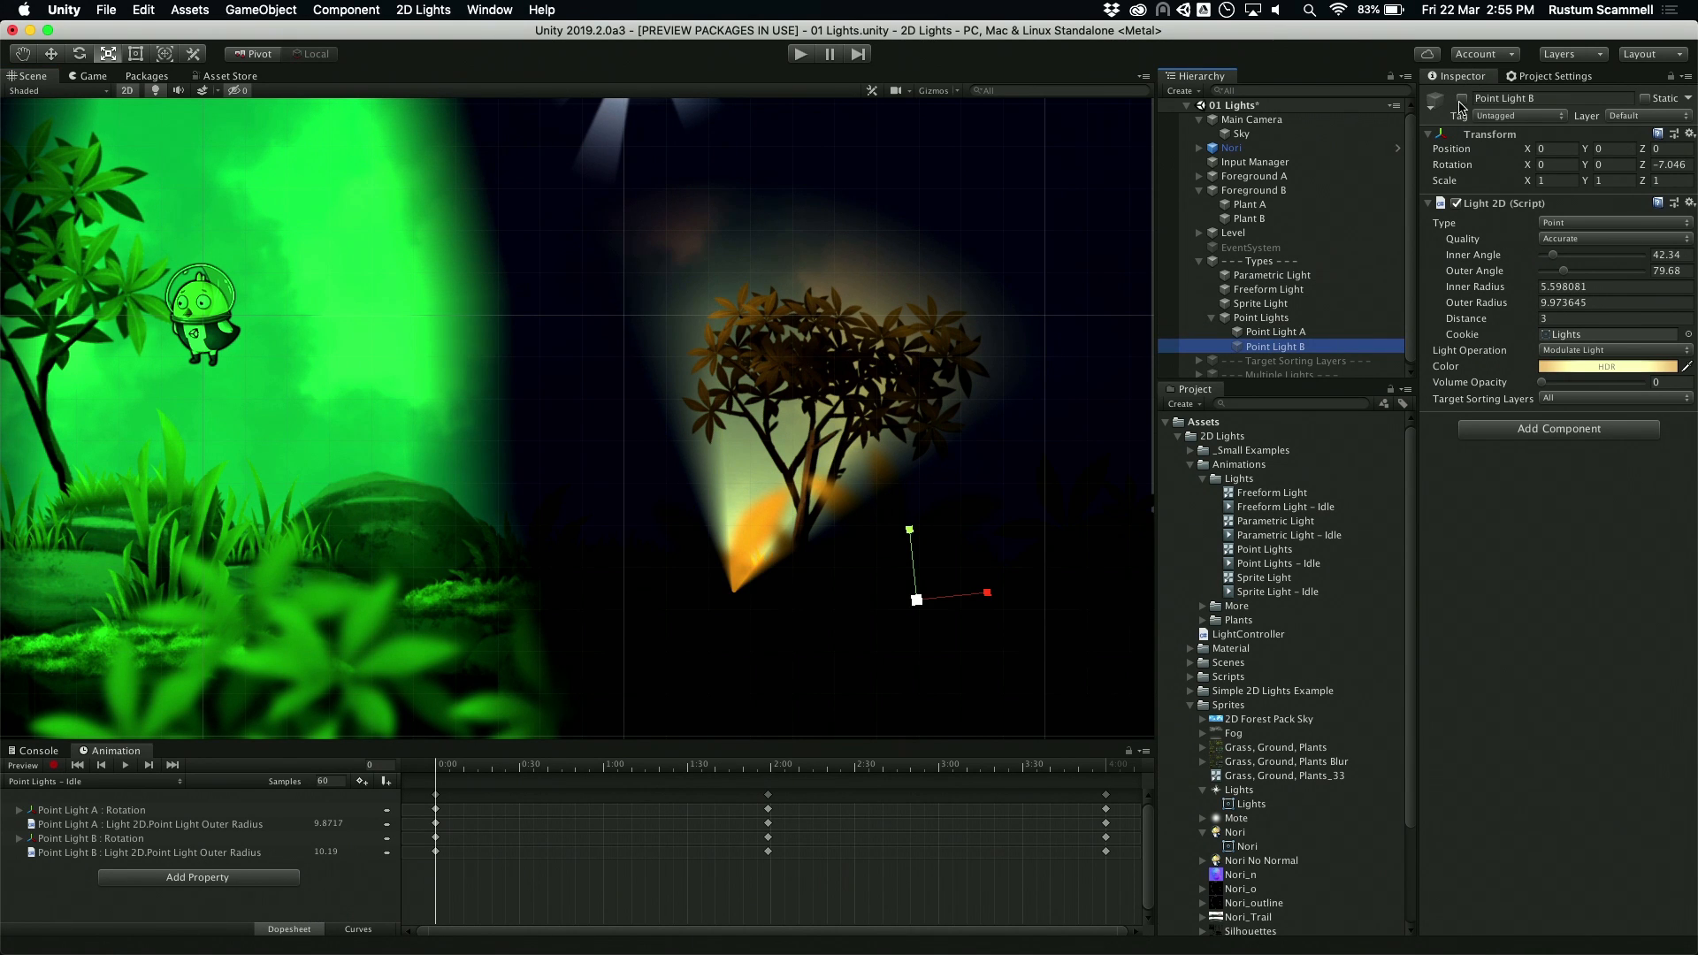
scroll(782, 425, "down", 5)
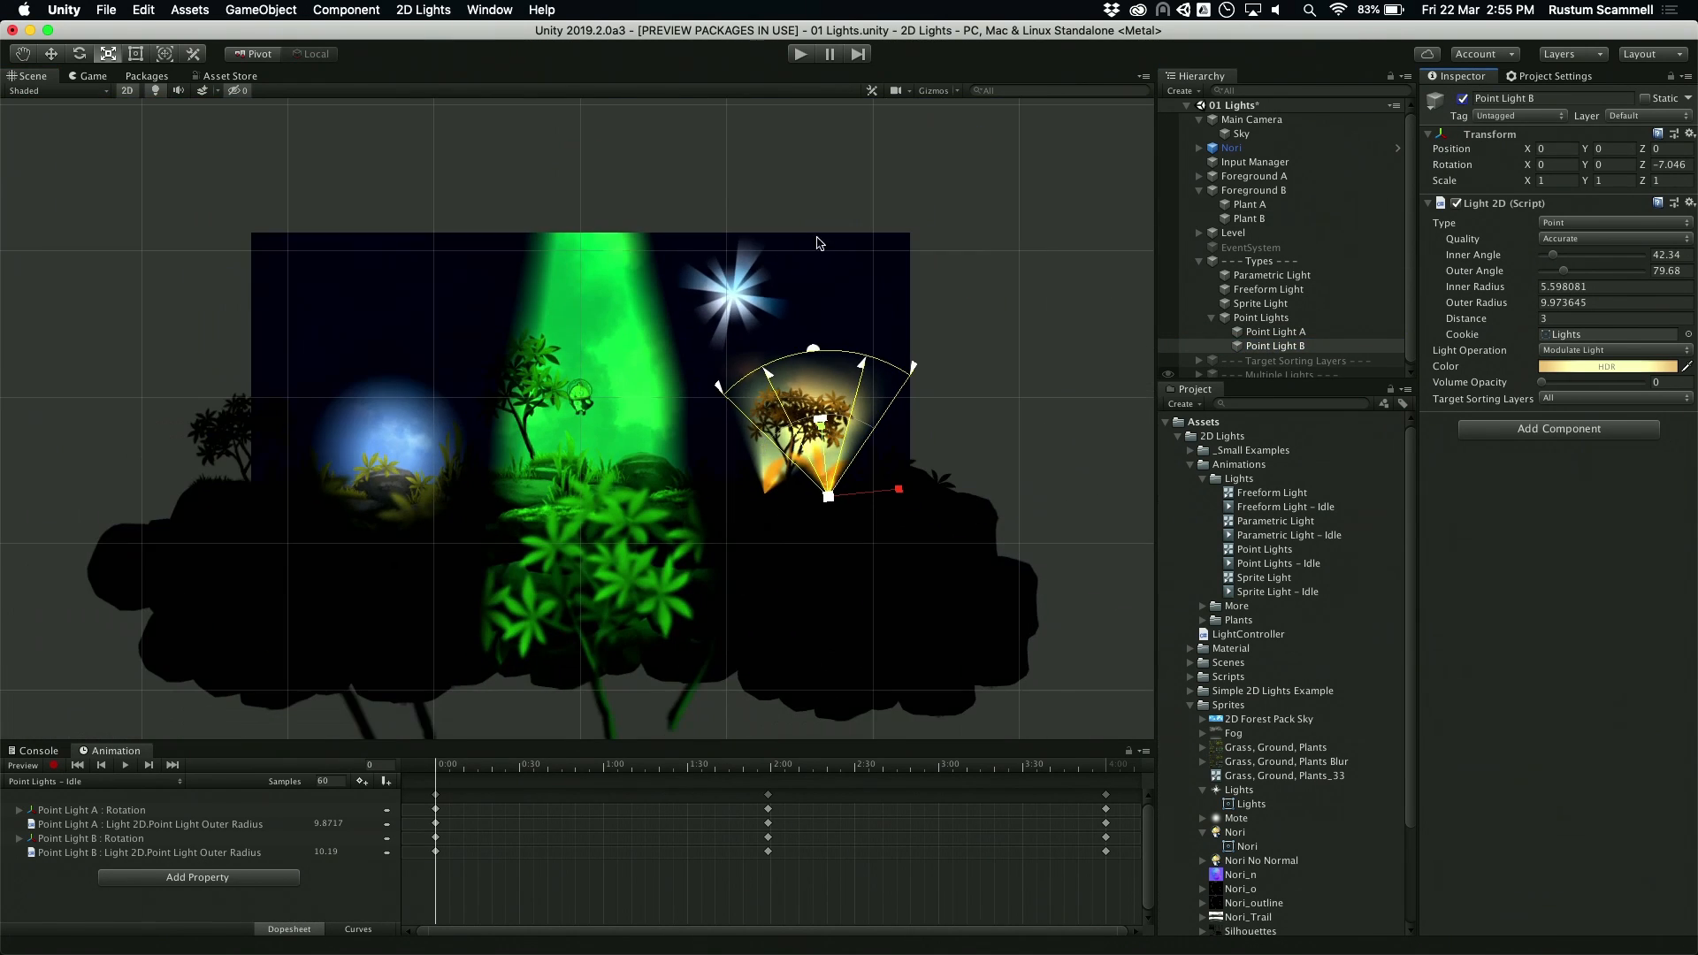
scroll(844, 176, "up", 2)
left_click(800, 55)
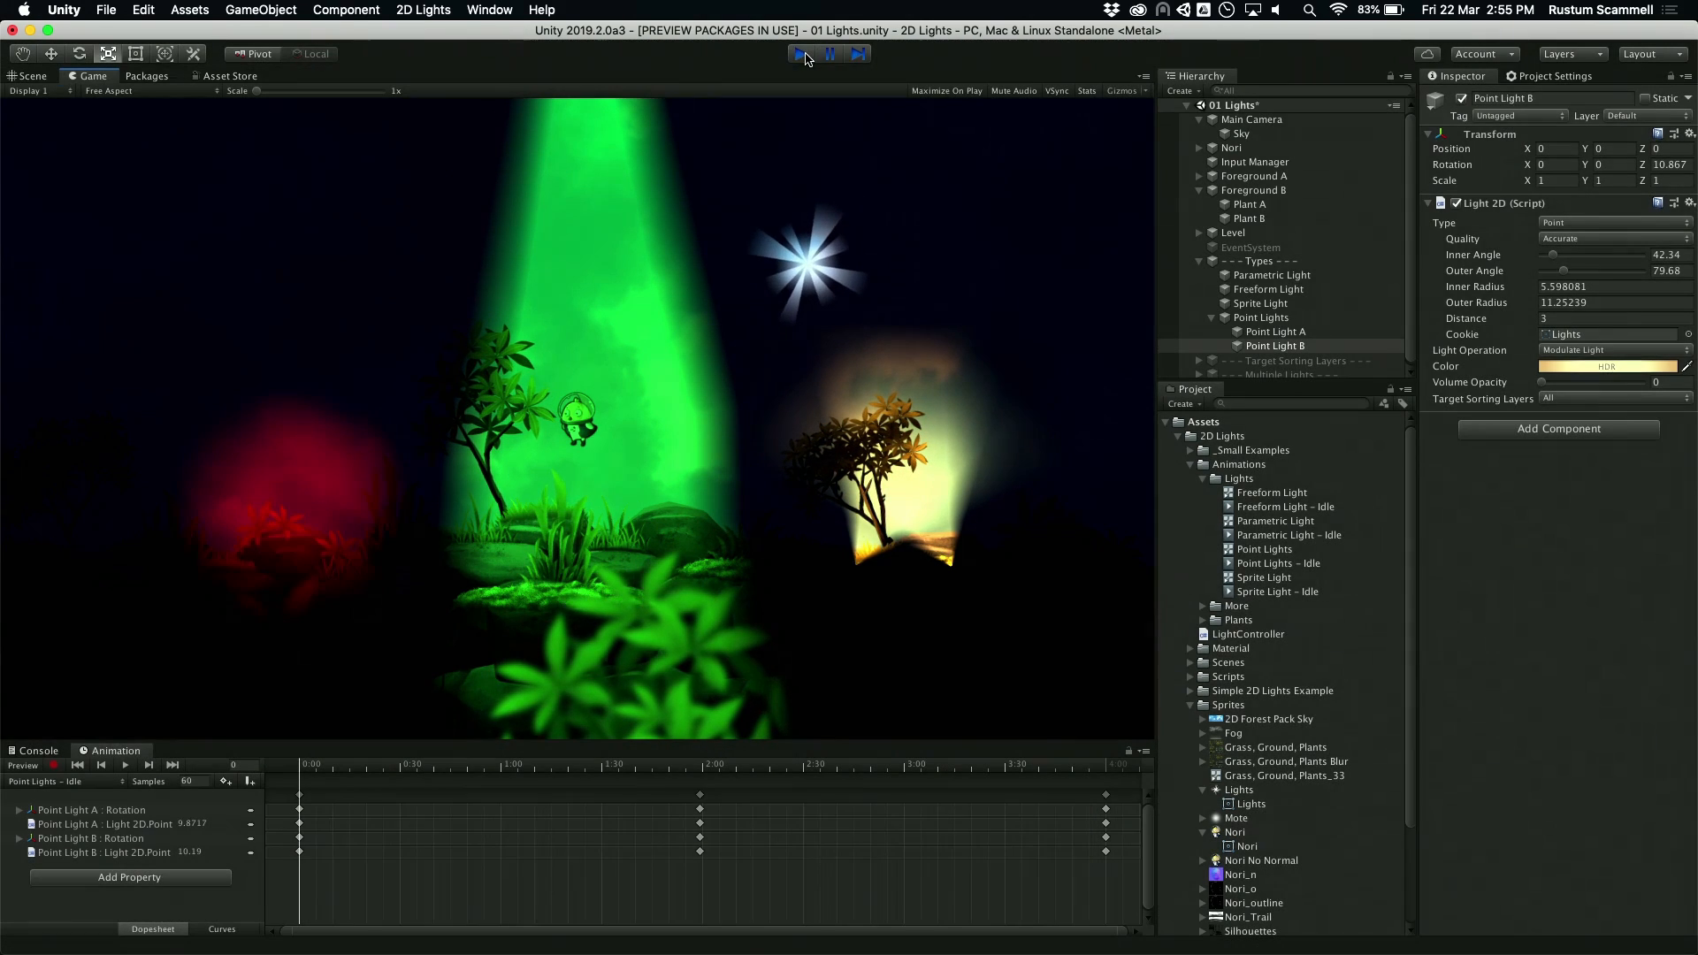
key("super+p")
Step: Disable the Types group and enable the Target Sorting Layers group
left_click(1269, 264)
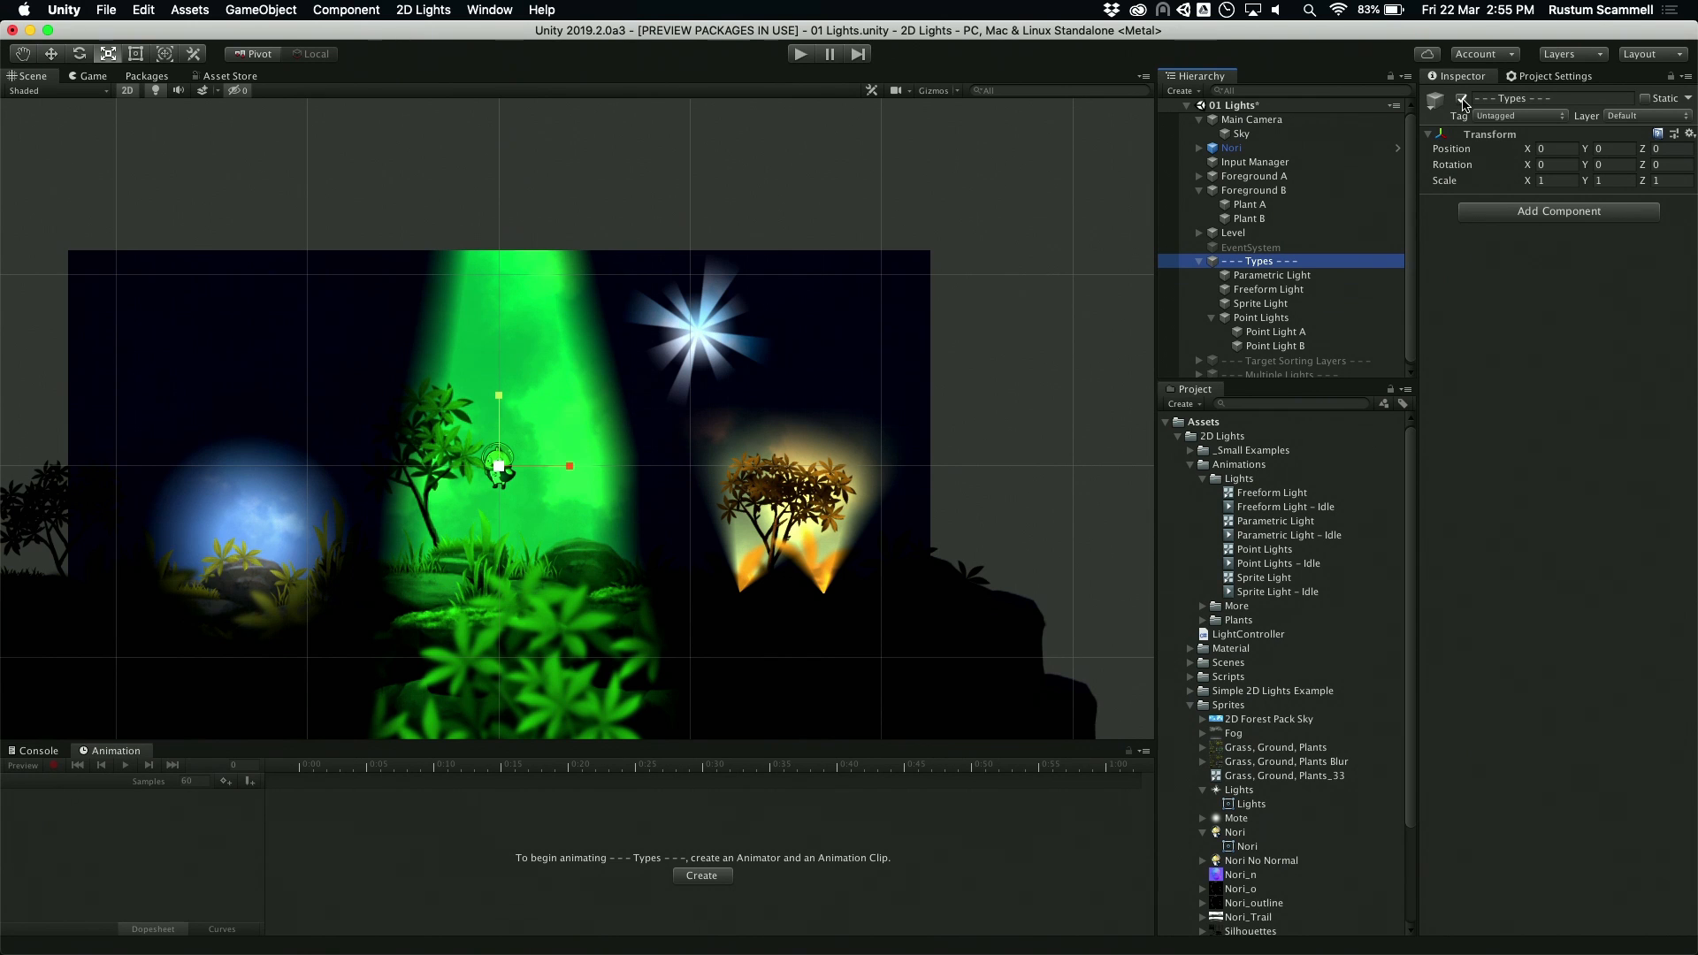
left_click(1462, 99)
left_click(1298, 372)
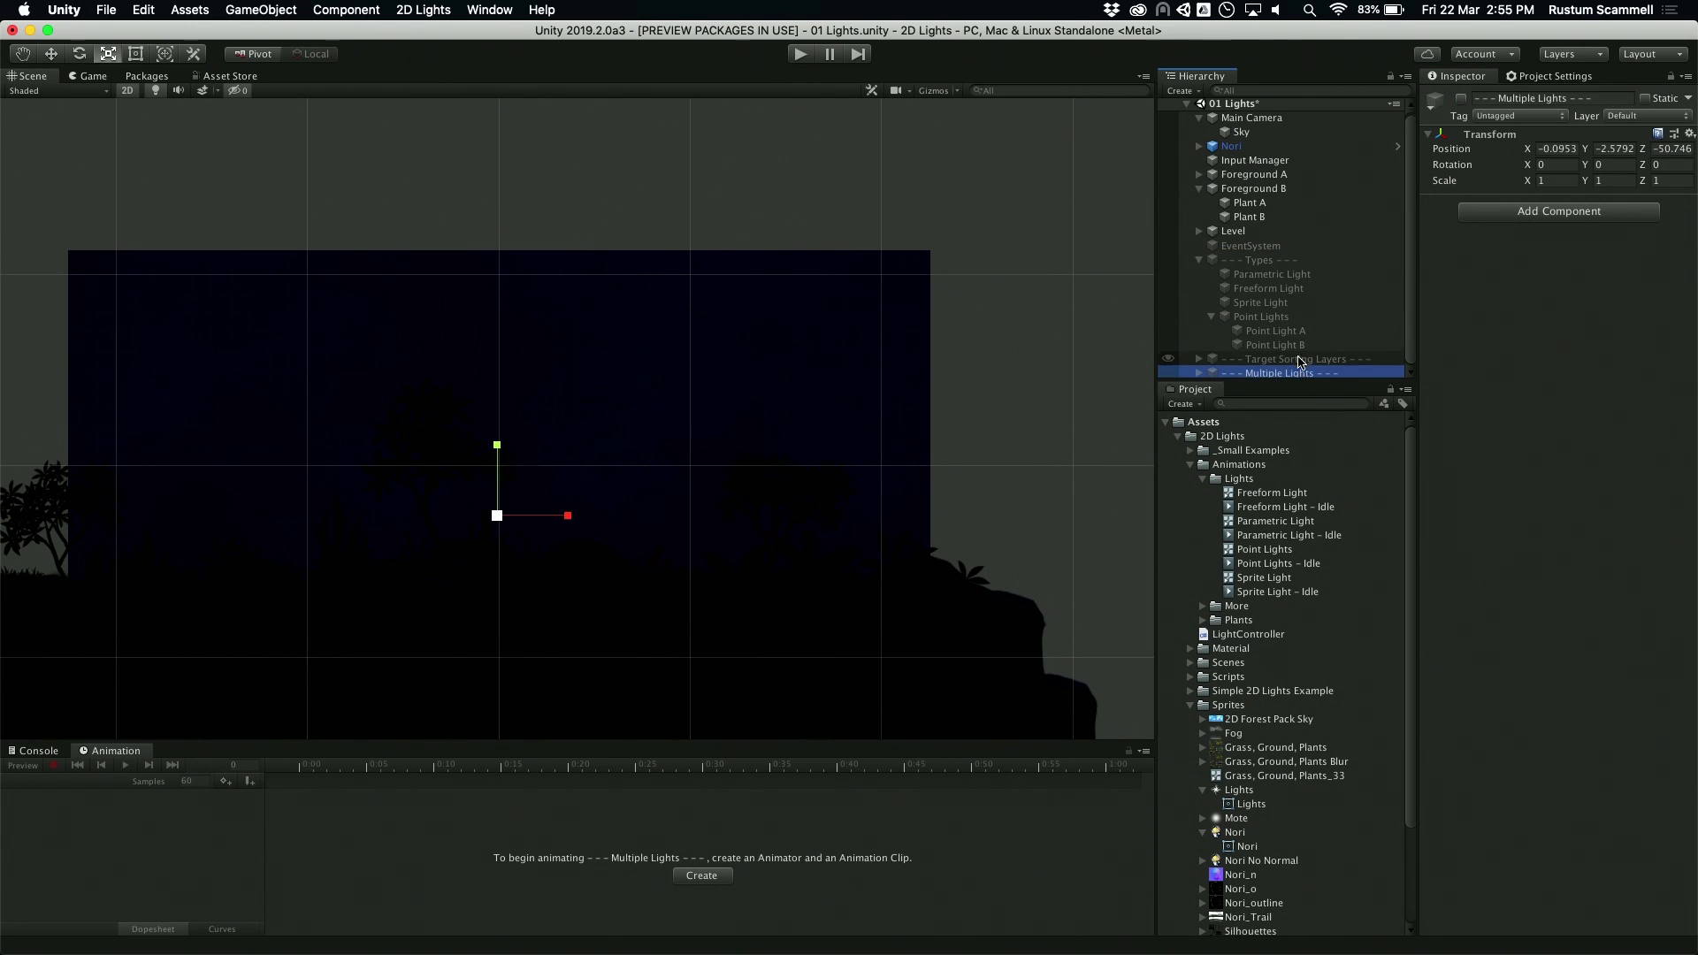
left_click(1297, 358)
left_click(1462, 99)
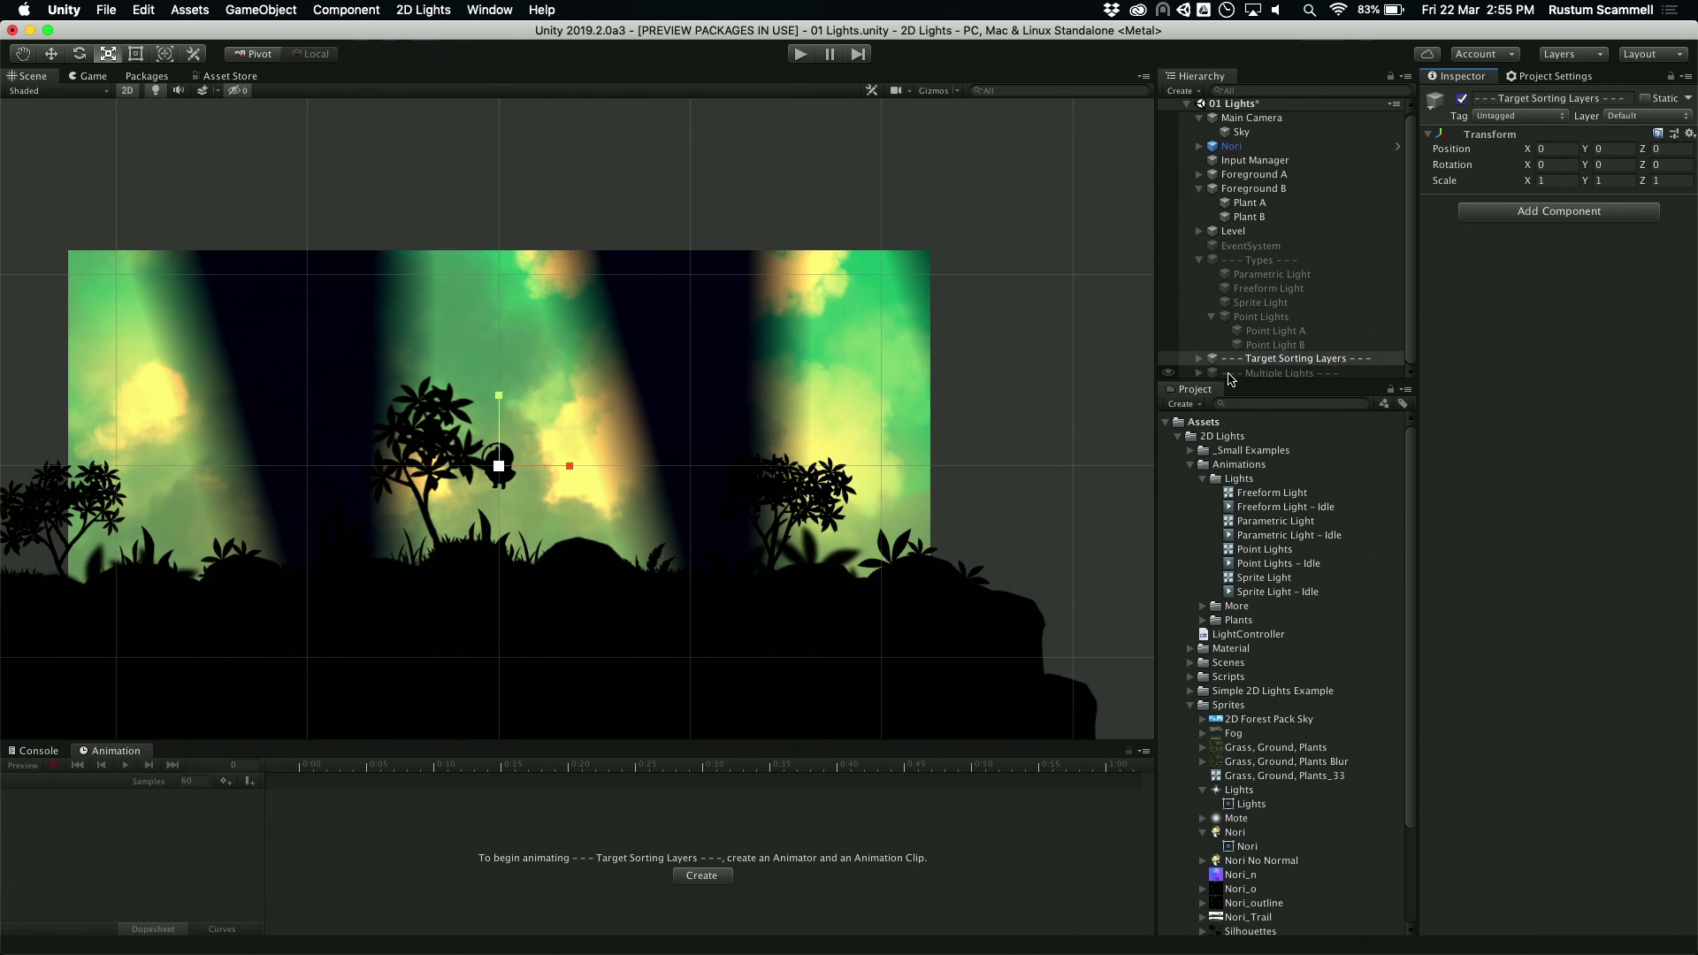
Step: Add Level Background and Player to the target sorting layers of all three Sky Rays lights together
left_click(1199, 358)
scroll(1265, 358, "down", 2)
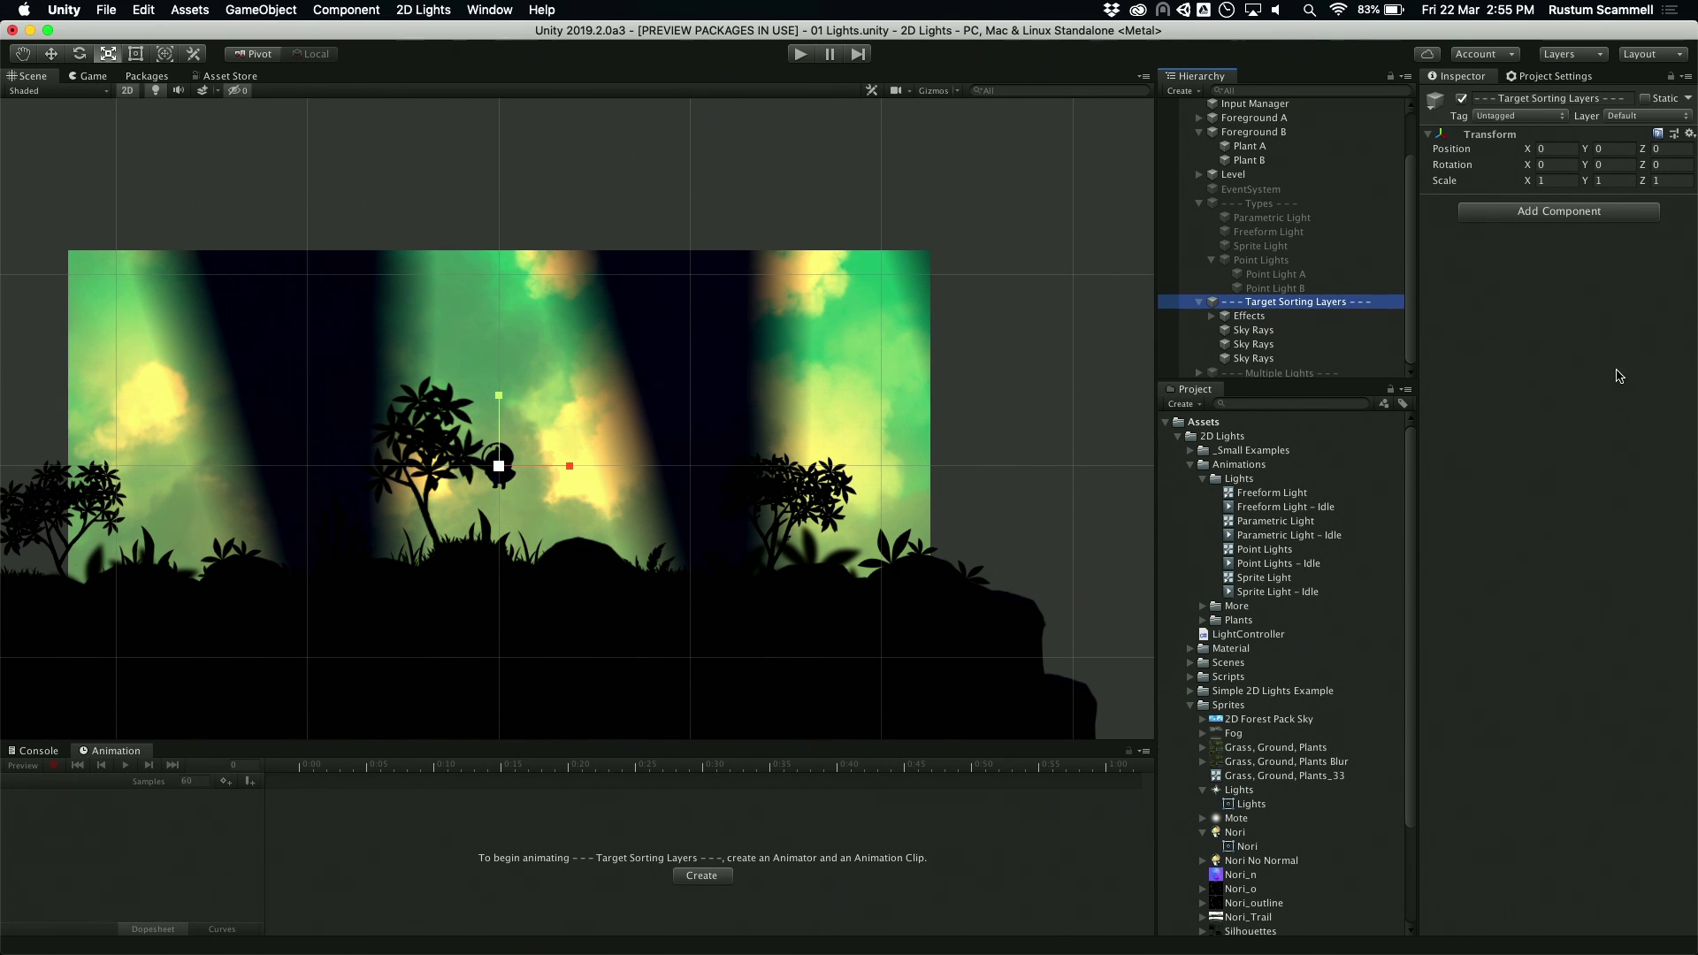
left_click(1280, 330)
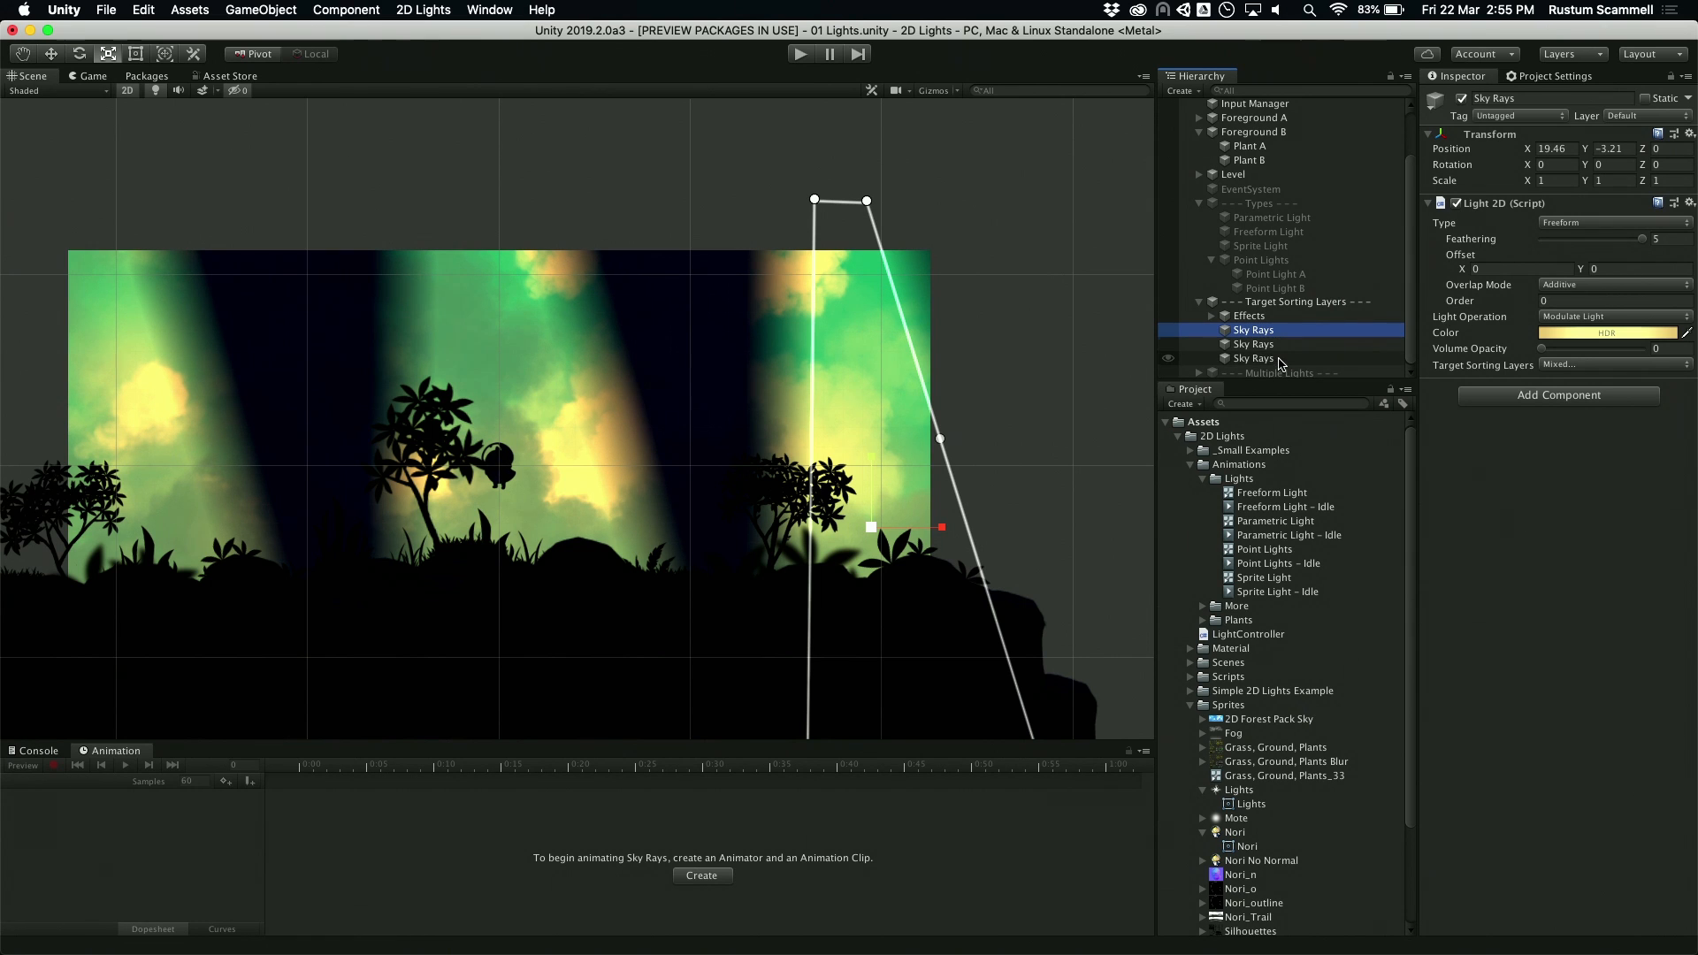
left_click(1282, 358, "shift")
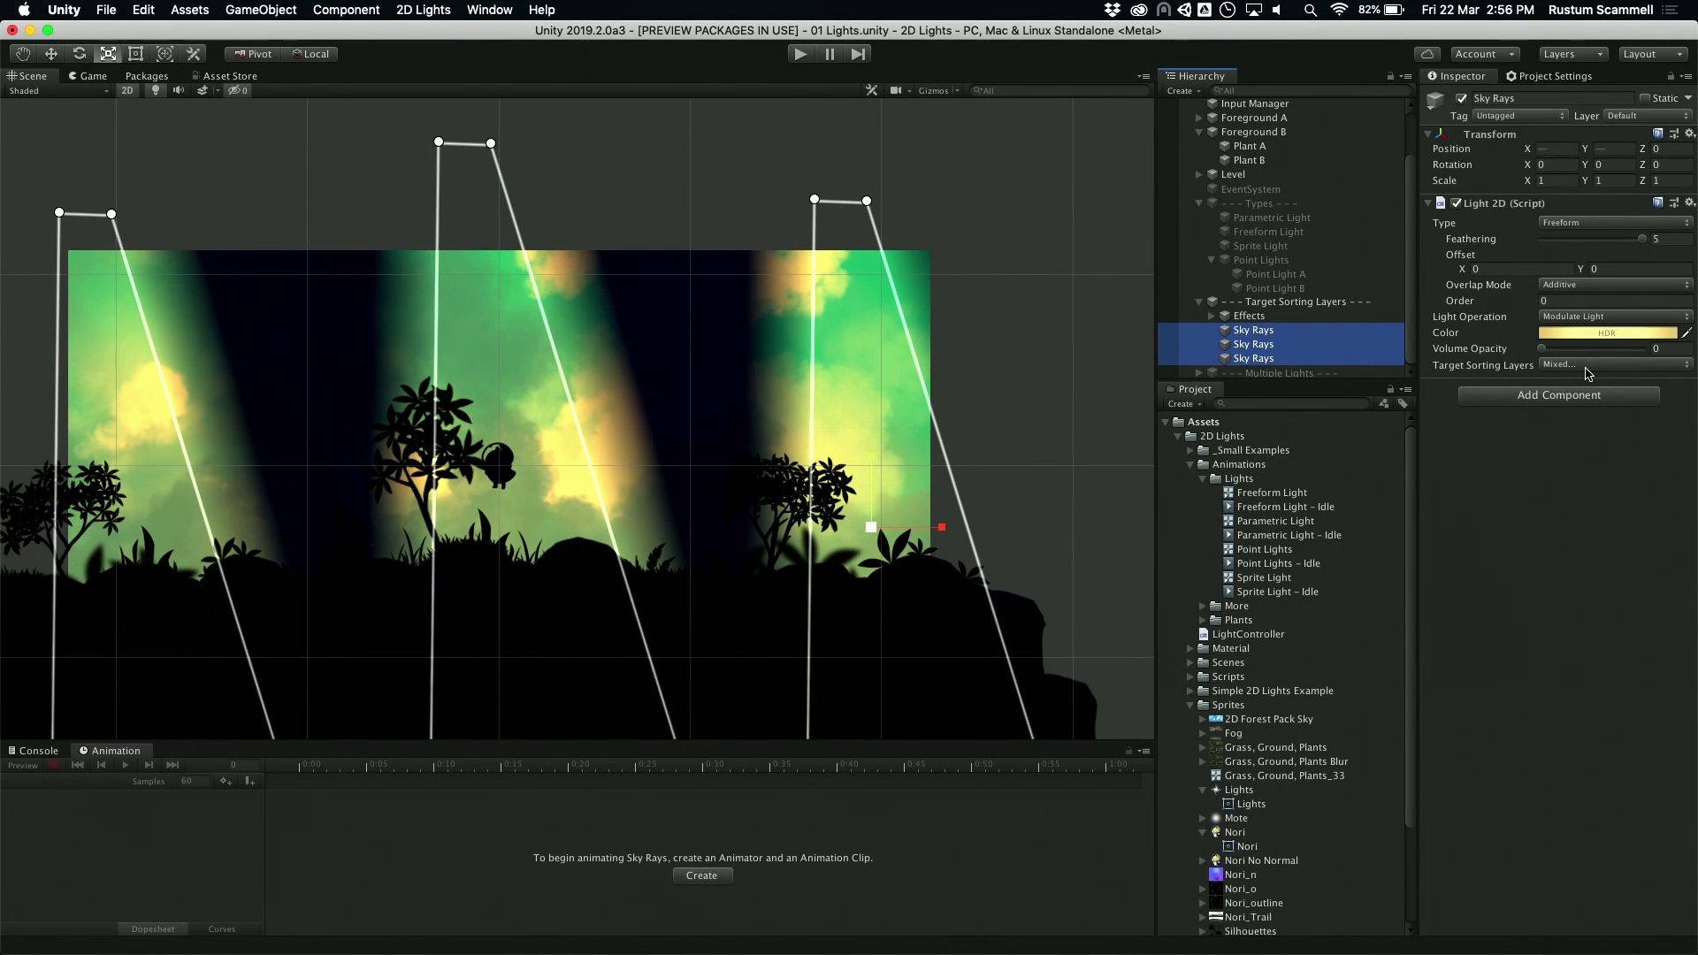
left_click(1588, 366)
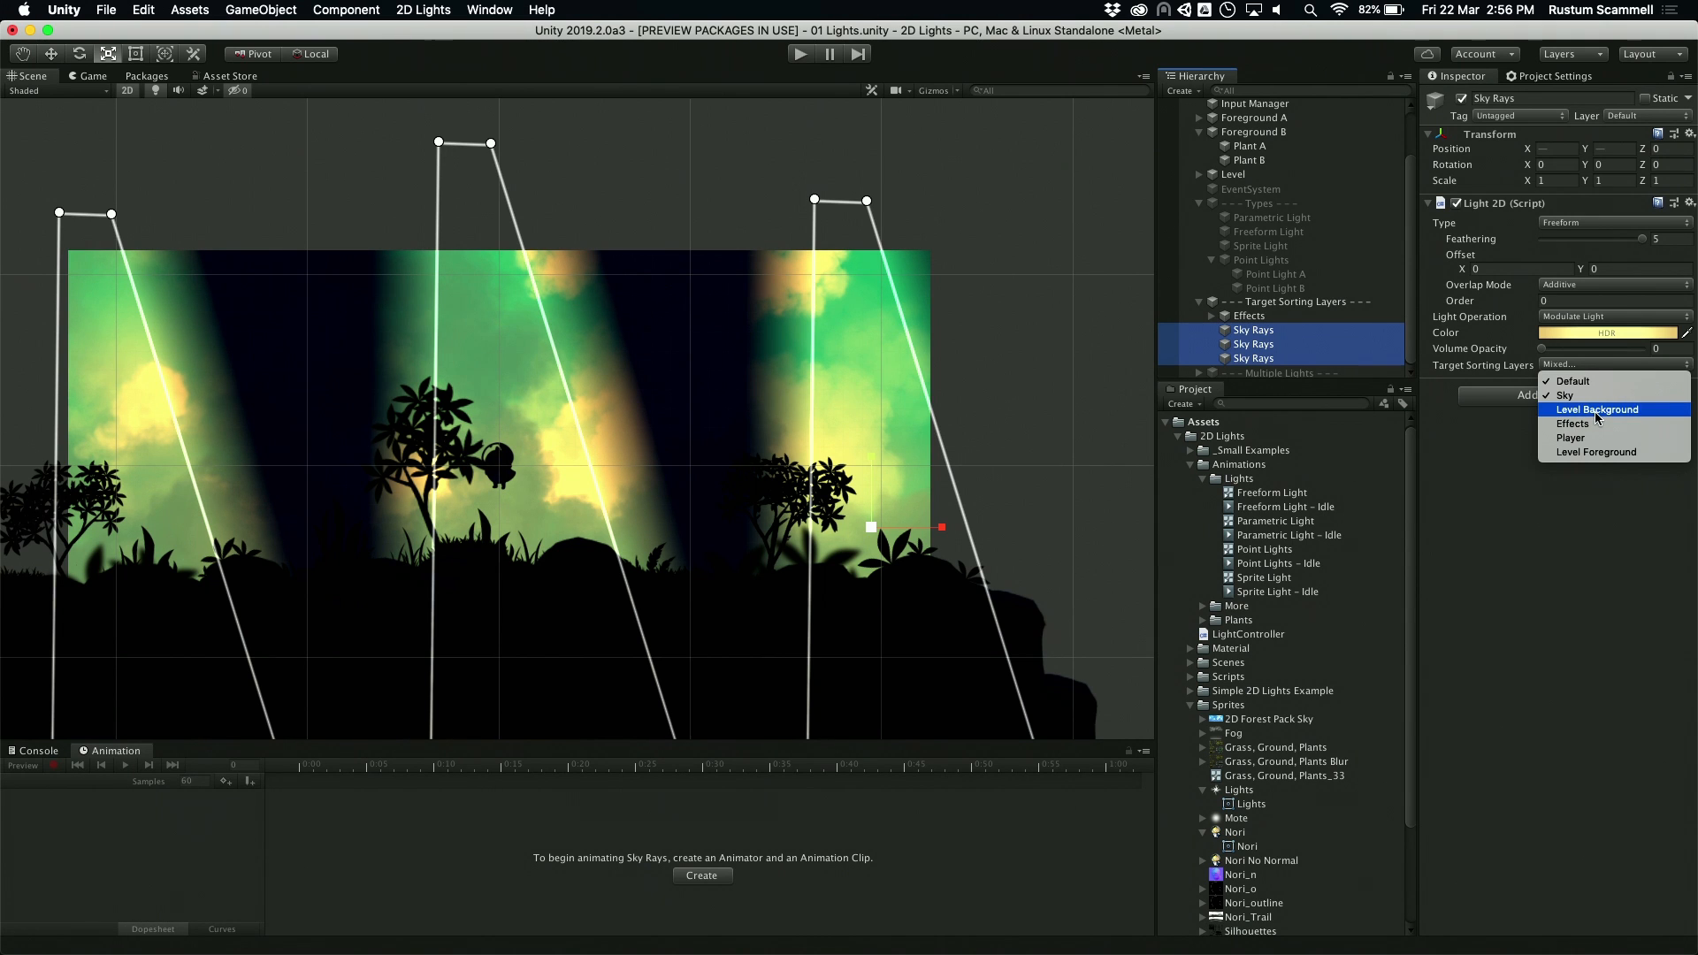
left_click(1596, 410)
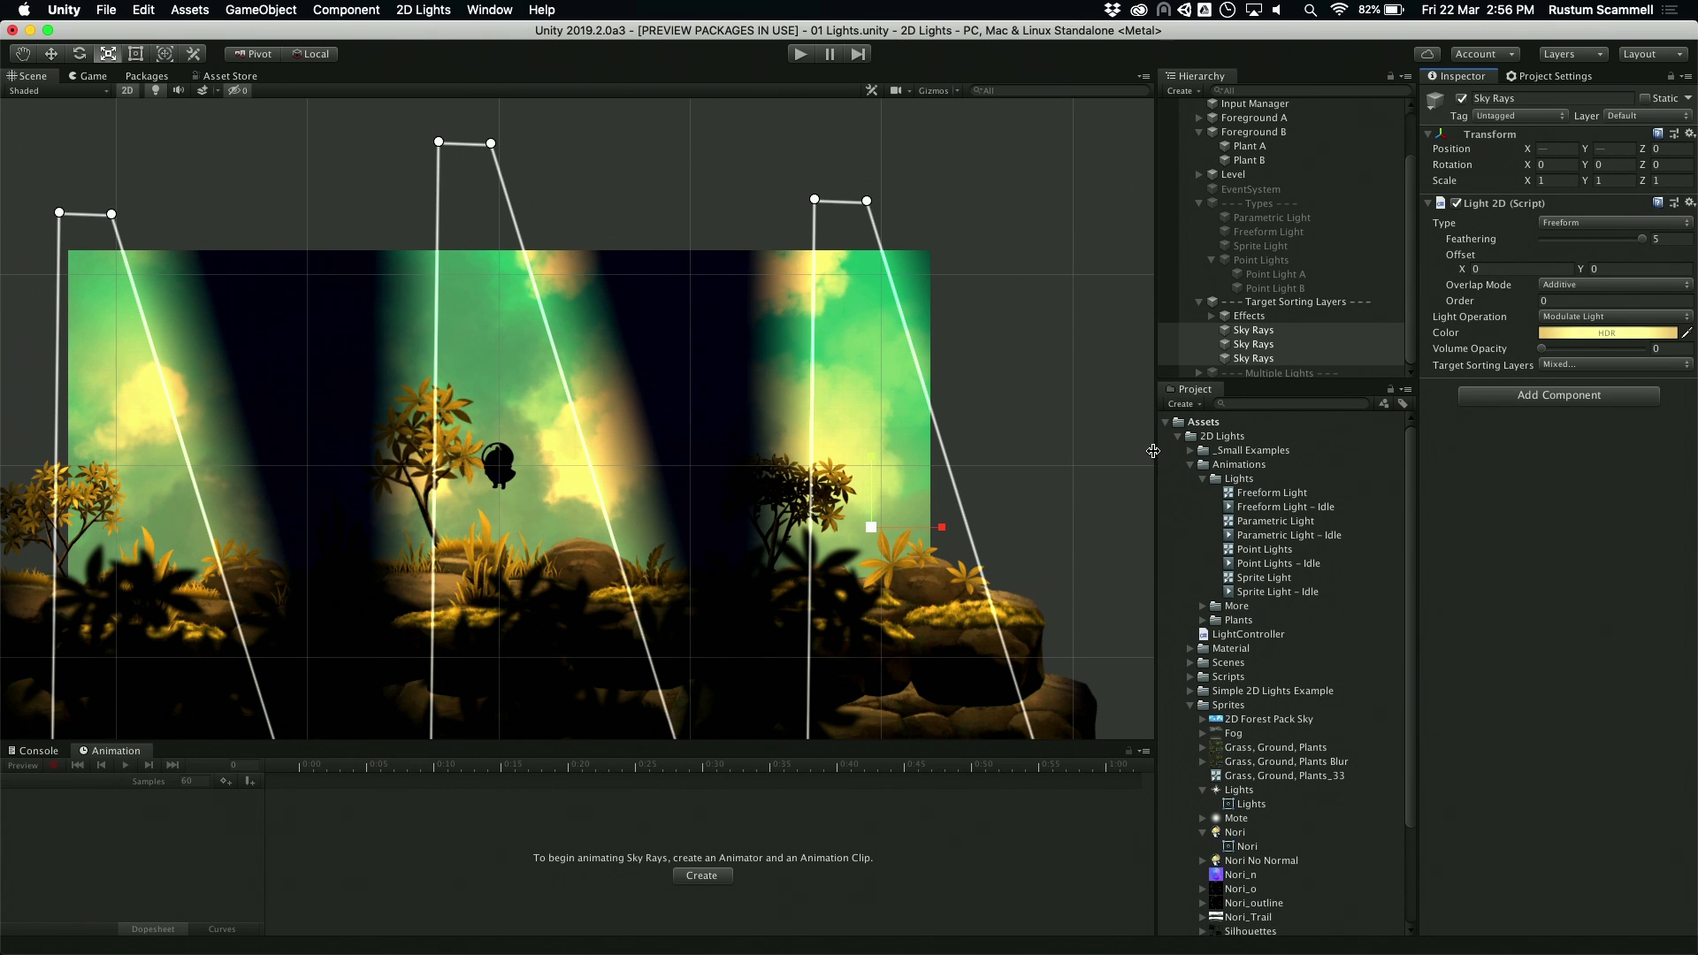
left_click(1572, 366)
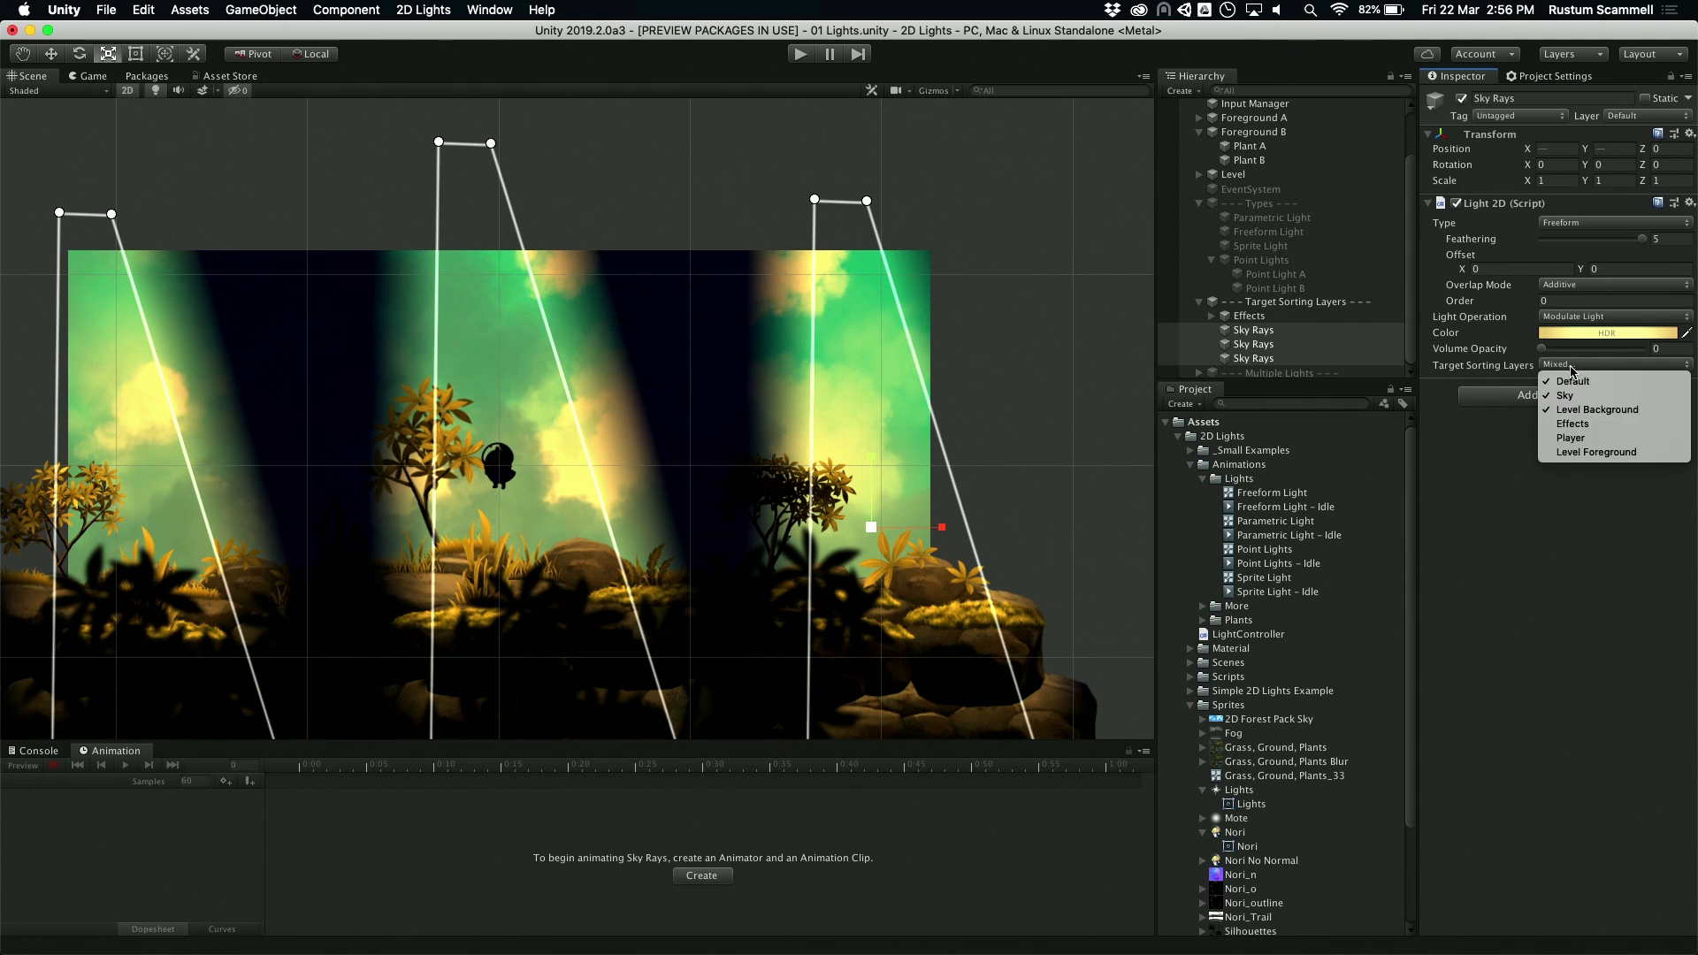
left_click(1579, 439)
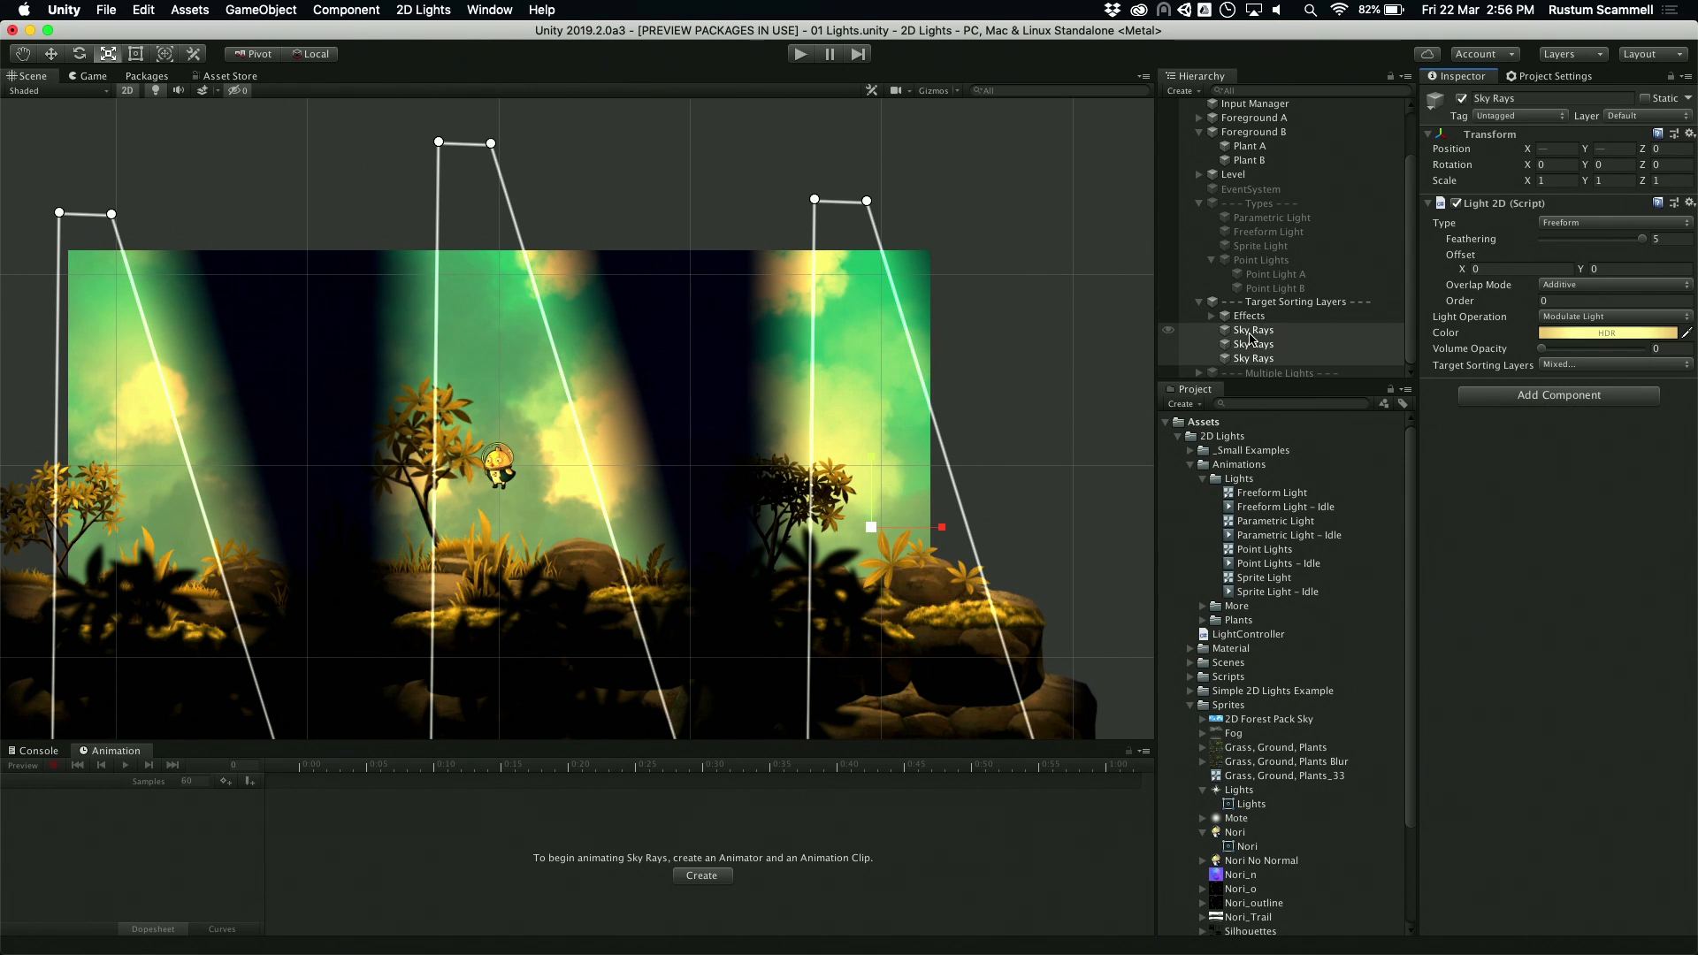
Step: Expand the Effects group, add Effects to the Sky Rays' target sorting layers, and play the scene to preview the lit dust motes
left_click(1210, 315)
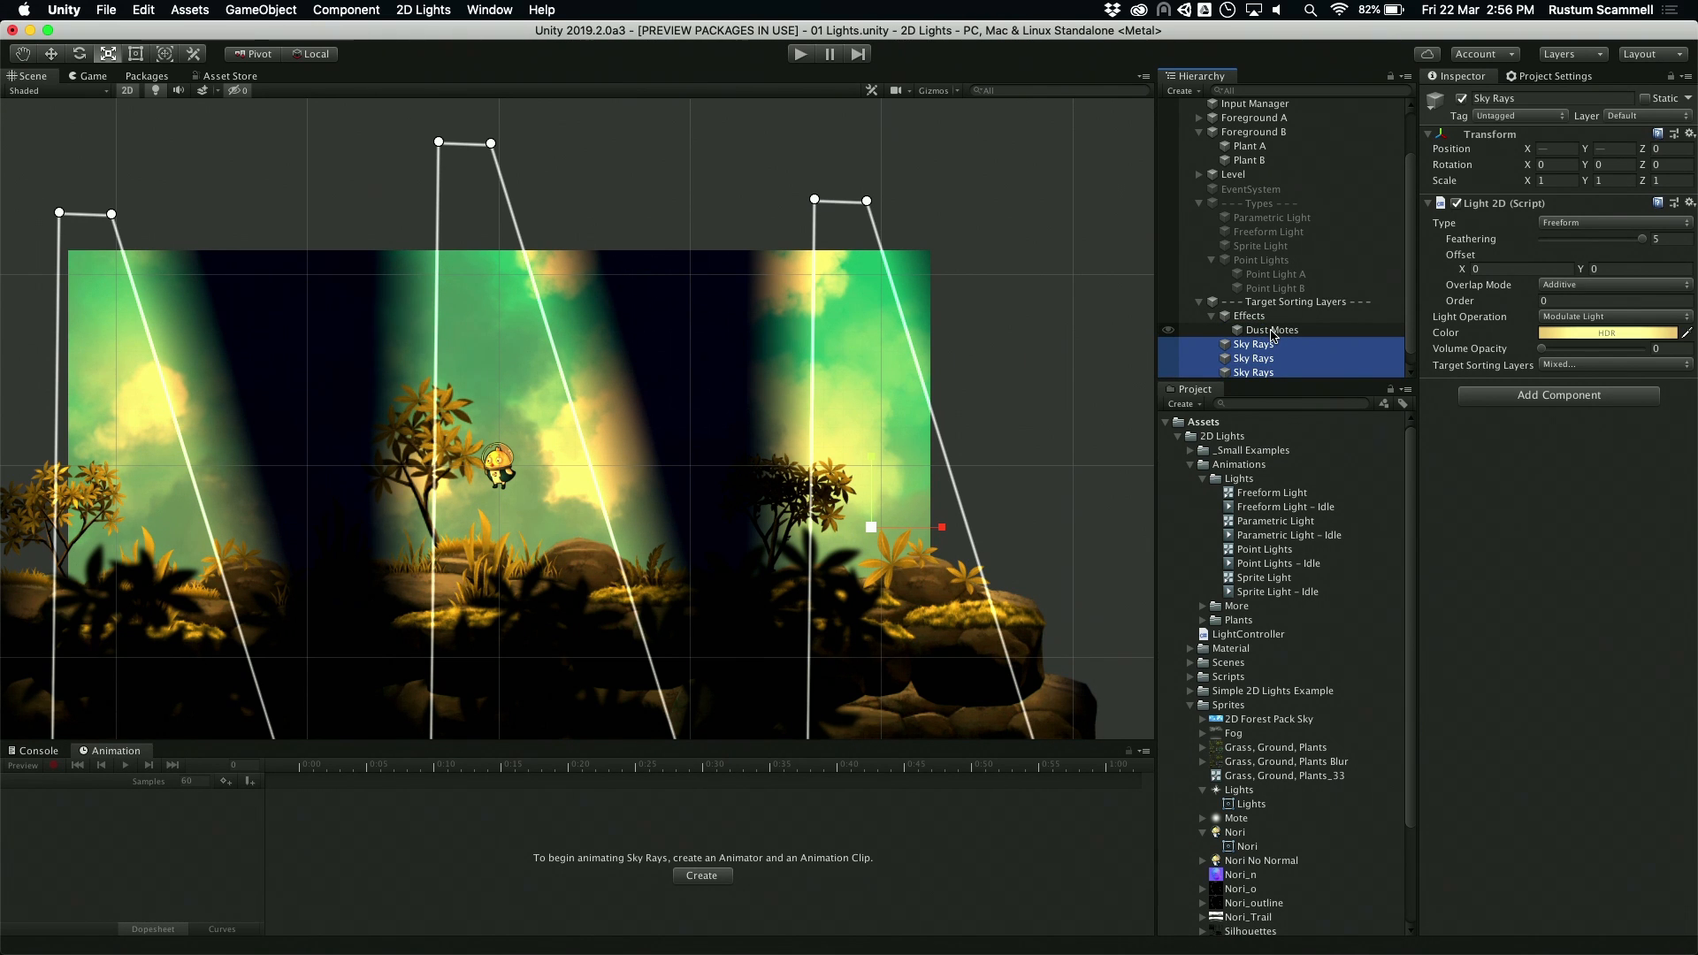
left_click(1561, 366)
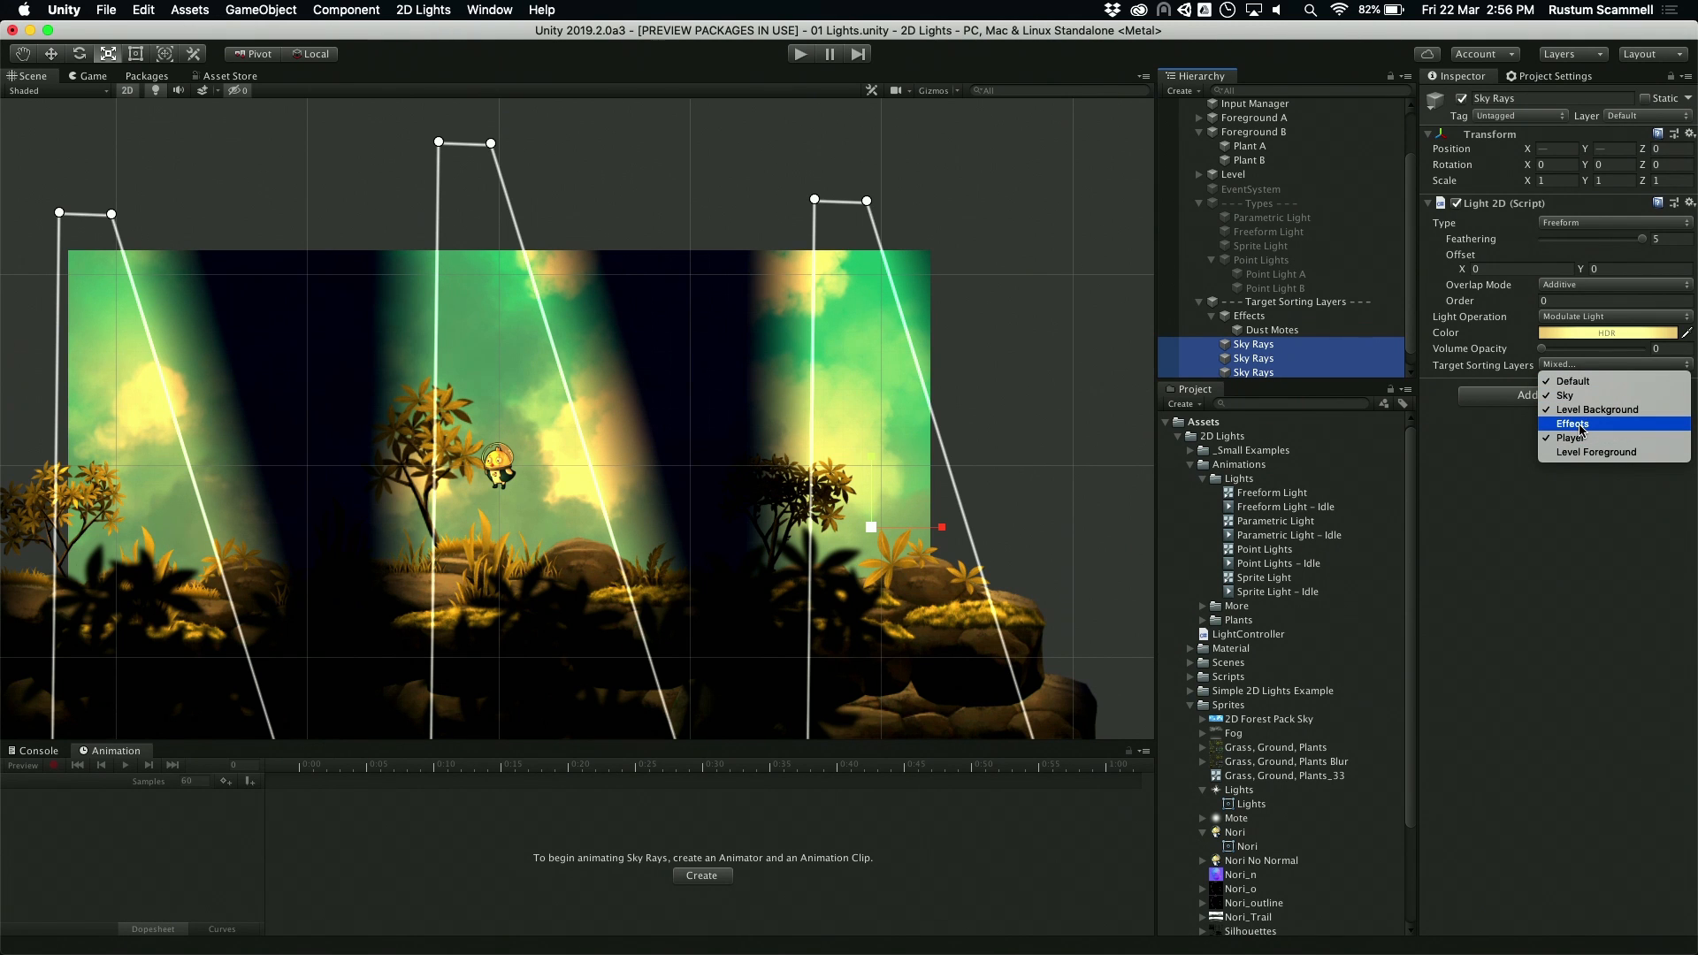
left_click(1580, 426)
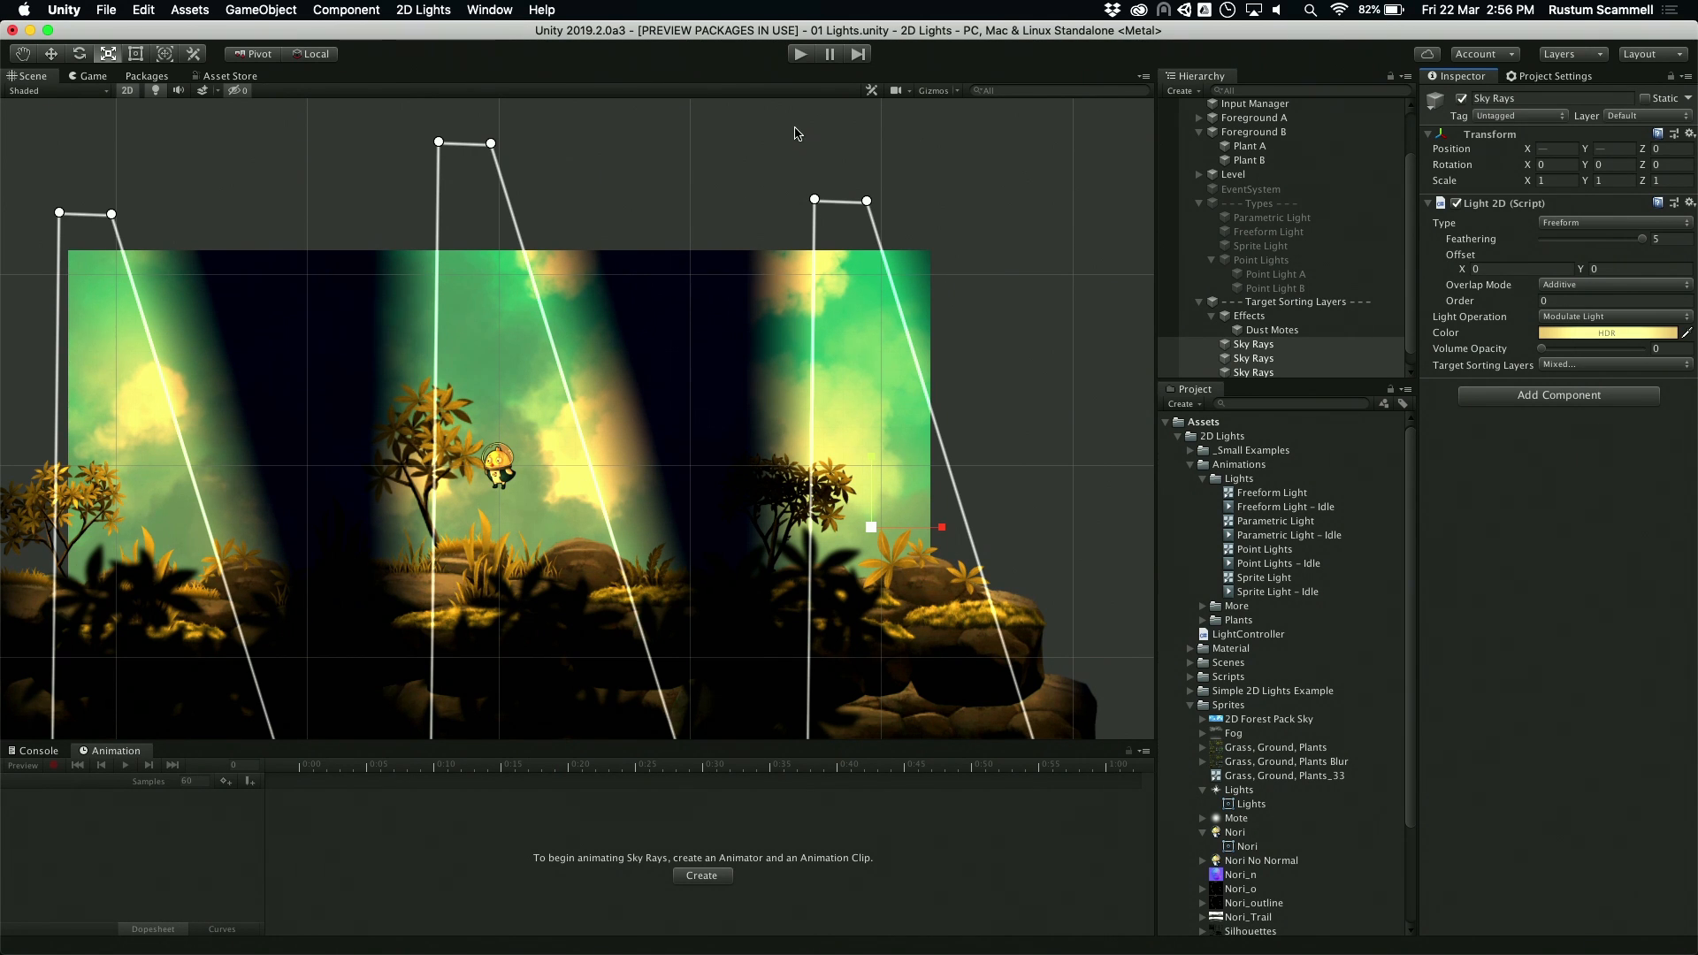
left_click(800, 56)
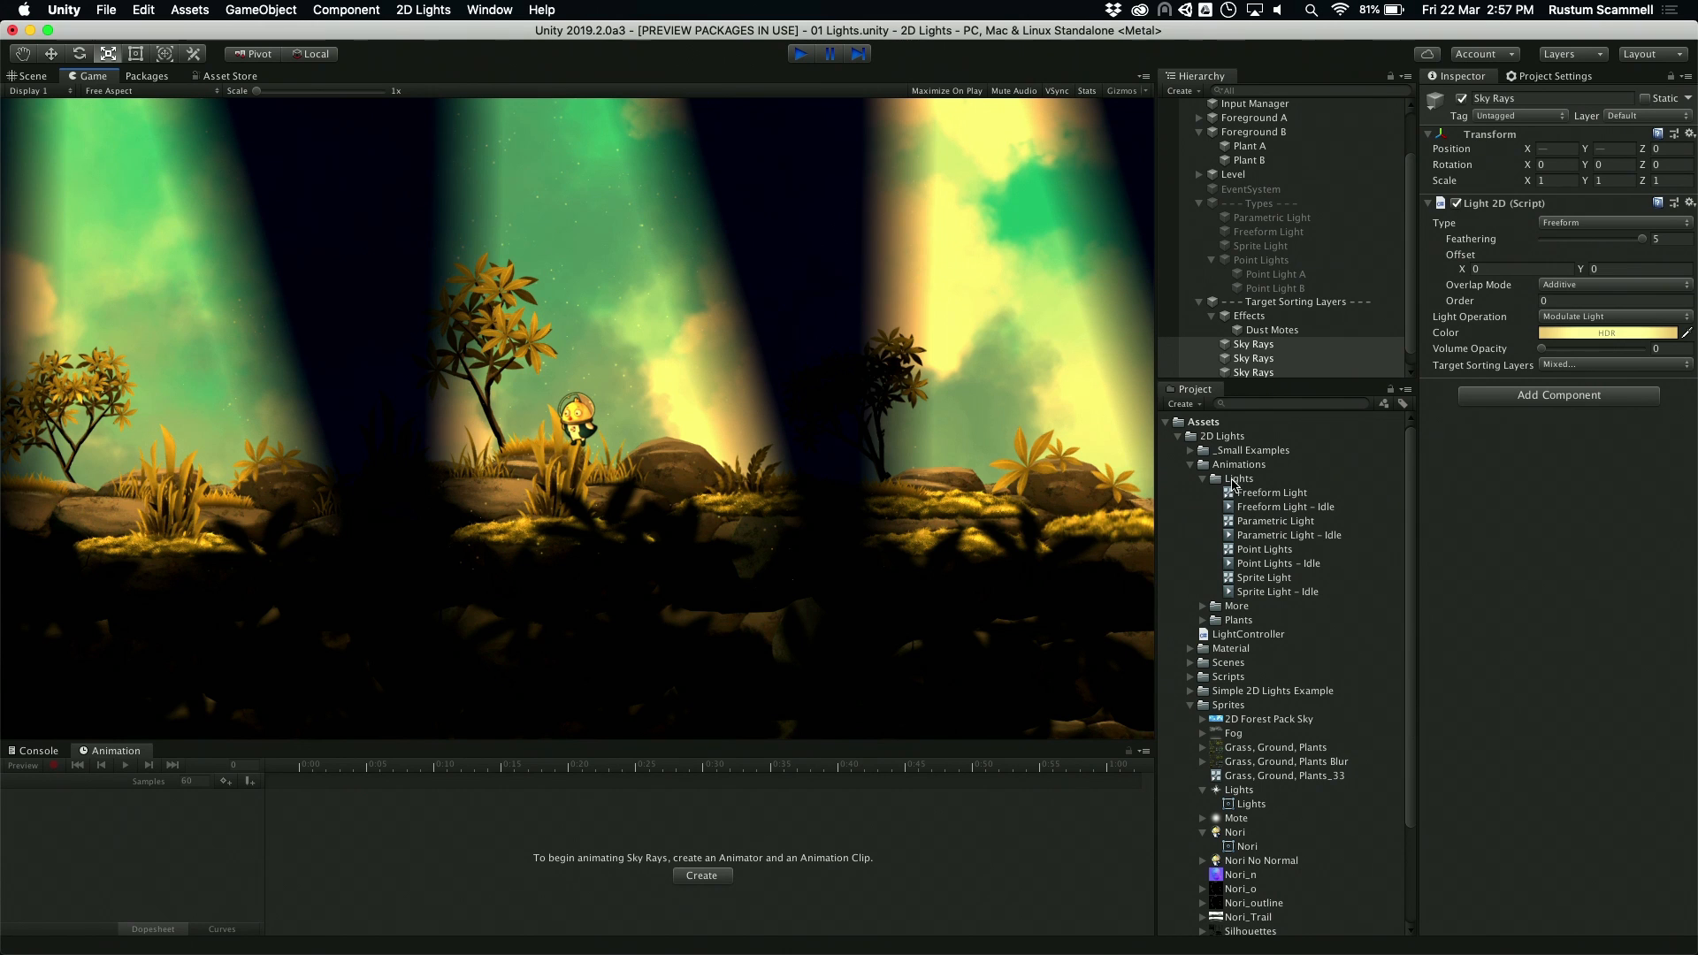
Step: Stop playback, disable the Target Sorting Layers group, and enable the Multiple Lights group
key("super+p")
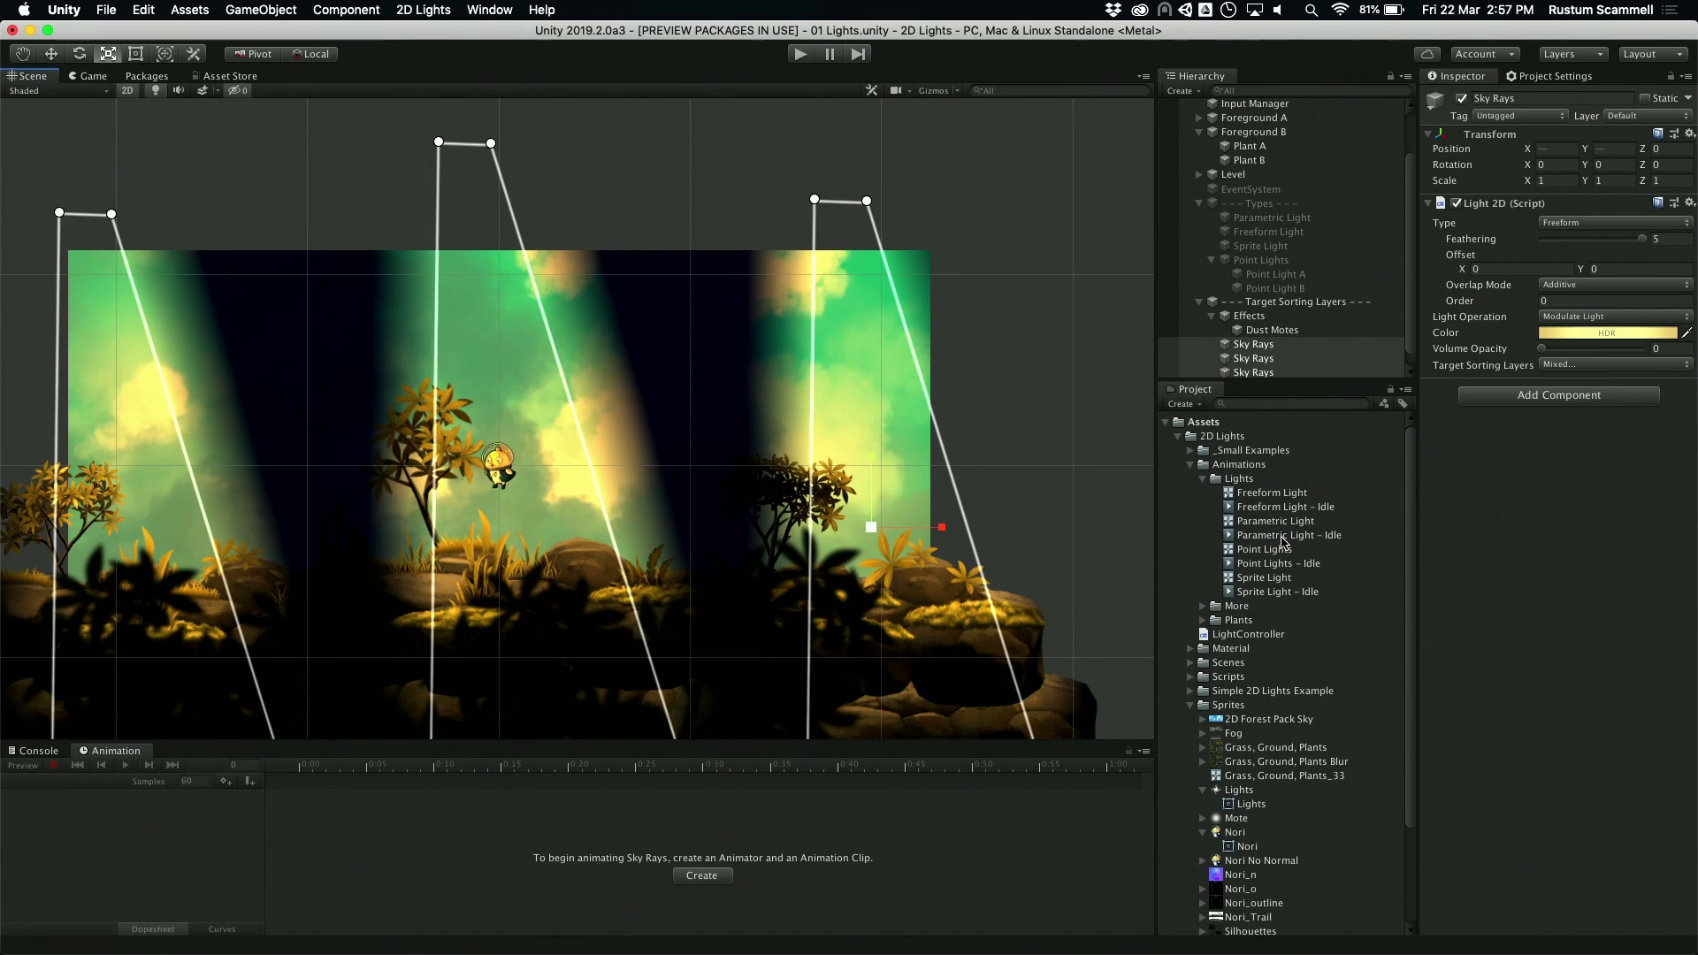
scroll(1312, 343, "down", 2)
left_click(1333, 369)
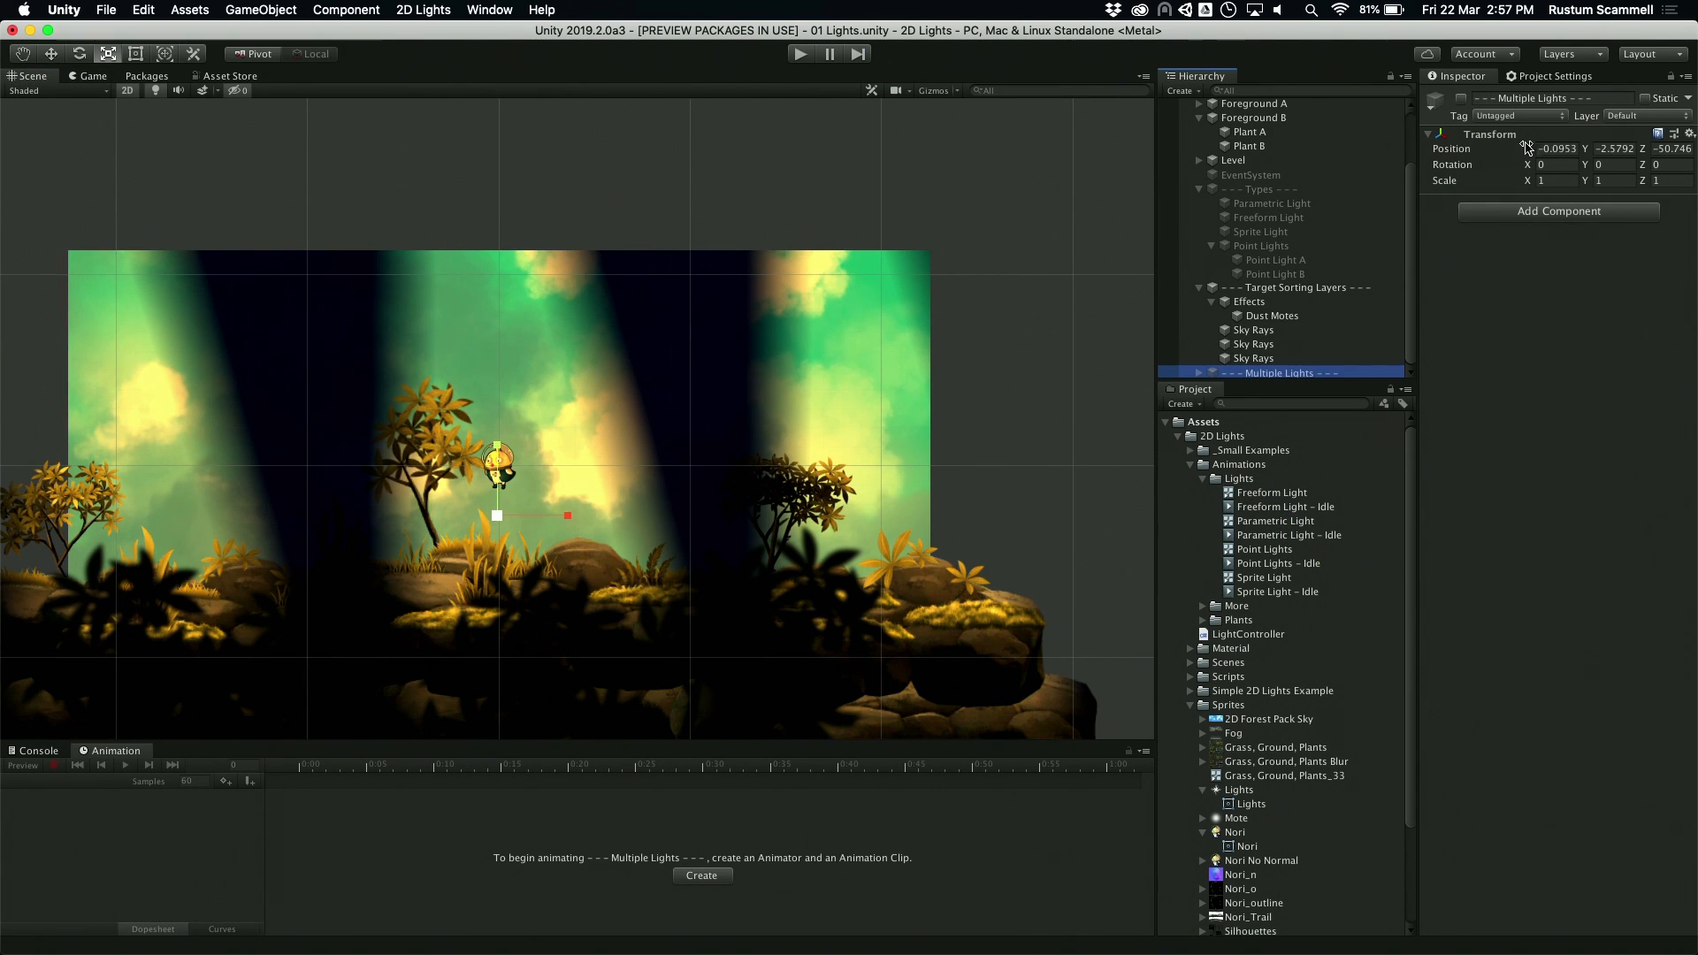
left_click(1347, 287)
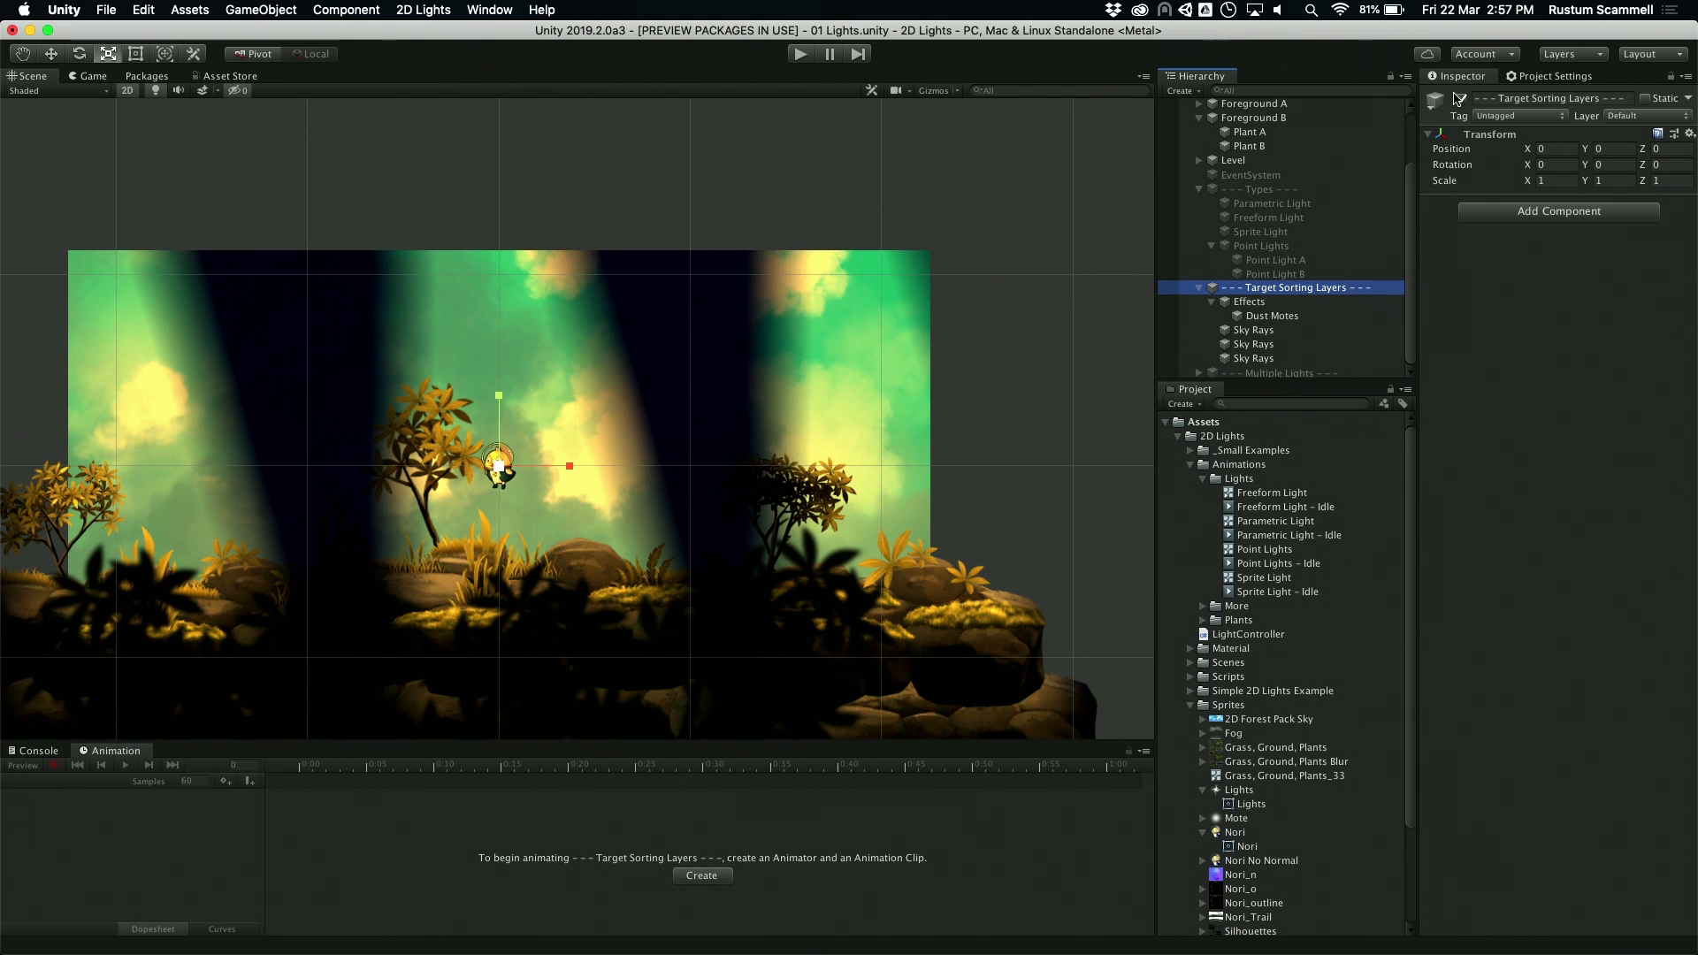
left_click(1461, 99)
left_click(1346, 372)
left_click(1461, 98)
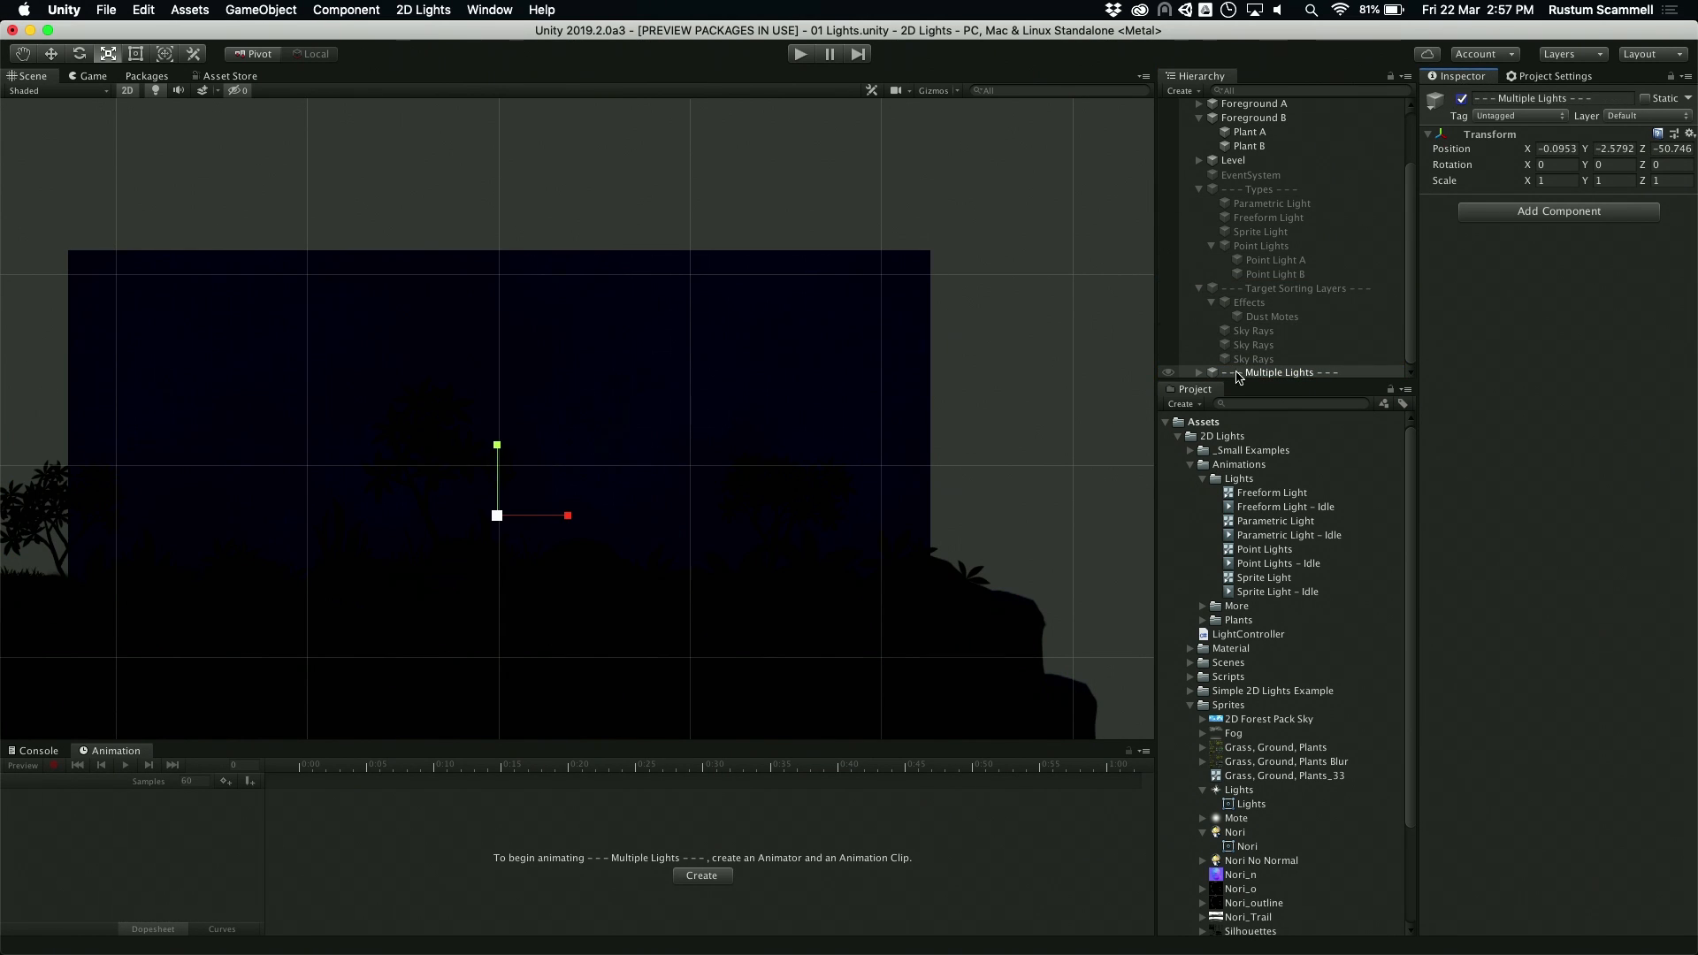
Step: Expand the Multiple Lights group and enable Red Light, Green Light, and Blue Light one after another
left_click(1200, 373)
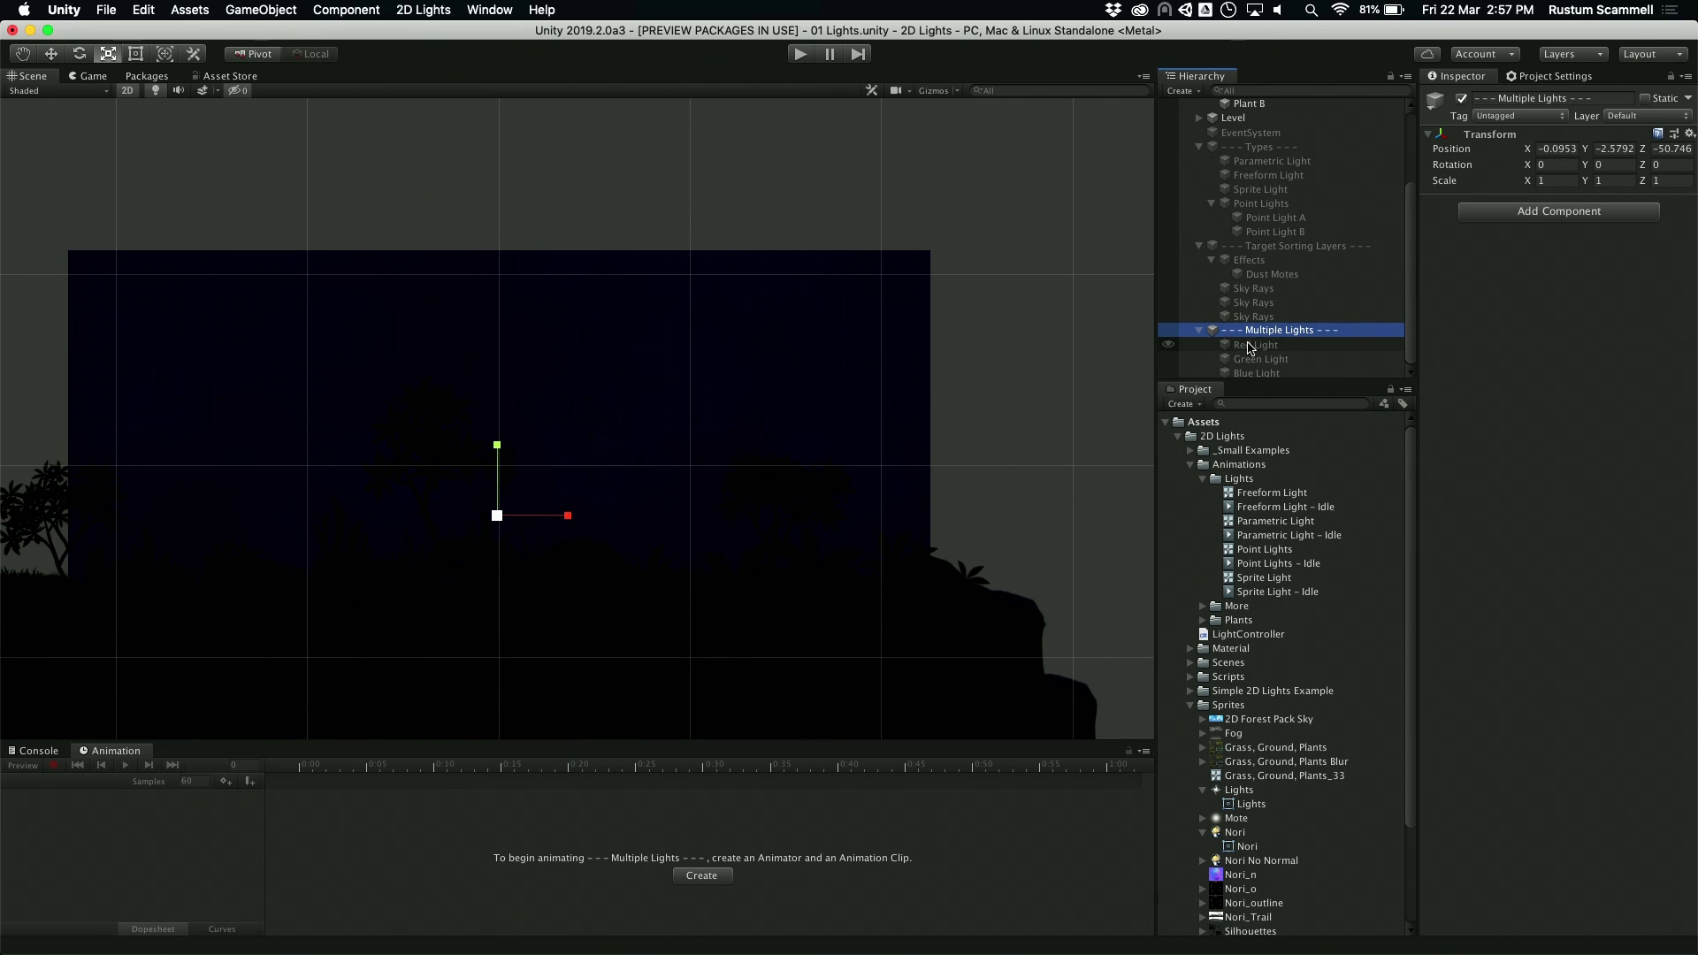
left_click(1256, 346)
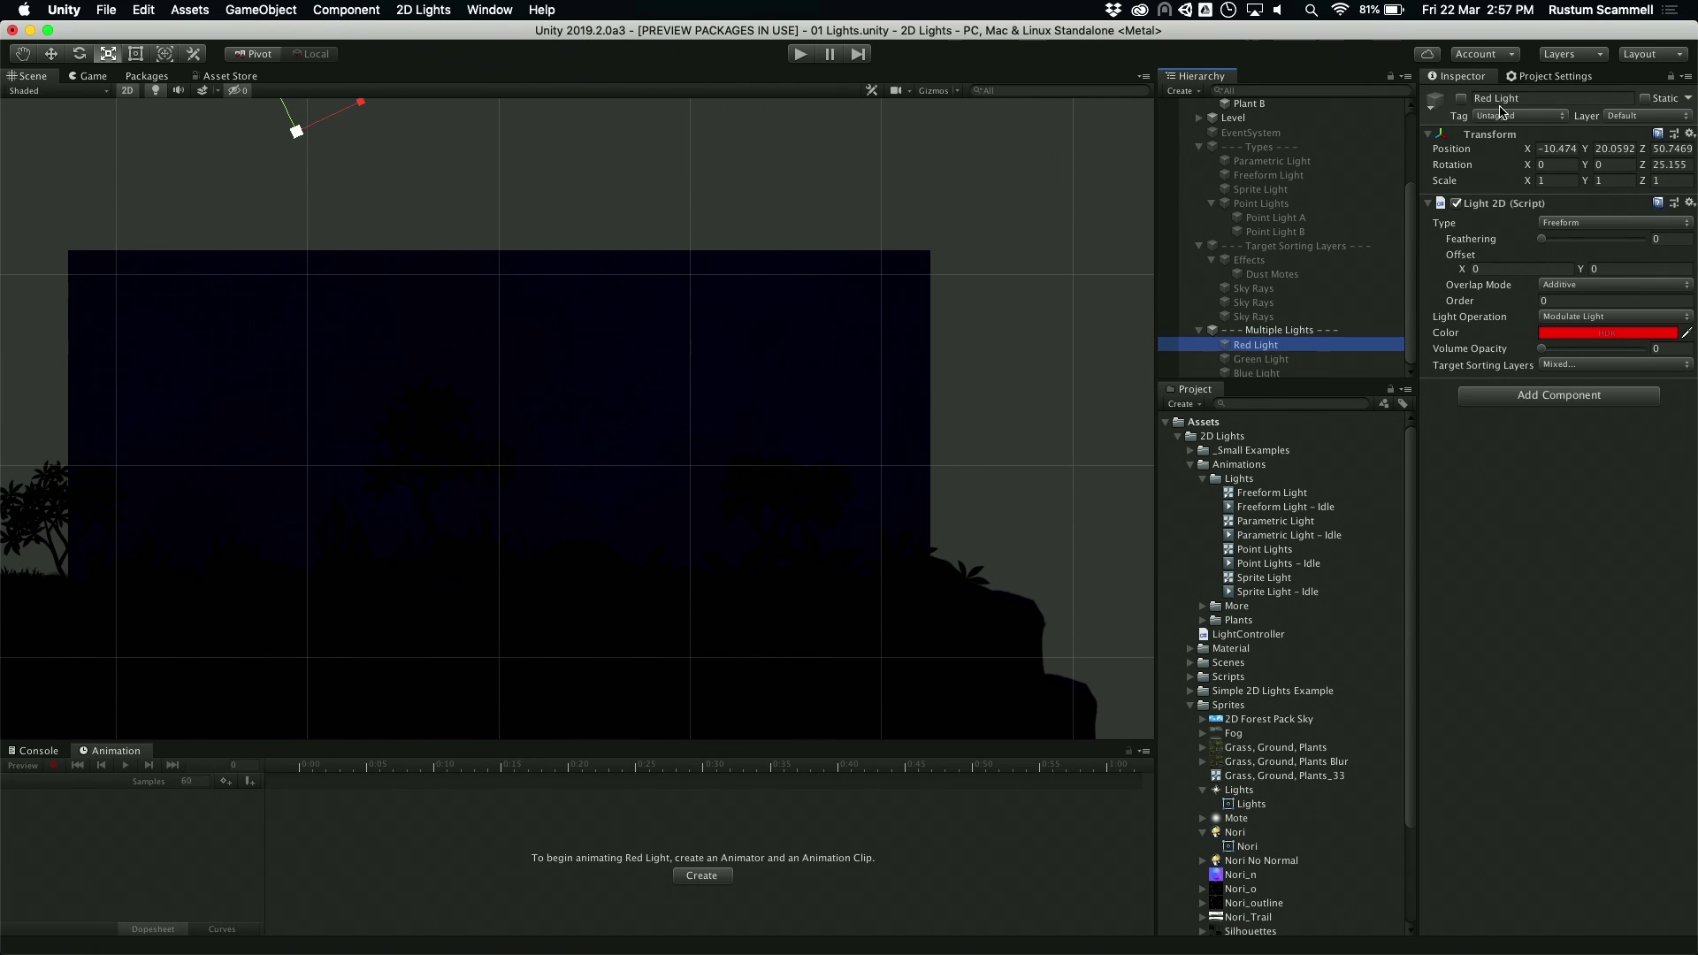
left_click(1461, 99)
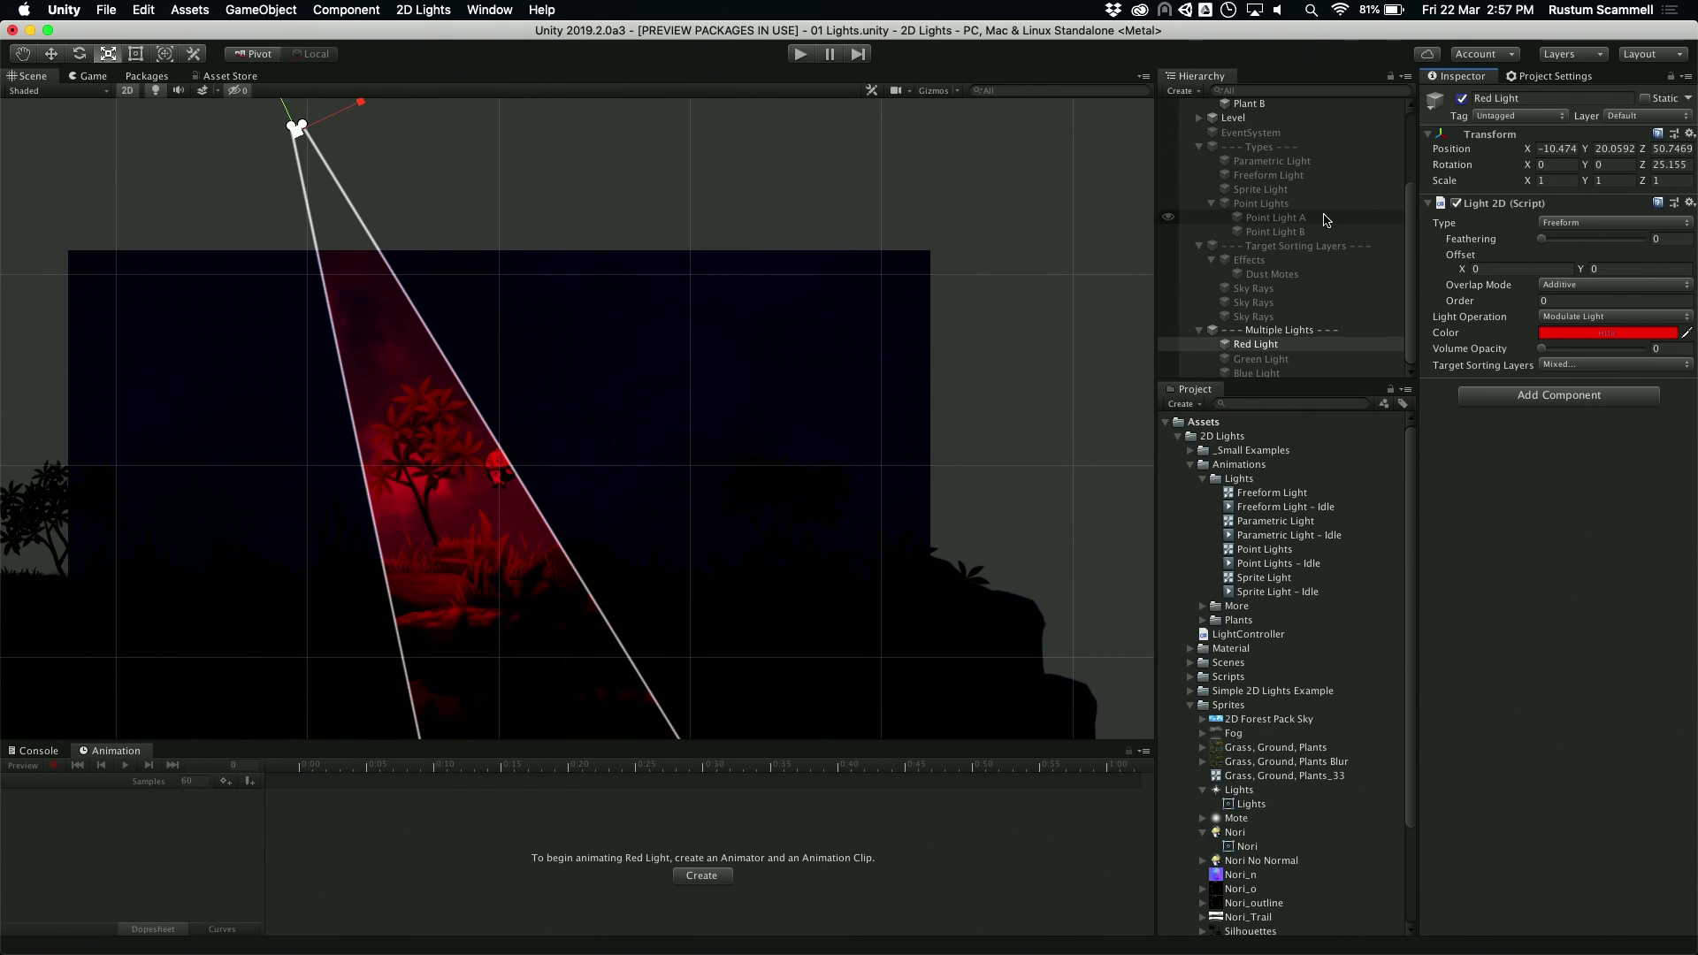
left_click(1302, 358)
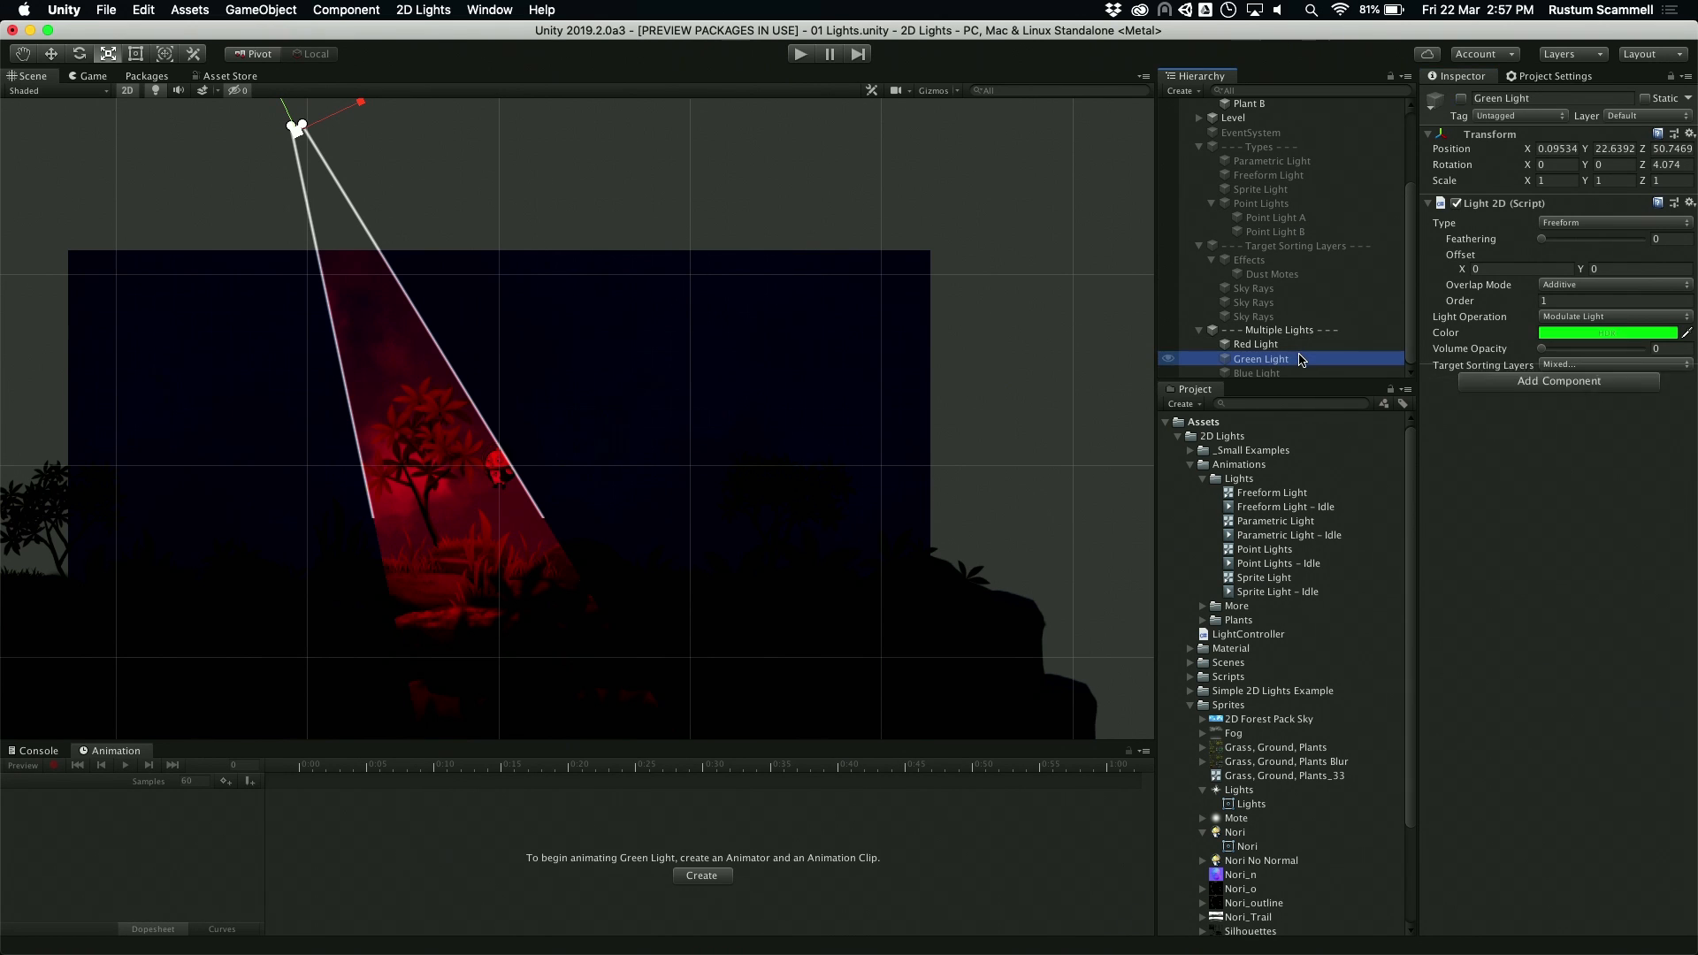
left_click(1461, 99)
left_click(1463, 98)
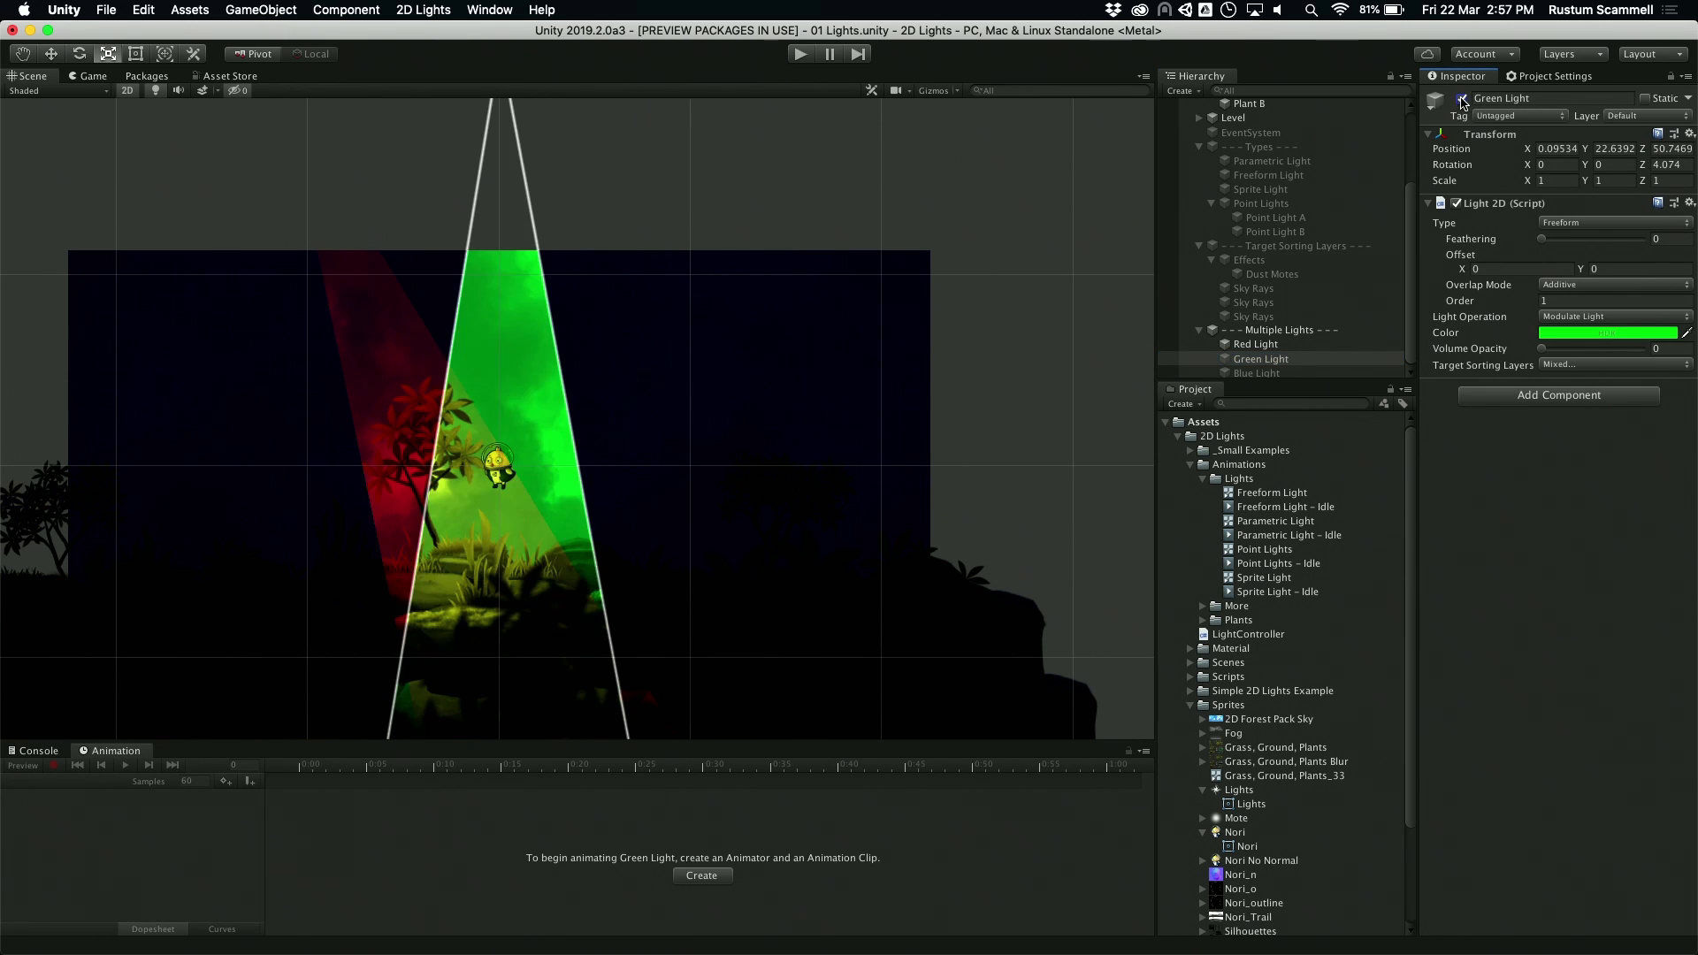
left_click(1317, 373)
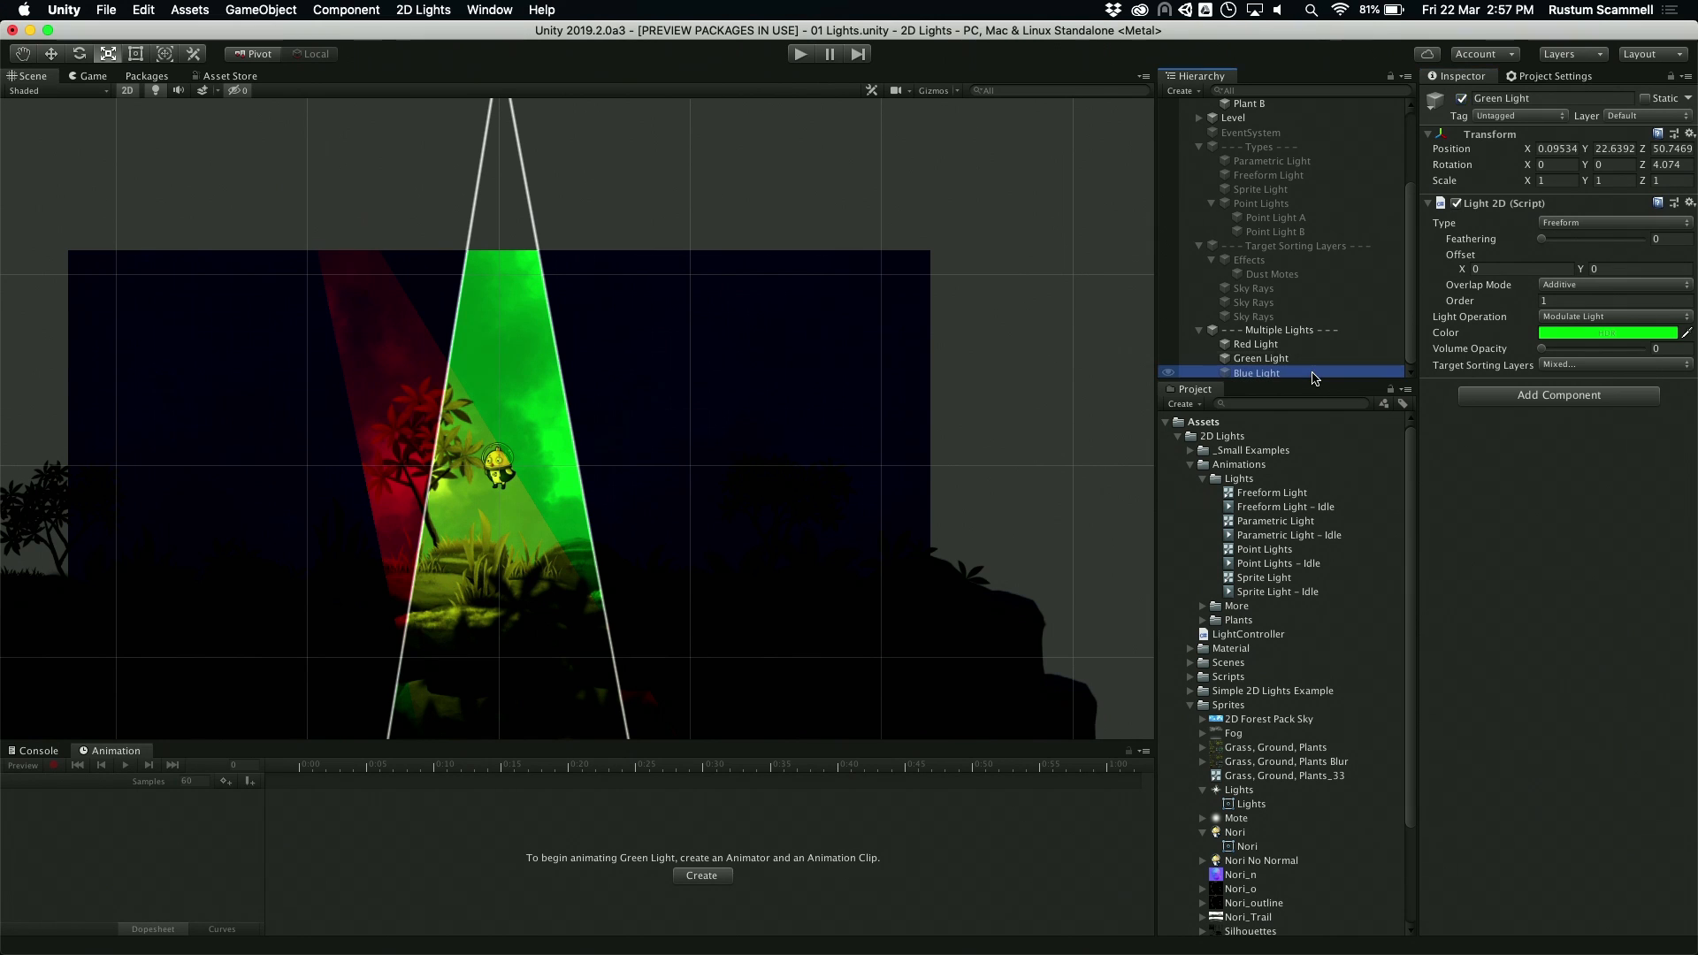
left_click(1463, 104)
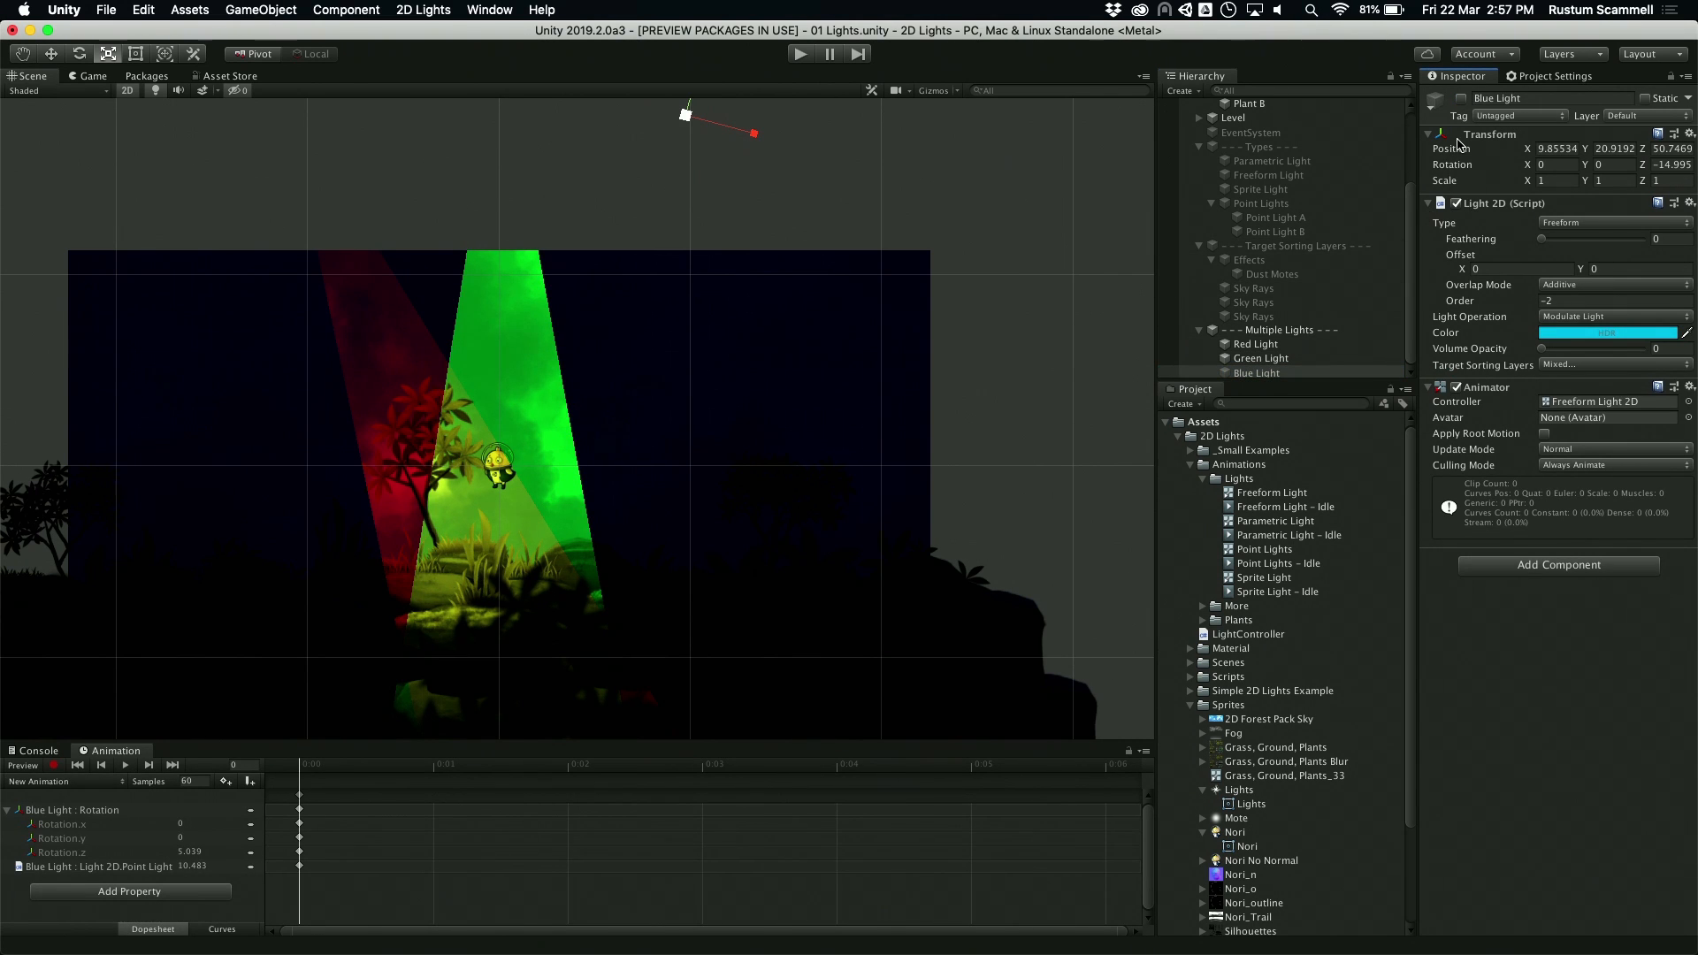
left_click(1462, 98)
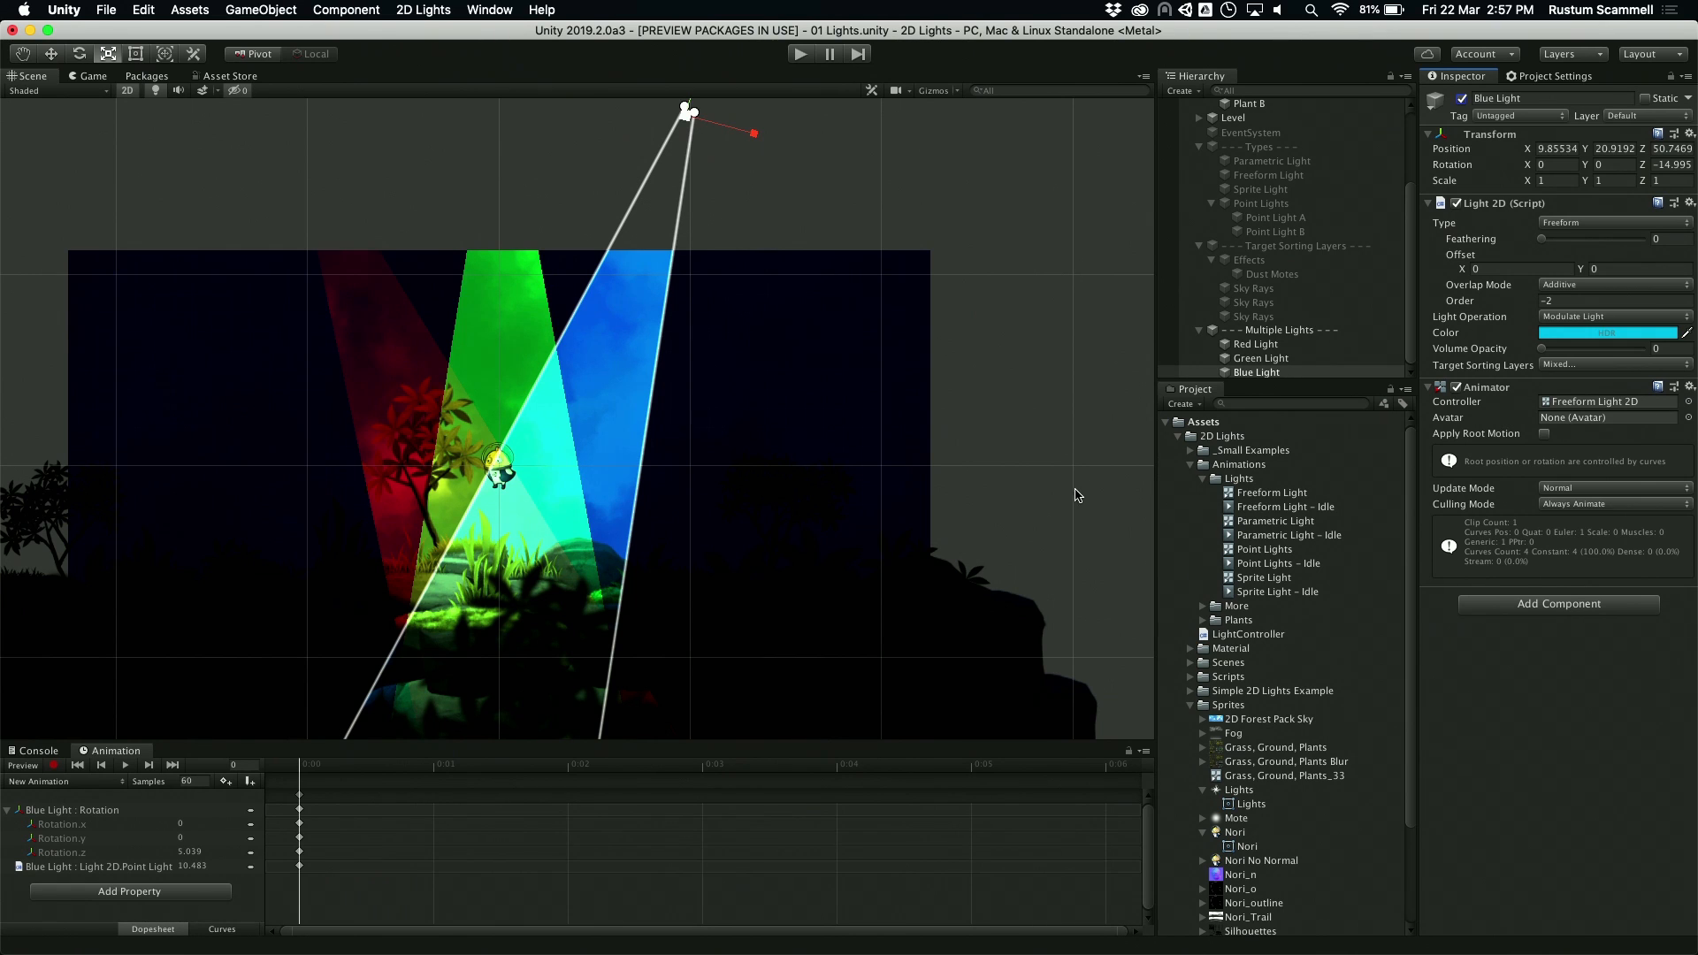
Step: For Red, Green, and Blue Light together, try the Alpha Blend overlap mode, return to Additive, and set Feathering to 5
left_click(1271, 347, "shift")
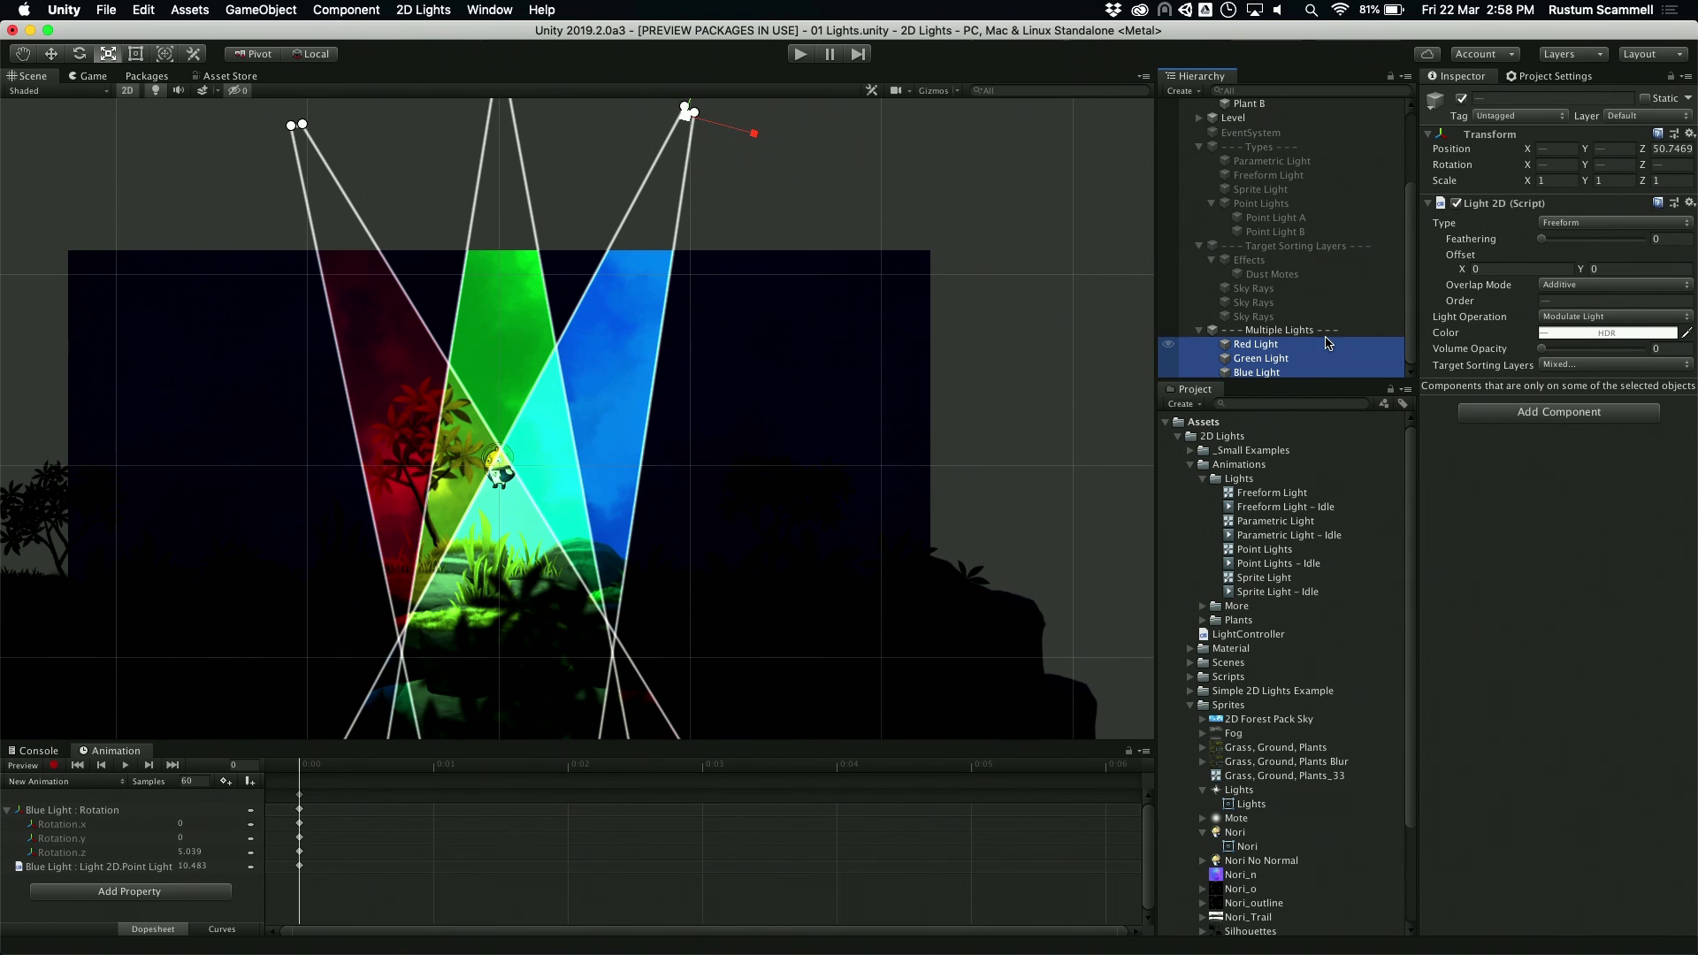
left_click(1564, 286)
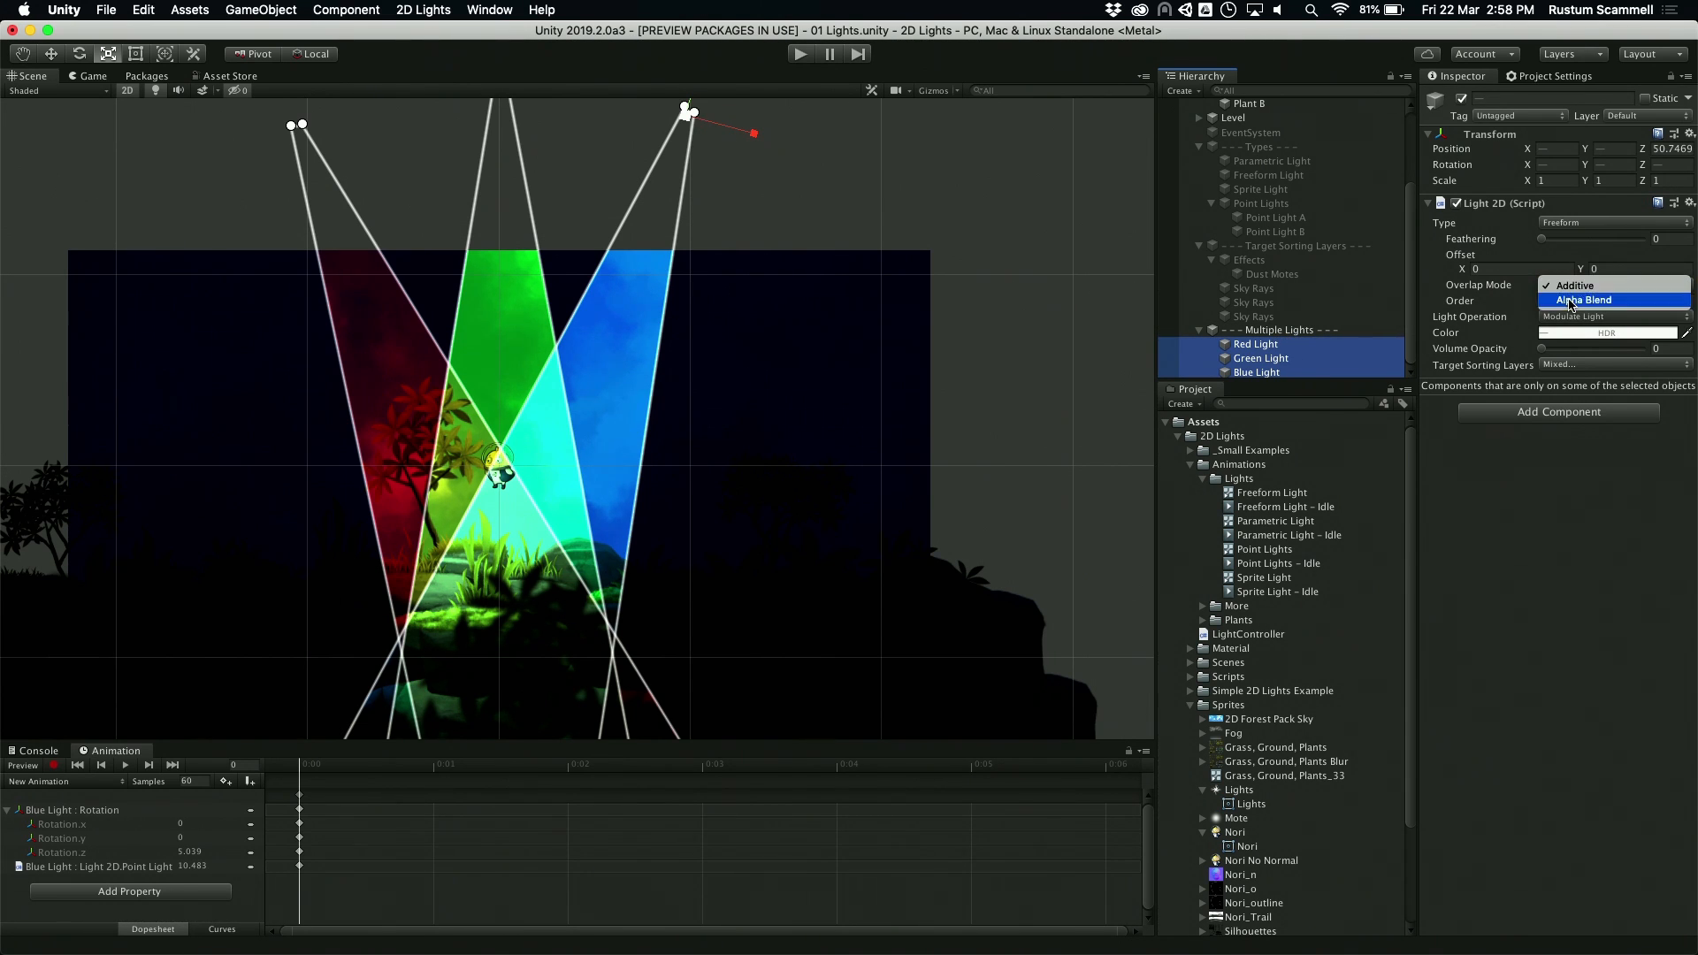
left_click(1572, 301)
left_click(1574, 286)
left_click(1573, 268)
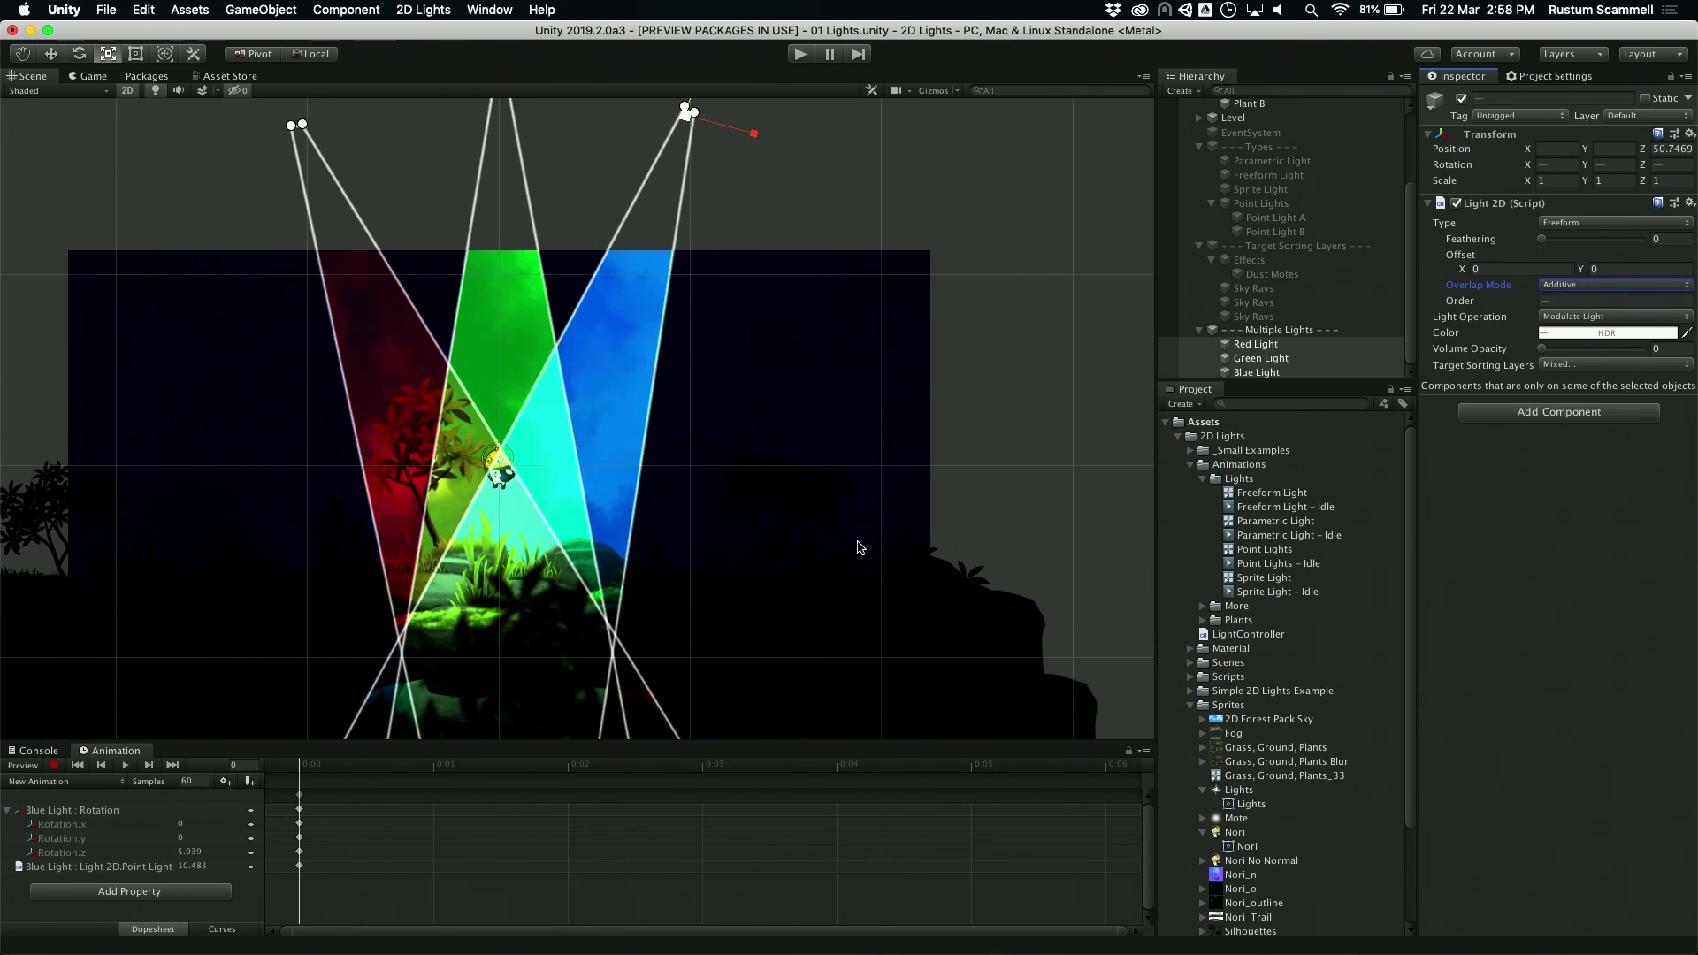
scroll(568, 603, "up", 3)
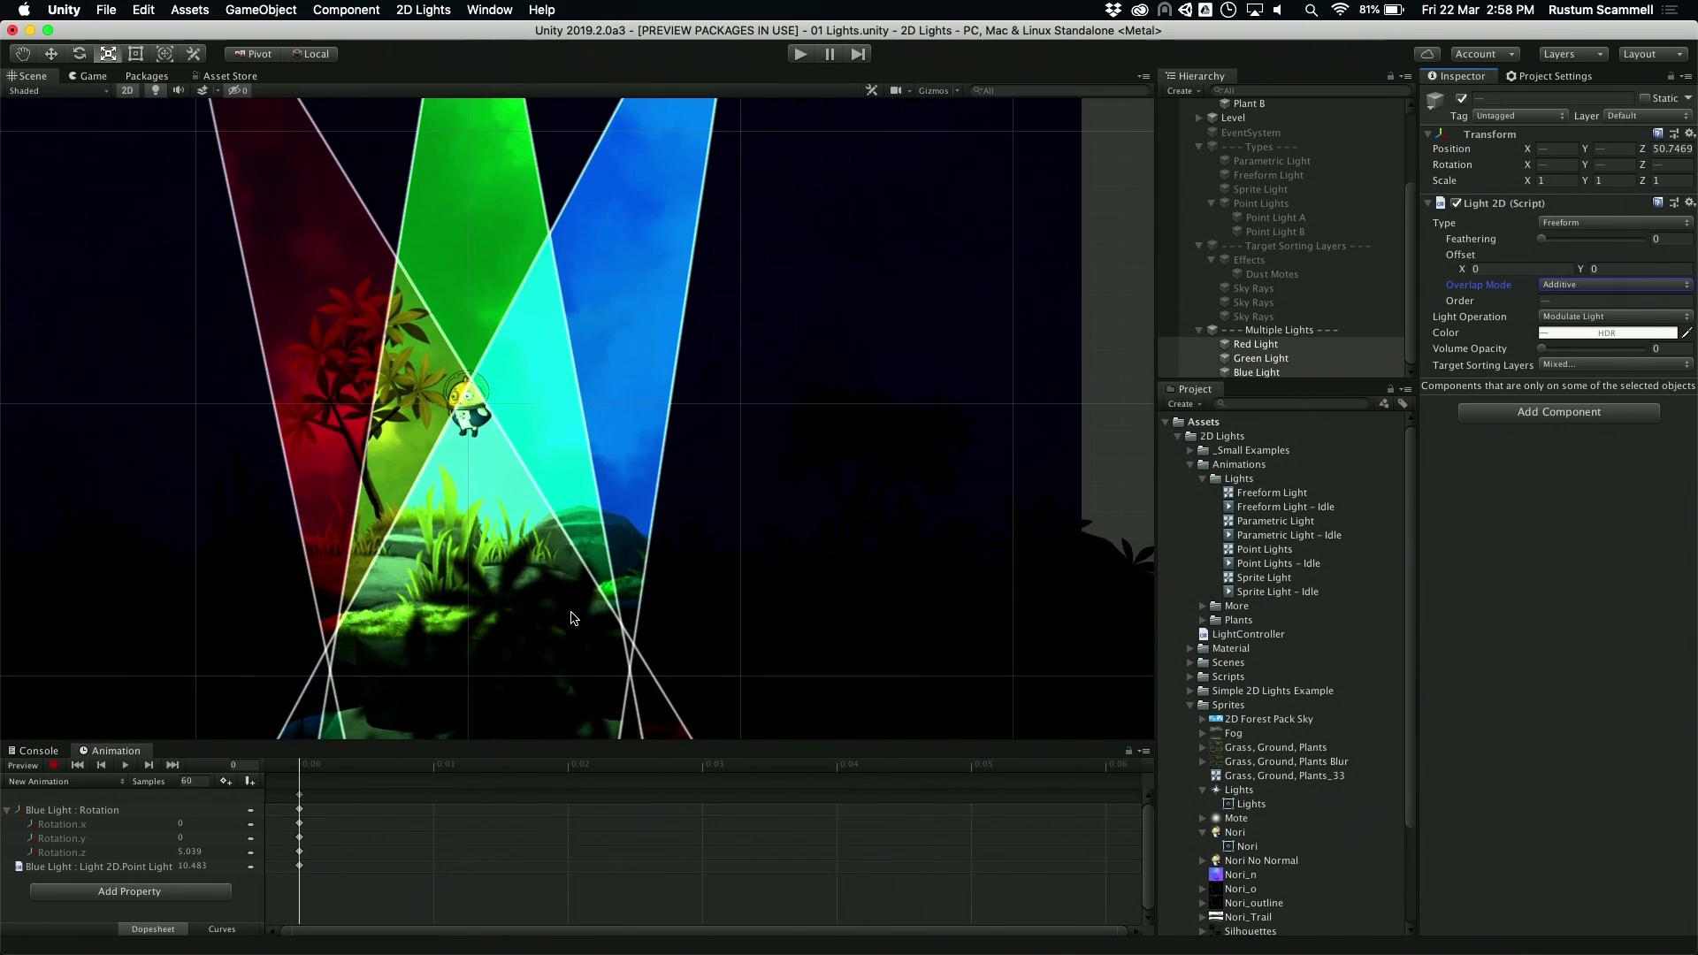
scroll(707, 451, "down", 2)
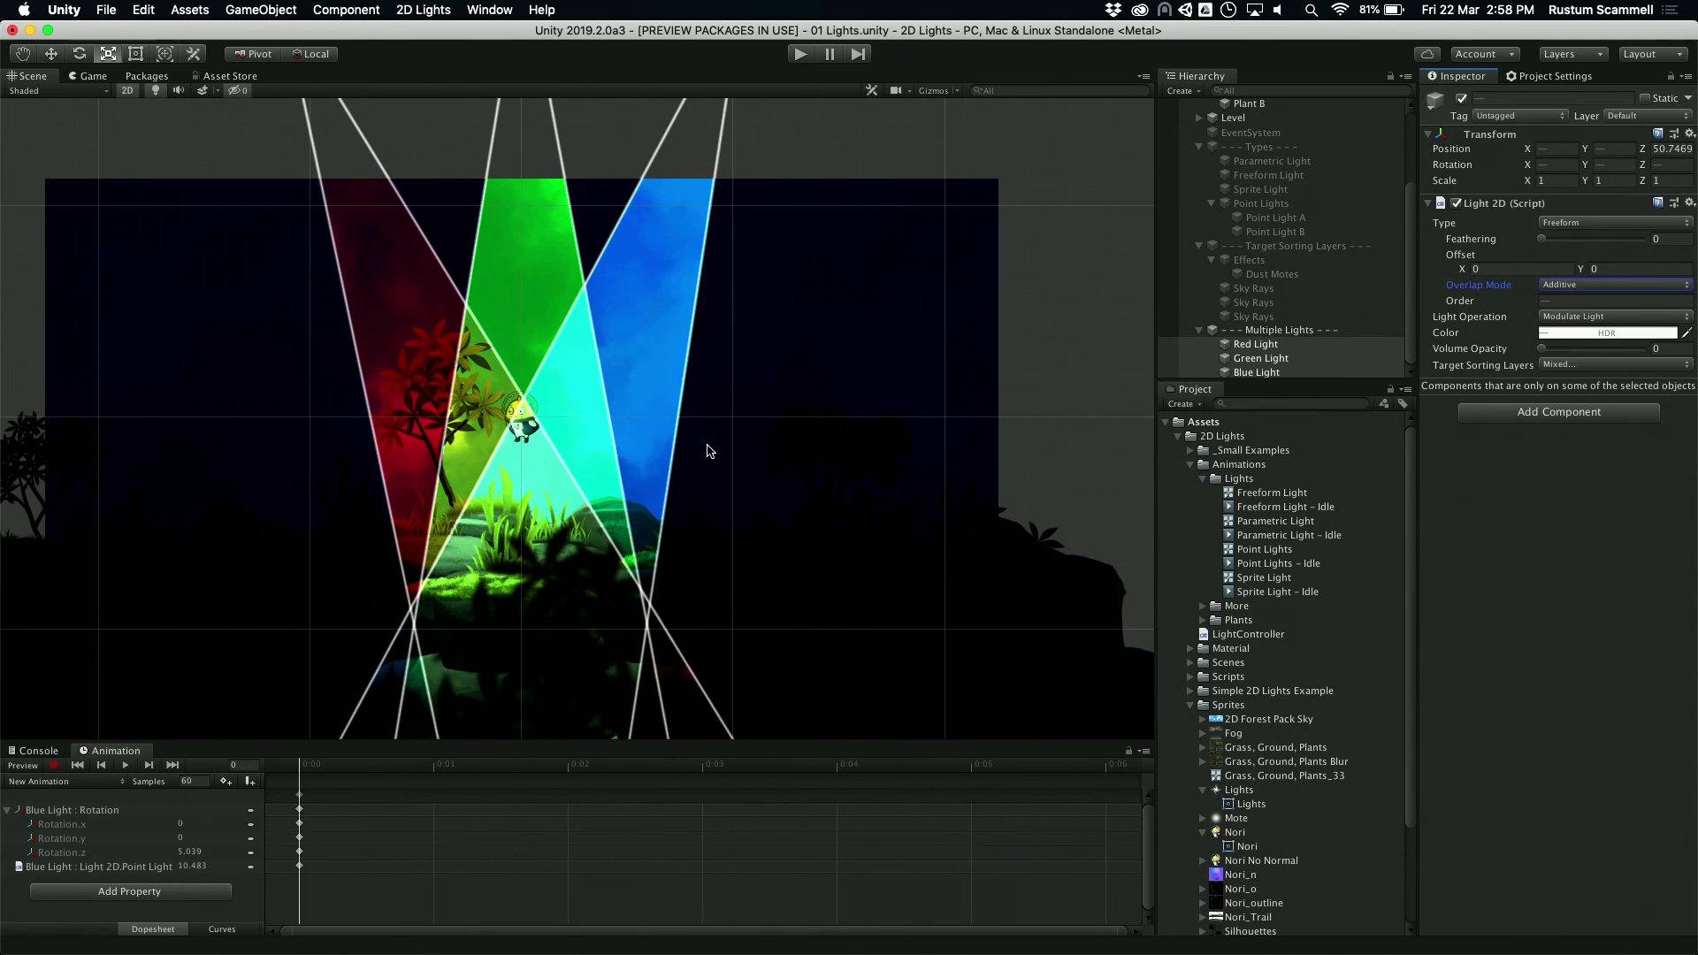
left_click(1565, 286)
left_click(1581, 300)
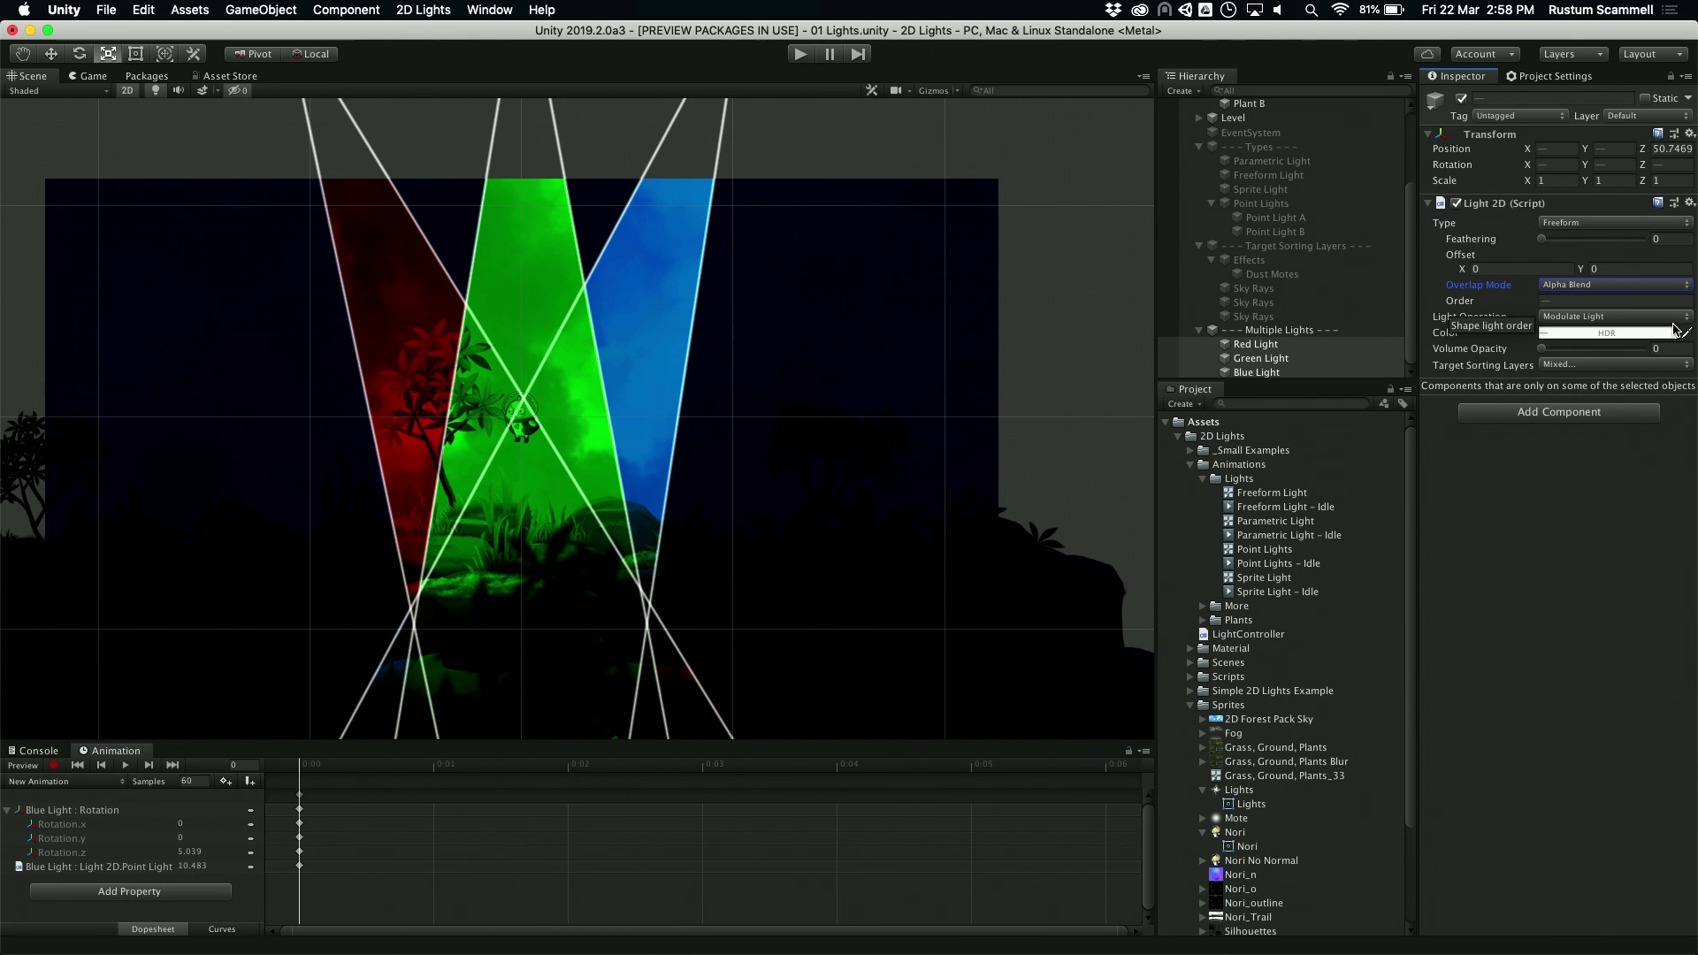
left_click(1596, 284)
left_click(1595, 269)
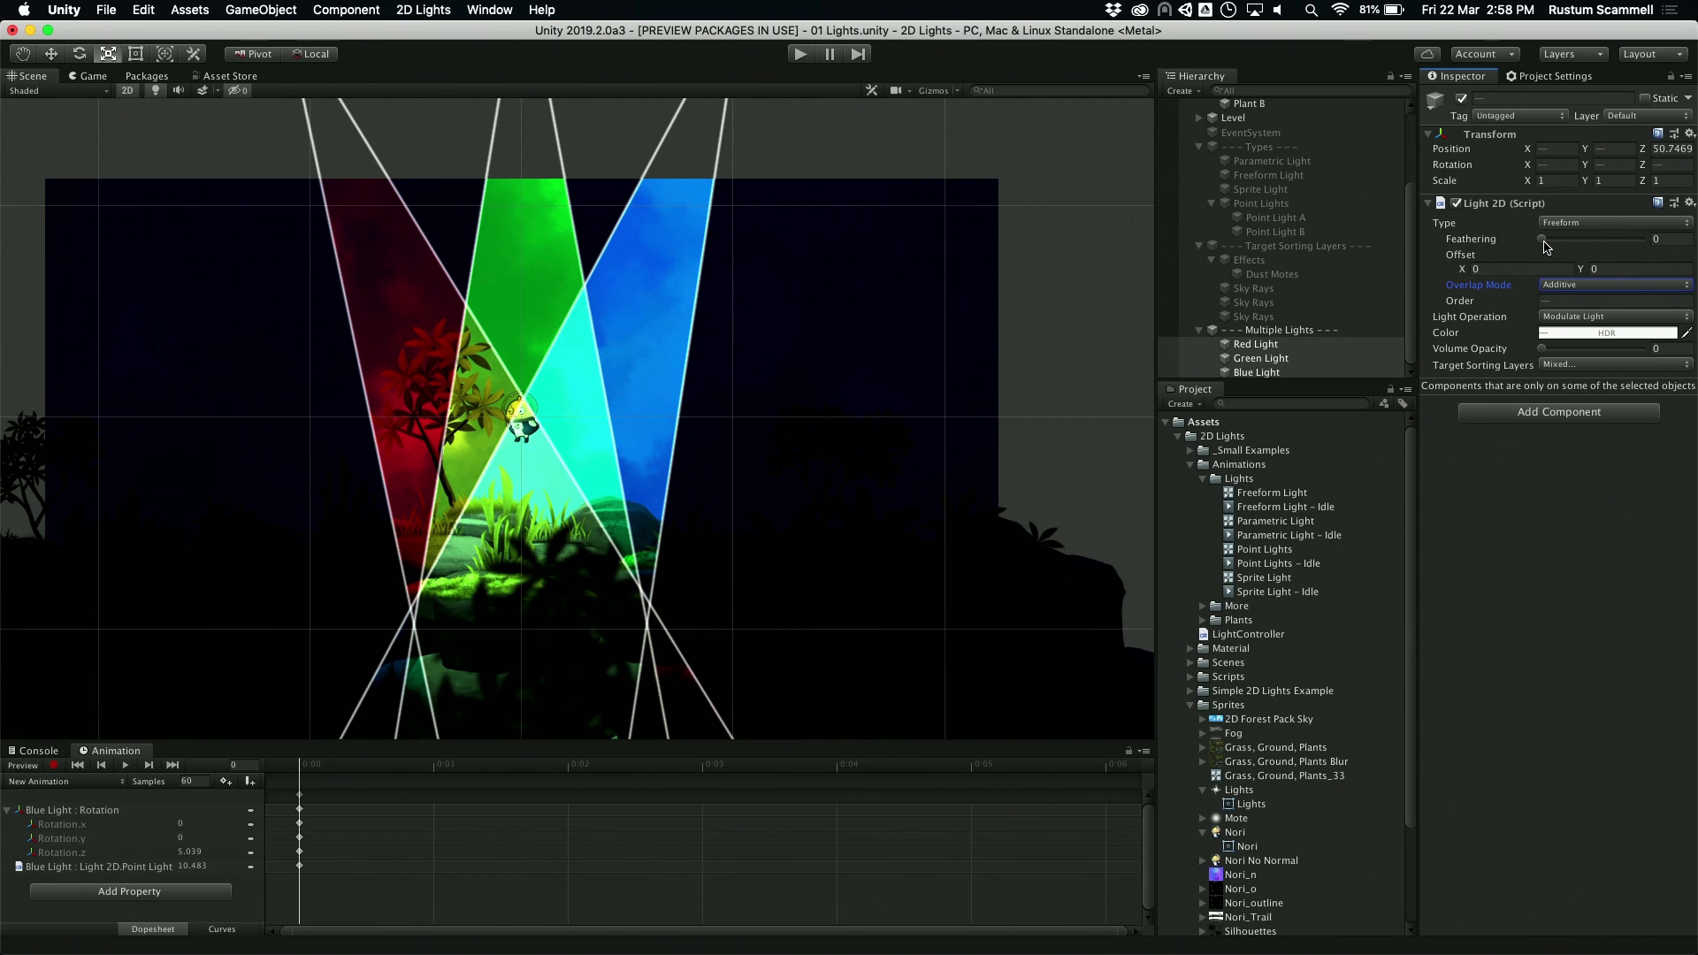
left_click_drag(1542, 239, 1696, 235)
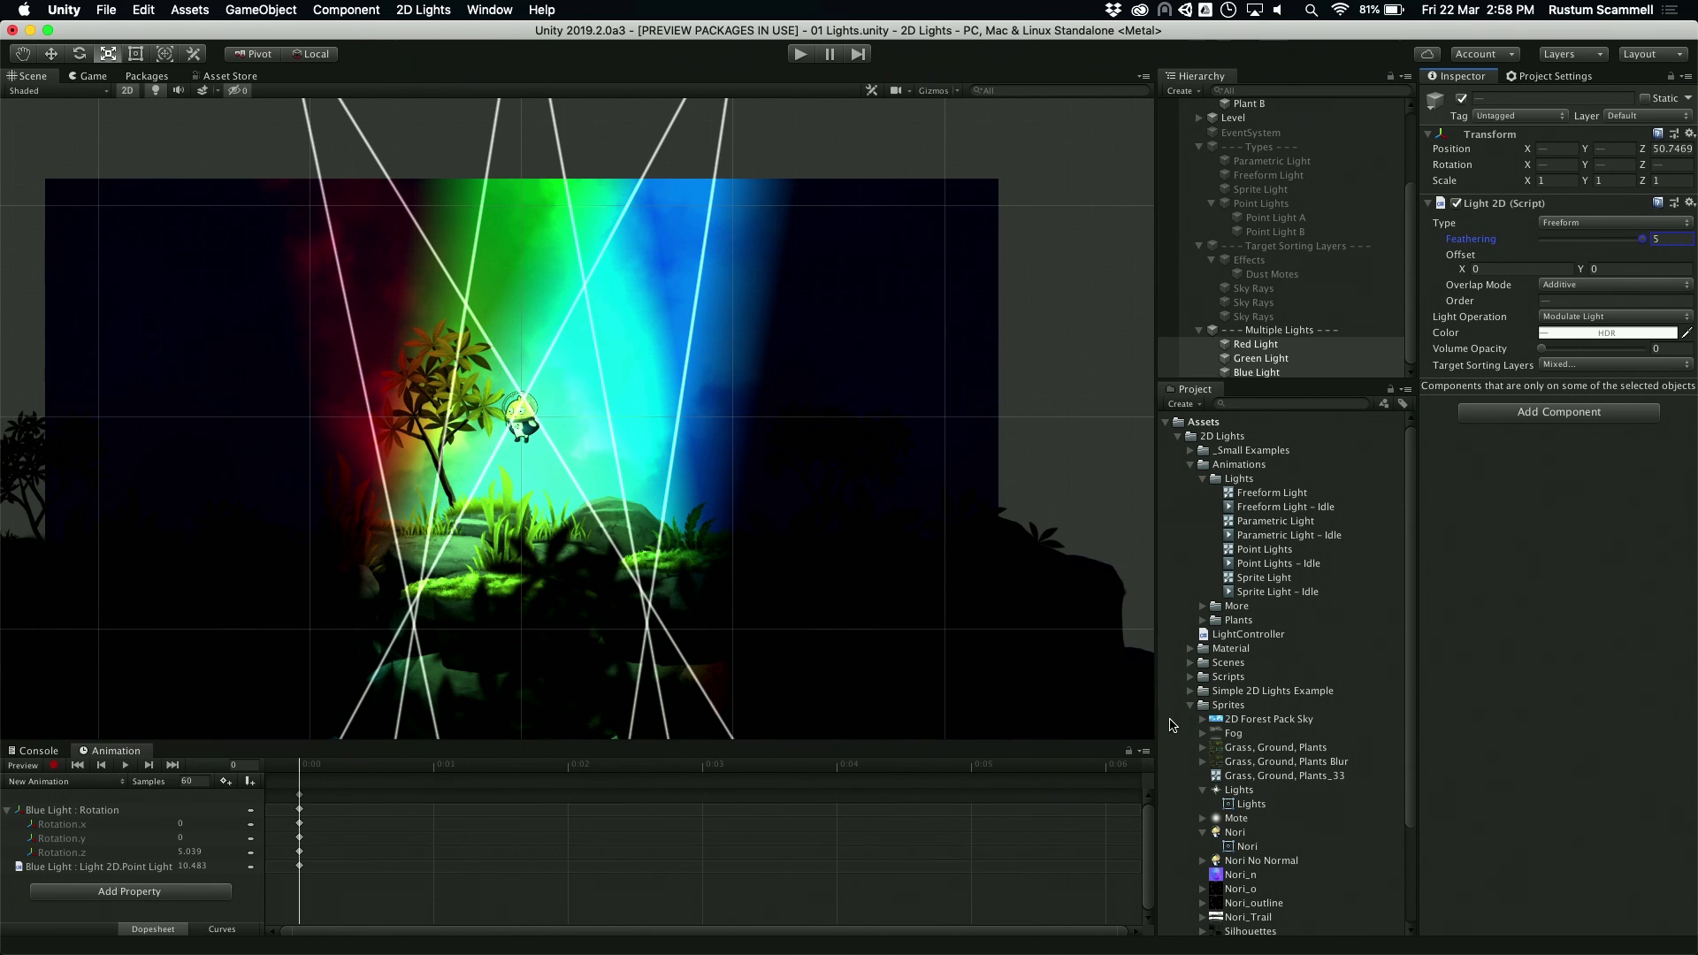
Step: Open the 04 Surface Details + Masks scene from the Scenes folder without saving the changes to 01 Lights
scroll(1326, 718, "down", 5)
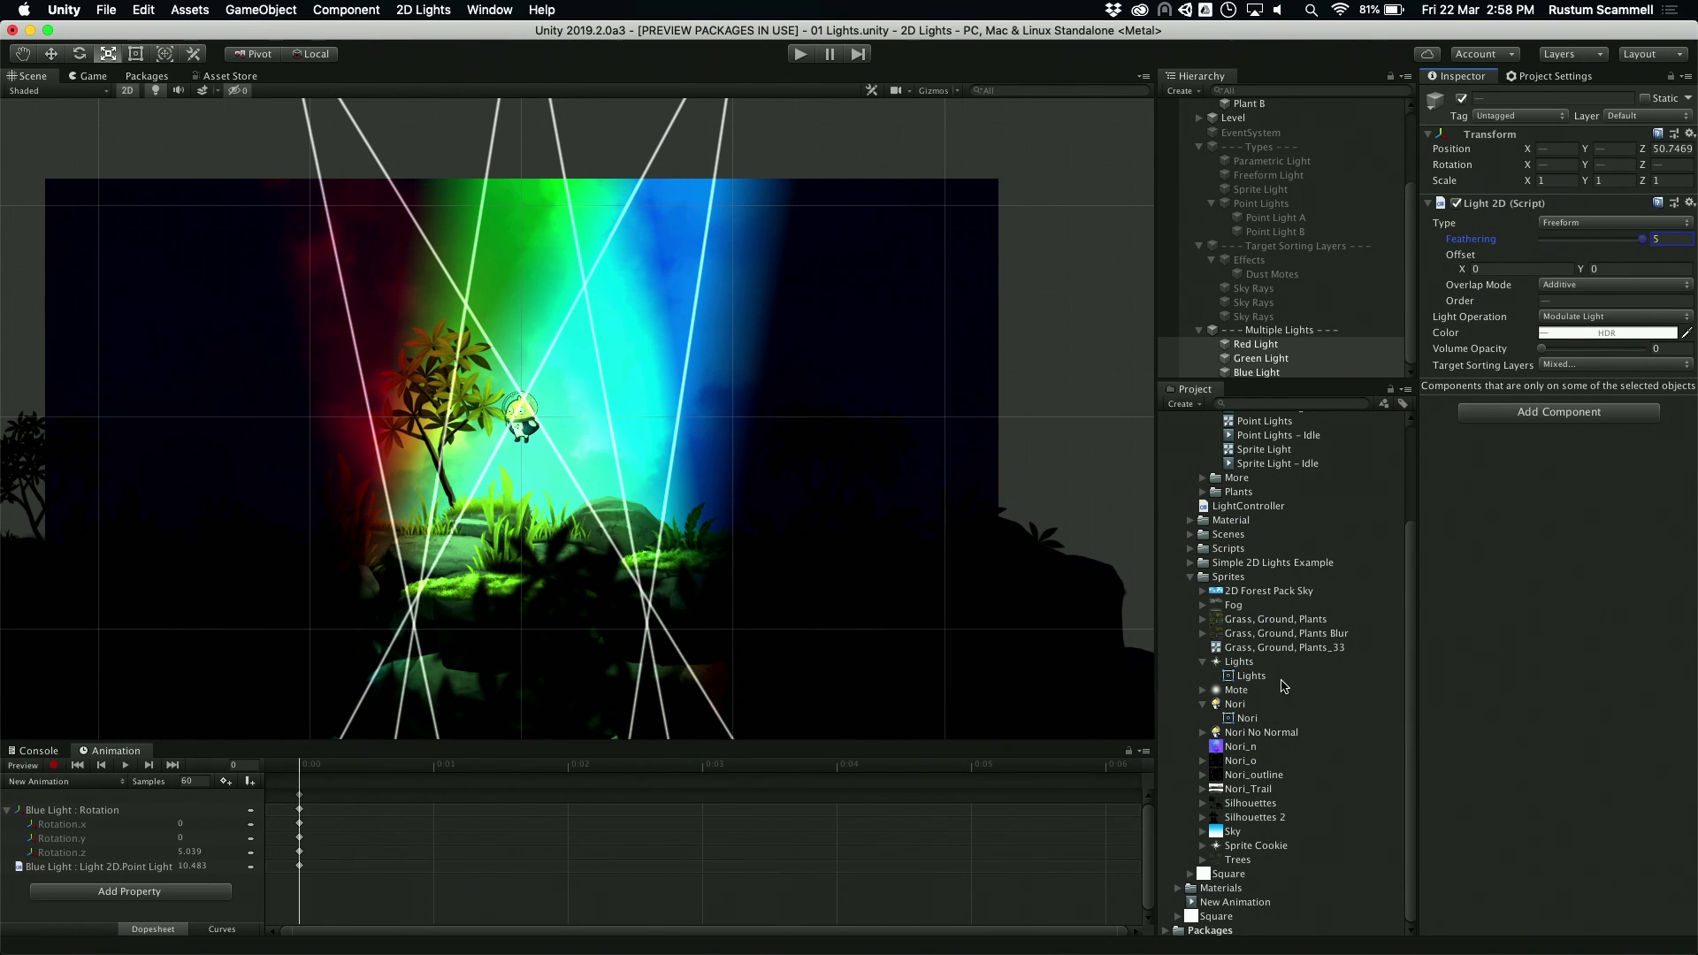
scroll(1265, 633, "up", 5)
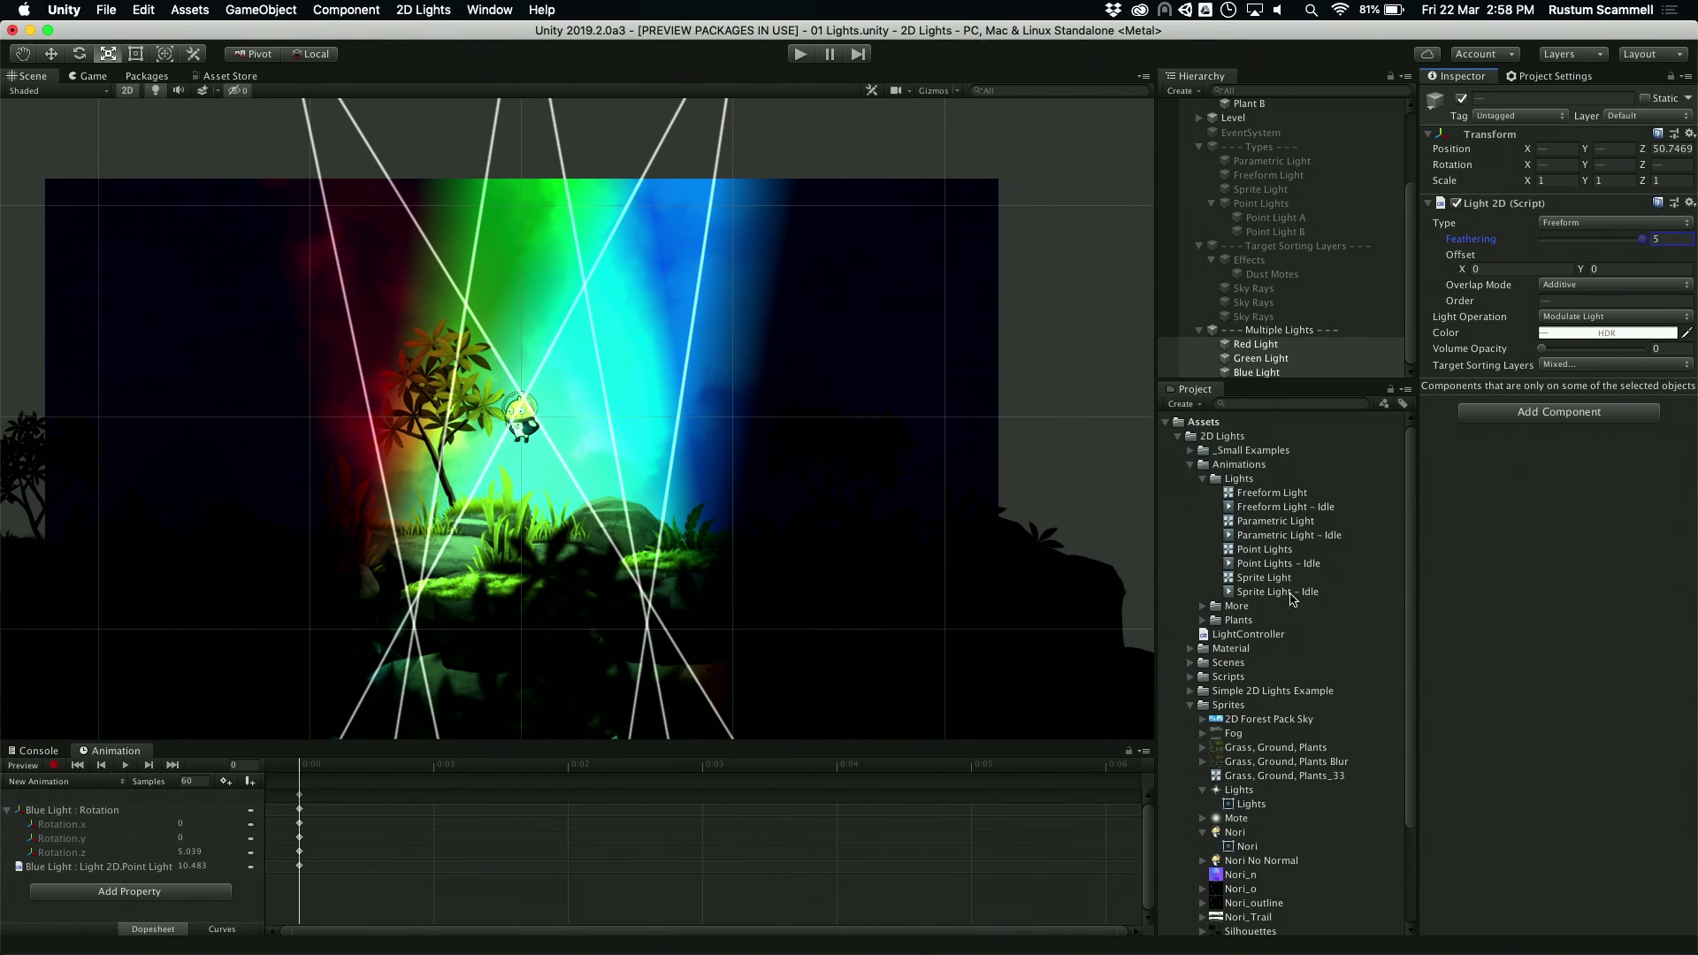
left_click(1203, 479)
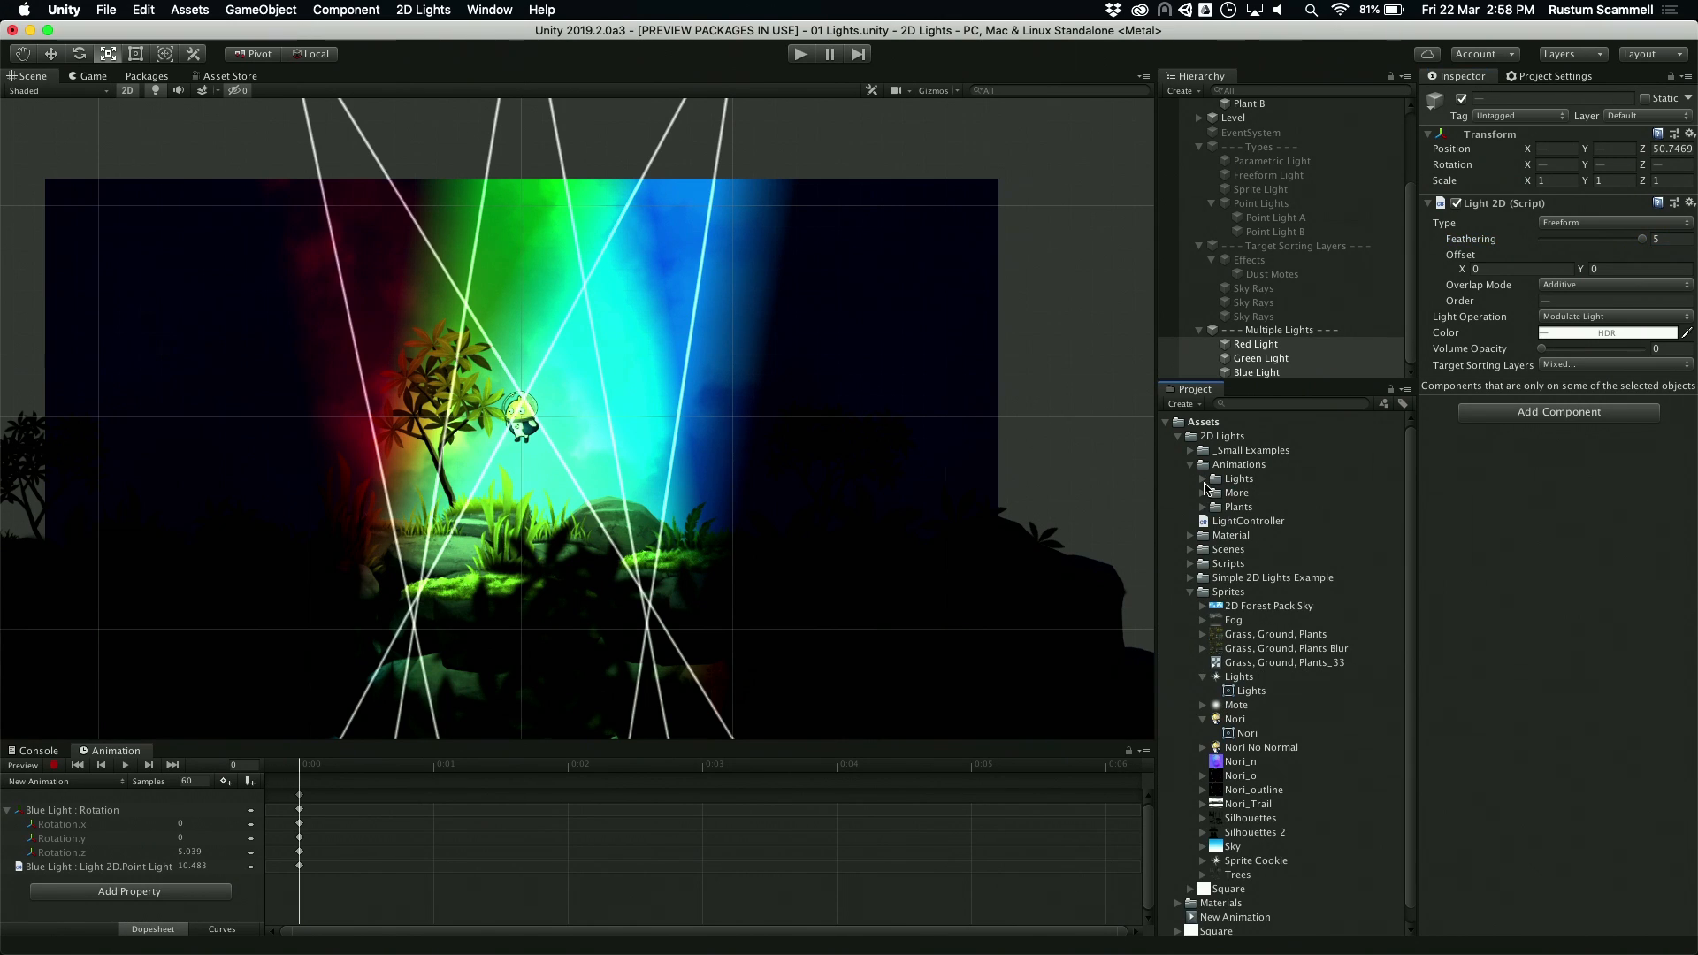
left_click(1191, 550)
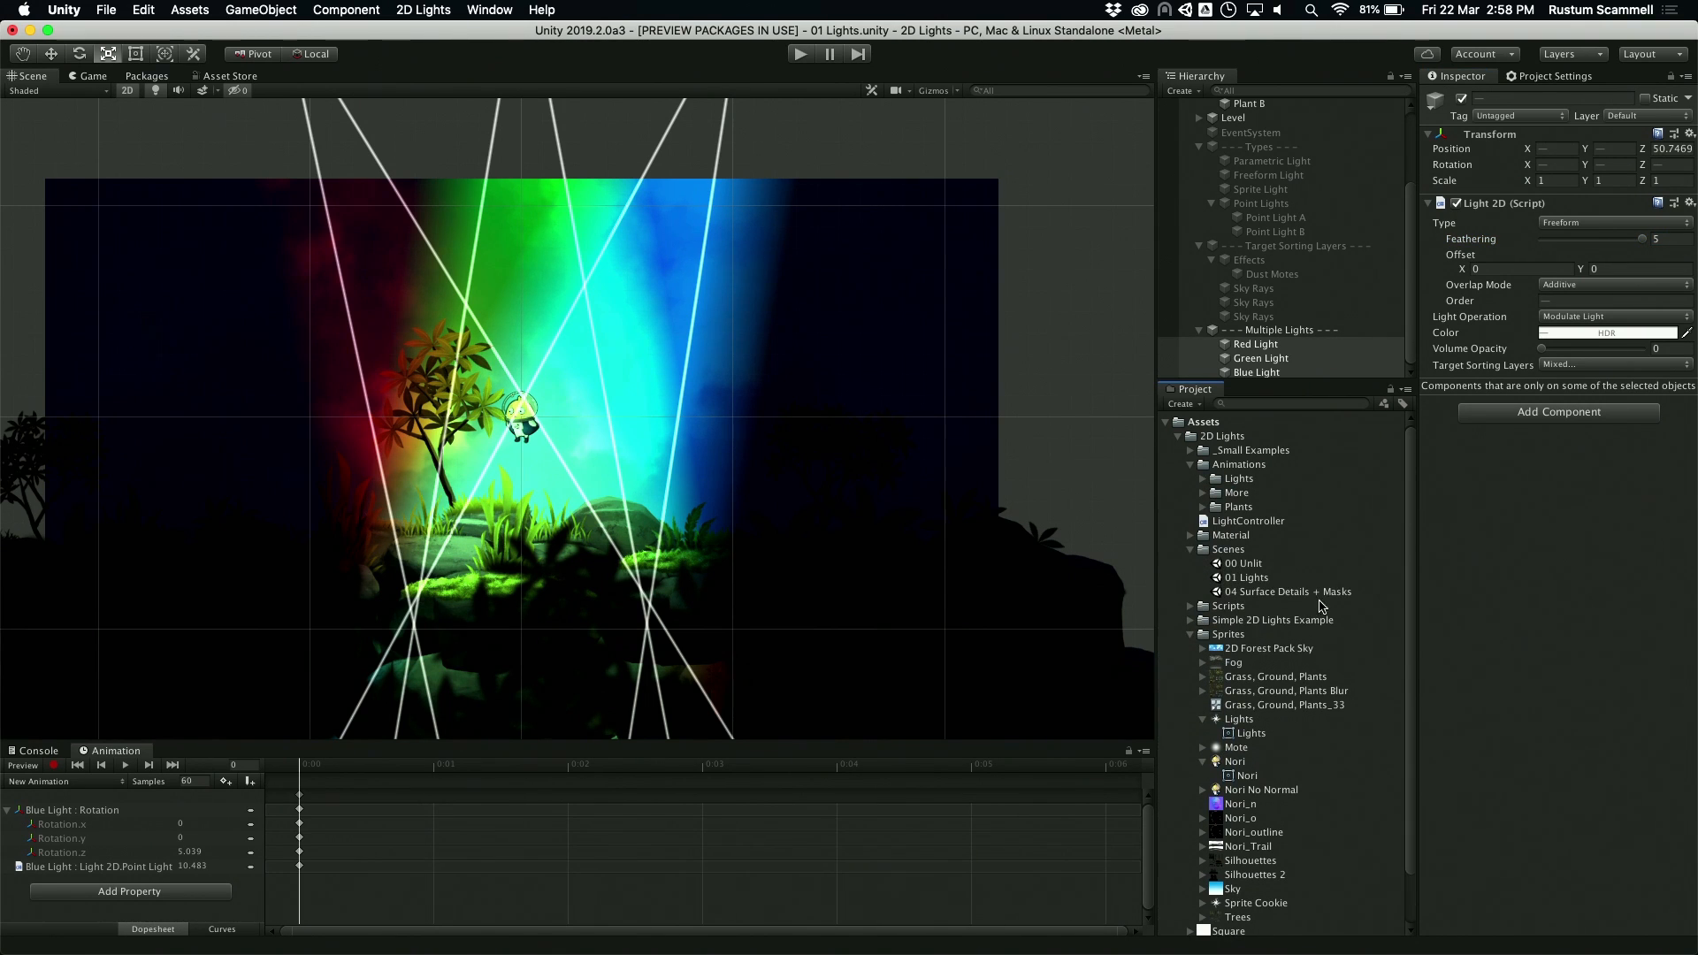
double_click(1278, 592)
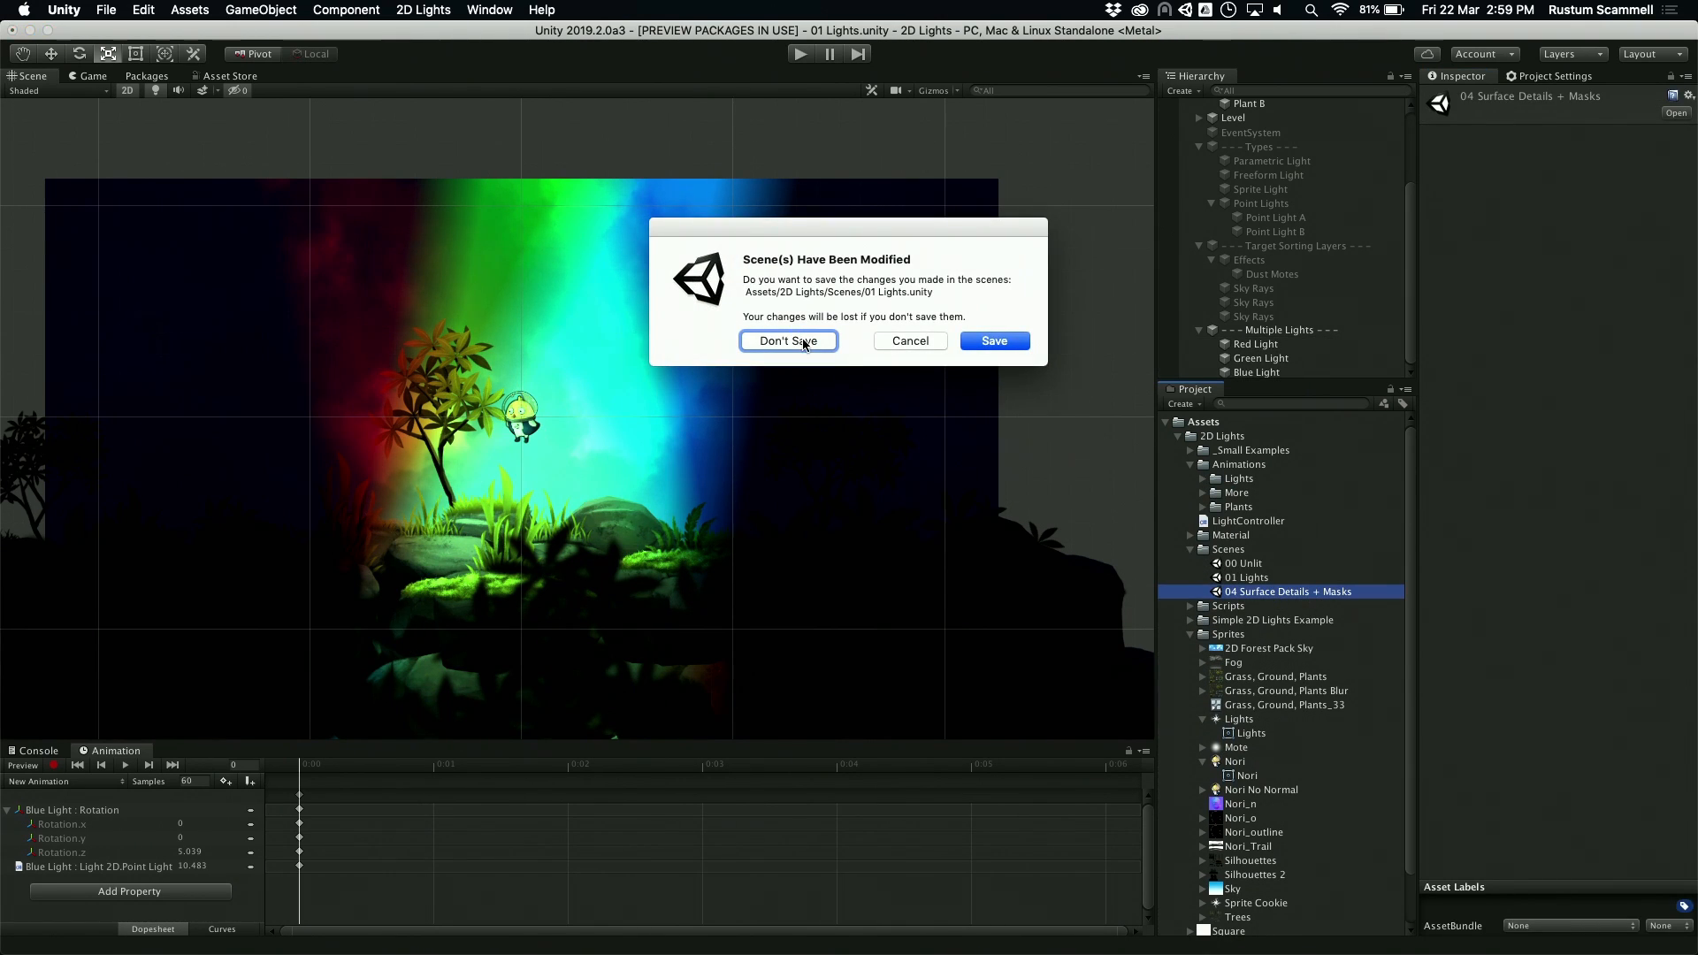
left_click(805, 342)
scroll(518, 419, "up", 10)
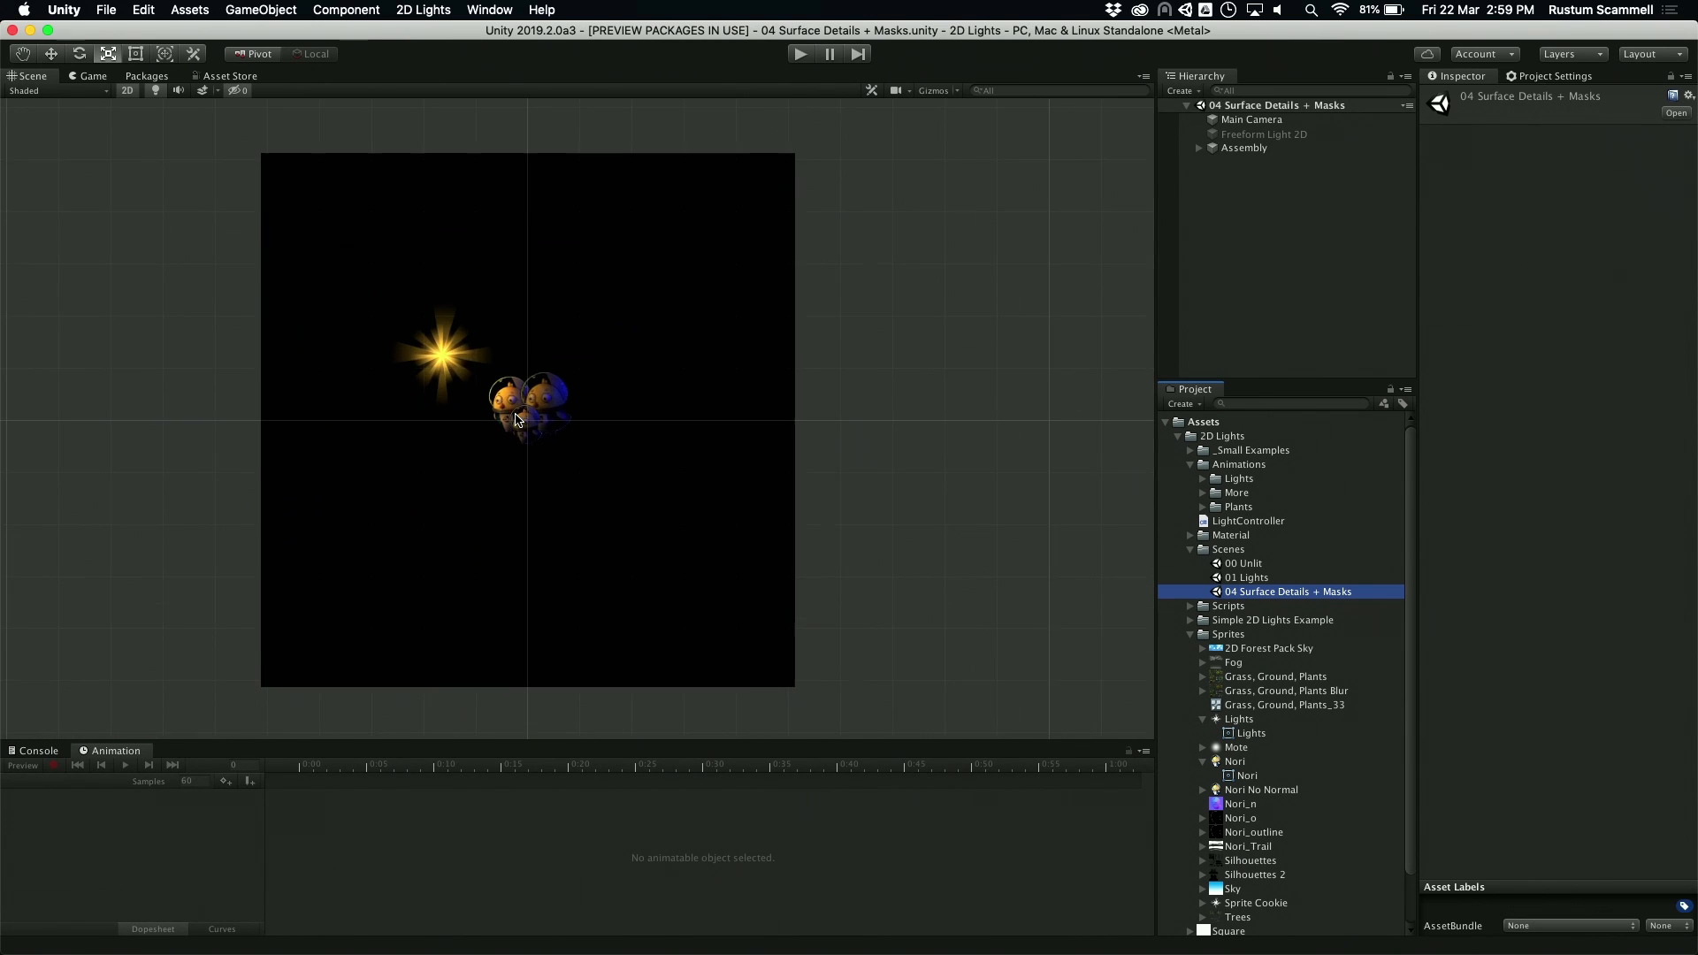
middle_click_drag(523, 375, 653, 442)
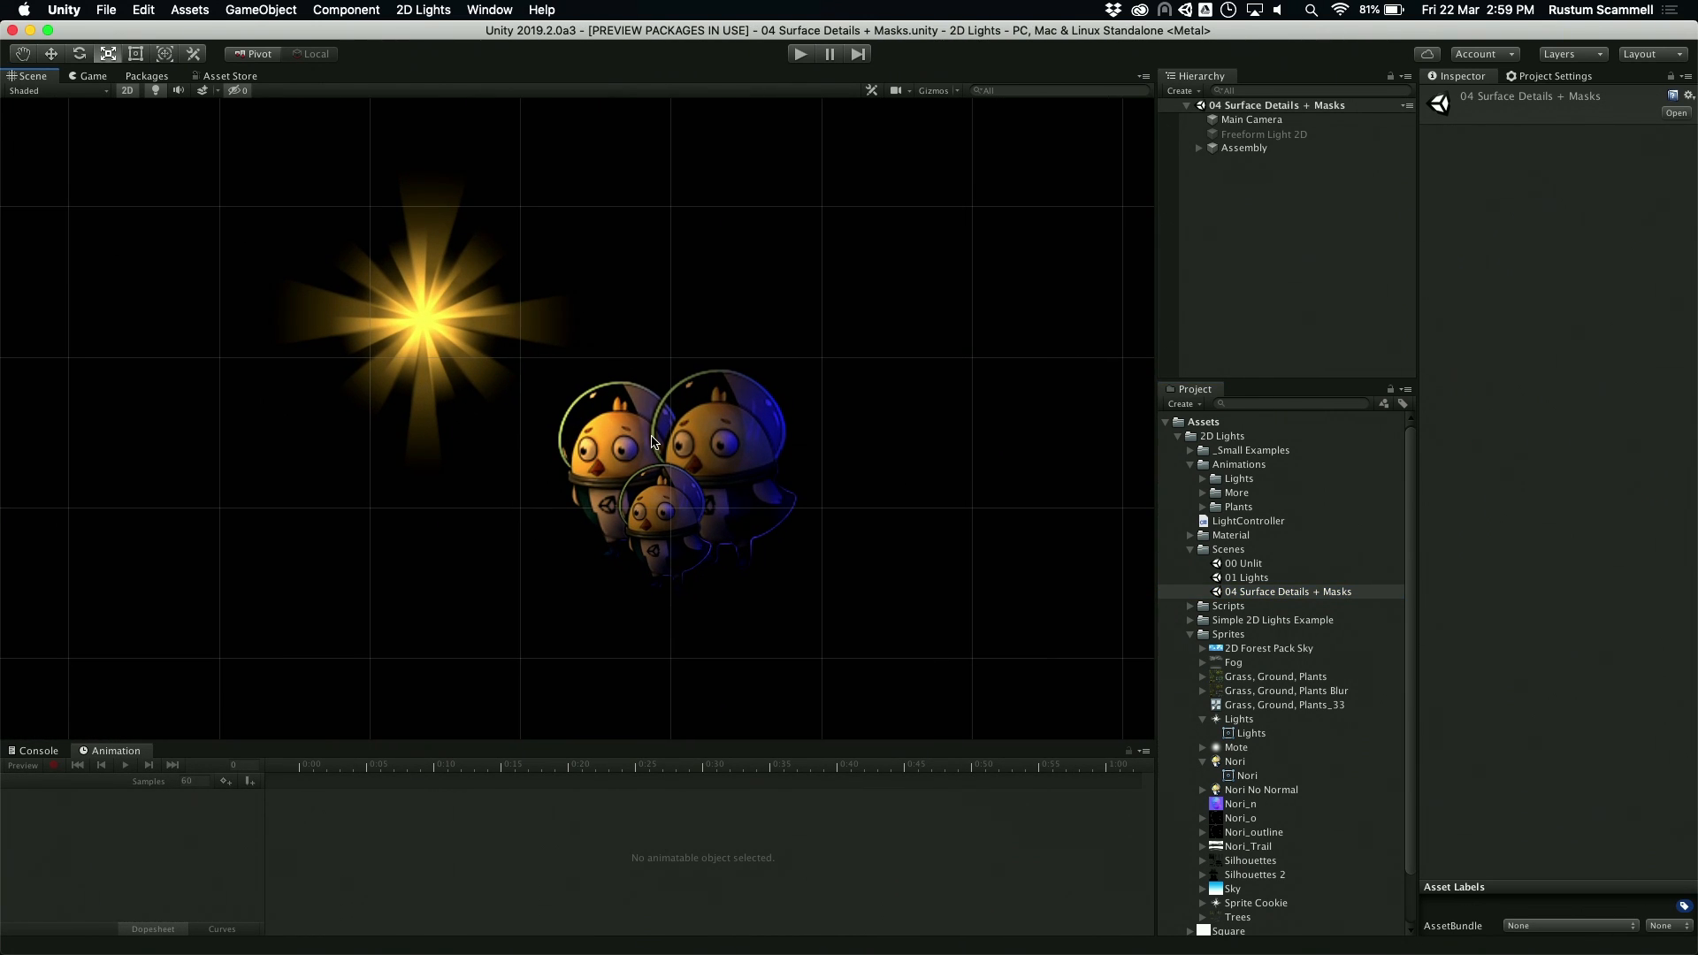
Step: Examine the Nori sprite's _NormalMap and _MaskTex secondary textures in the Sprite Editor, and close the editor
left_click(1256, 762)
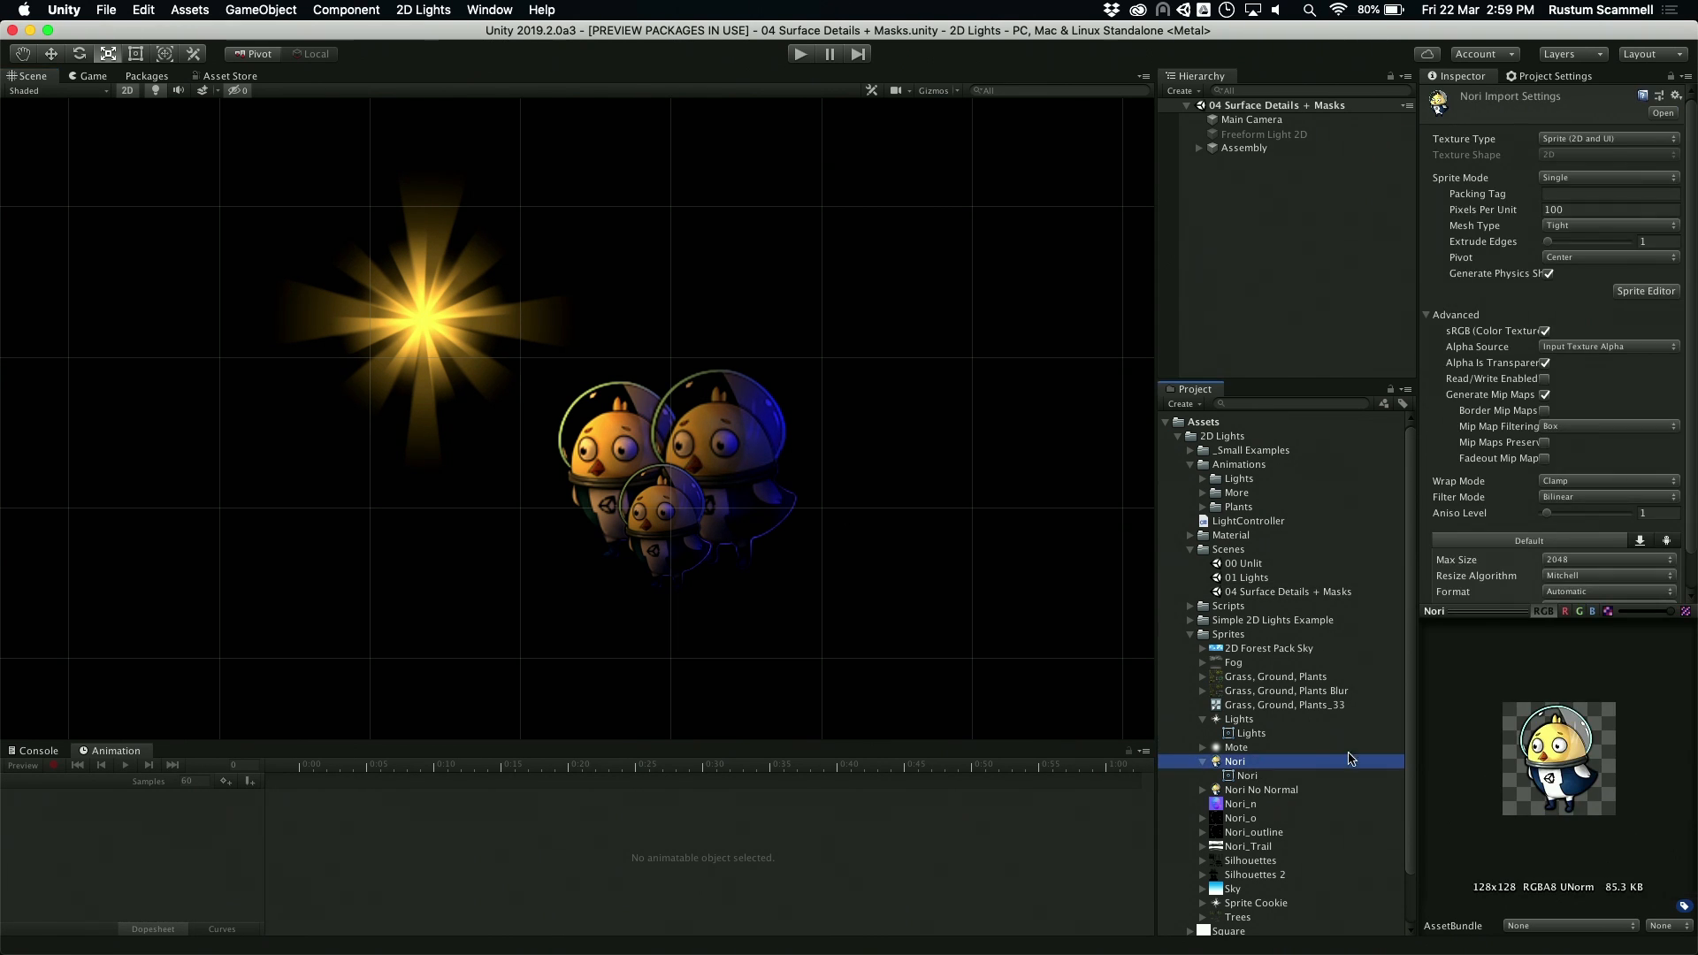
left_click(1646, 291)
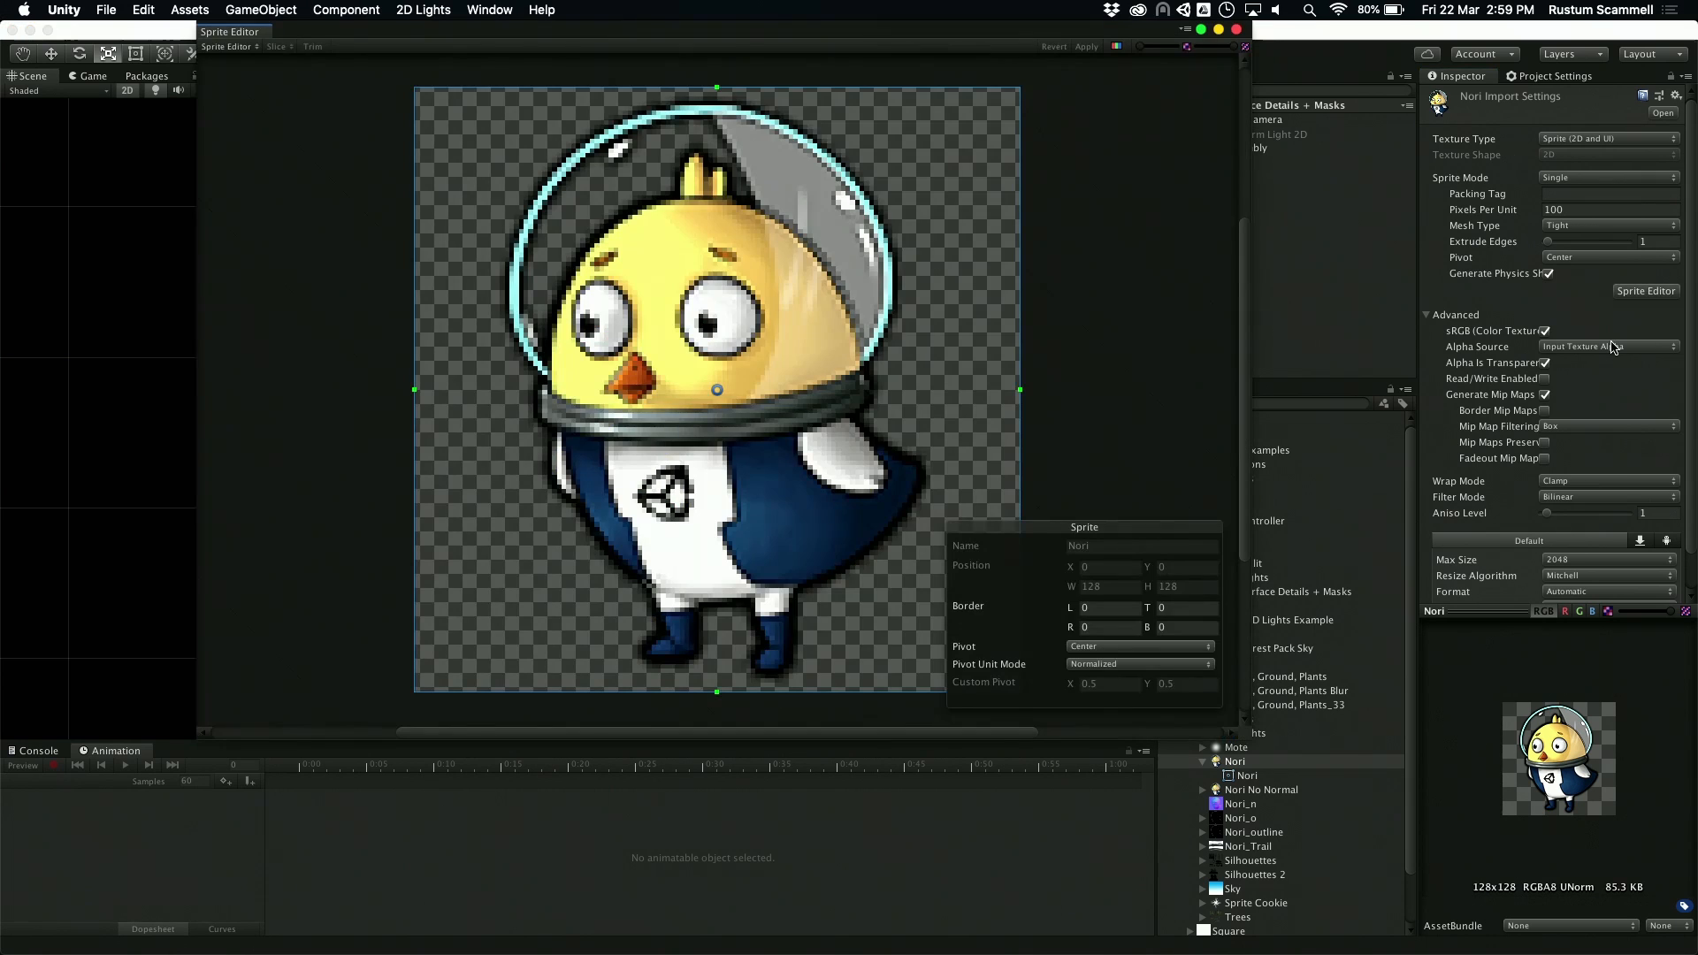
left_click(229, 46)
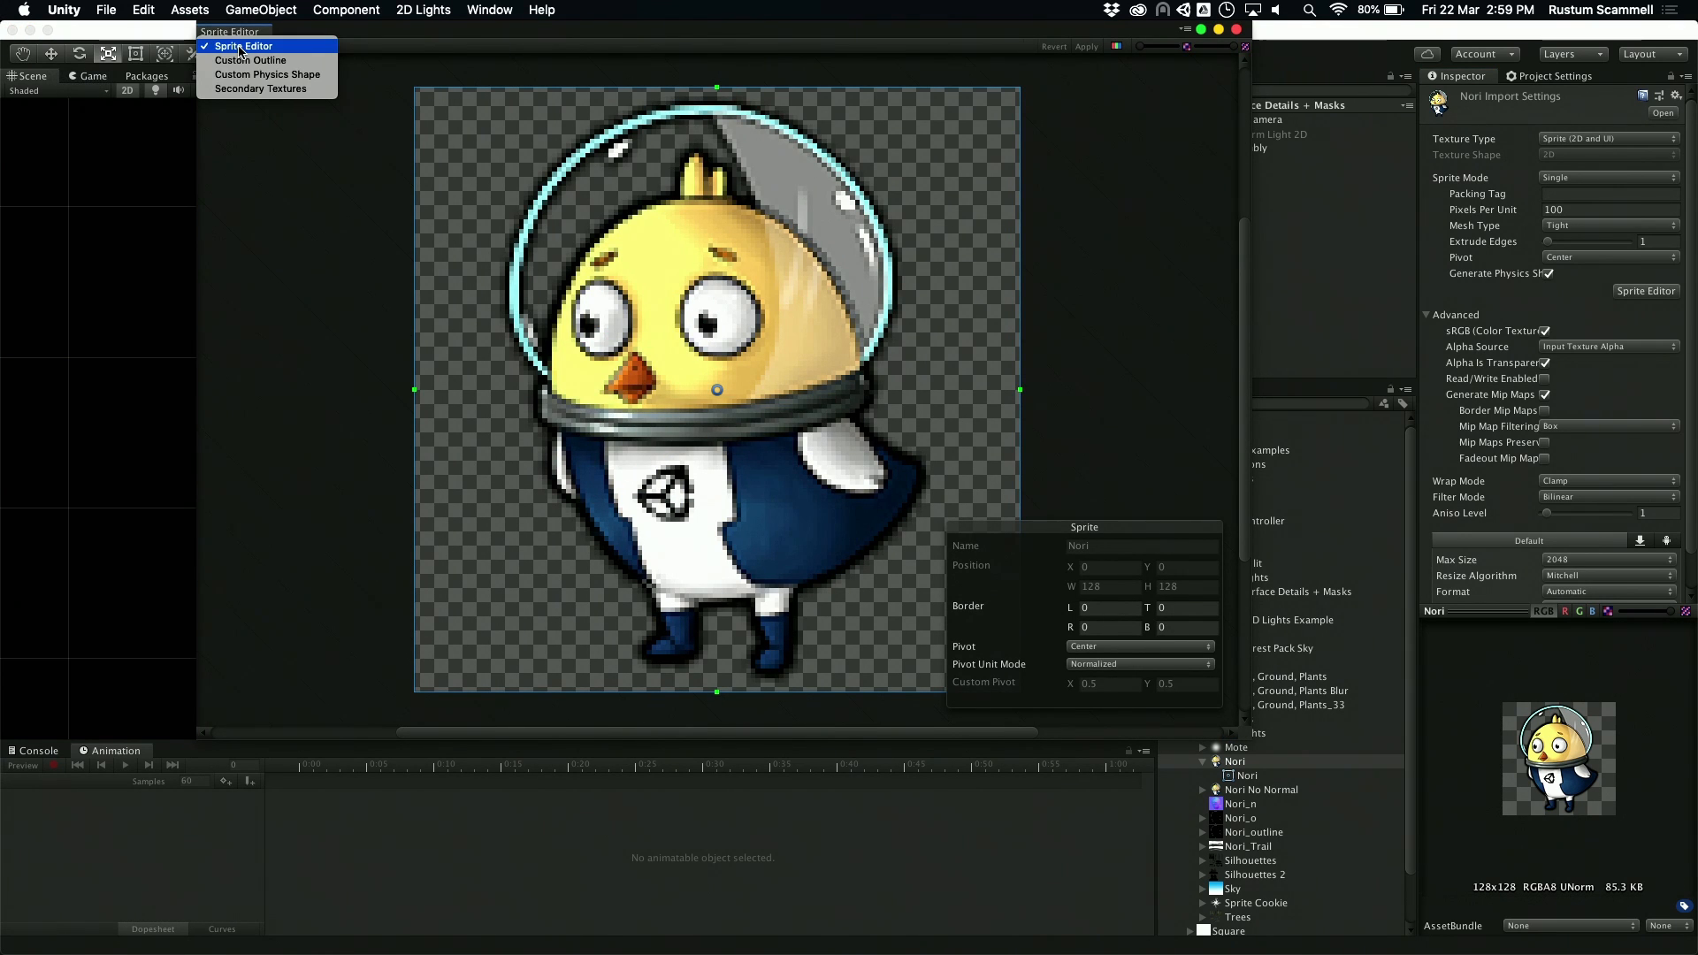
left_click(270, 89)
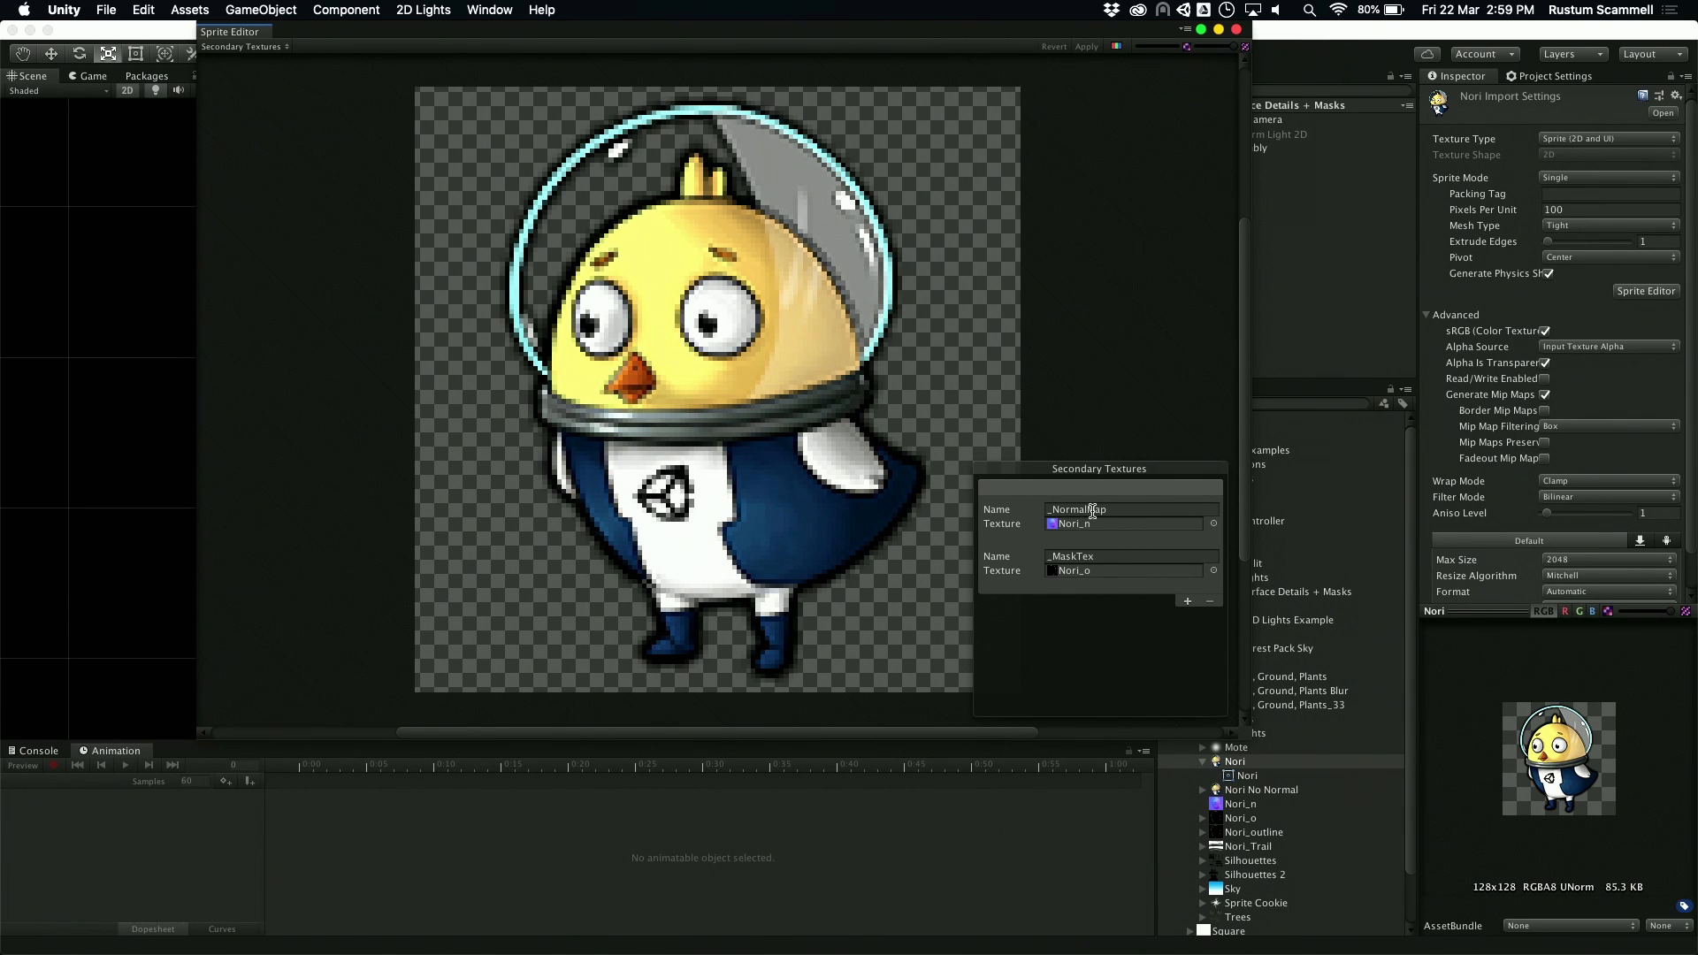
left_click(1014, 530)
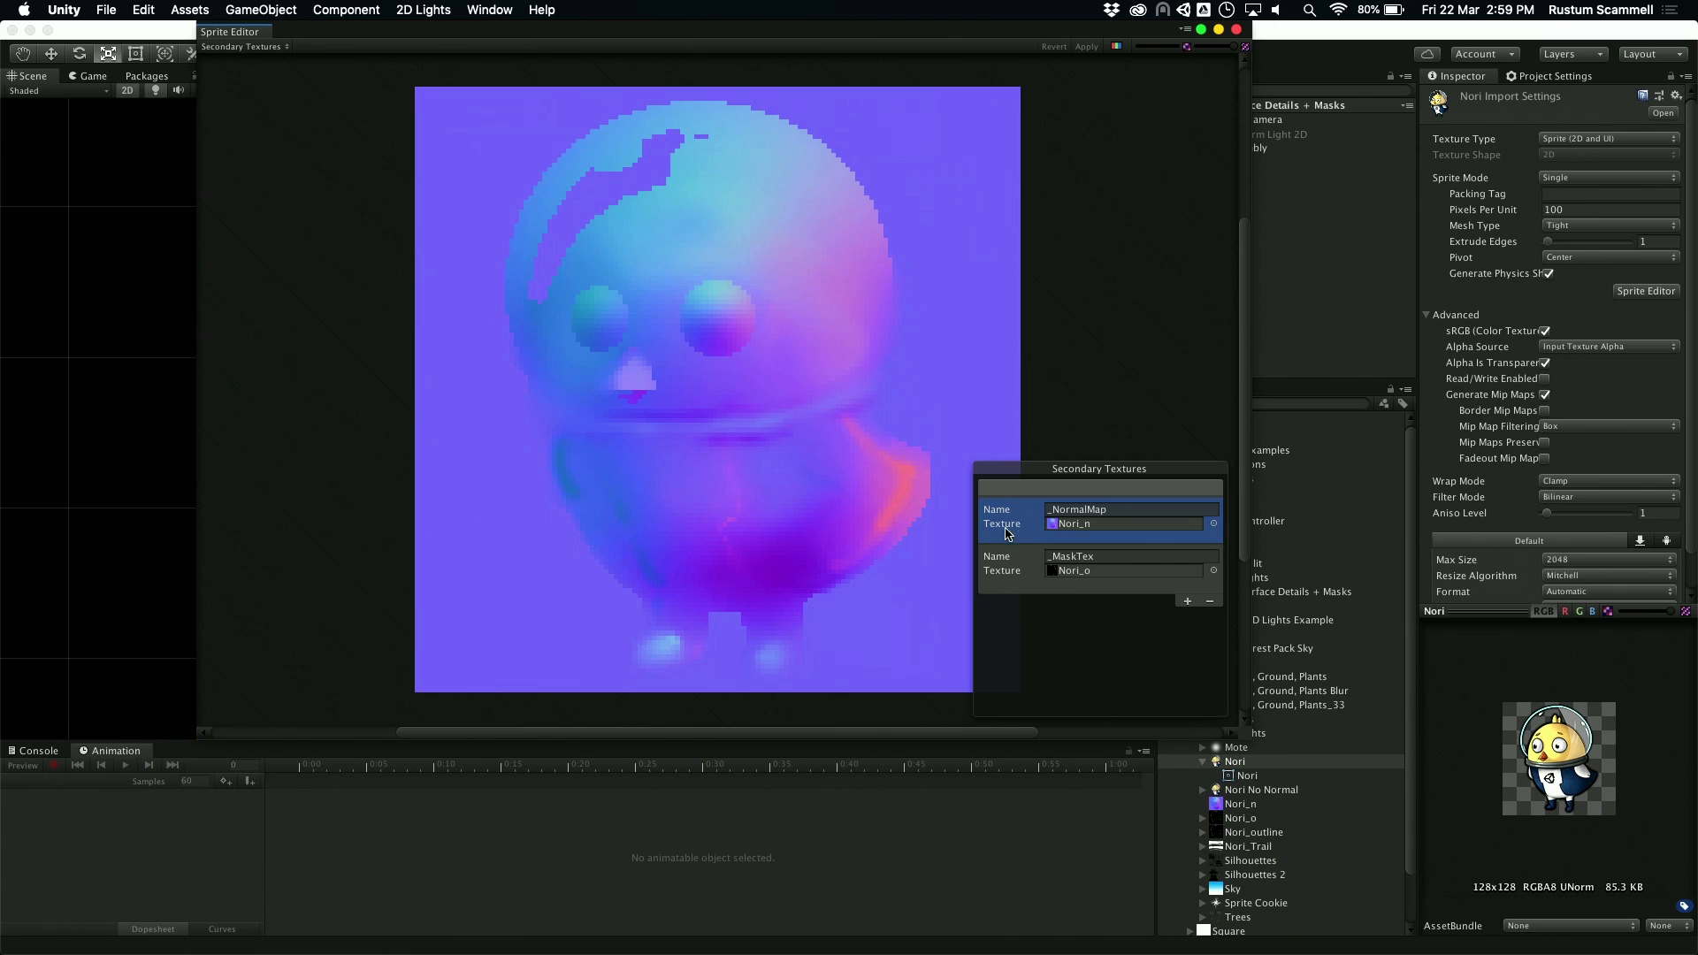
left_click(1001, 578)
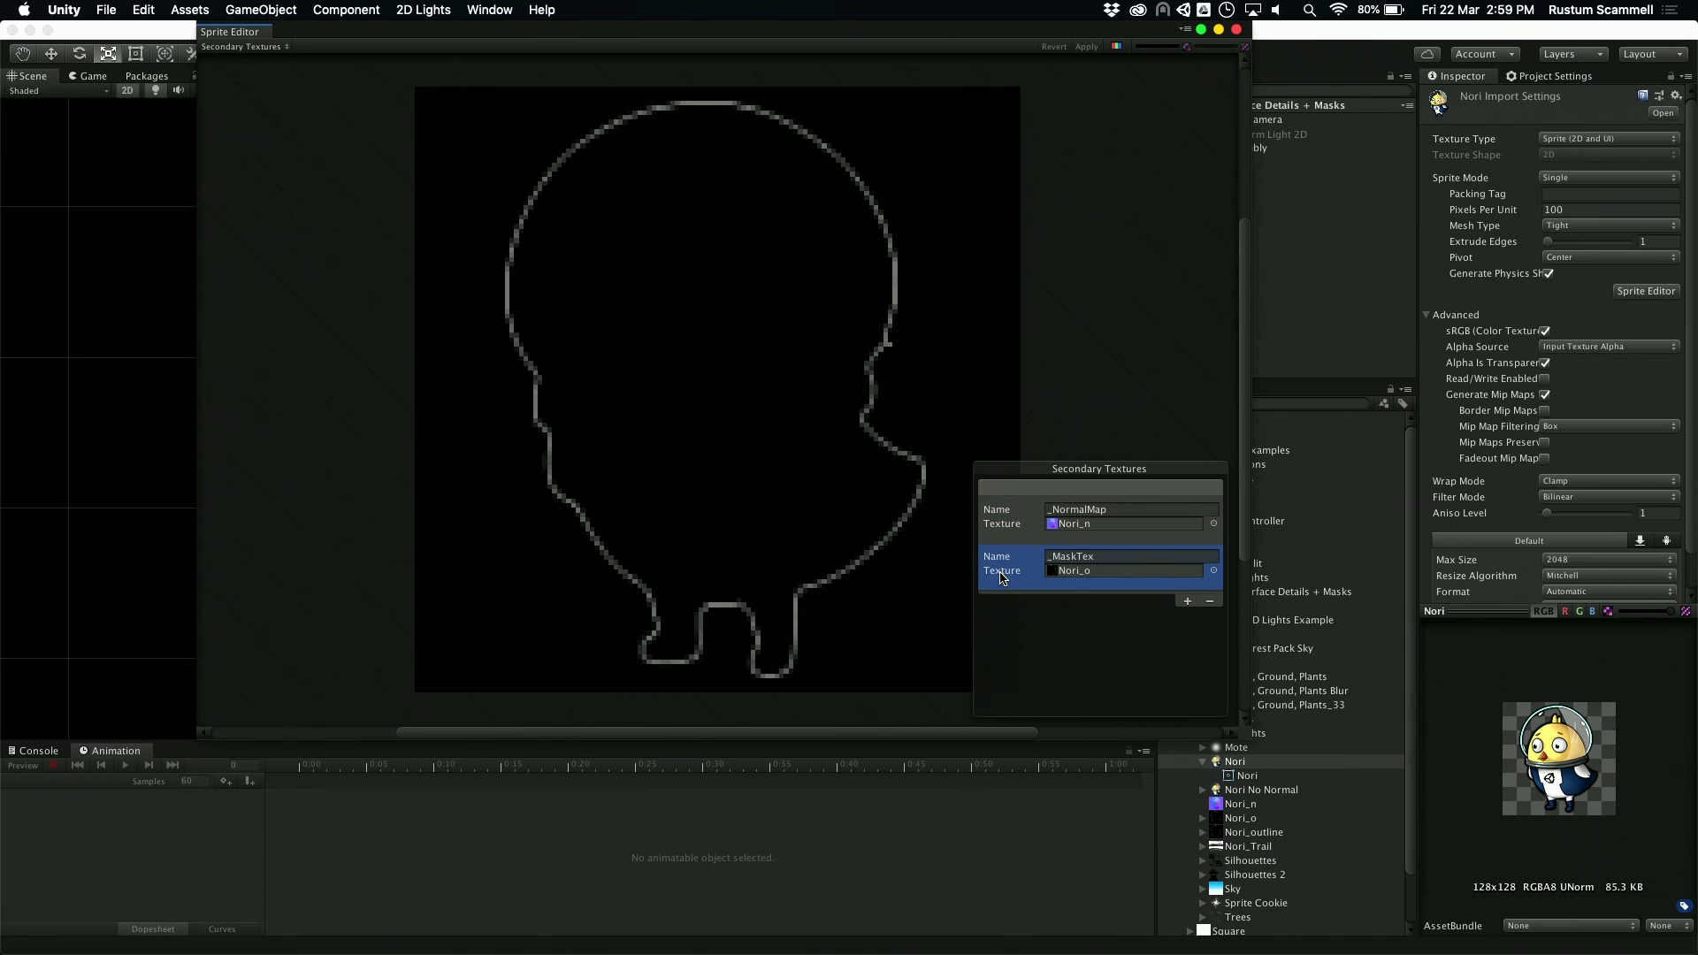
left_click(1236, 29)
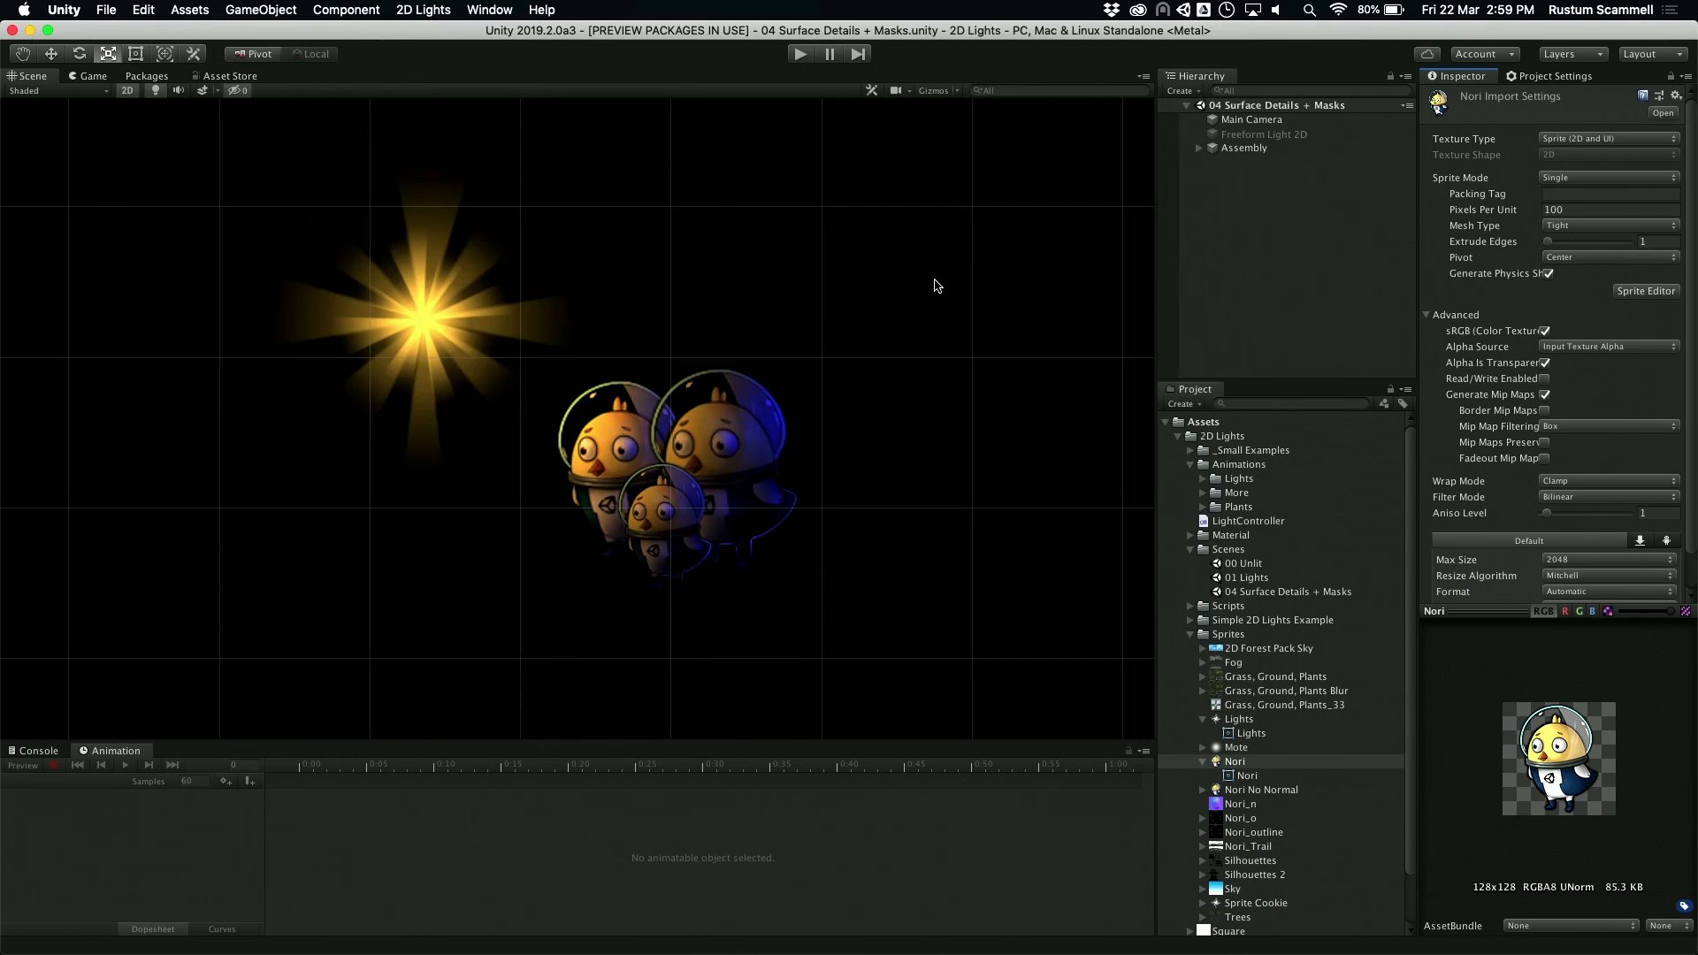
scroll(743, 459, "up", 2)
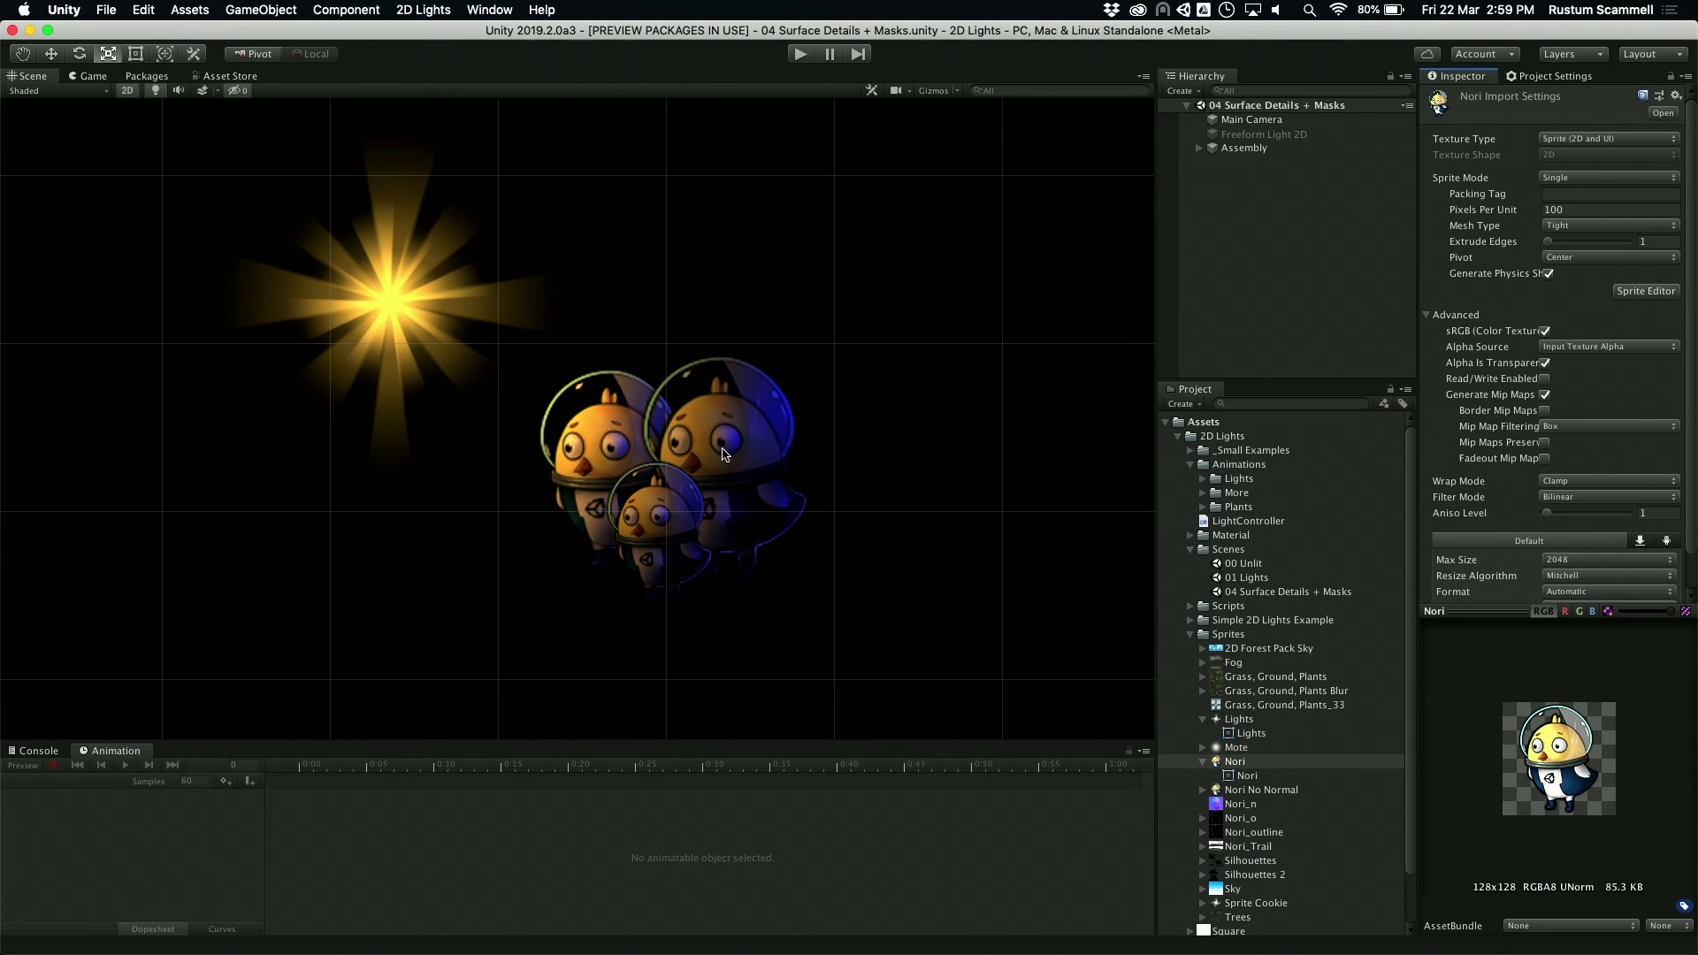
Step: Expand the Assembly object and inspect its Mama Nori, Papa Nori and Lil Nori sprites
left_click(1241, 148)
left_click(1199, 148)
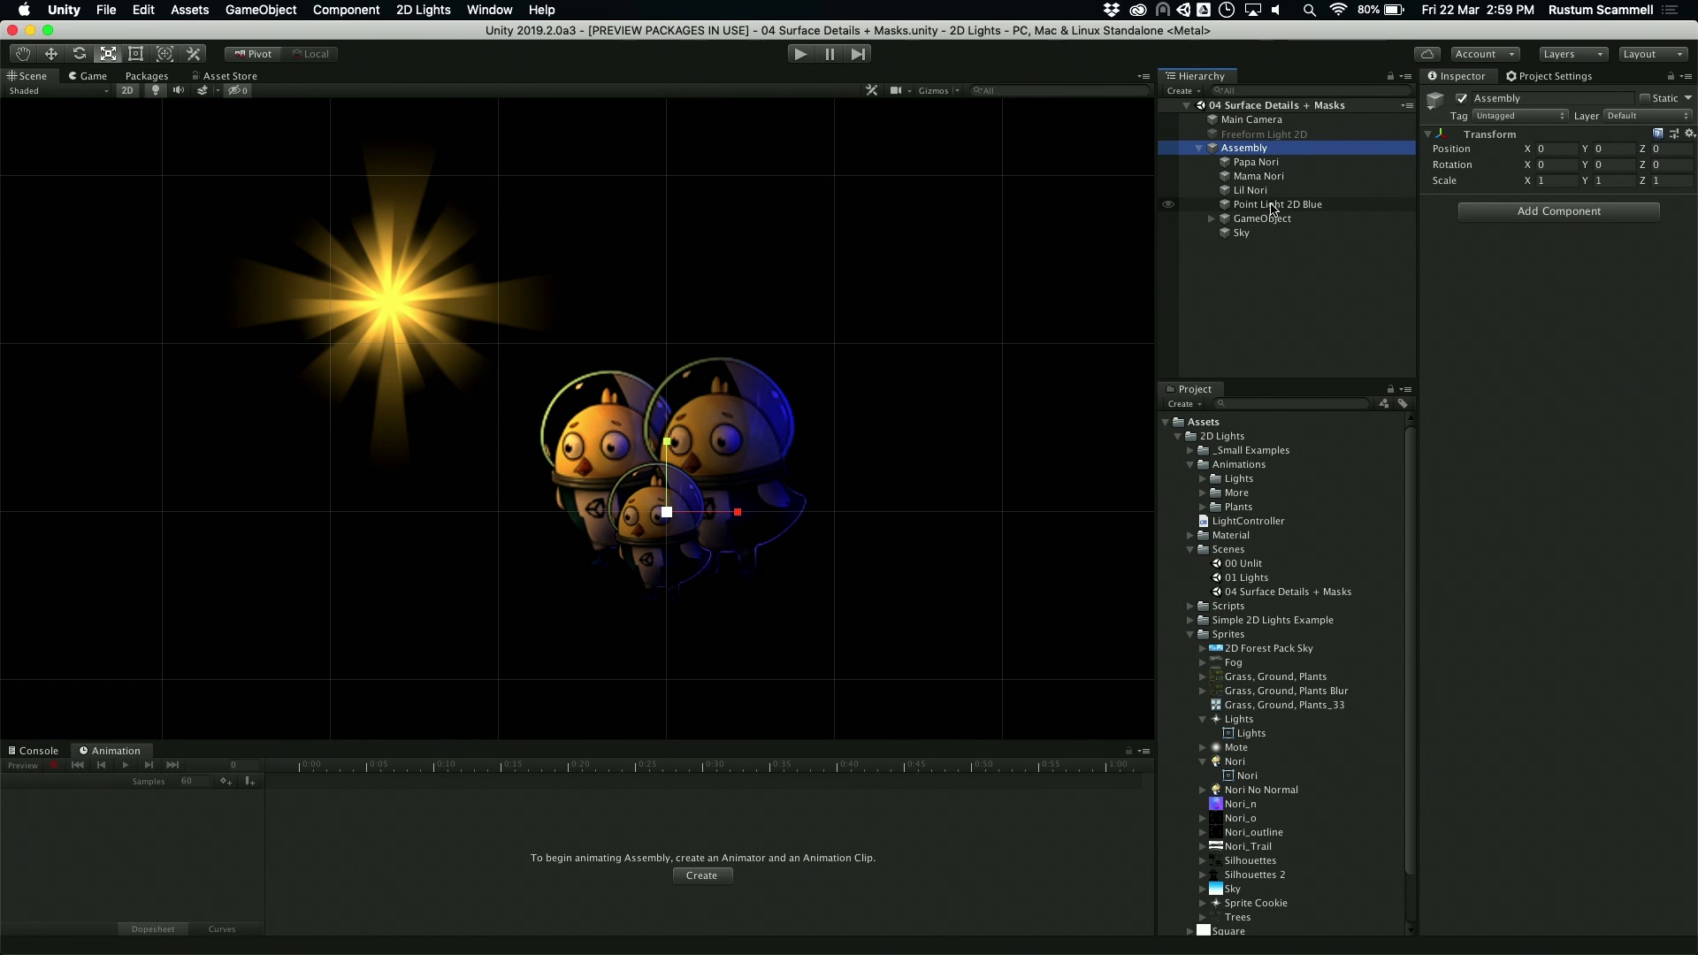
left_click(1265, 177)
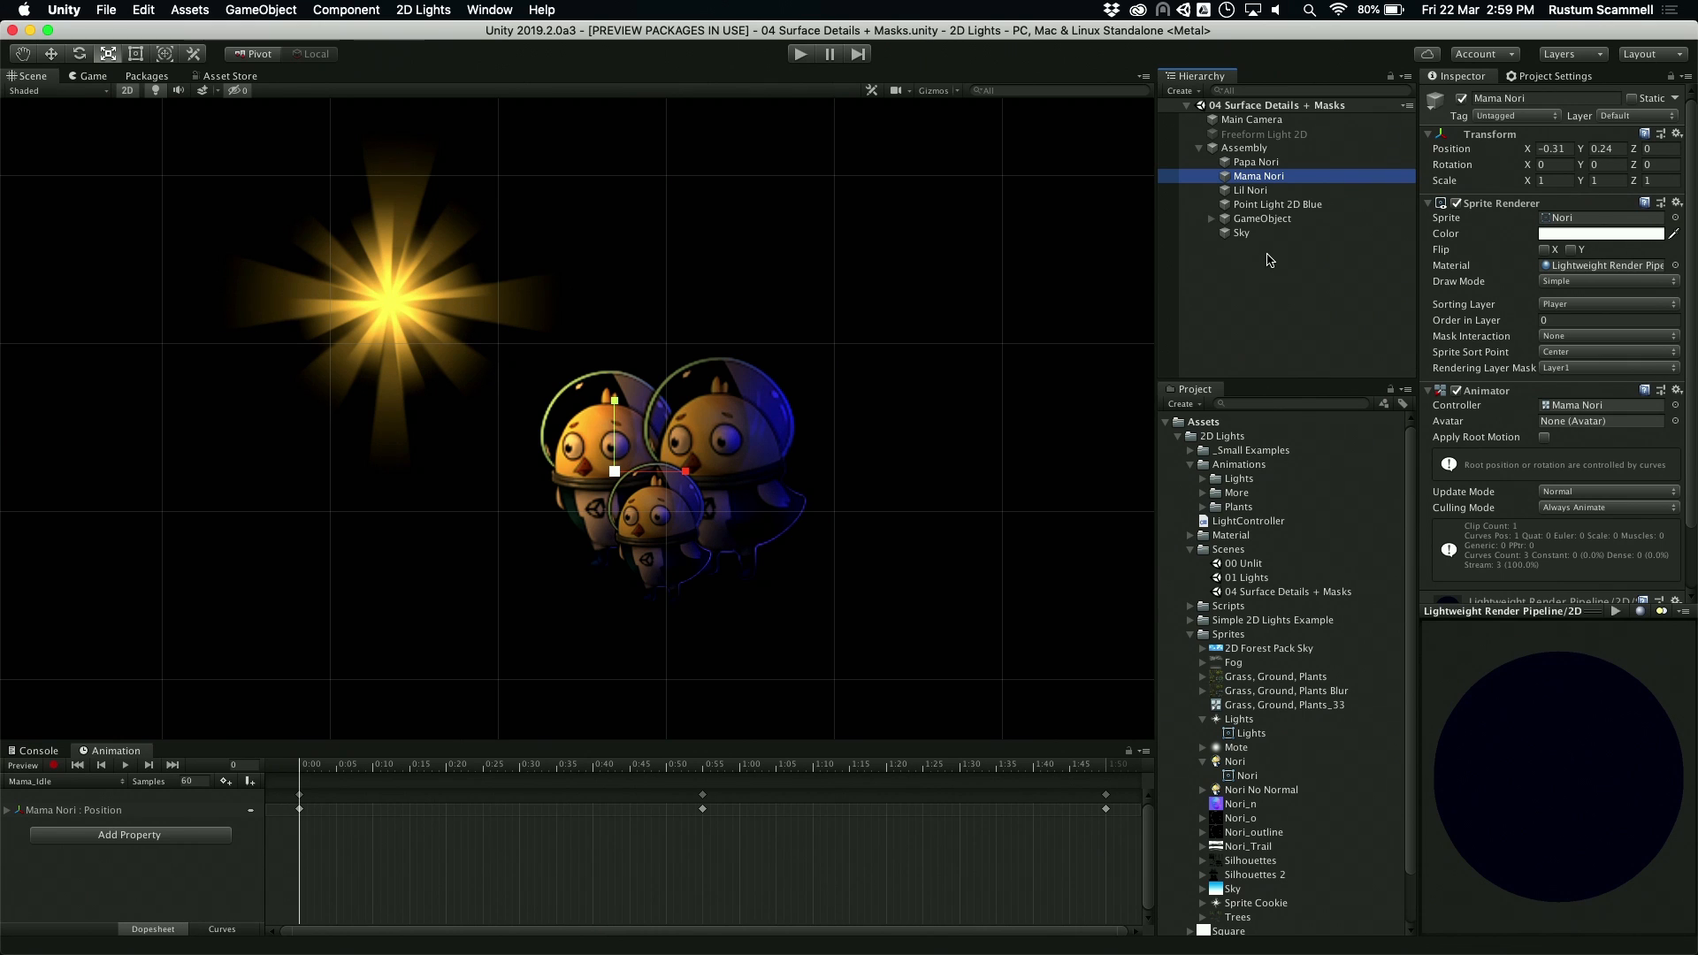
left_click(1258, 150)
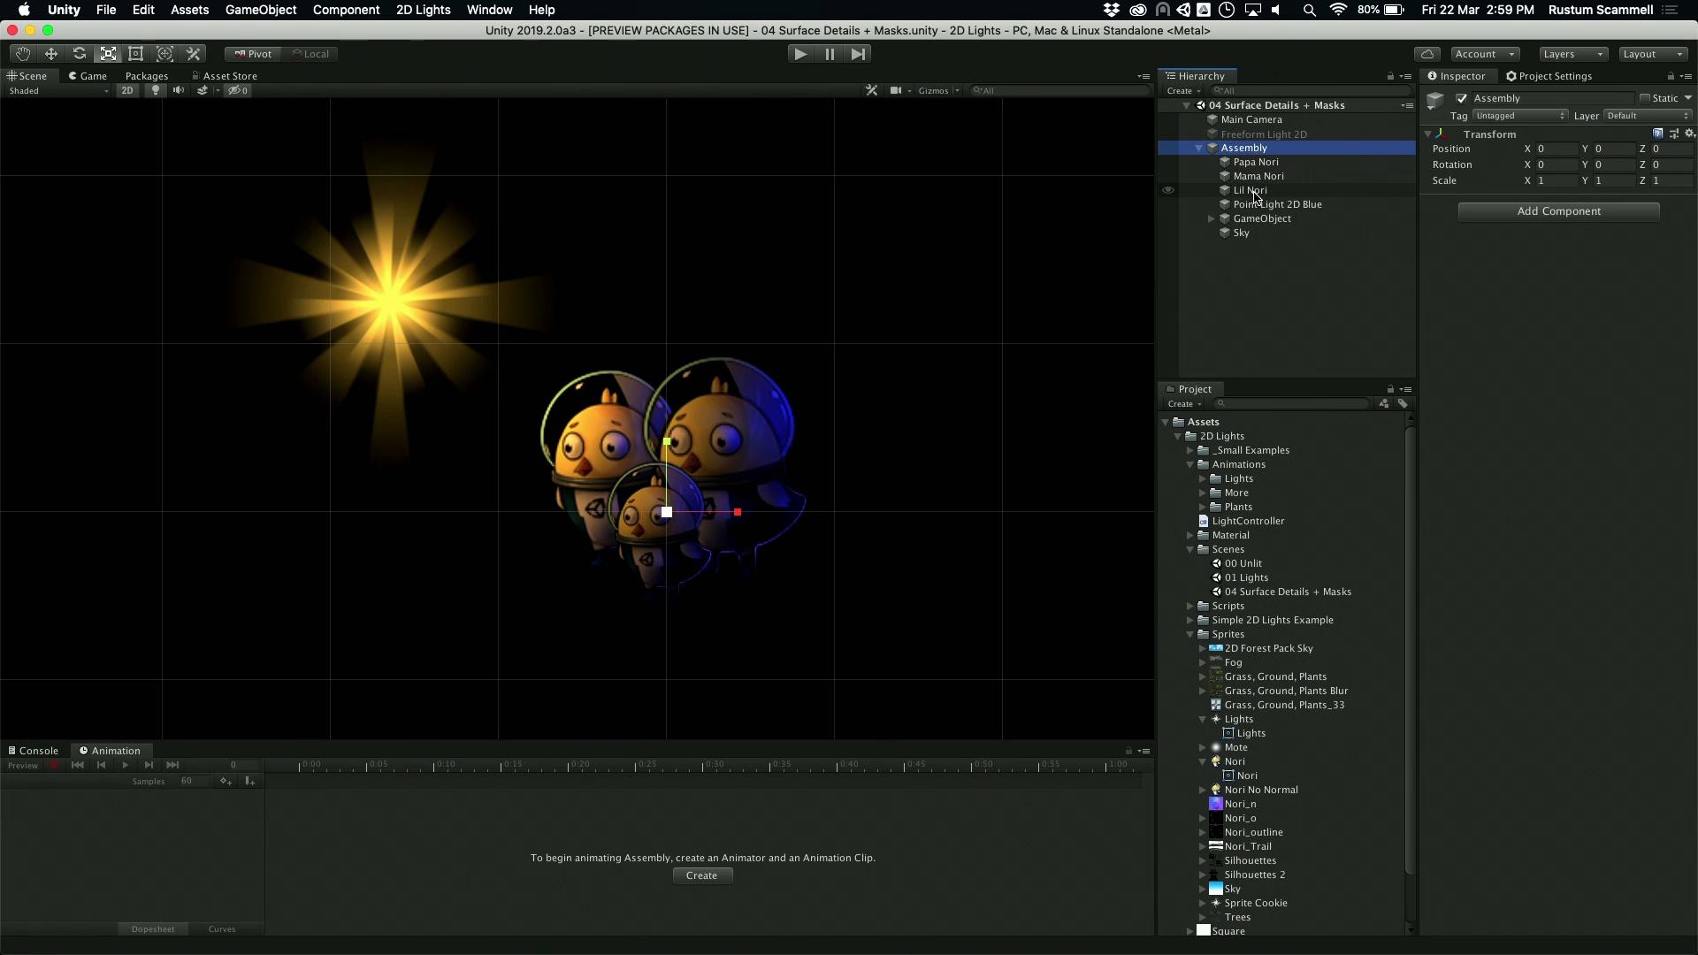
left_click(1257, 163)
left_click(1261, 190)
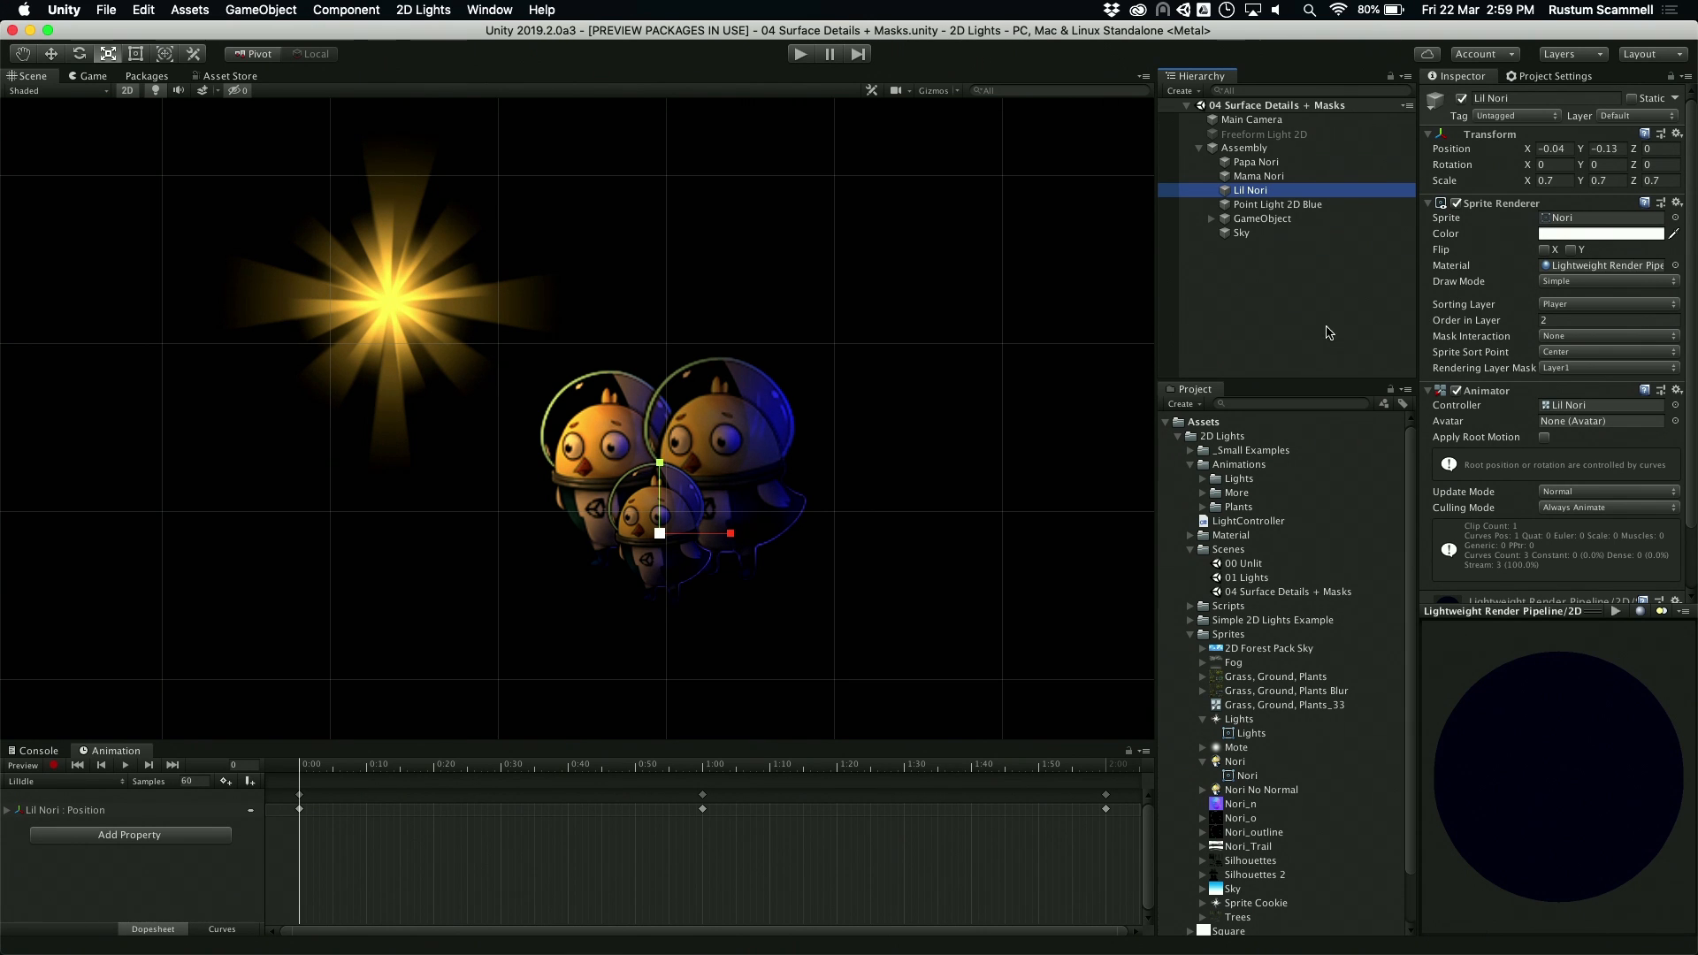
Step: Disable and re-enable Point Light 2D Blue twice to compare the Nori characters with and without it
left_click(1281, 205)
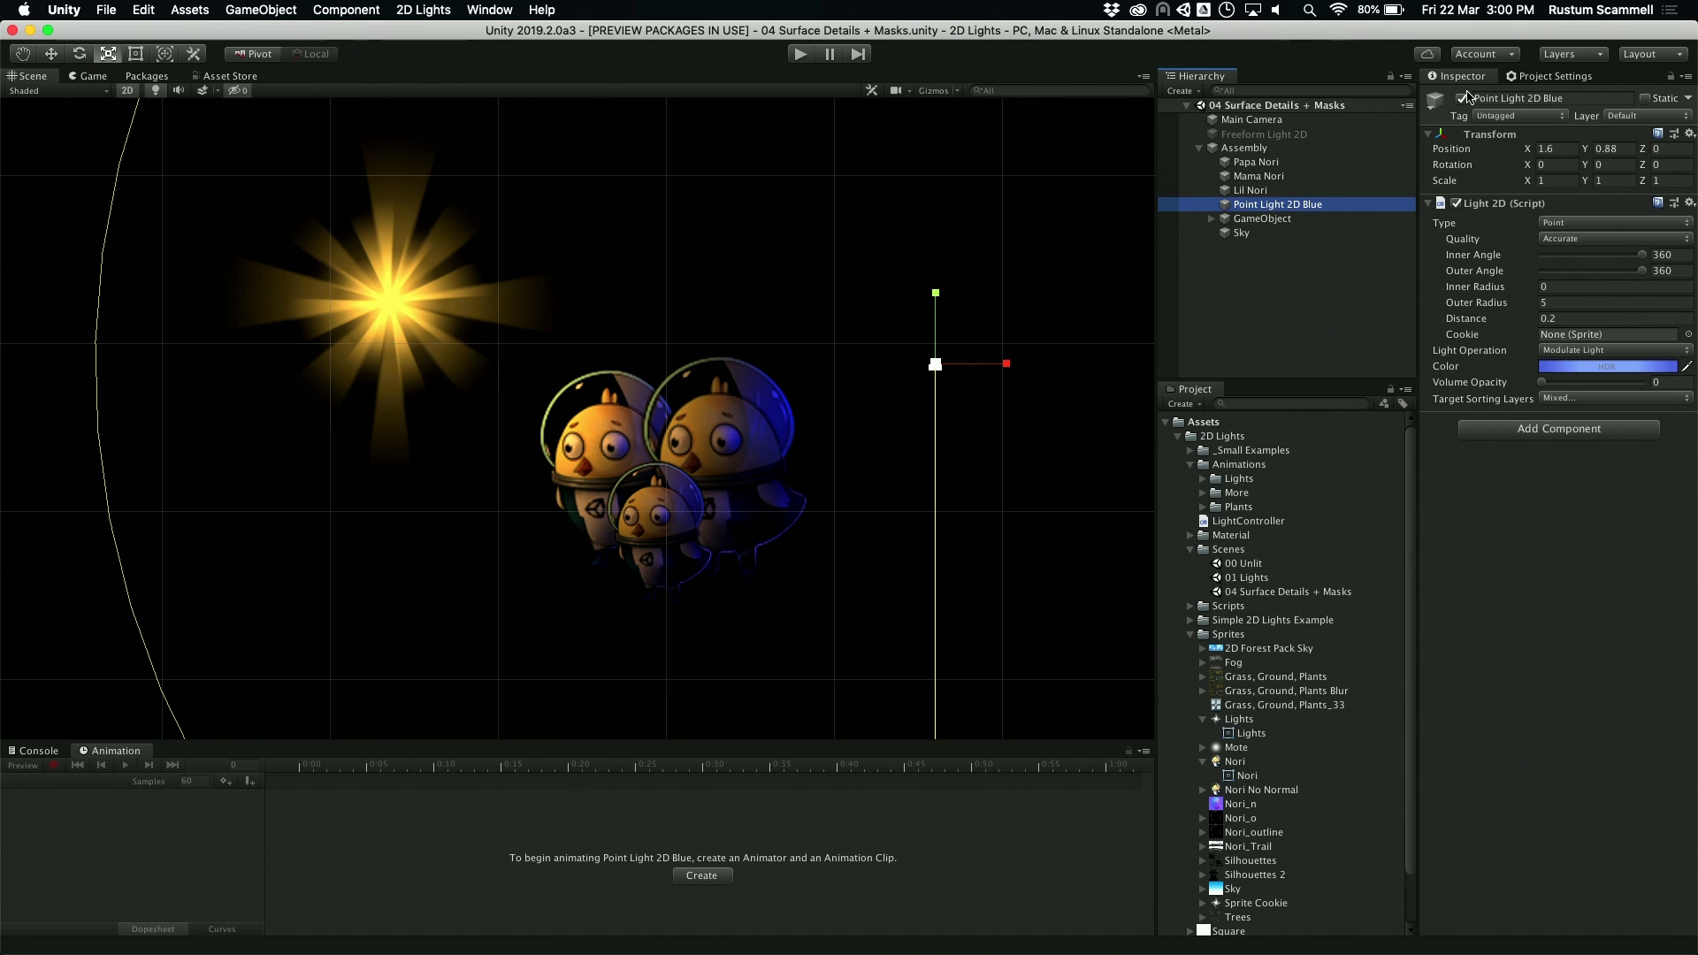
left_click(1462, 99)
left_click(1462, 99)
left_click(1462, 99)
left_click(1462, 99)
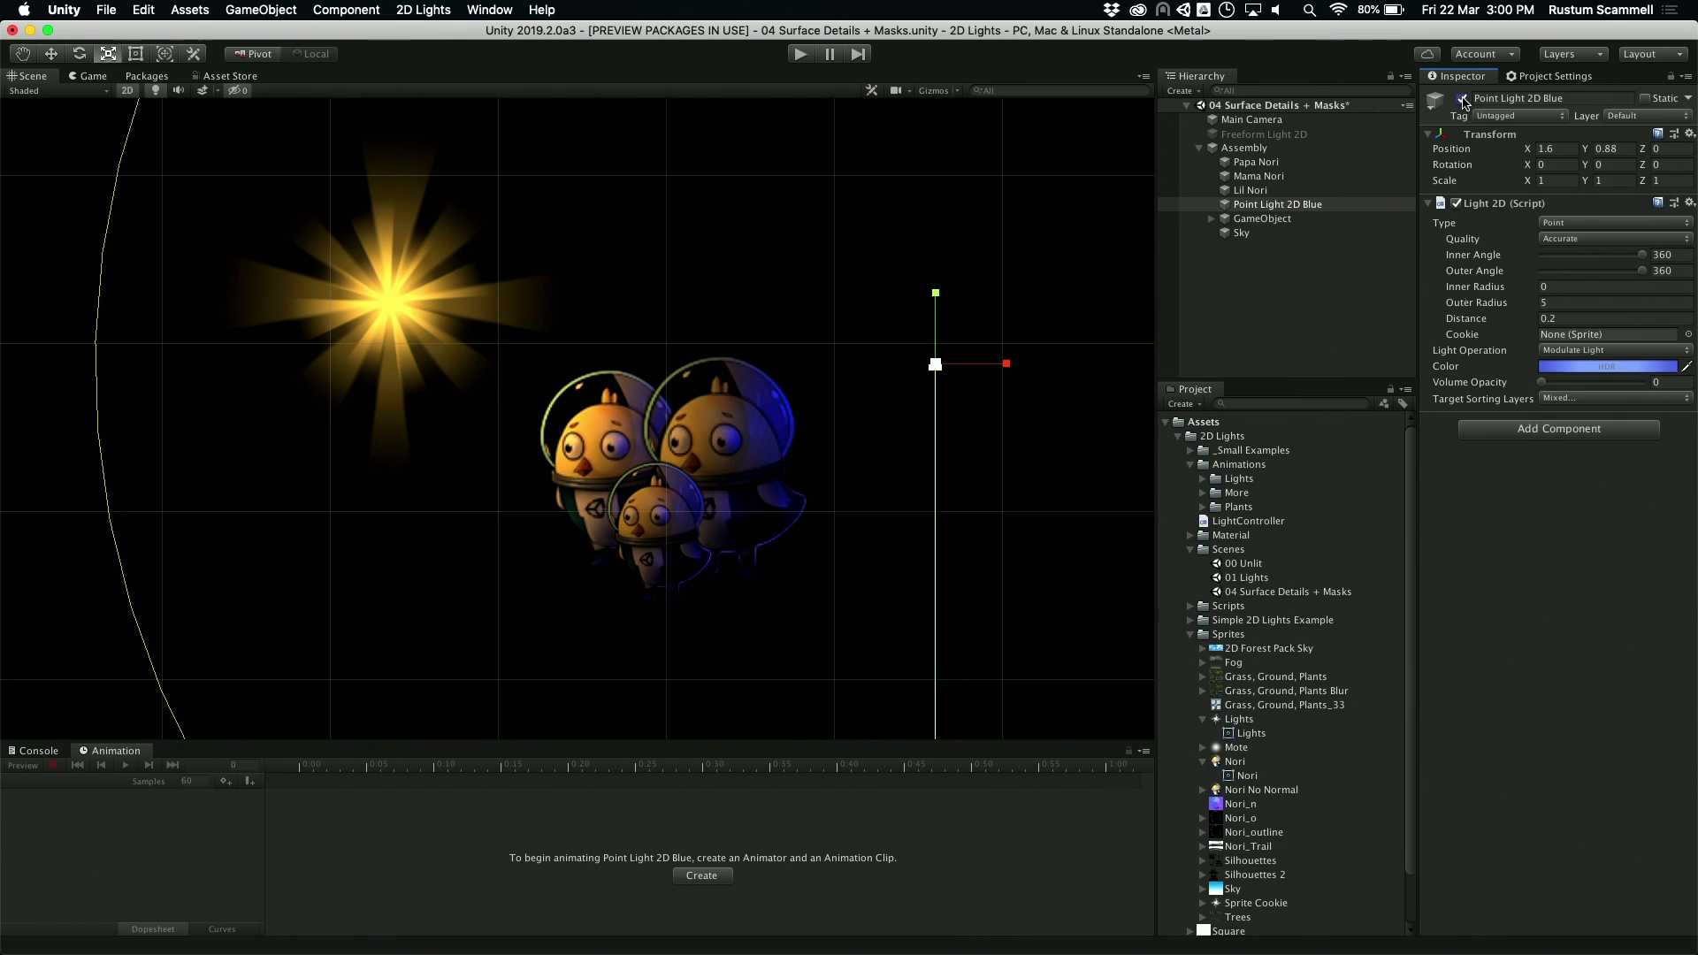
Step: Expand the GameObject group under Assembly and switch its Point Light 2D off and back on
left_click(1212, 219)
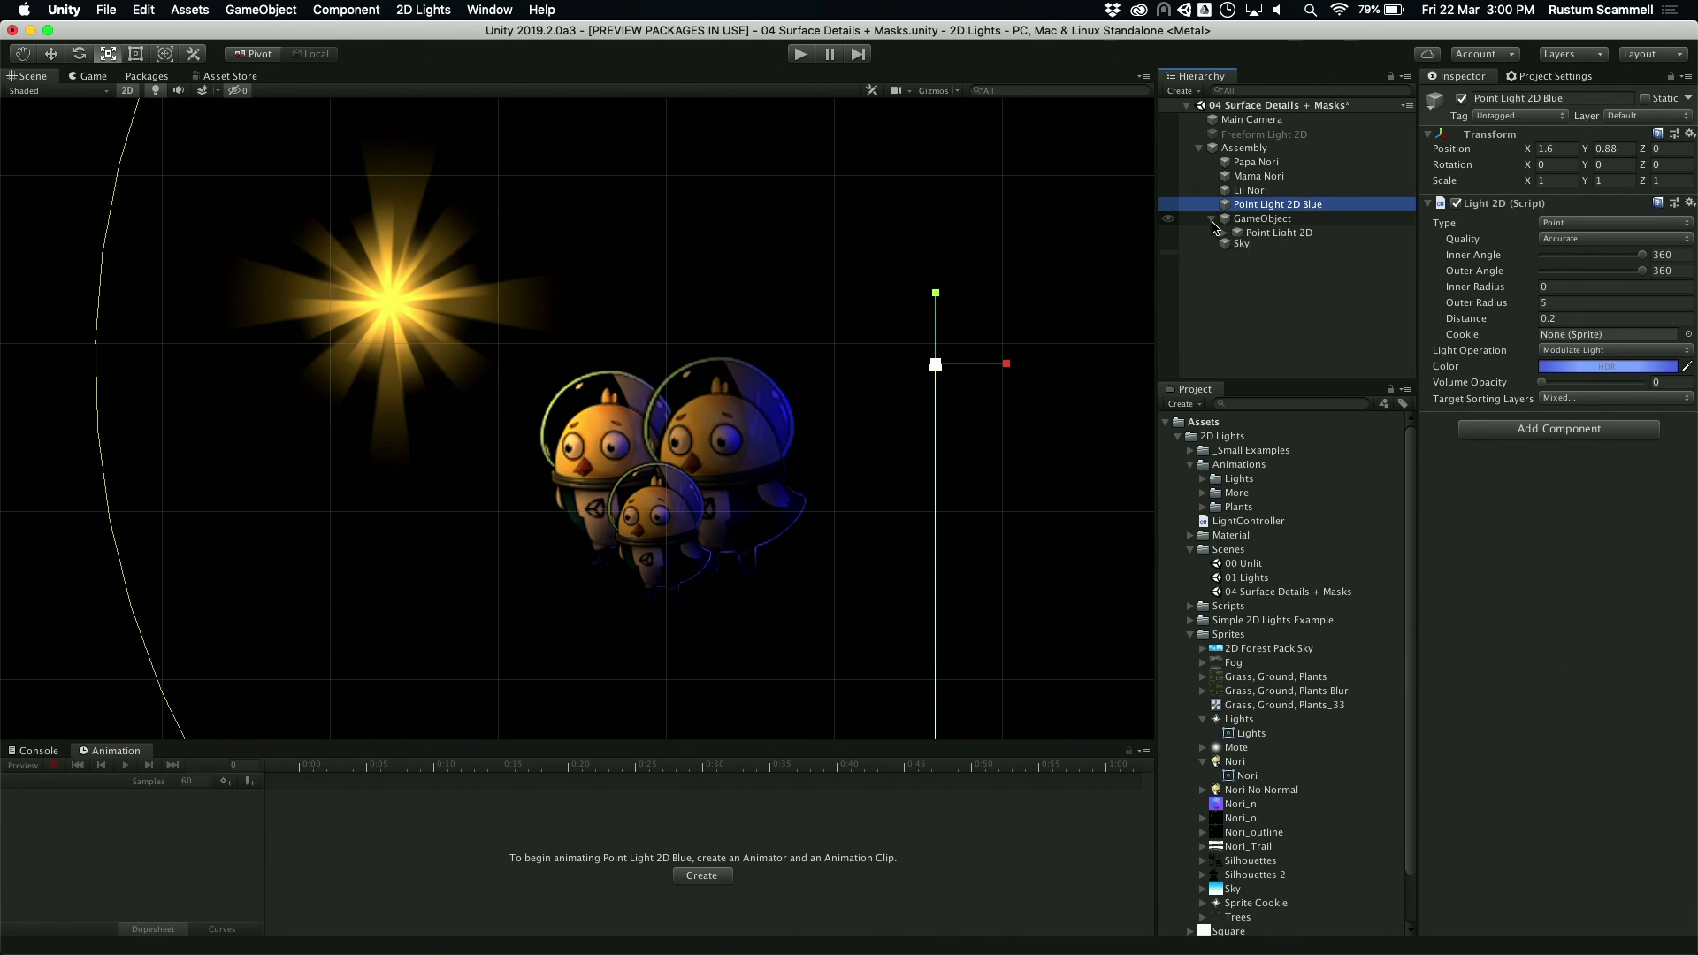
left_click(1273, 233)
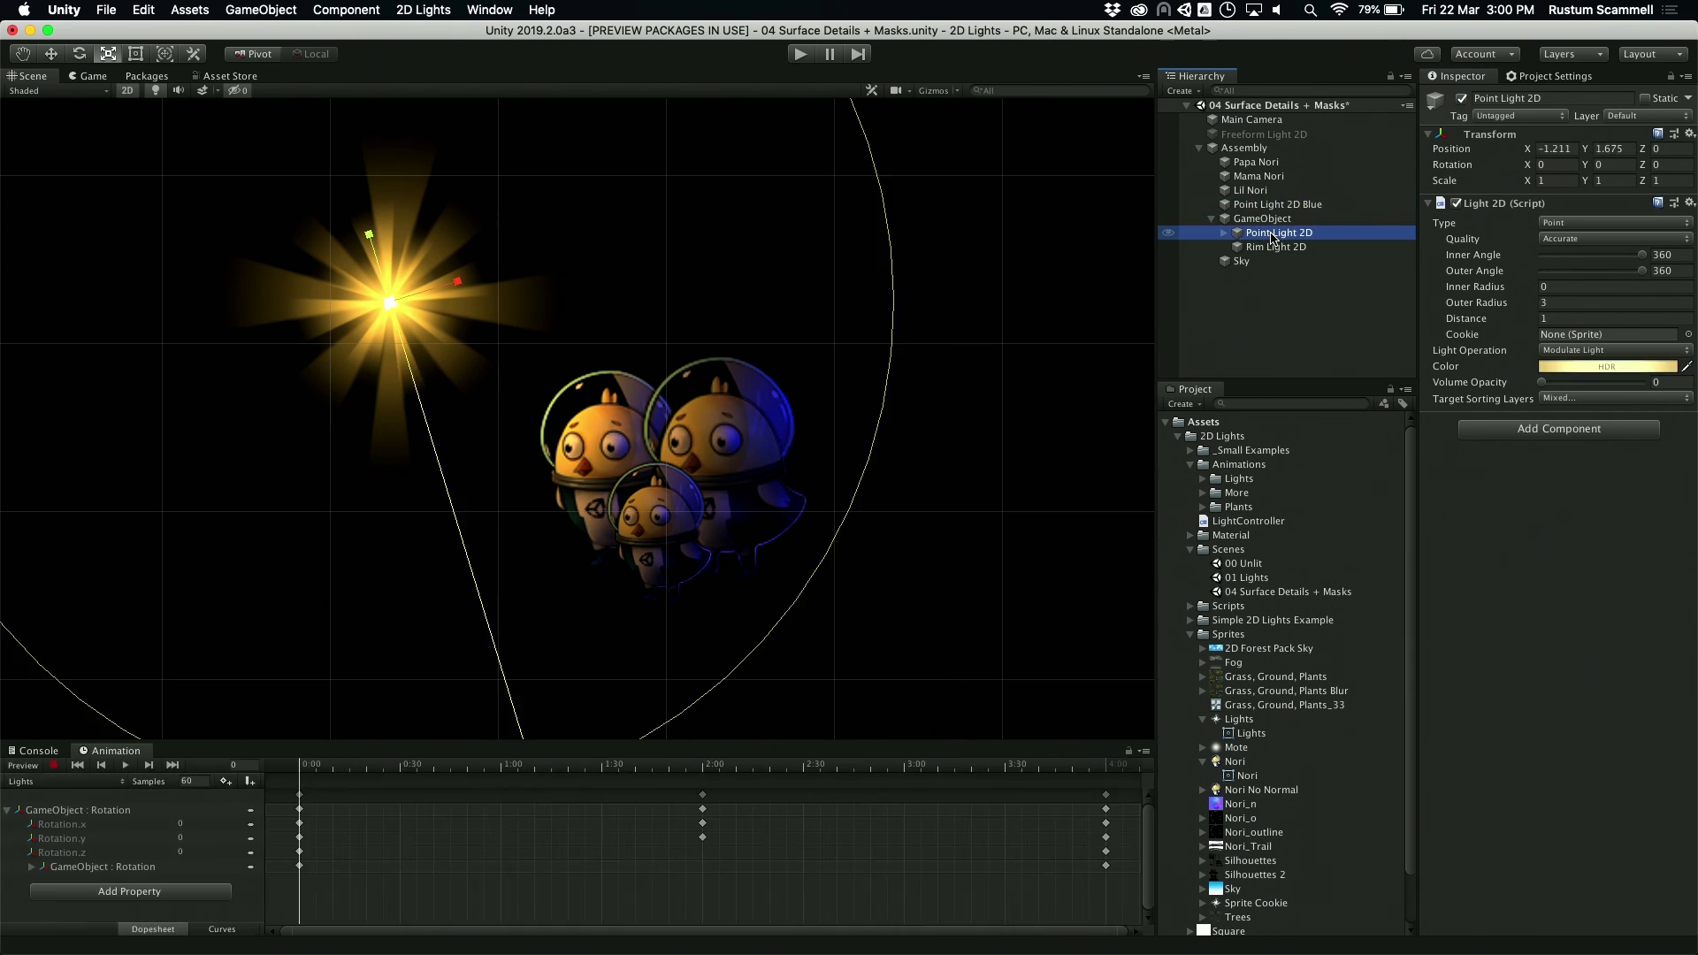
left_click(1462, 99)
left_click(1462, 98)
Step: Inspect the Rim Light 2D settings, preview the animated lights in Play mode, and stop playback
left_click(1316, 248)
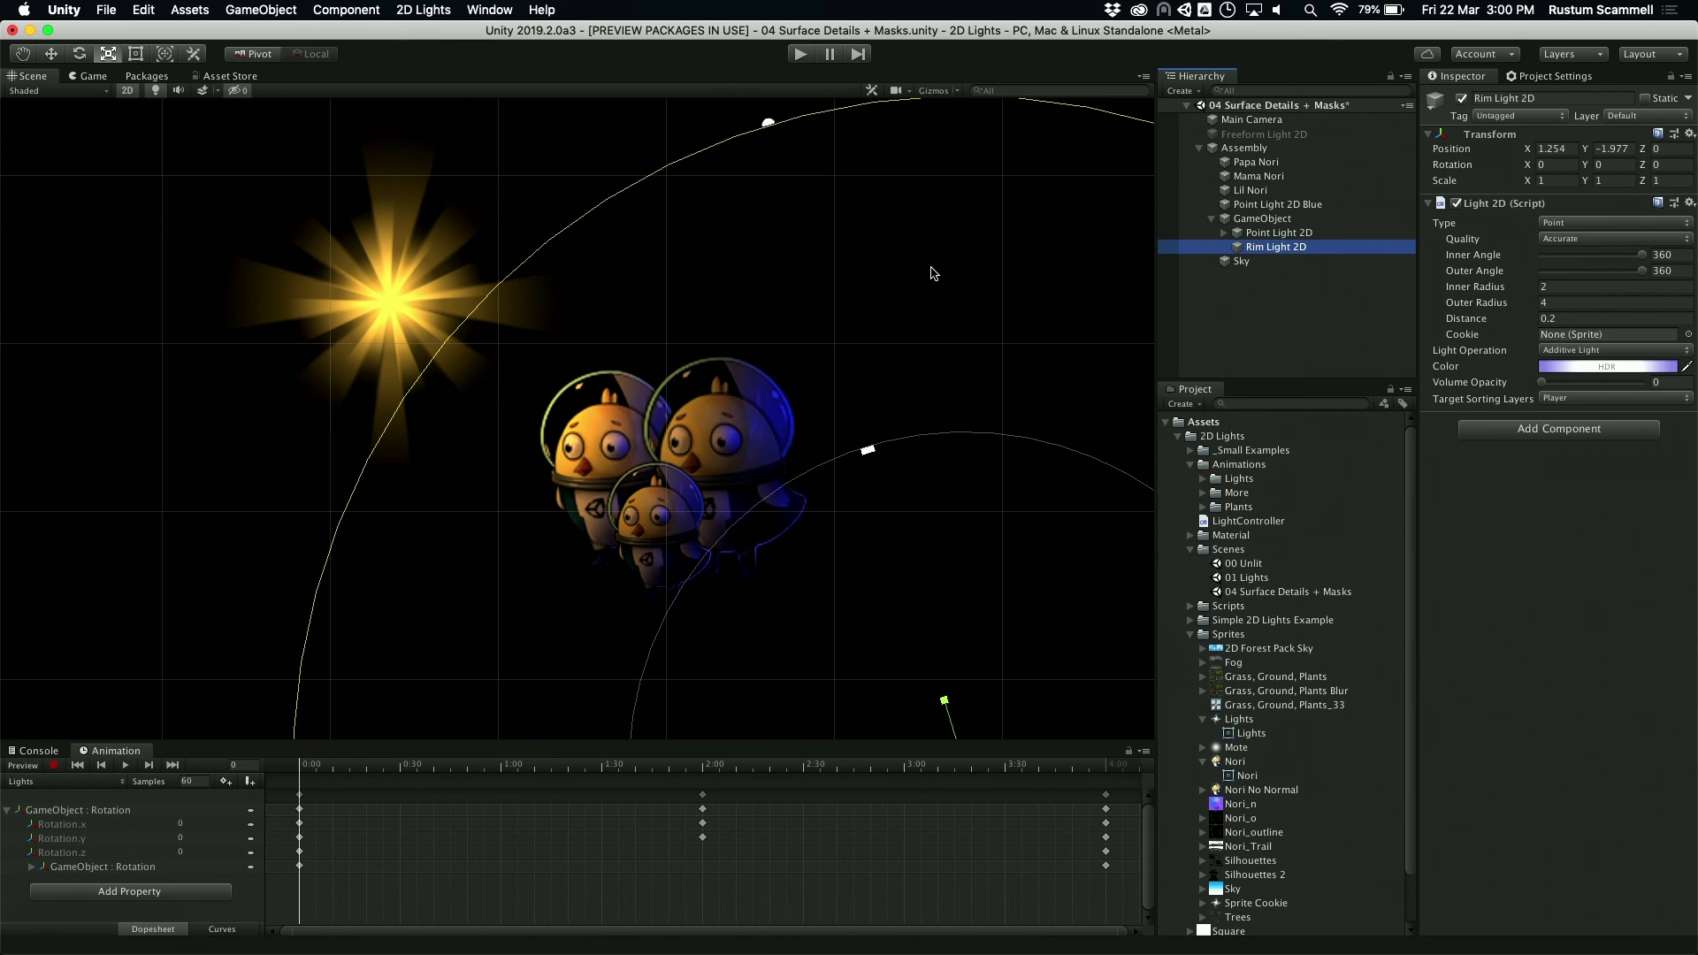
left_click(802, 55)
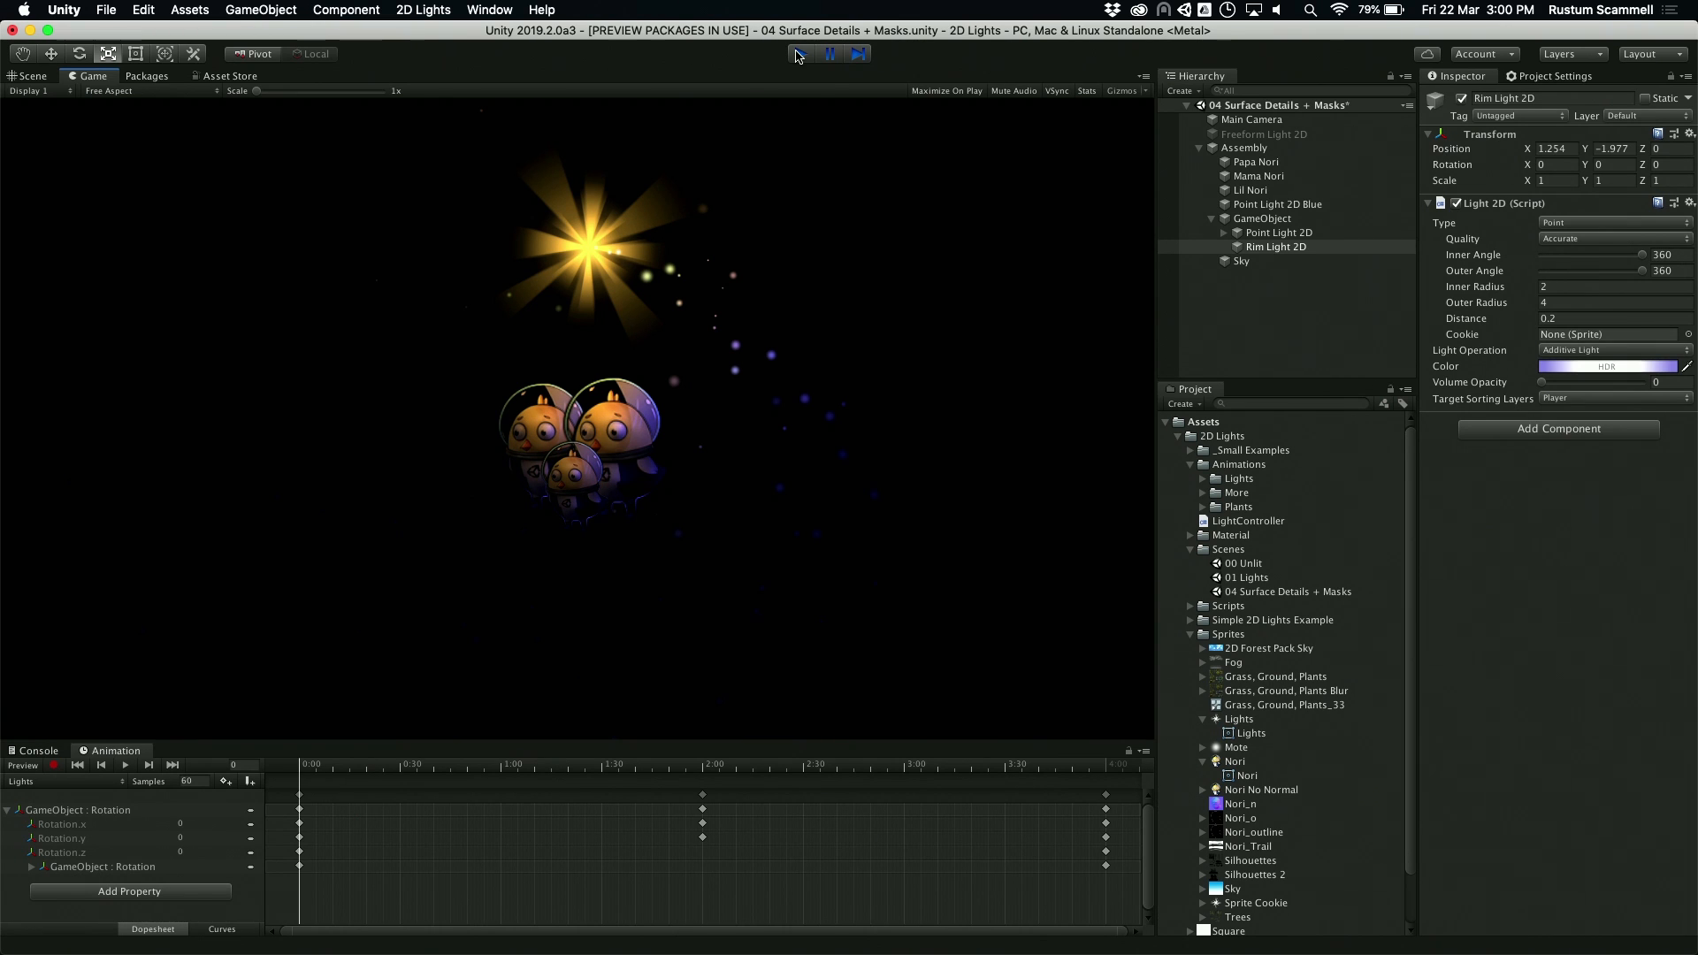
left_click(798, 54)
Step: Switch to Microsoft PowerPoint, start the slide show from the 2D Lights - Demos slide, and advance to the Visit the Unity Booth slide
key("super+Tab")
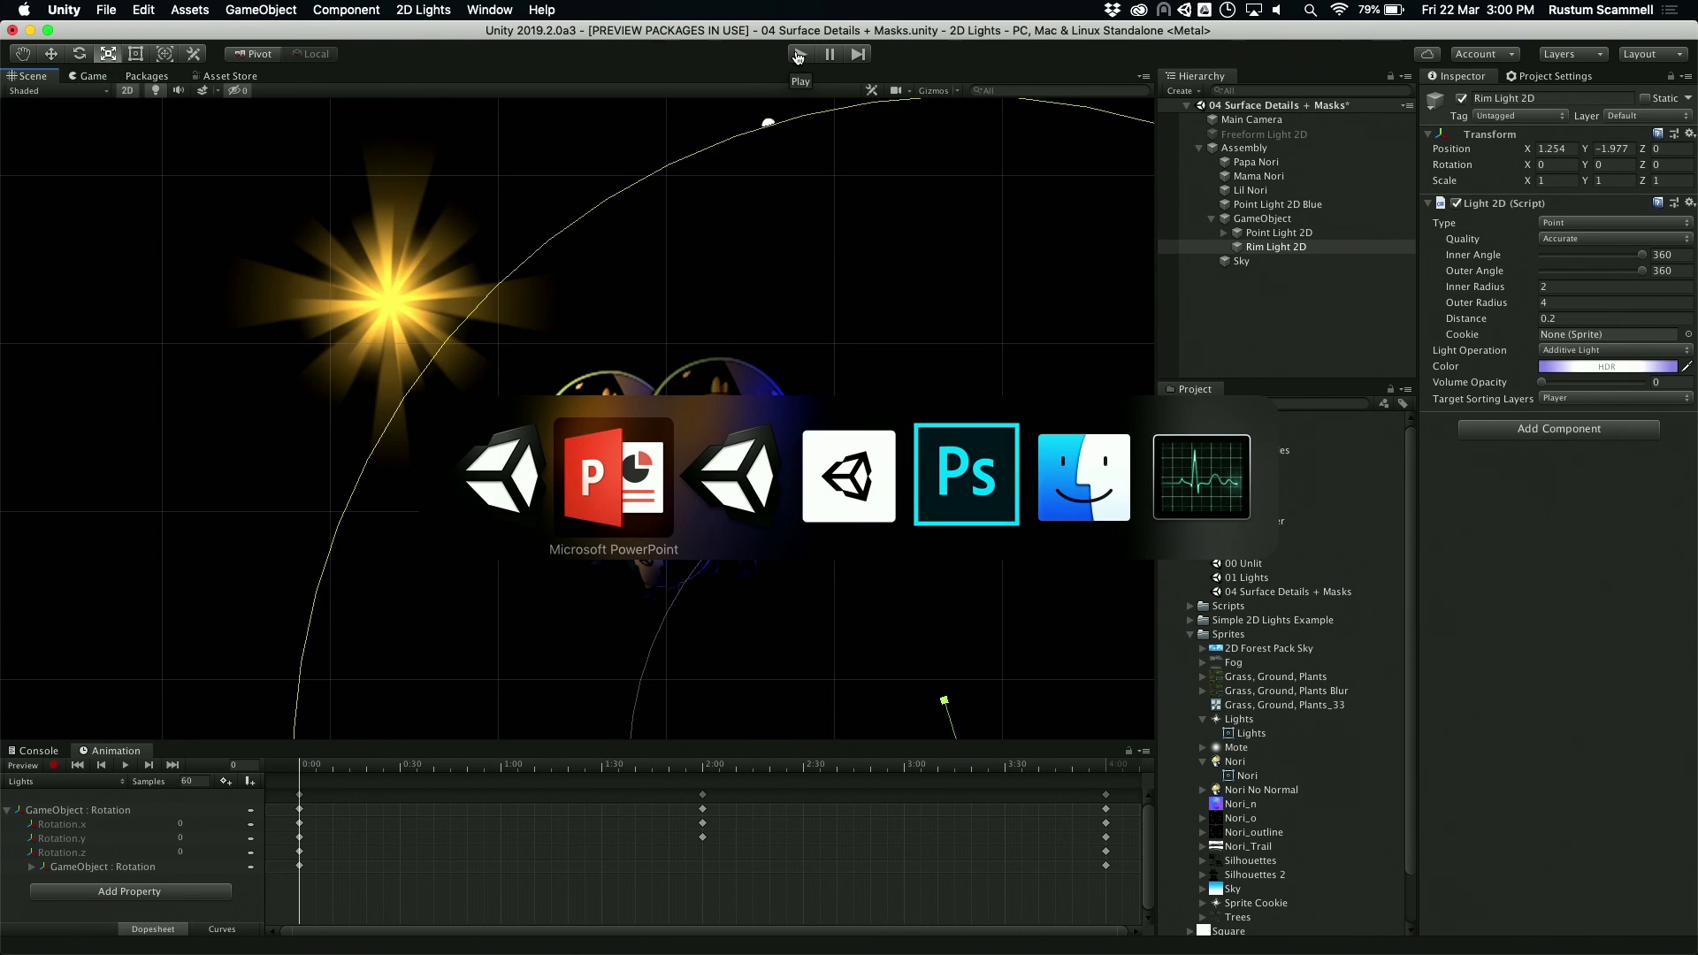
key("super+Return")
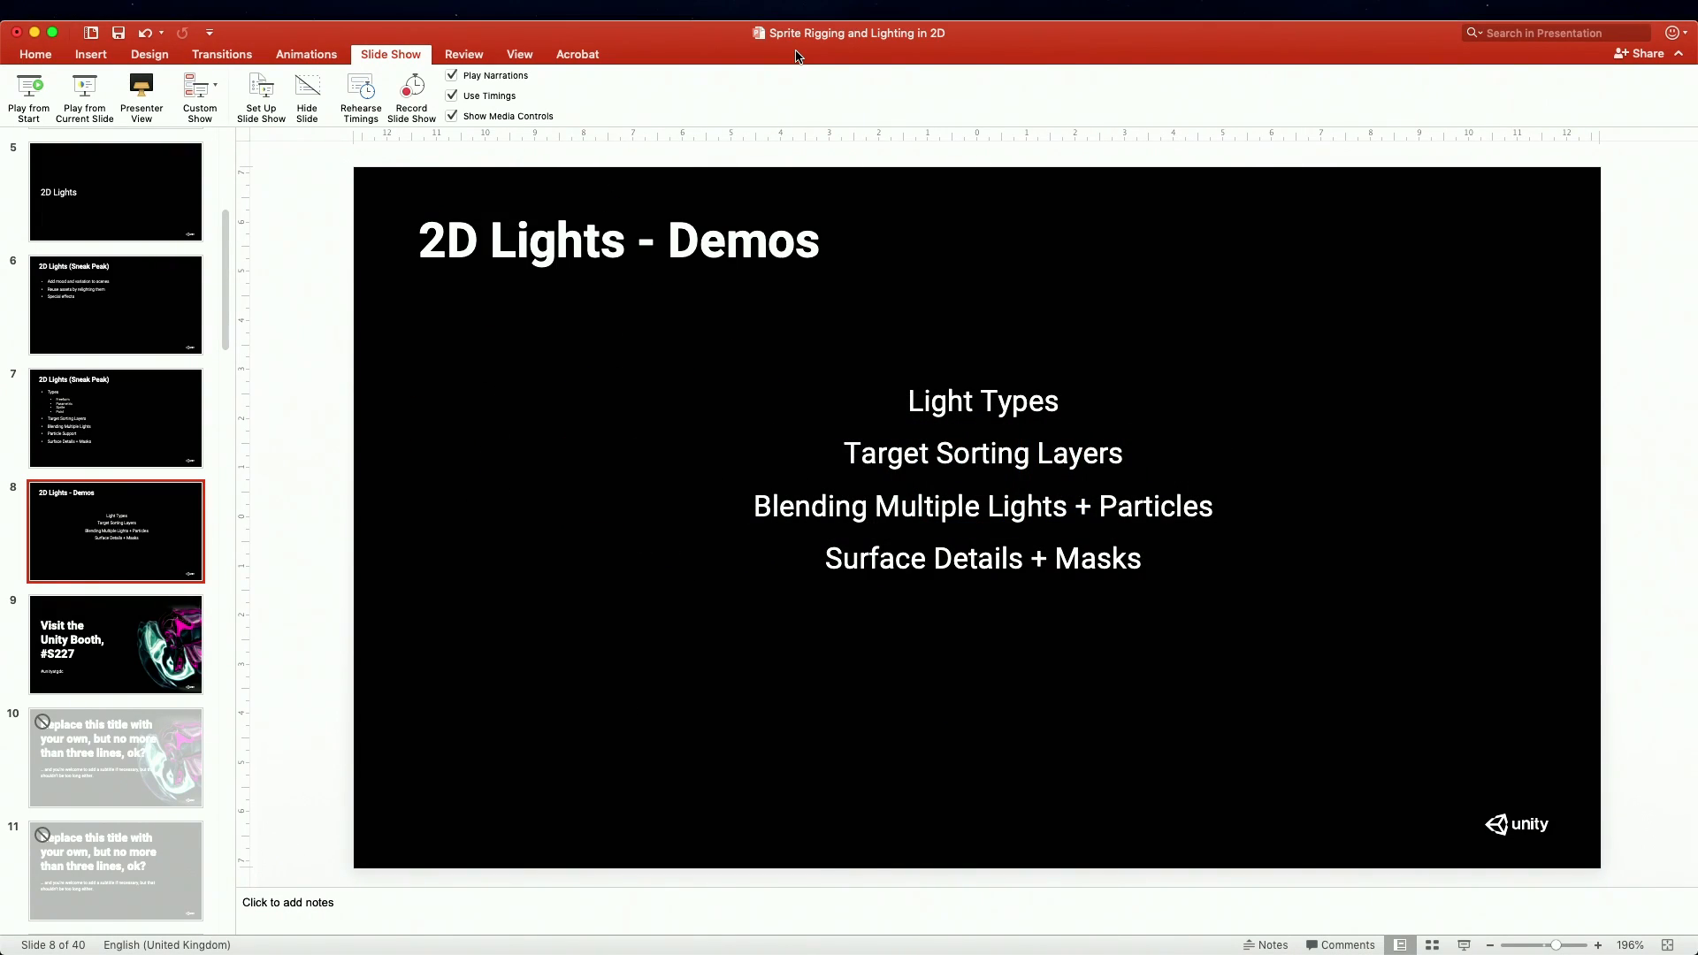
key("Right")
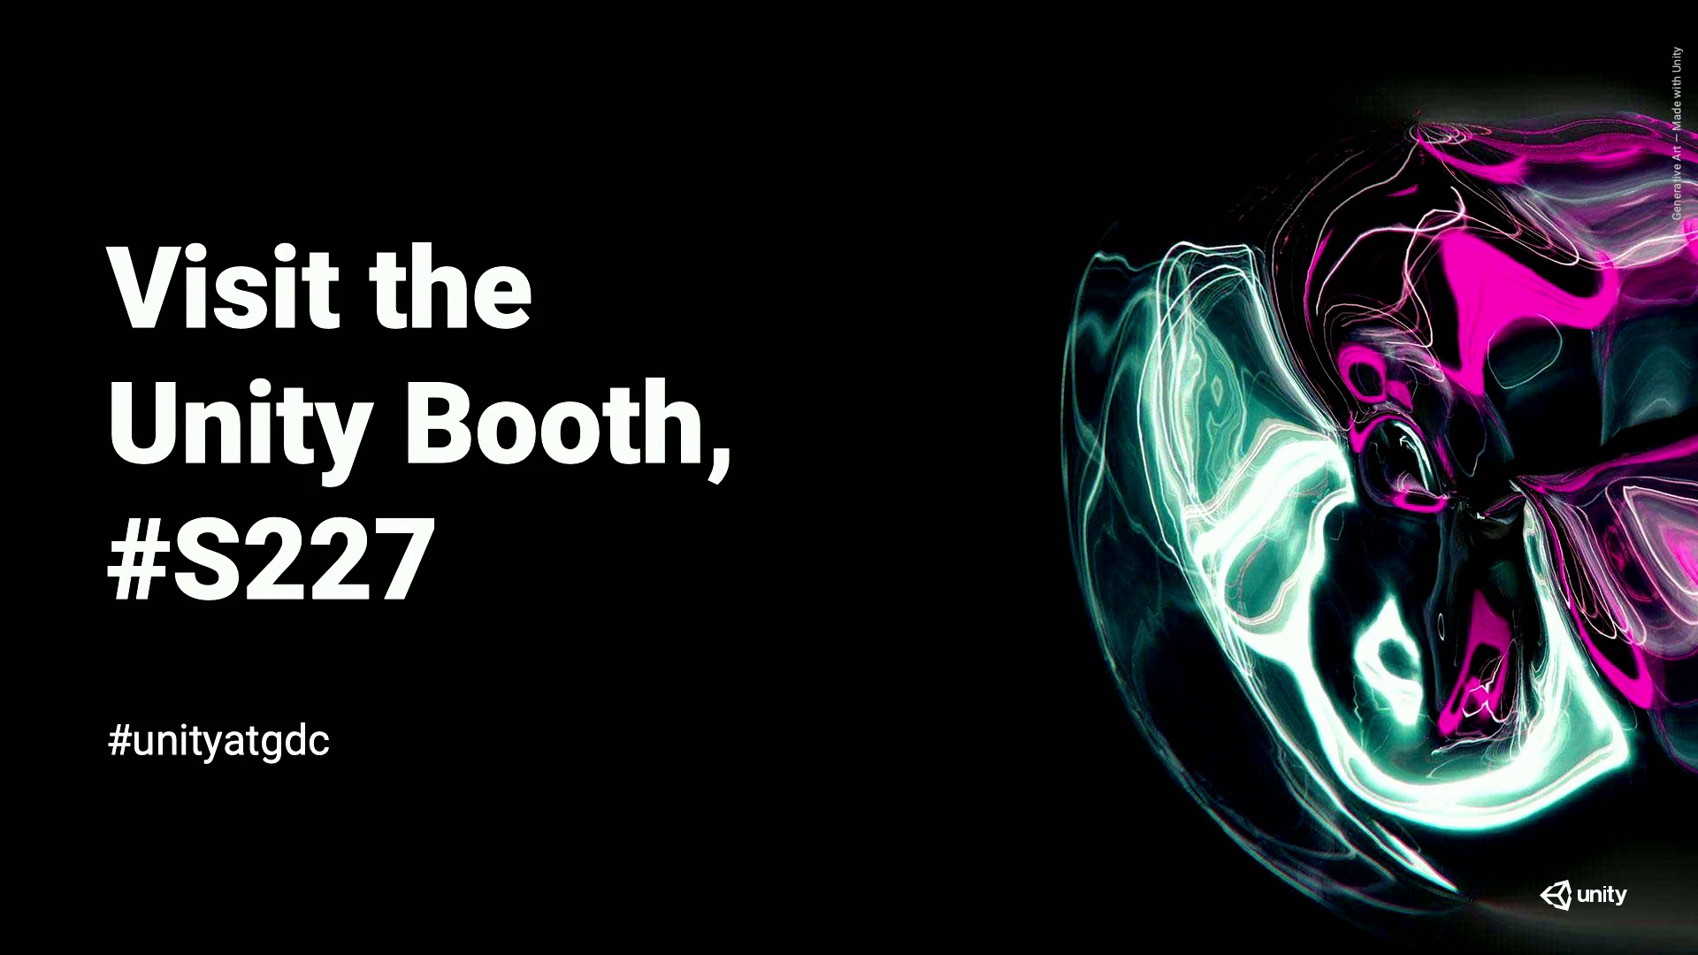